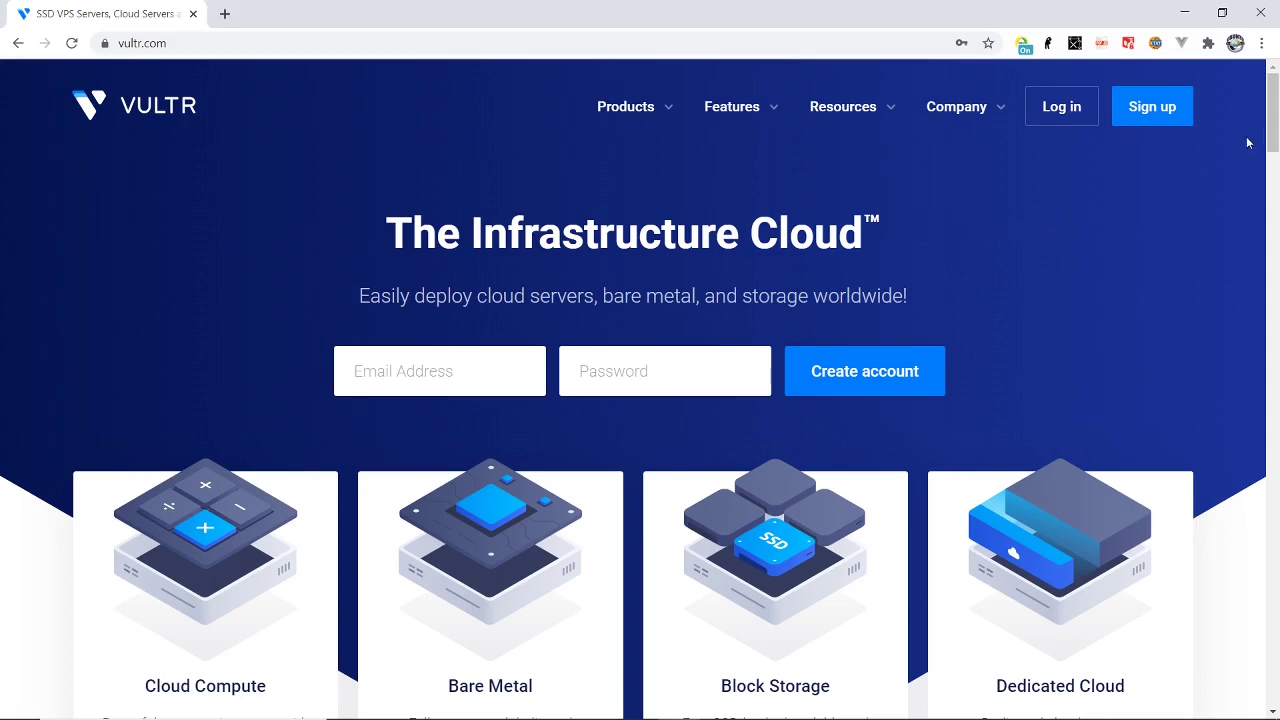
left_click(1167, 119)
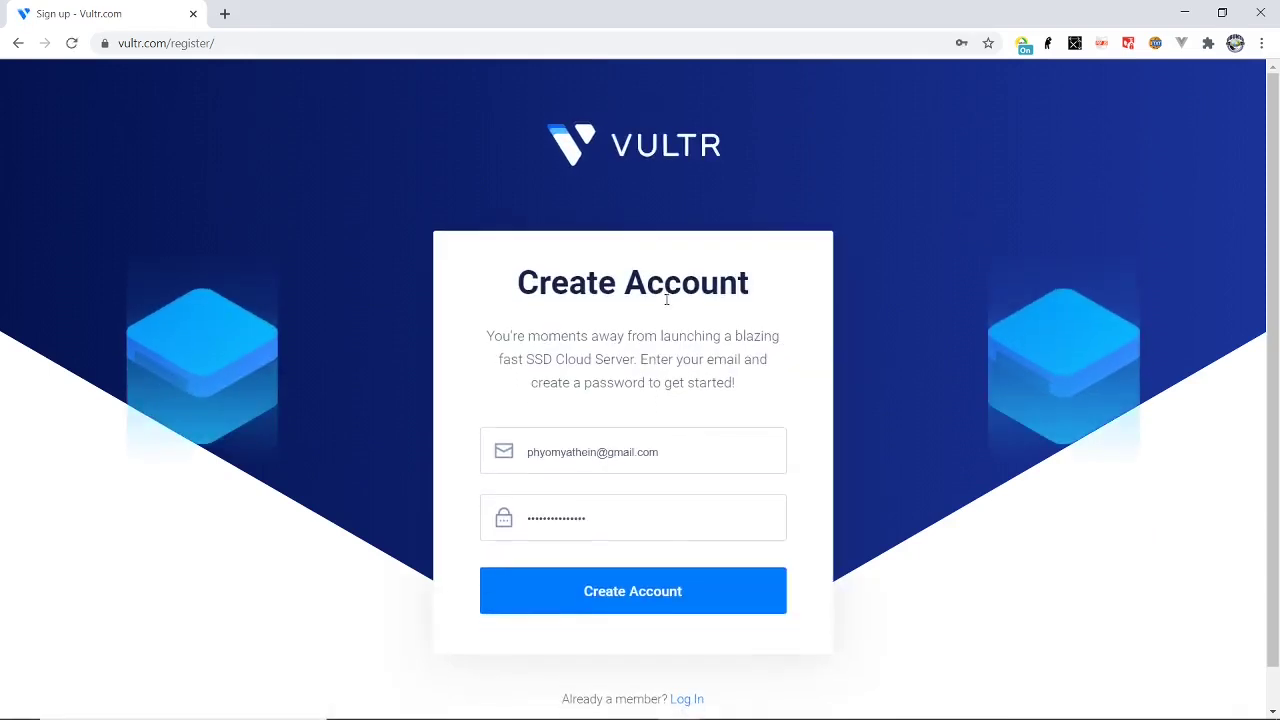
scroll(666, 299, "down", 1)
left_click(668, 409)
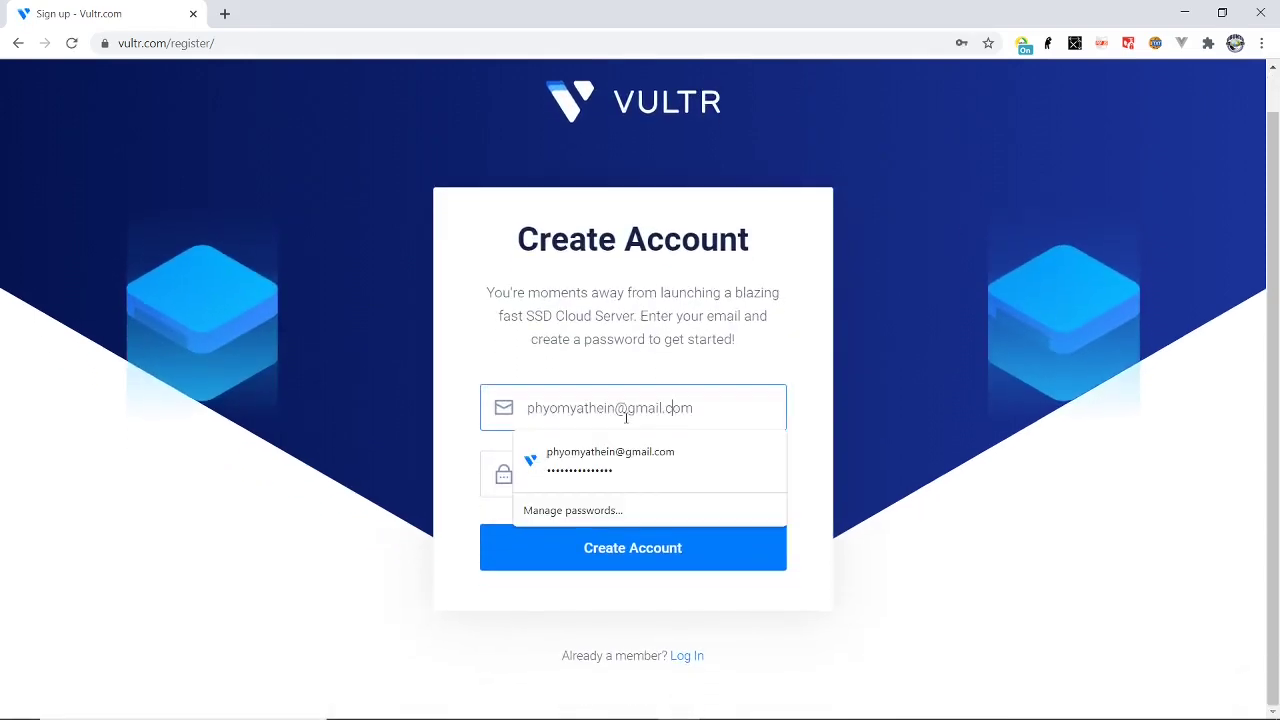
left_click_drag(615, 409, 432, 416)
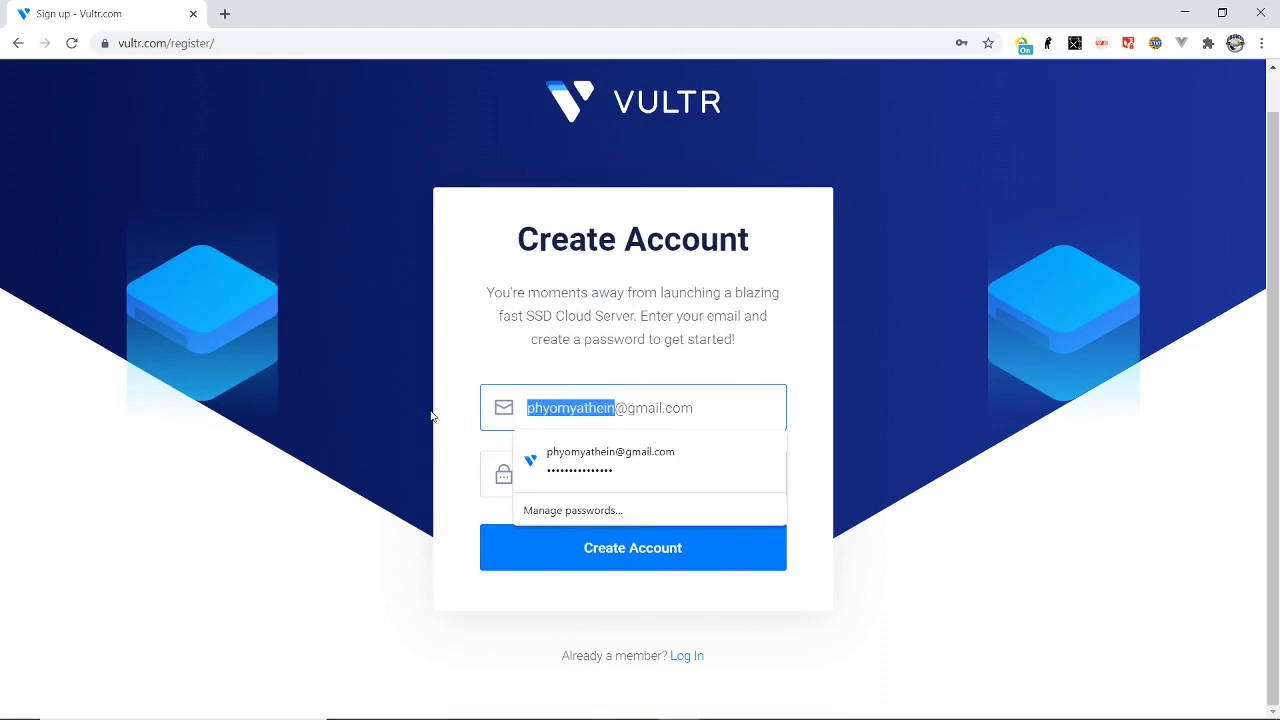
key("BackSpace")
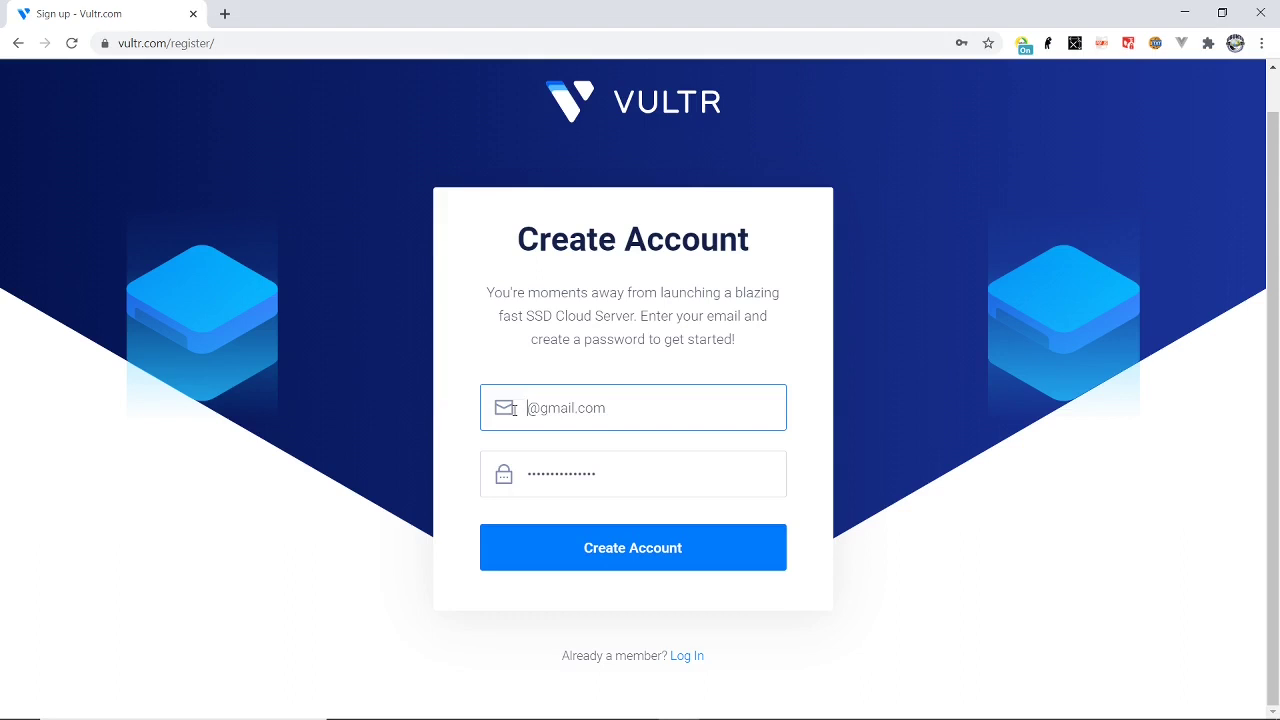
type("ph")
key("BackSpace")
key("BackSpace")
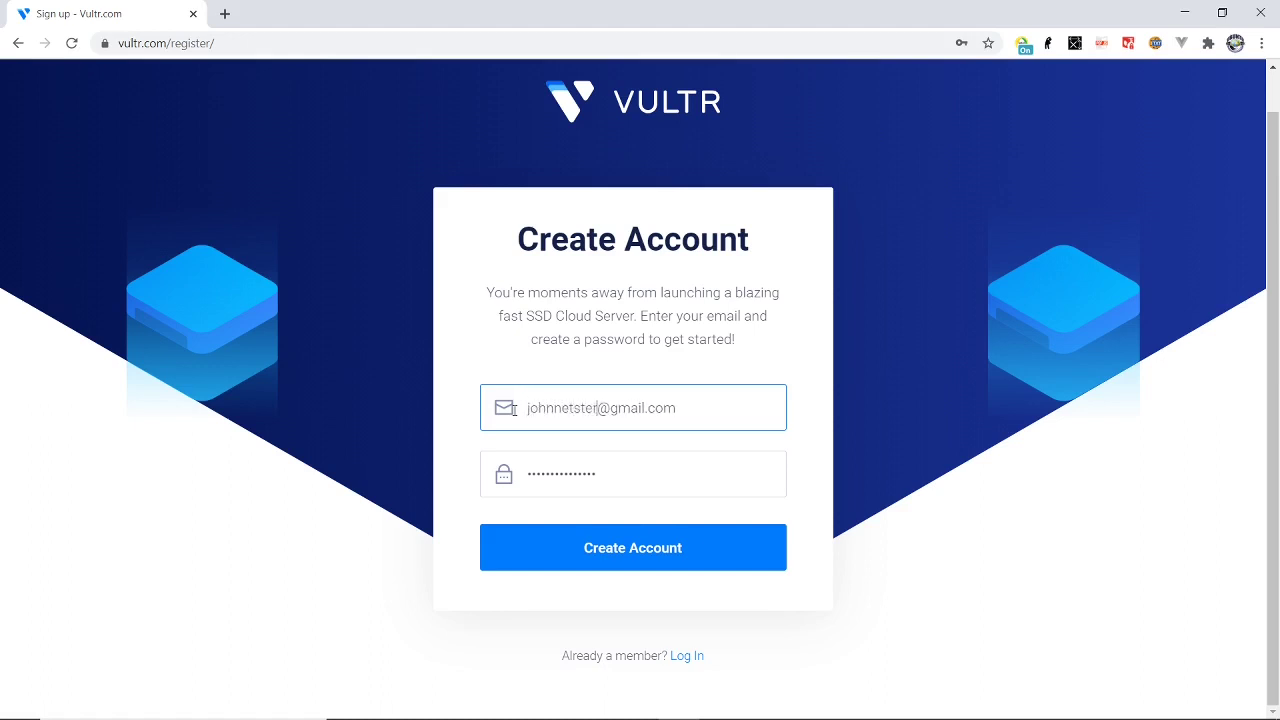
- Replace the password field contents with a new password and try submitting the form
left_click(627, 478)
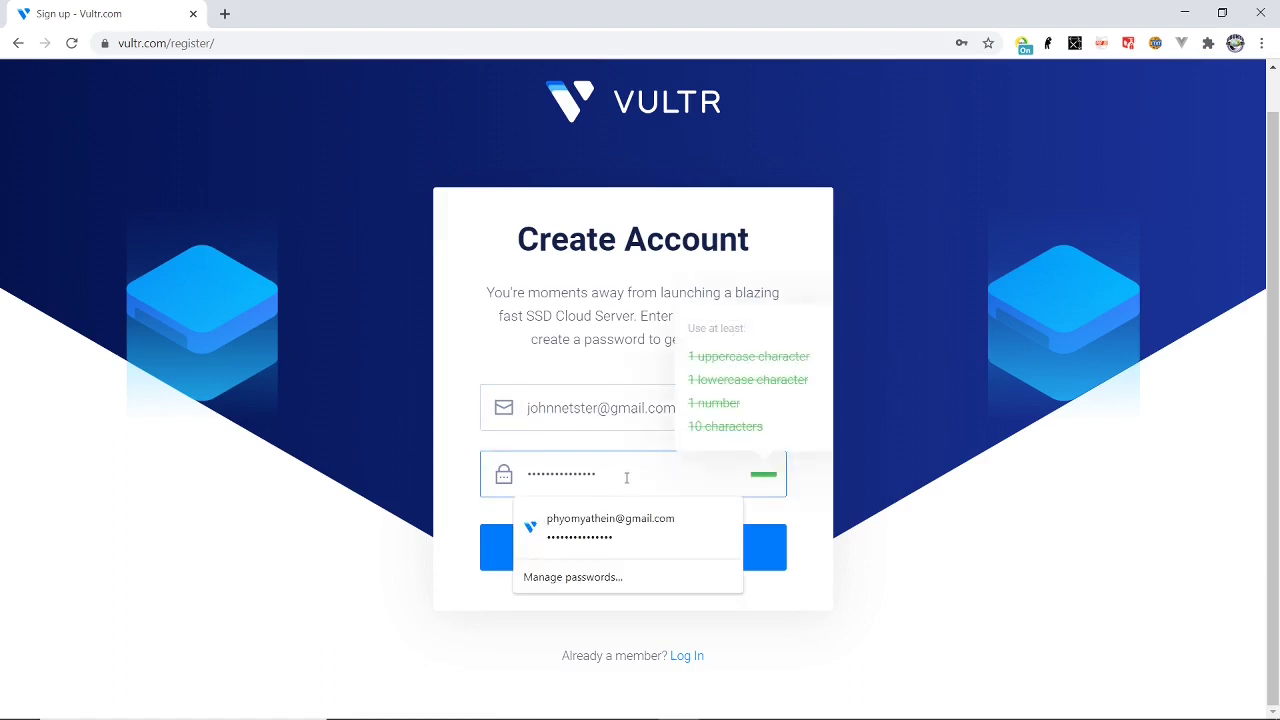
left_click(450, 441)
double_click(603, 474)
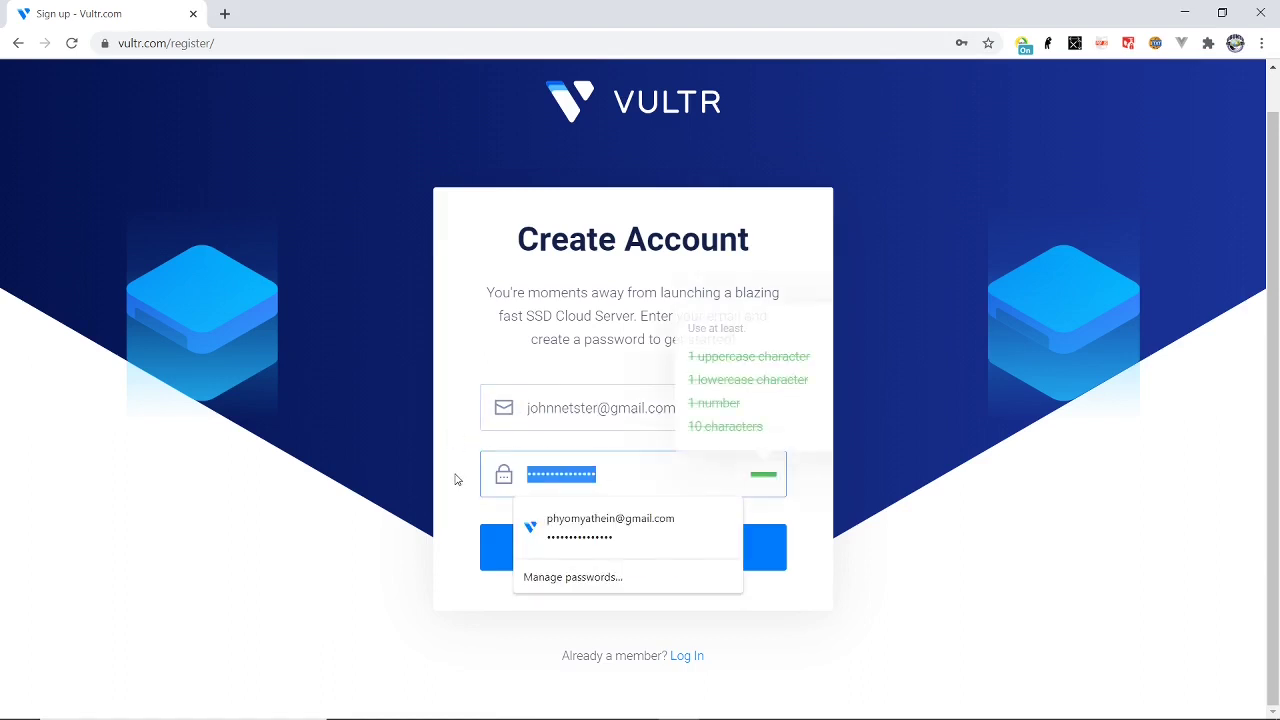
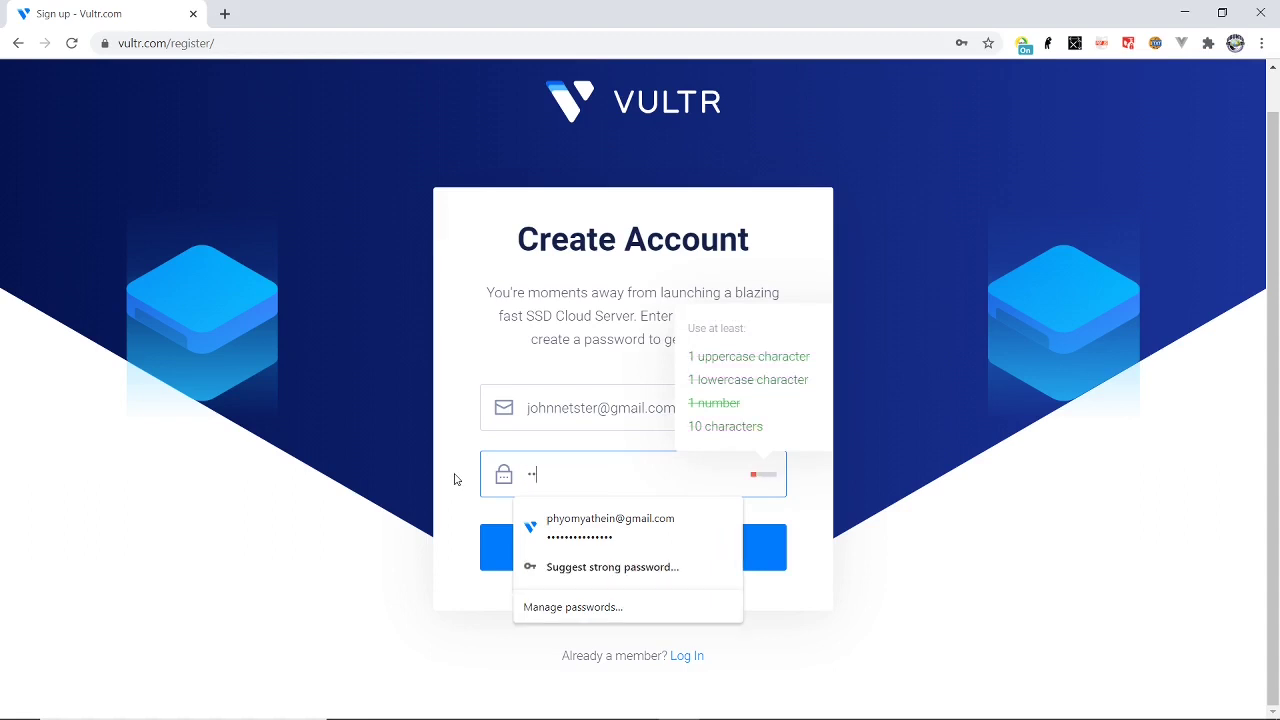
left_click(443, 356)
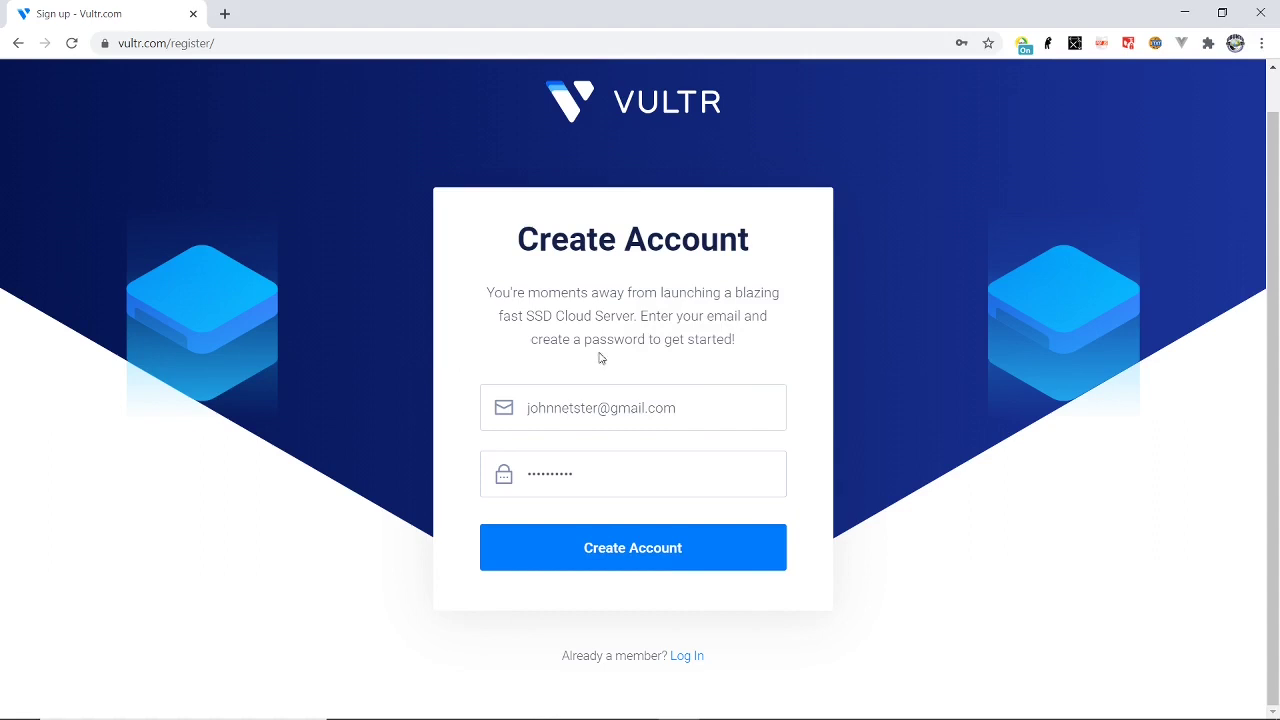
left_click(634, 560)
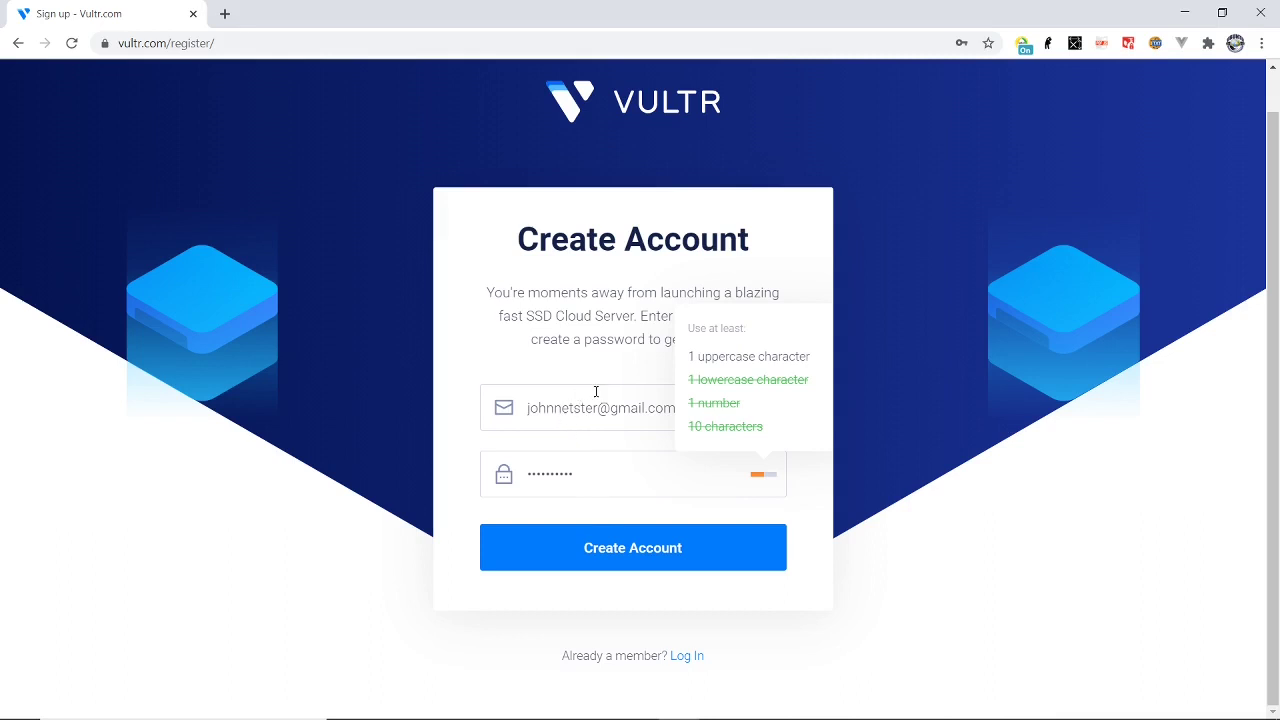
- Re-enter a different password that meets Vultr's requirements after the submission fails
left_click(591, 474)
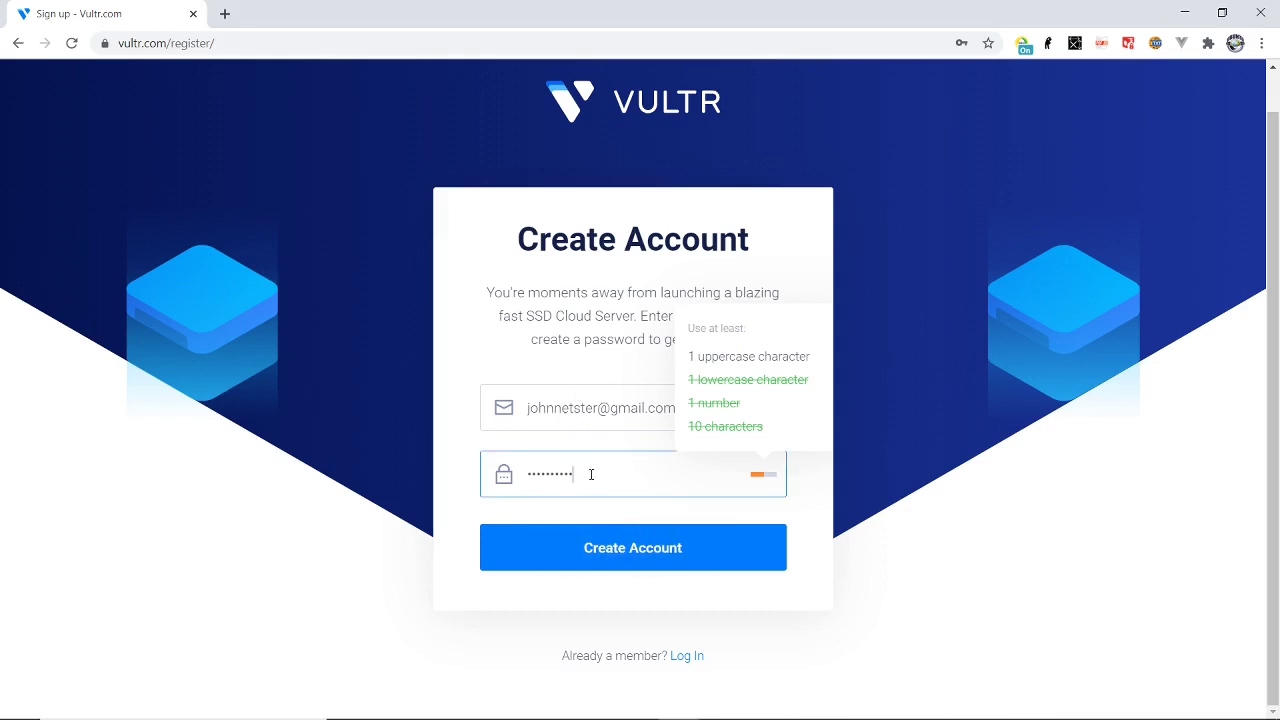
left_click(626, 563)
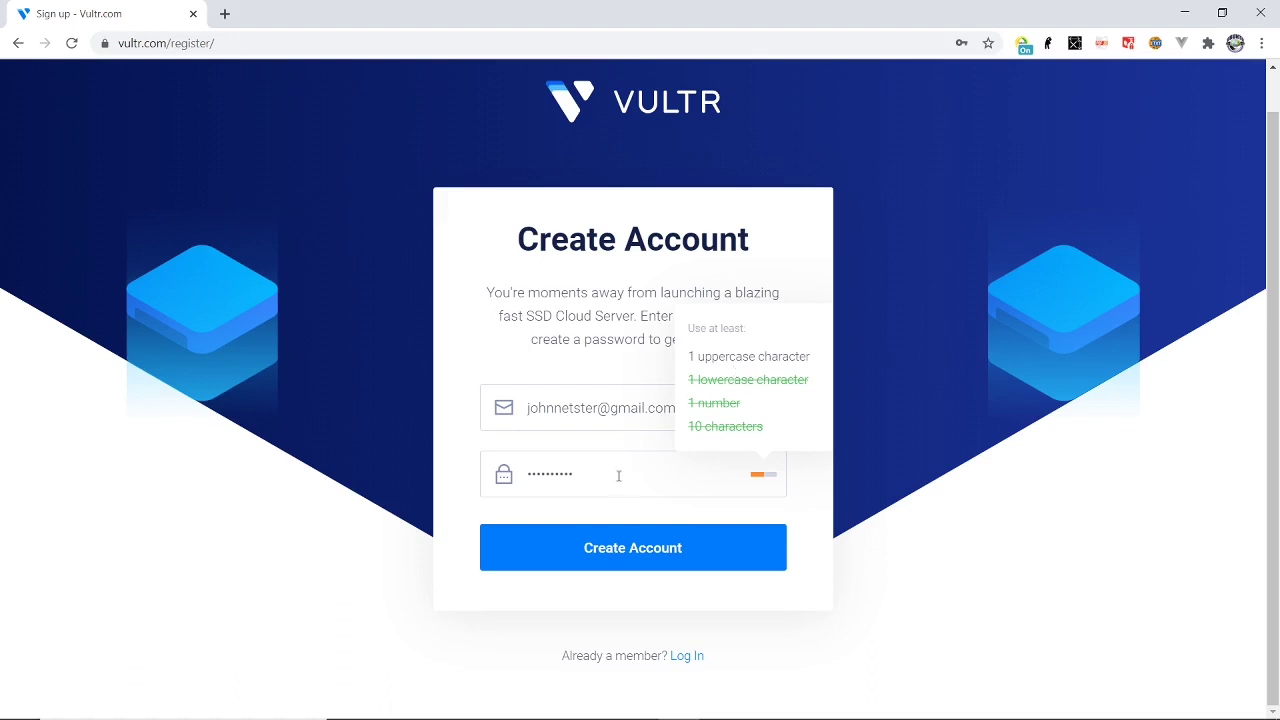
left_click_drag(618, 476, 480, 477)
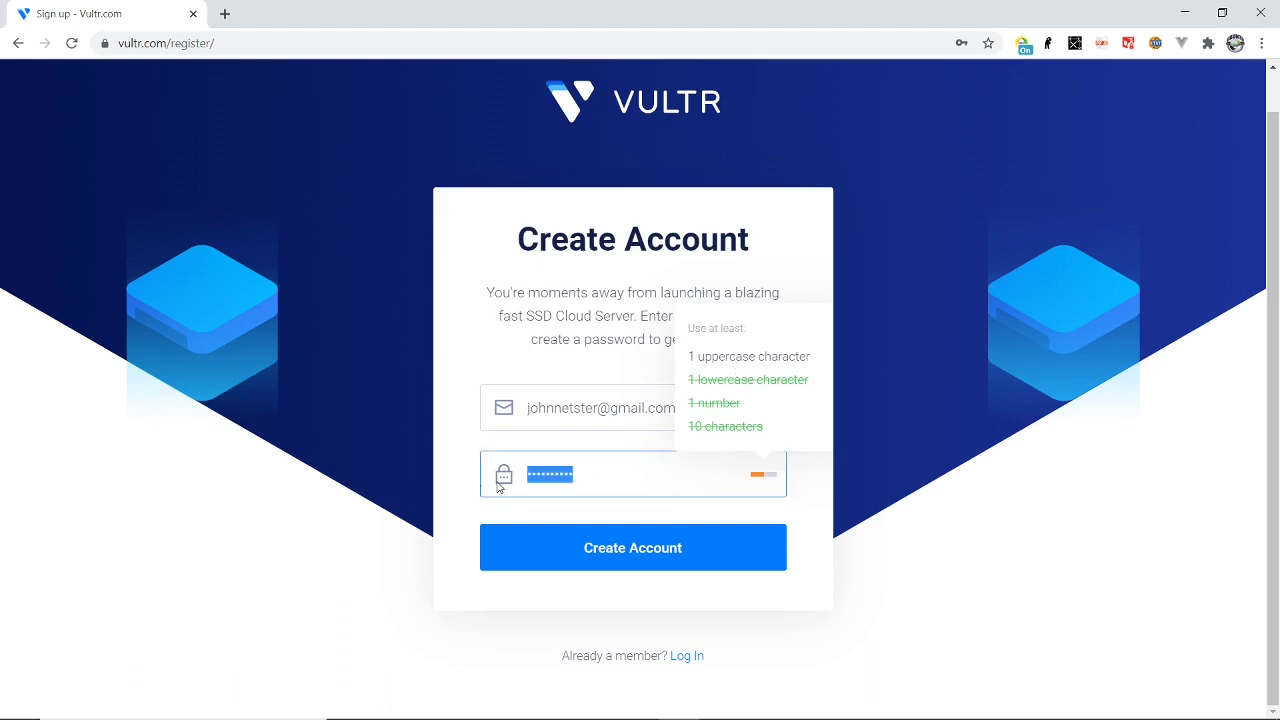
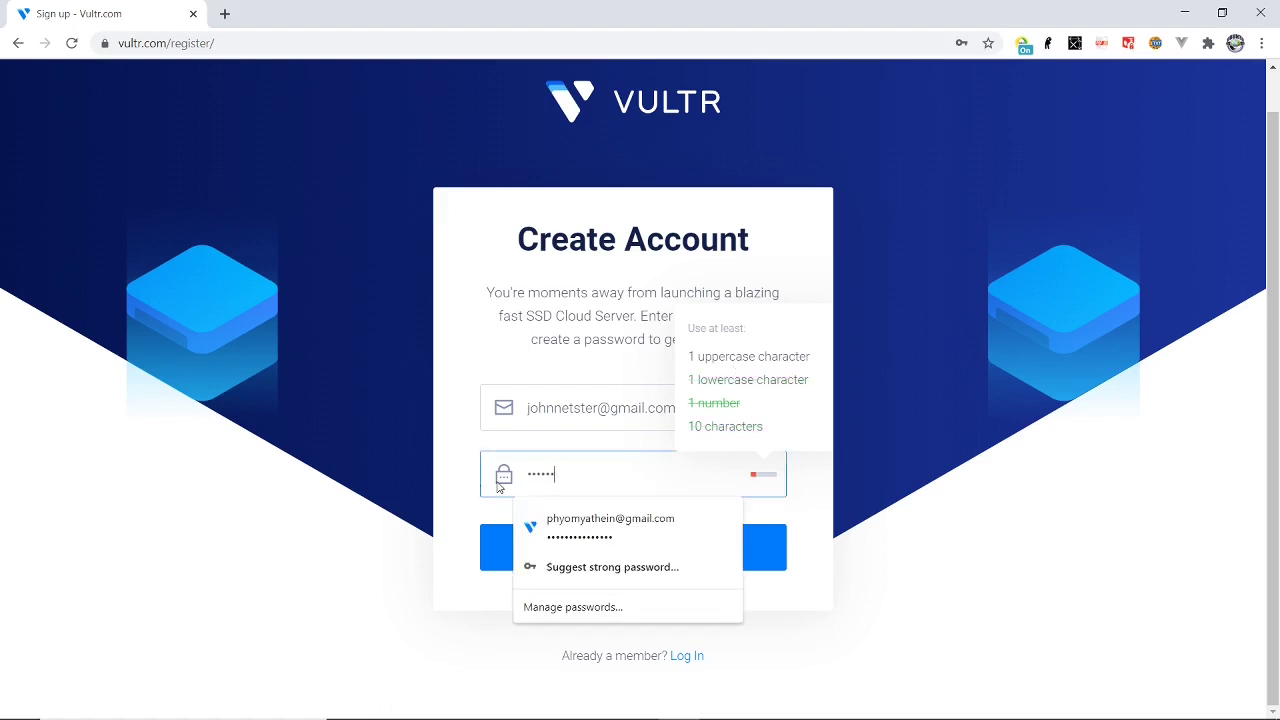
left_click(468, 423)
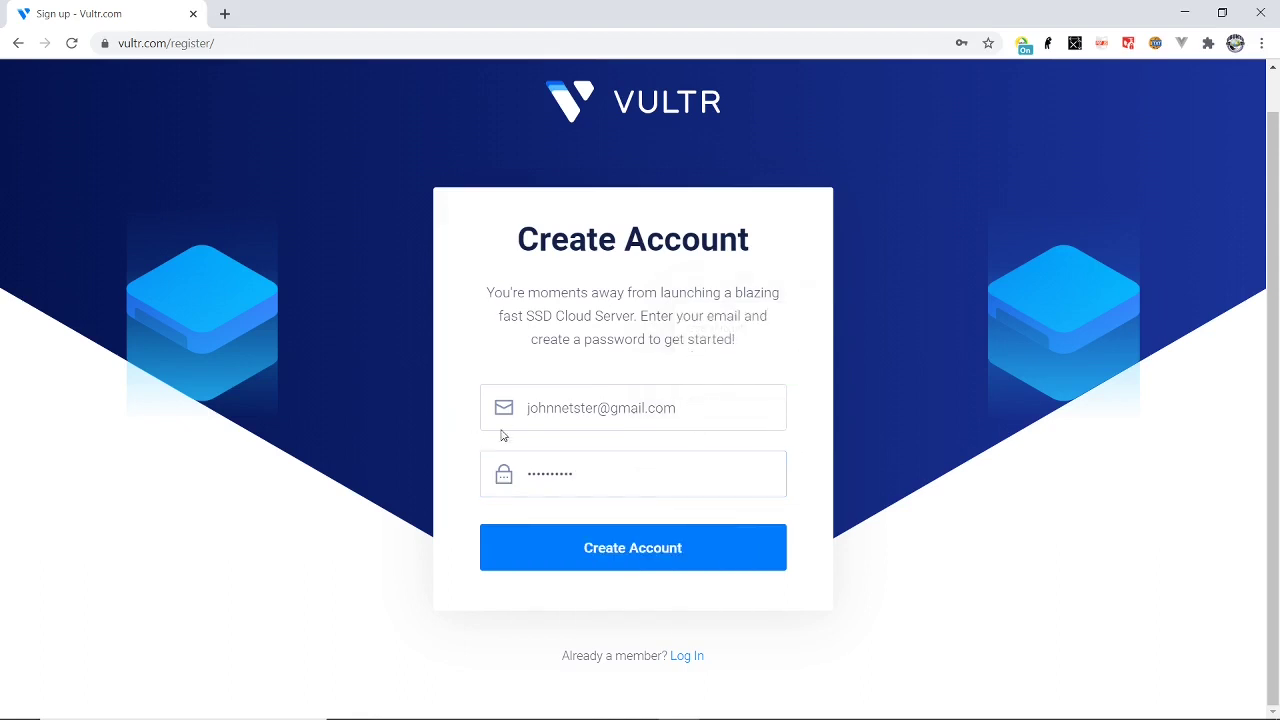
- Create the Vultr account and decline Chrome's offer to save the password
left_click(643, 554)
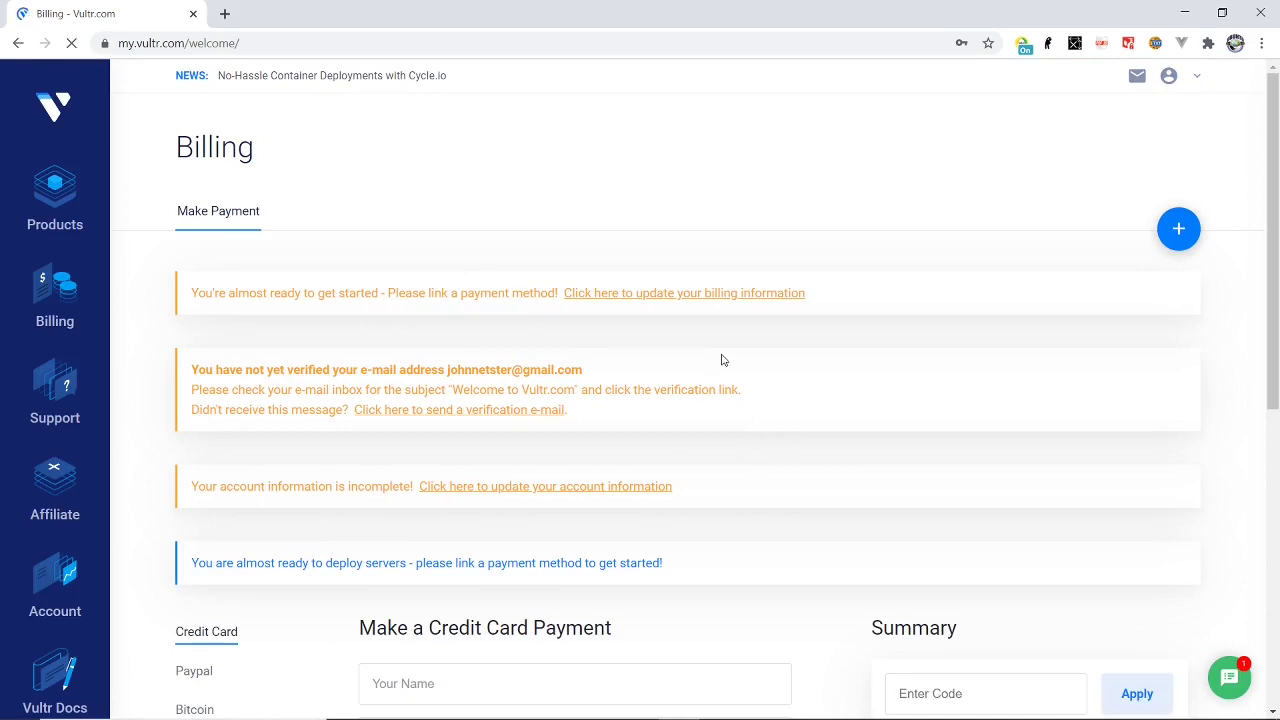
scroll(836, 293, "down", 1)
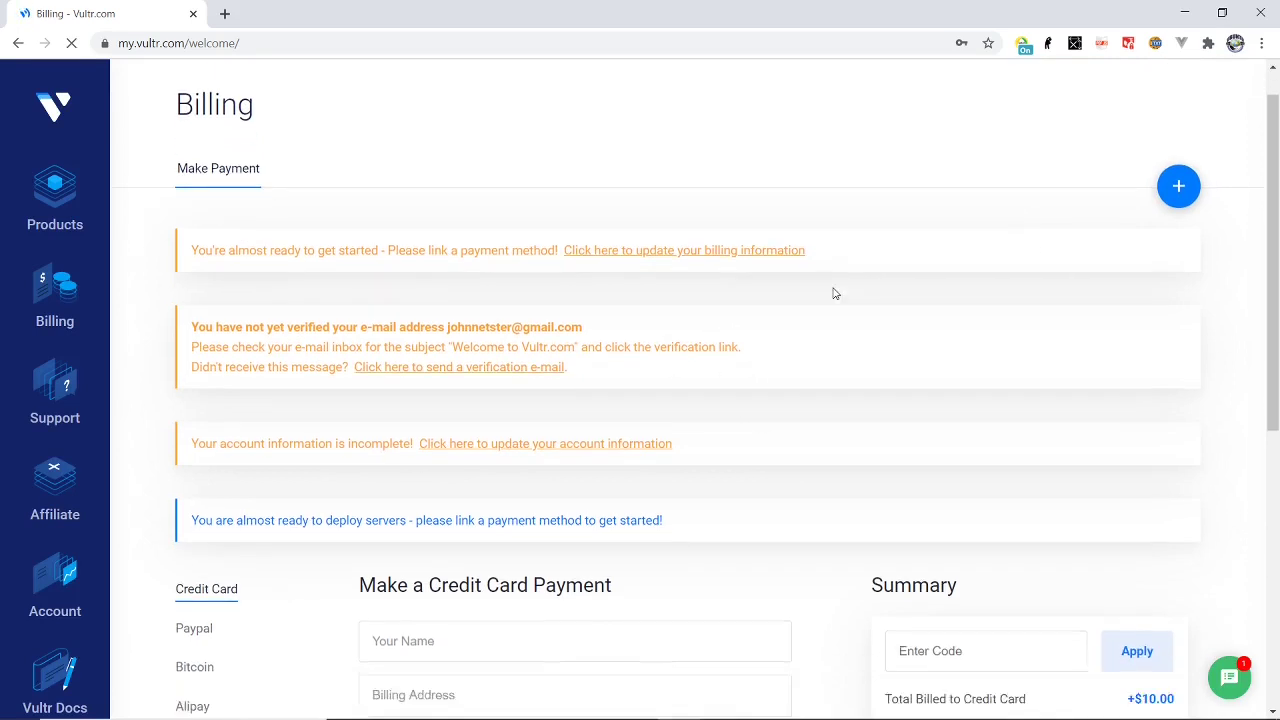
scroll(836, 293, "down", 3)
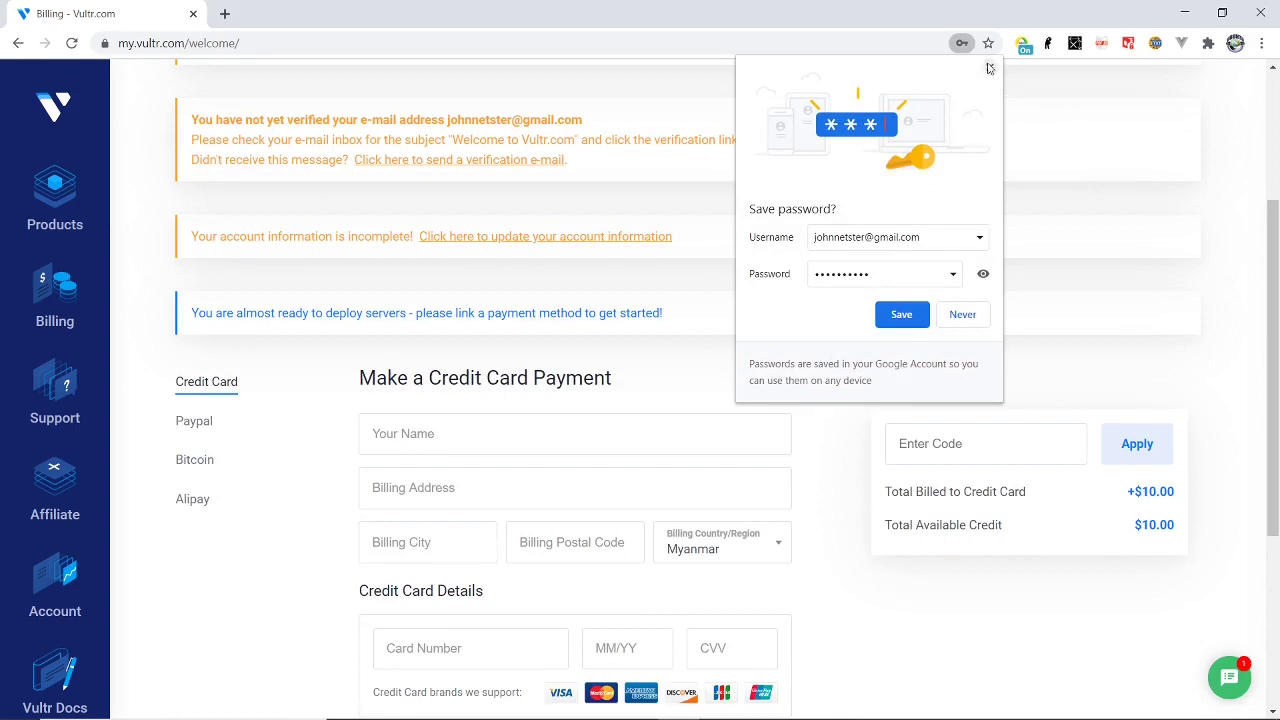
left_click(988, 66)
- Browse the Billing page's credit card form, dismissing the card autofill suggestions
scroll(511, 331, "down", 2)
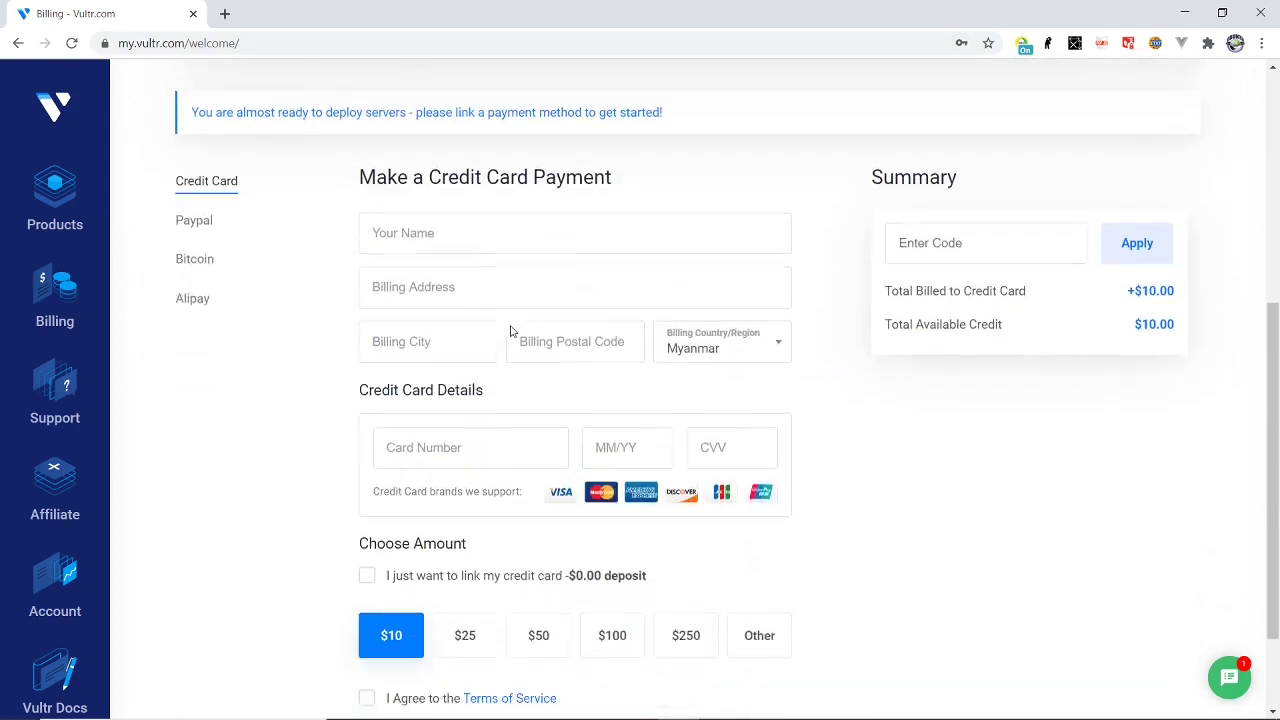
scroll(508, 331, "down", 1)
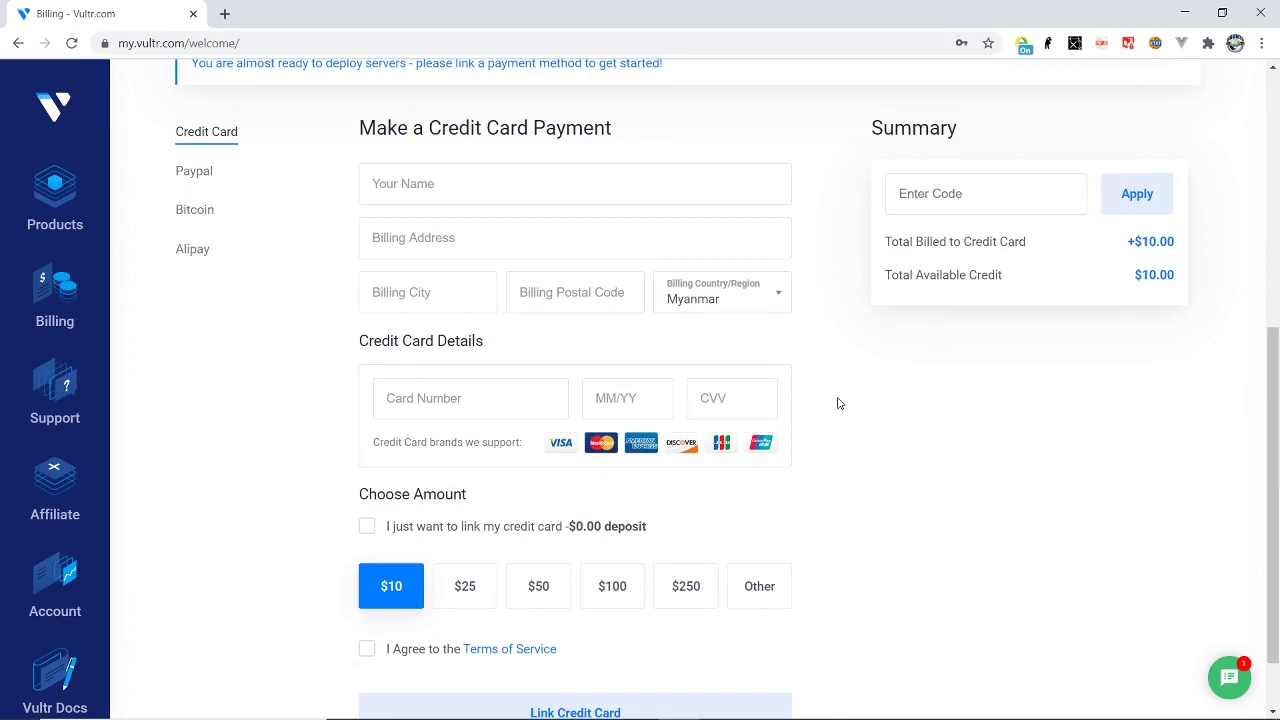
scroll(839, 403, "up", 1)
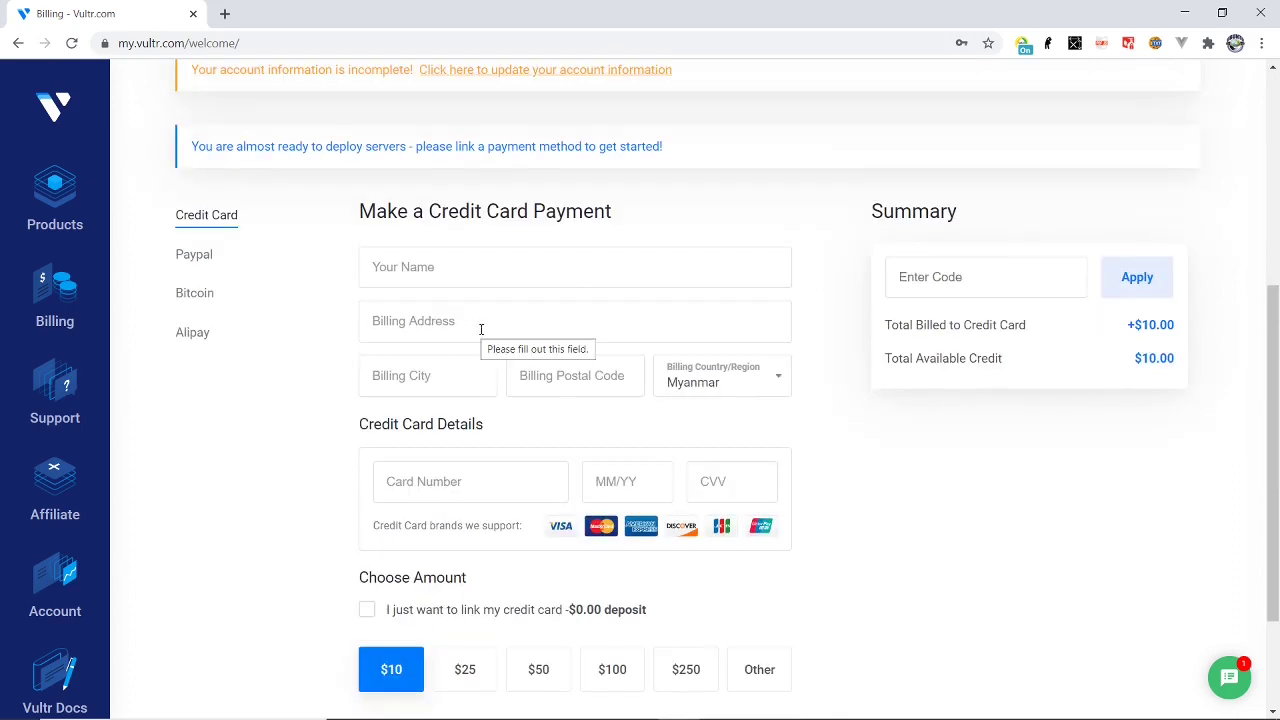
scroll(810, 389, "down", 2)
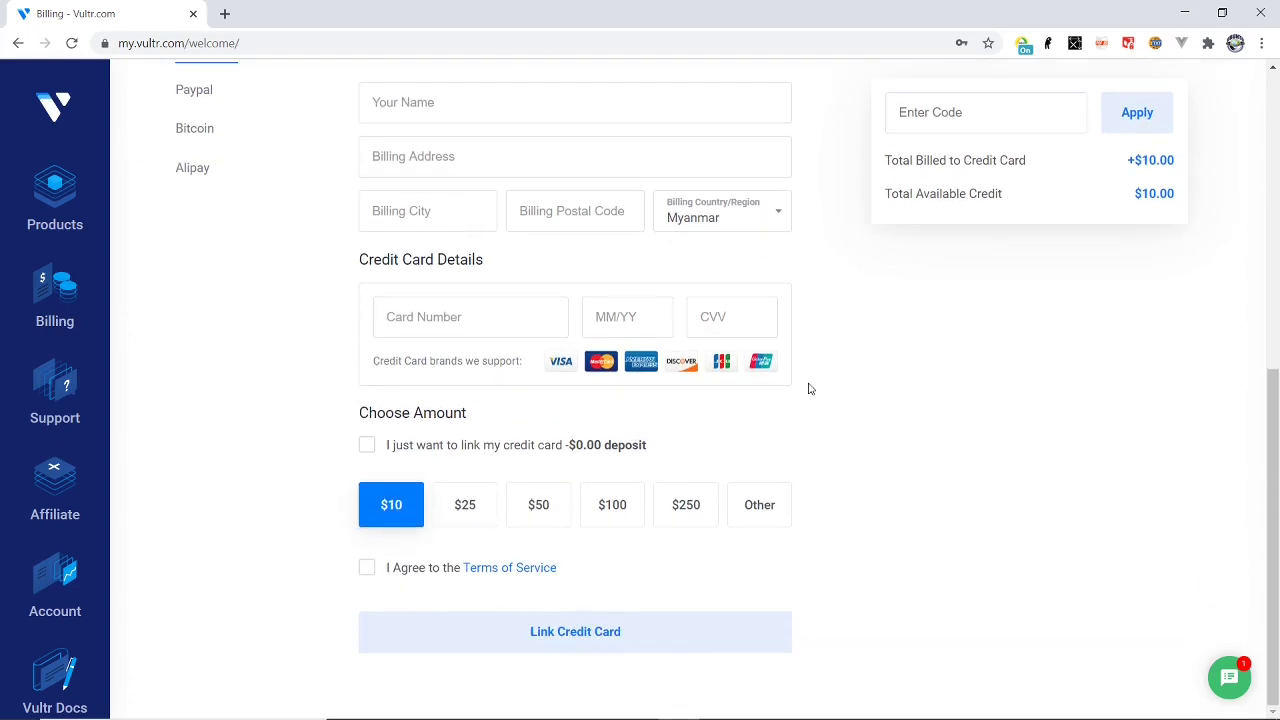
scroll(637, 394, "up", 3)
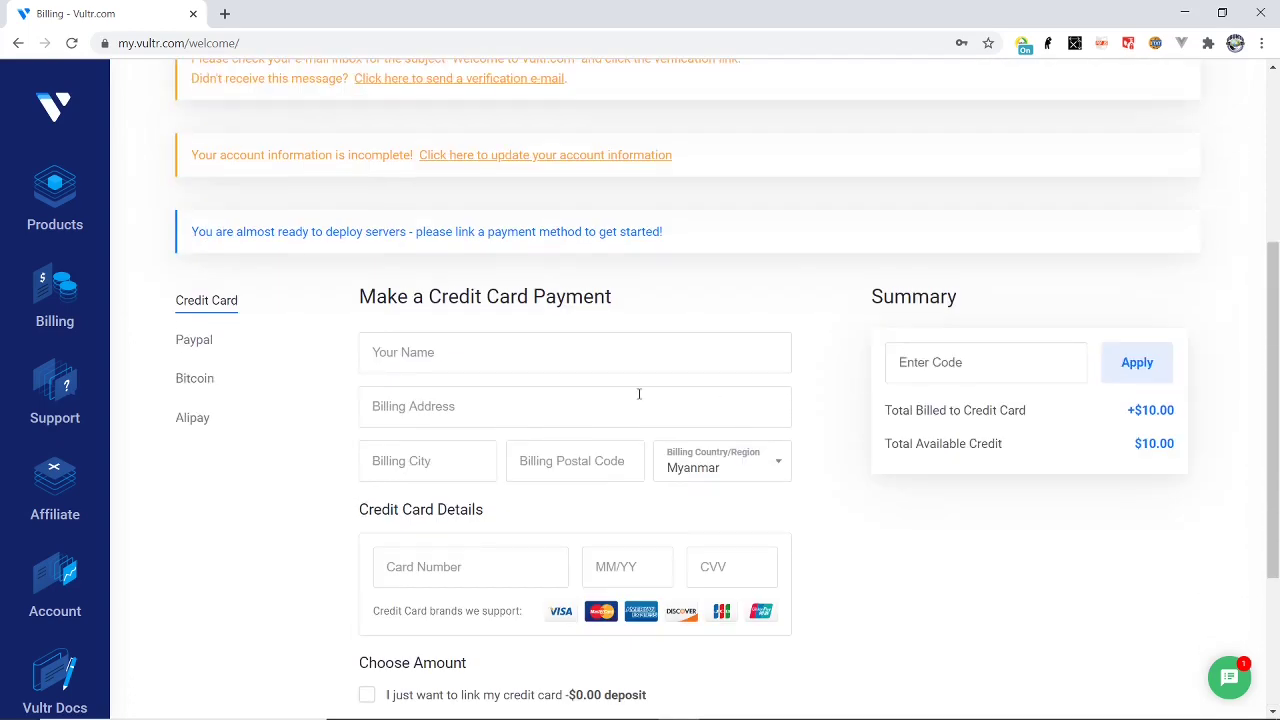
left_click(430, 355)
left_click(292, 338)
left_click(442, 362)
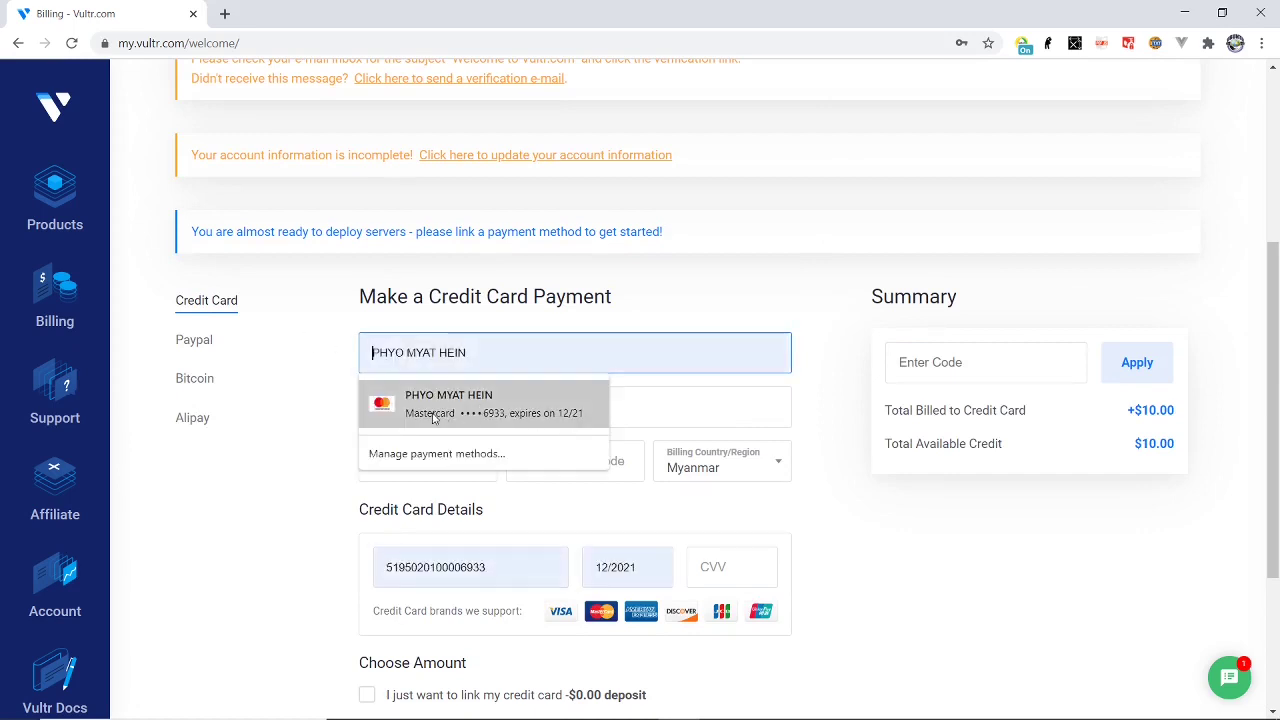
left_click(329, 372)
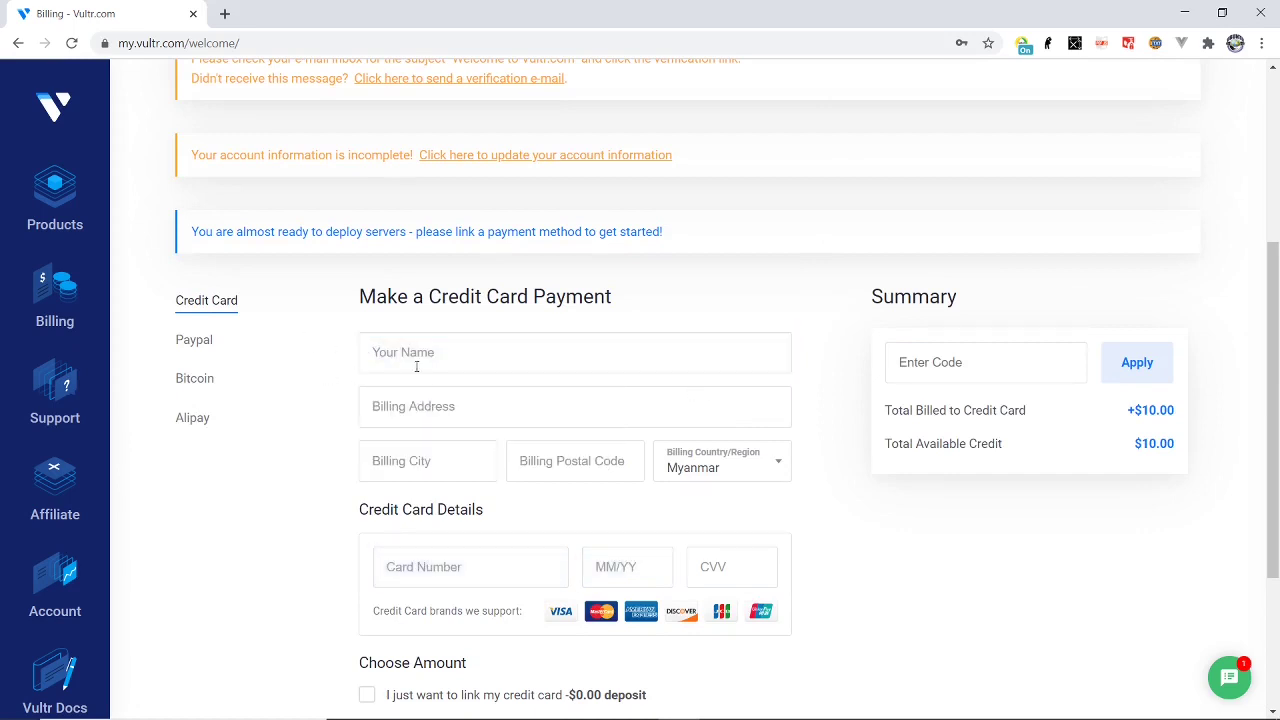
scroll(386, 343, "down", 1)
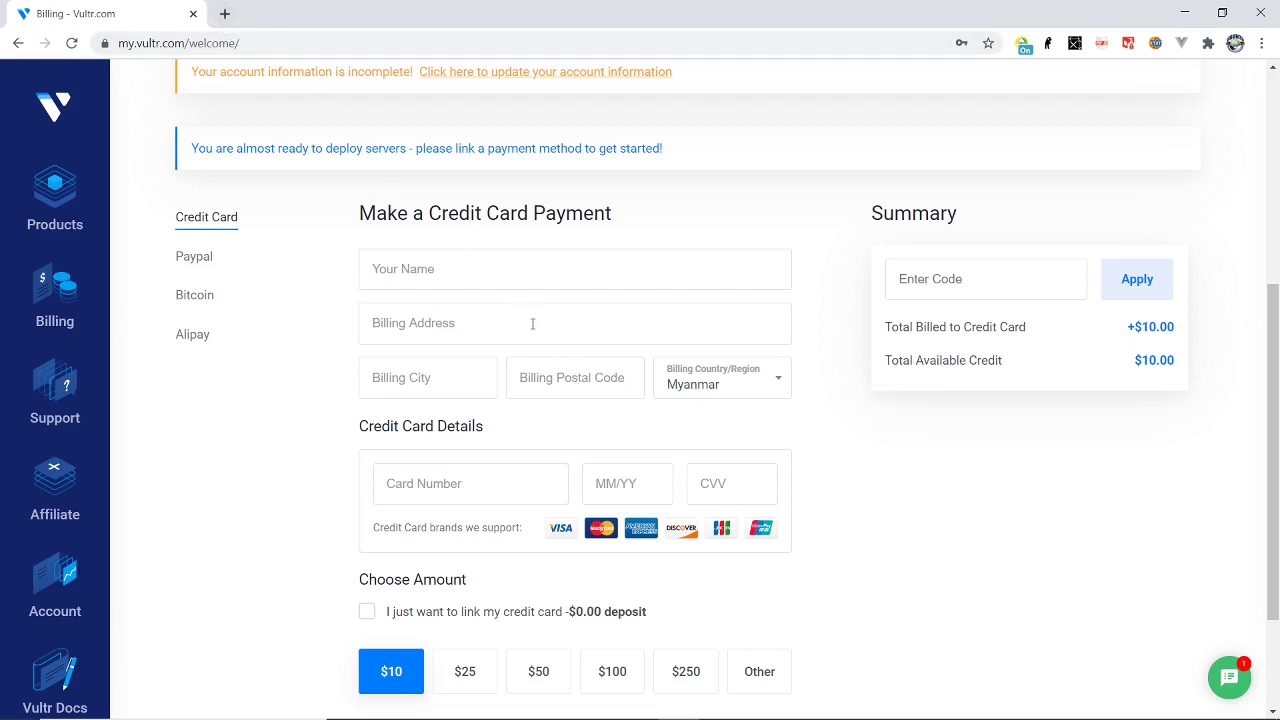
- Search Google for 'zip code of myanmar' in a new tab
left_click(226, 16)
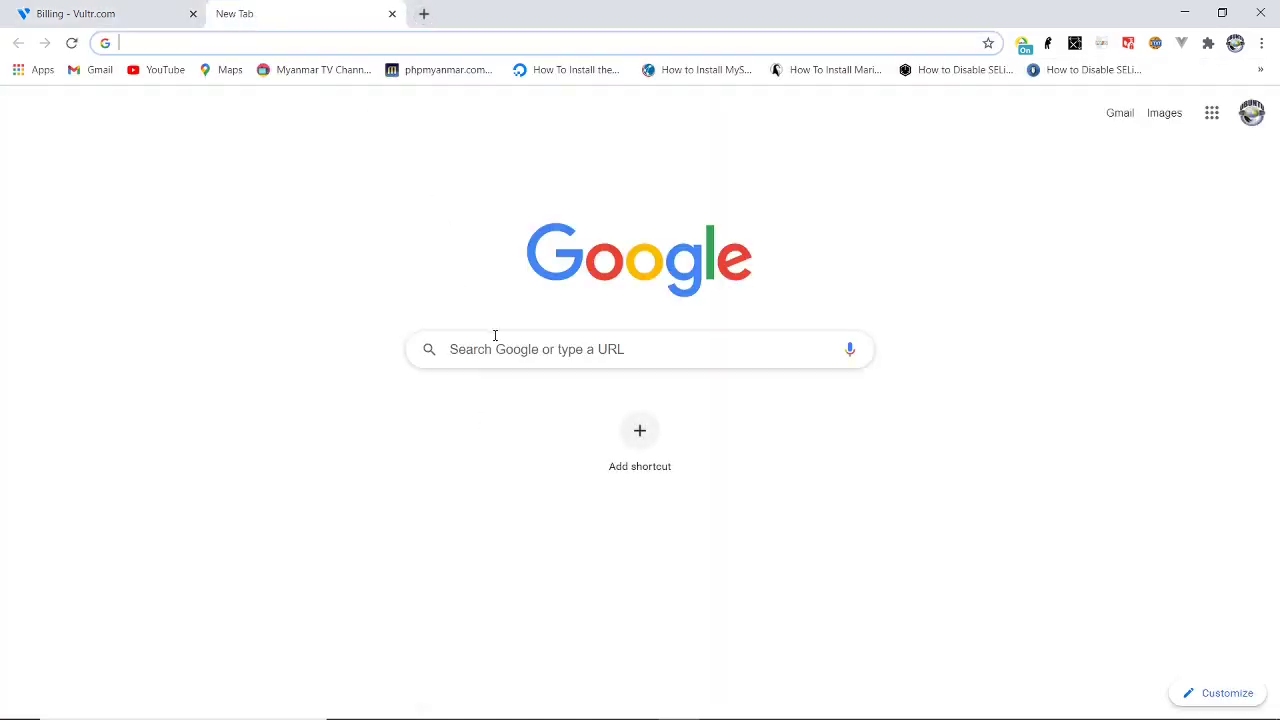
left_click(494, 350)
type("pos")
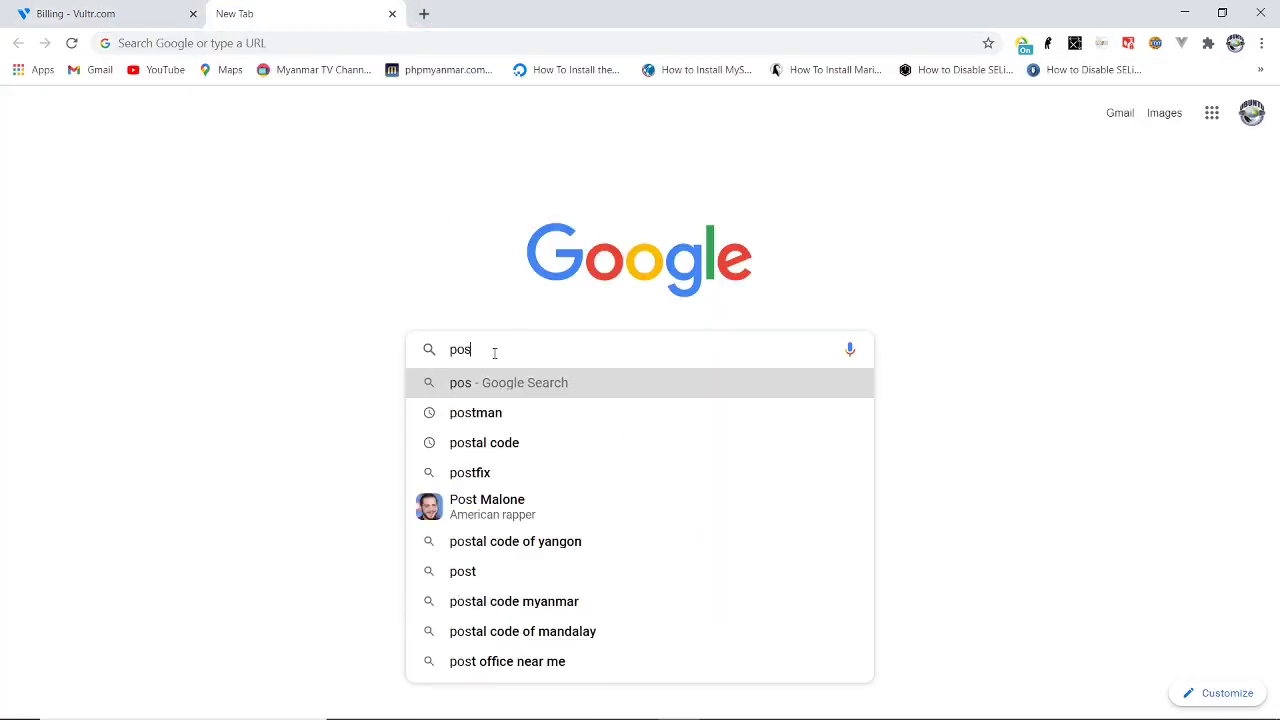
key("BackSpace")
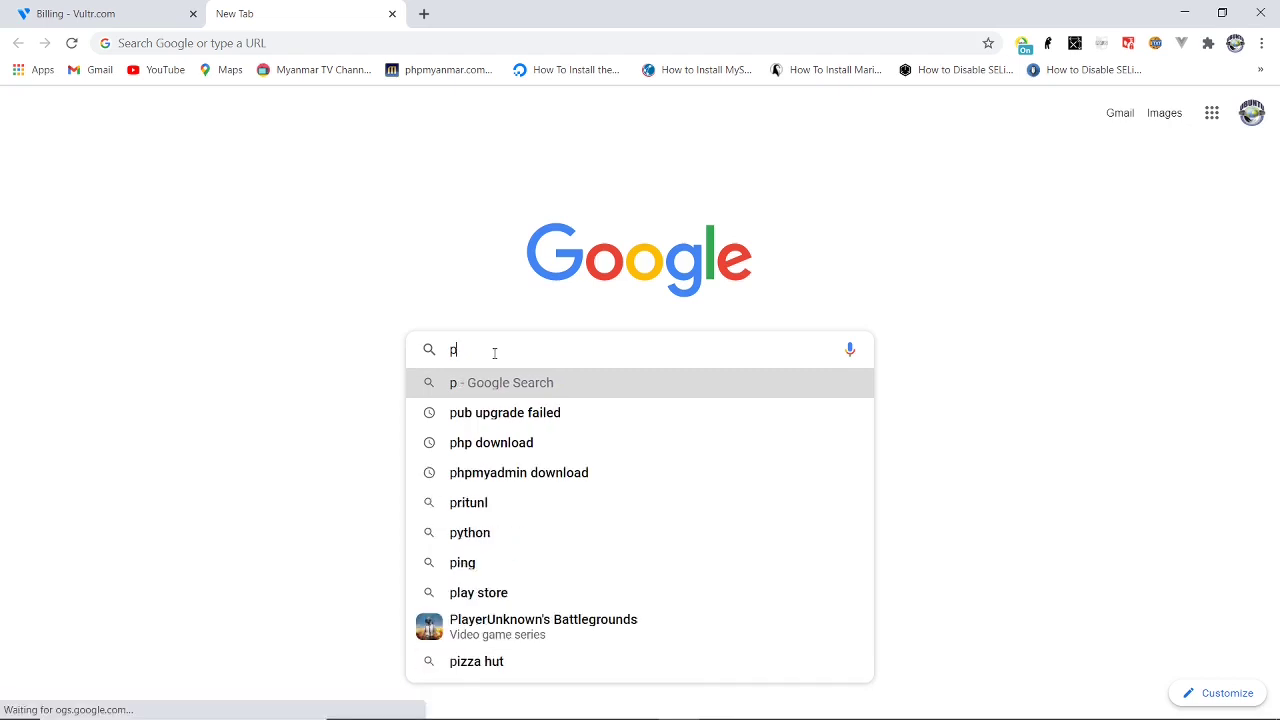
type("os")
key("BackSpace")
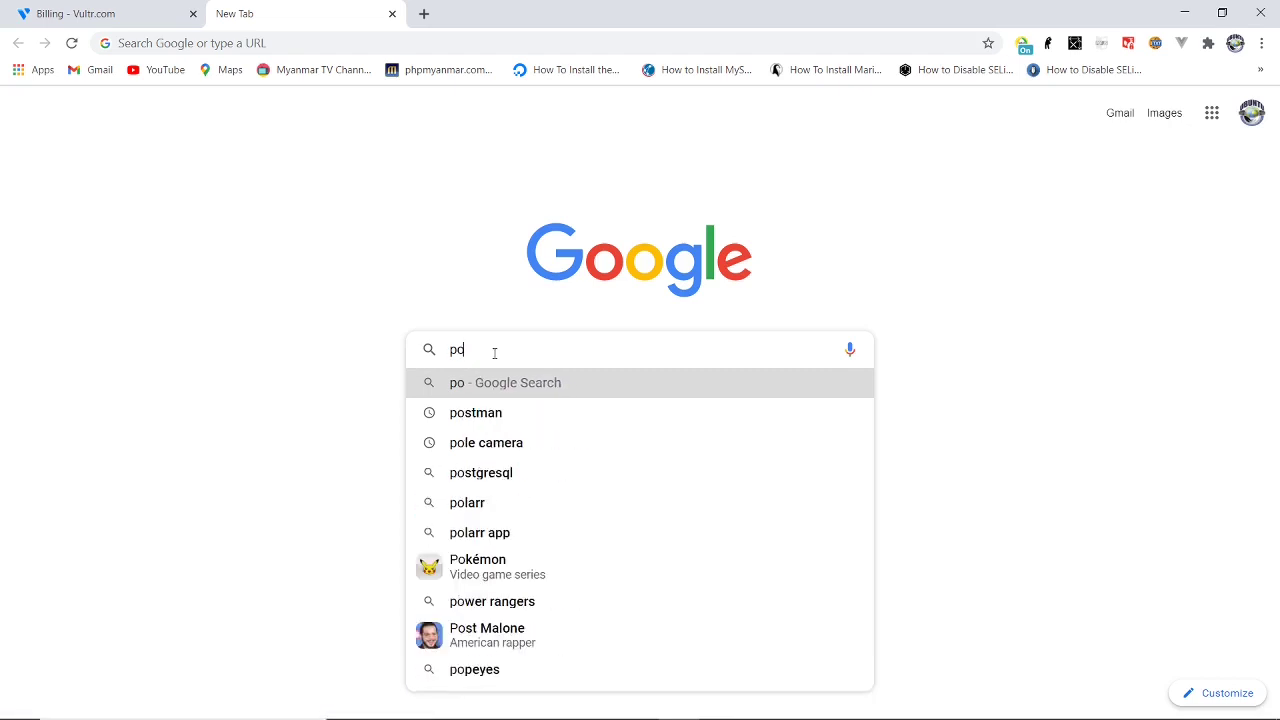
key("BackSpace")
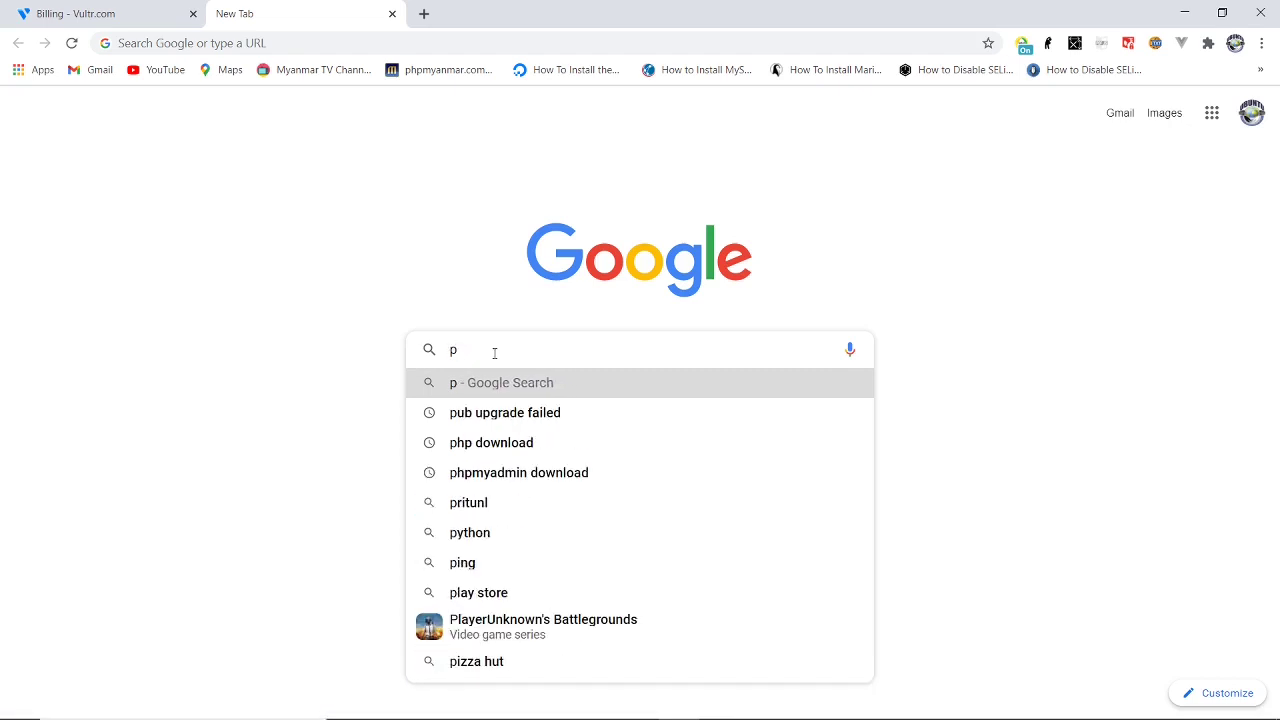
key("BackSpace")
type("zip")
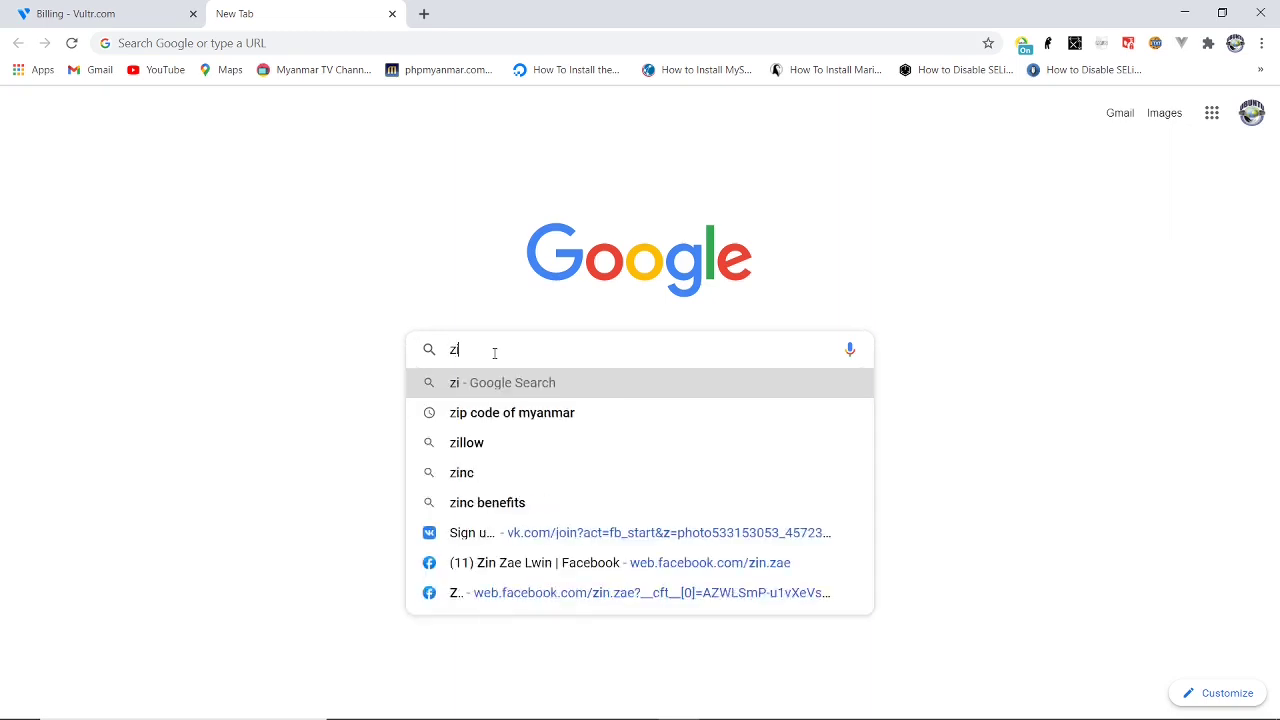
left_click(512, 412)
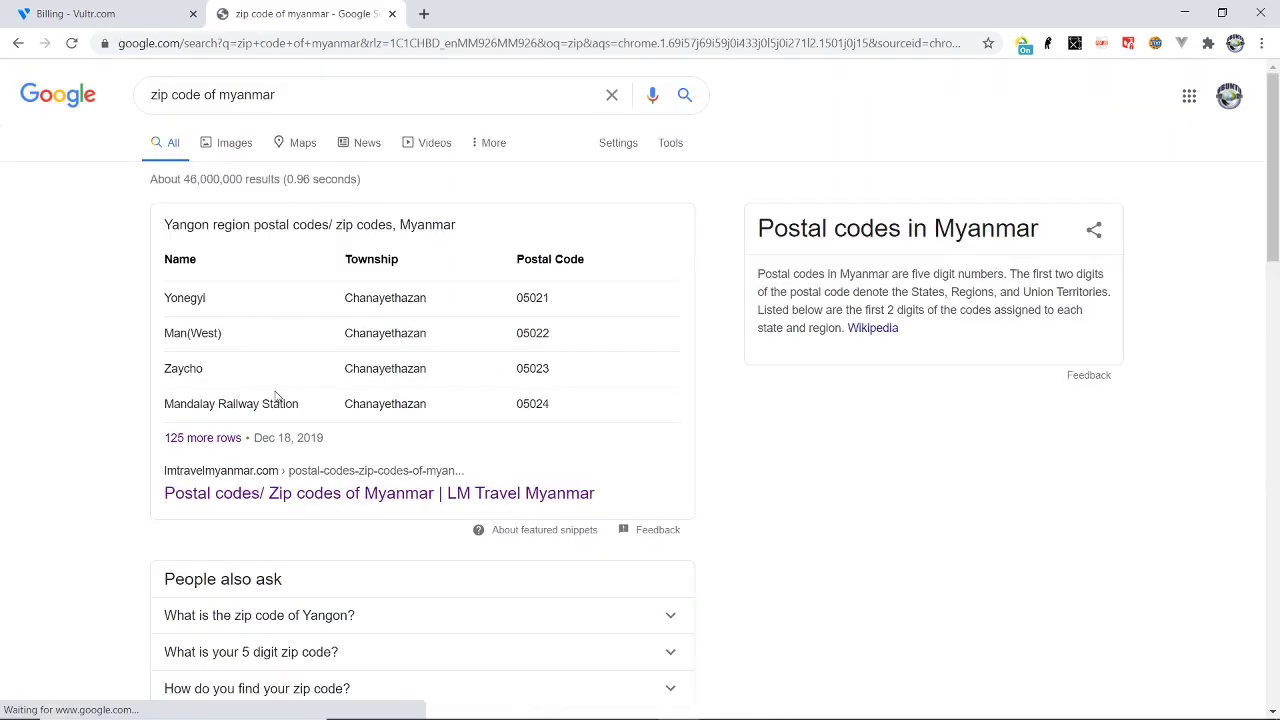
- Open the LM Travel Myanmar postal codes result and scroll through its code table
left_click(296, 498)
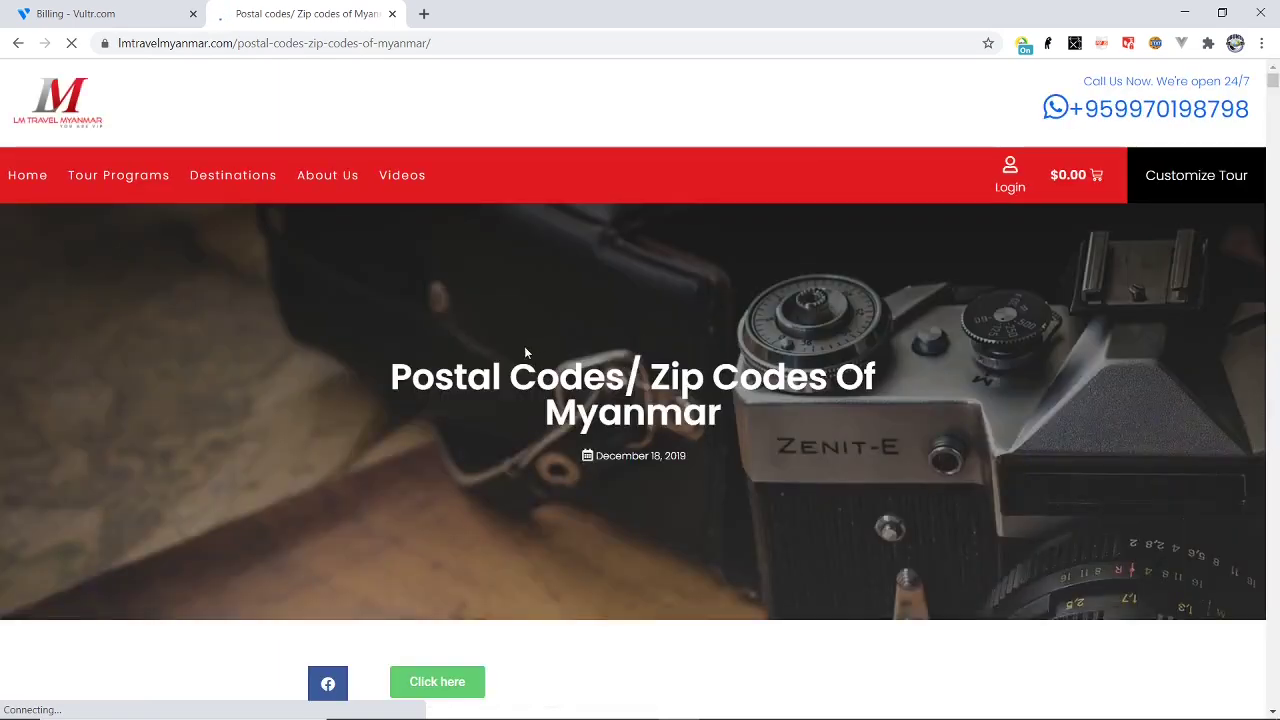
scroll(522, 337, "down", 6)
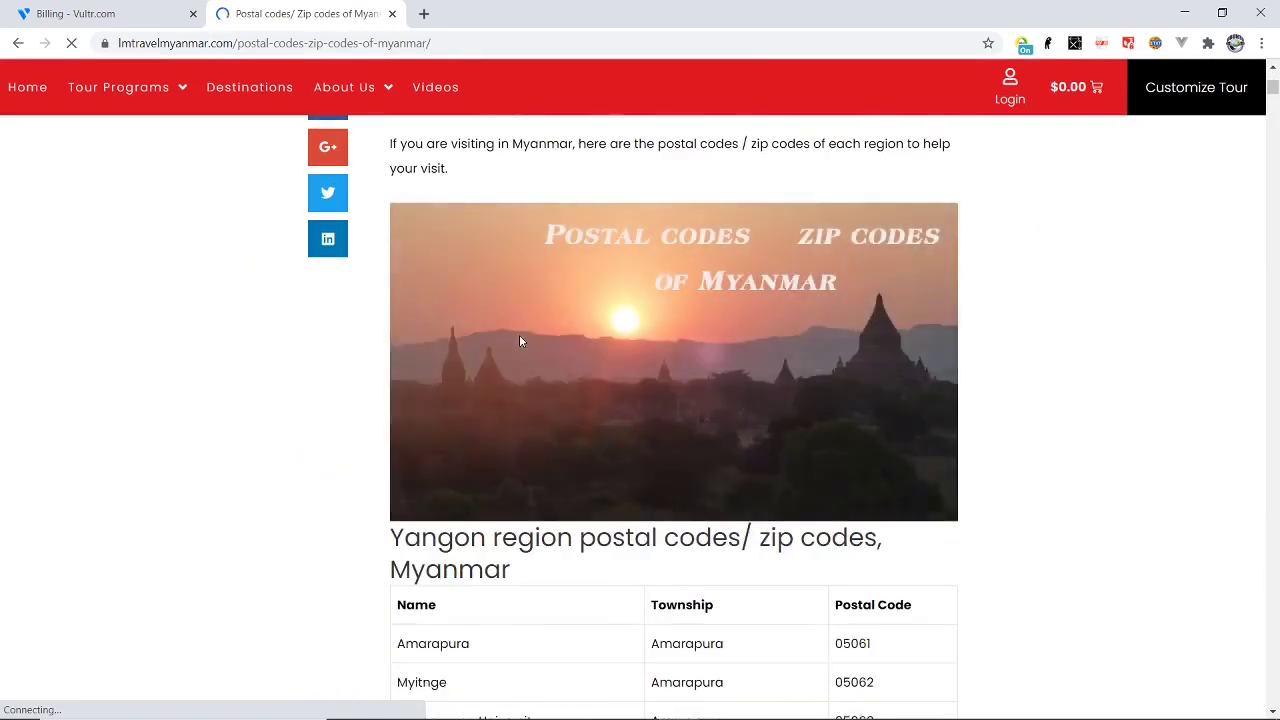
scroll(520, 337, "down", 3)
scroll(453, 347, "down", 7)
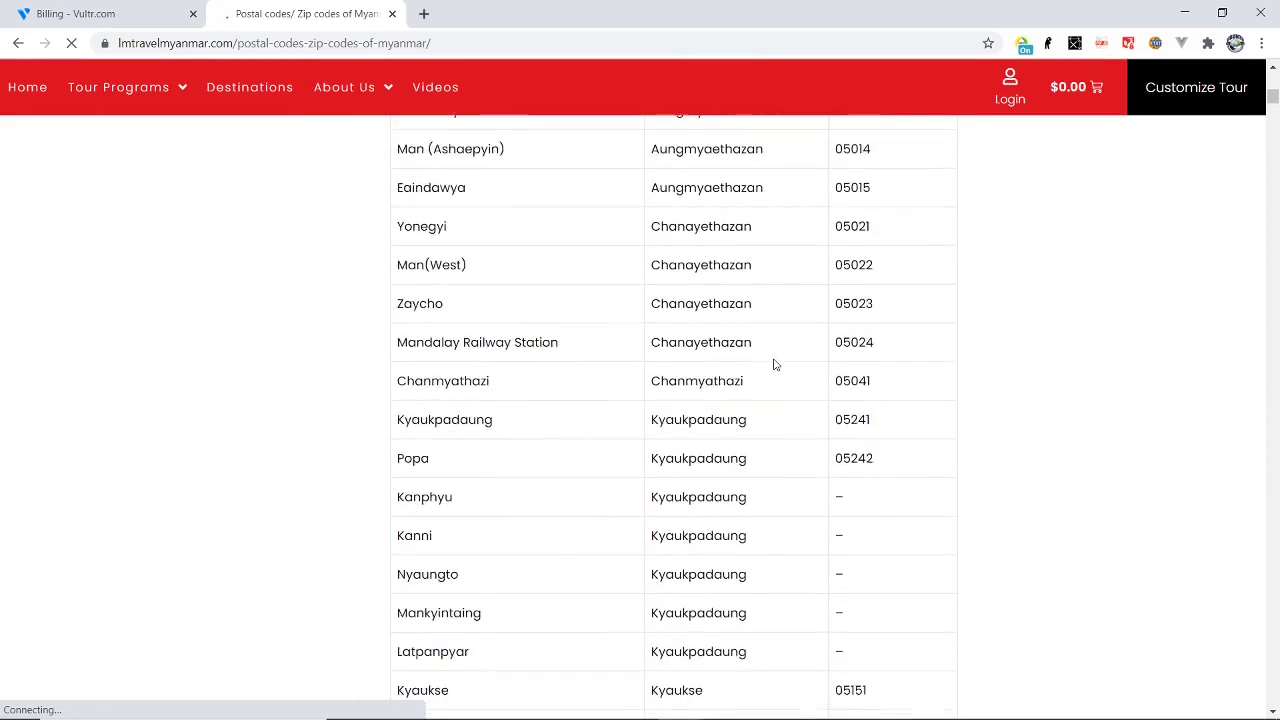
scroll(893, 343, "down", 8)
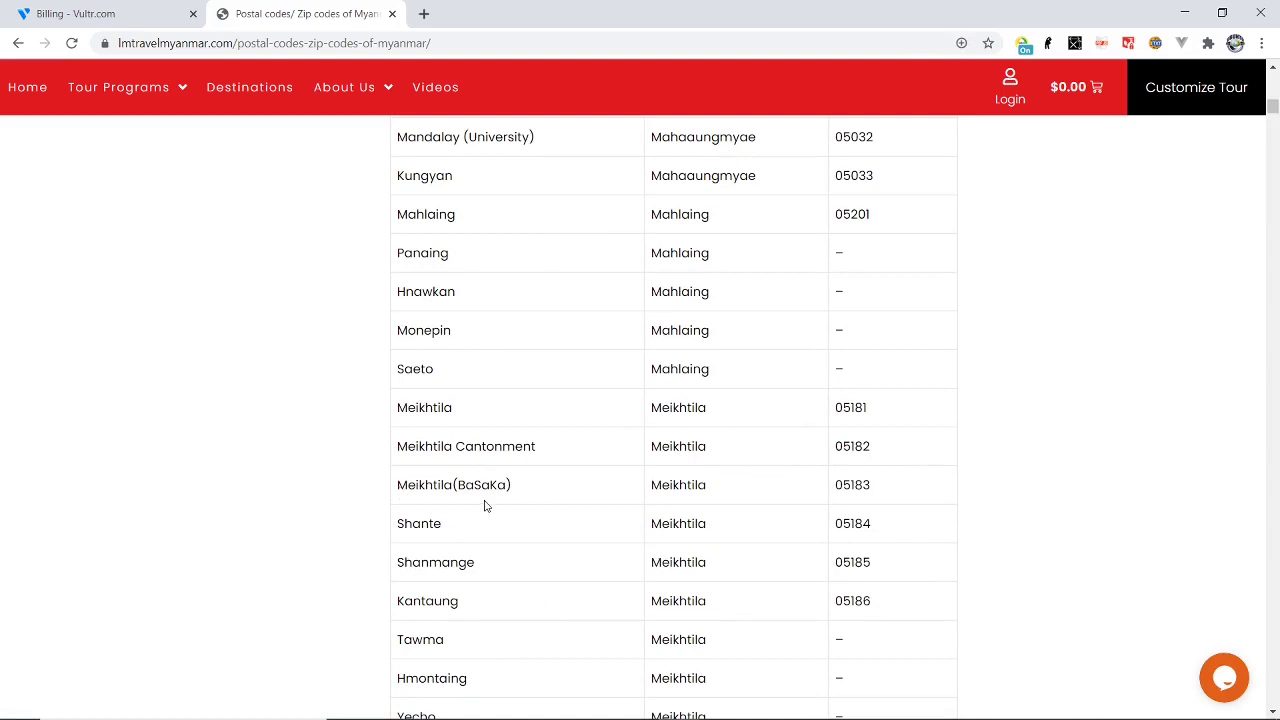
scroll(483, 503, "down", 1)
scroll(456, 447, "down", 1)
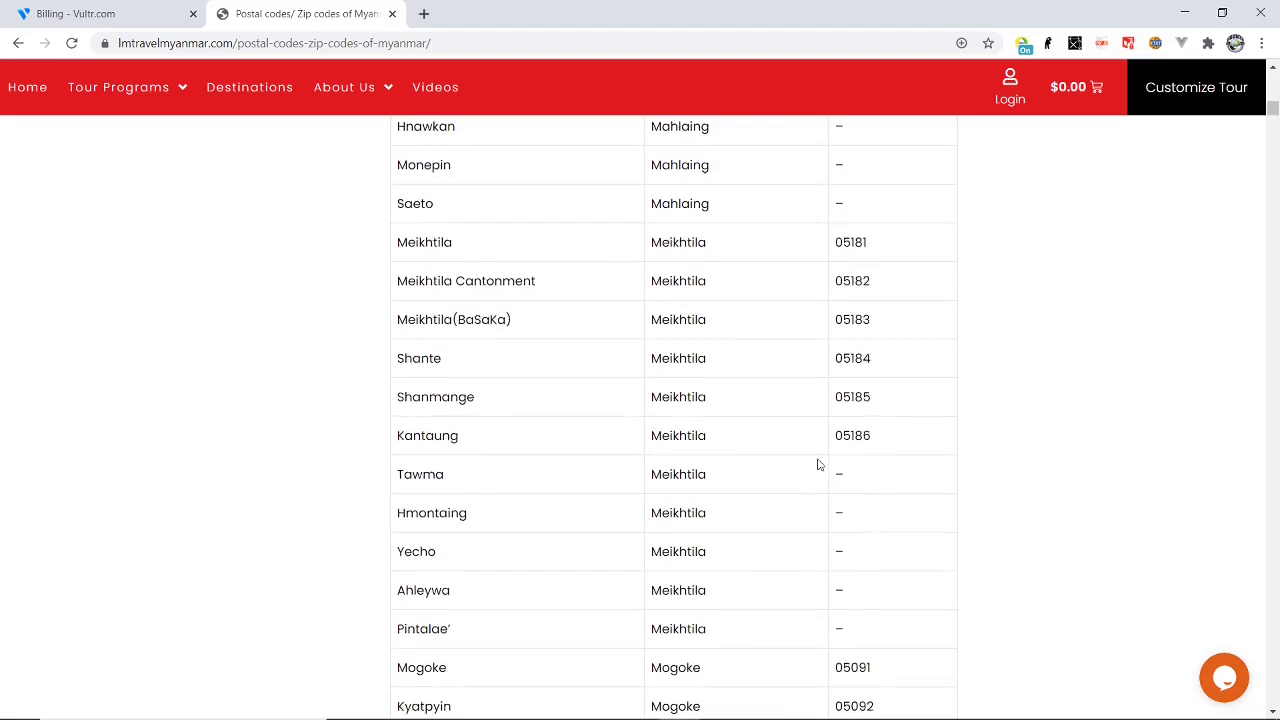
scroll(820, 460, "up", 10)
- Close the postal codes tab, leaving only the Vultr Billing tab
left_click(100, 13)
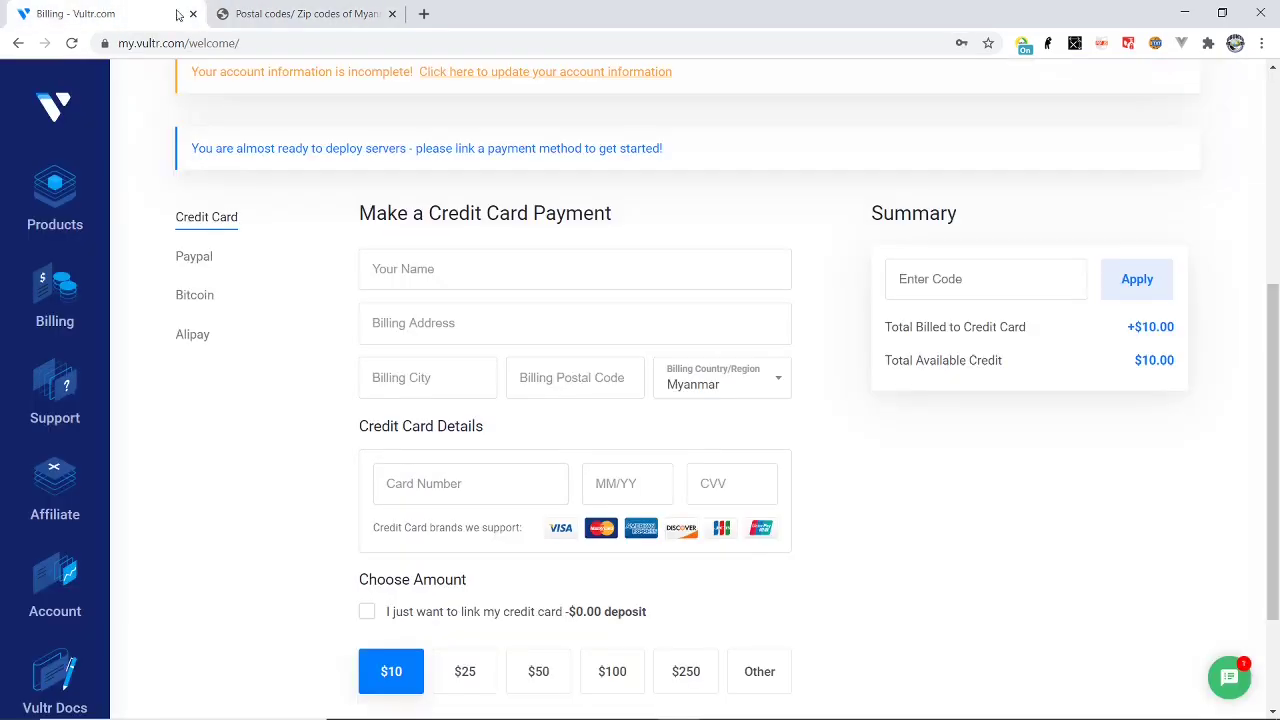
left_click(392, 13)
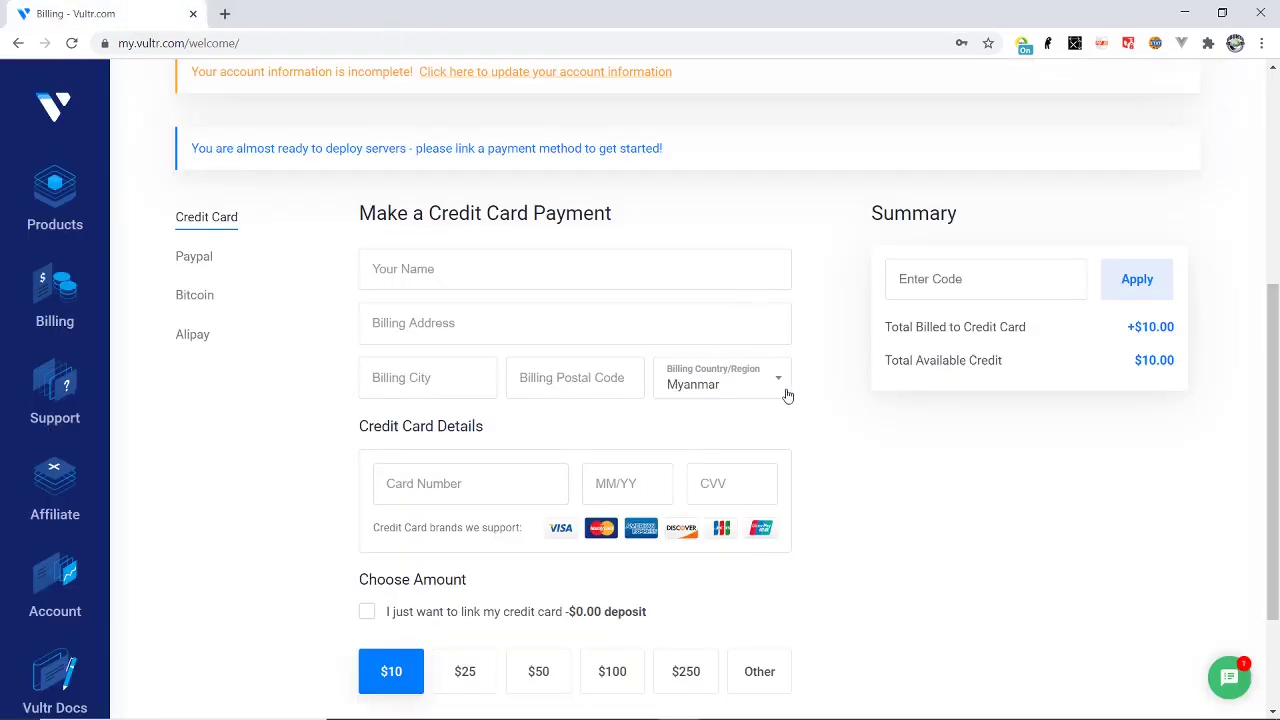
scroll(557, 397, "down", 1)
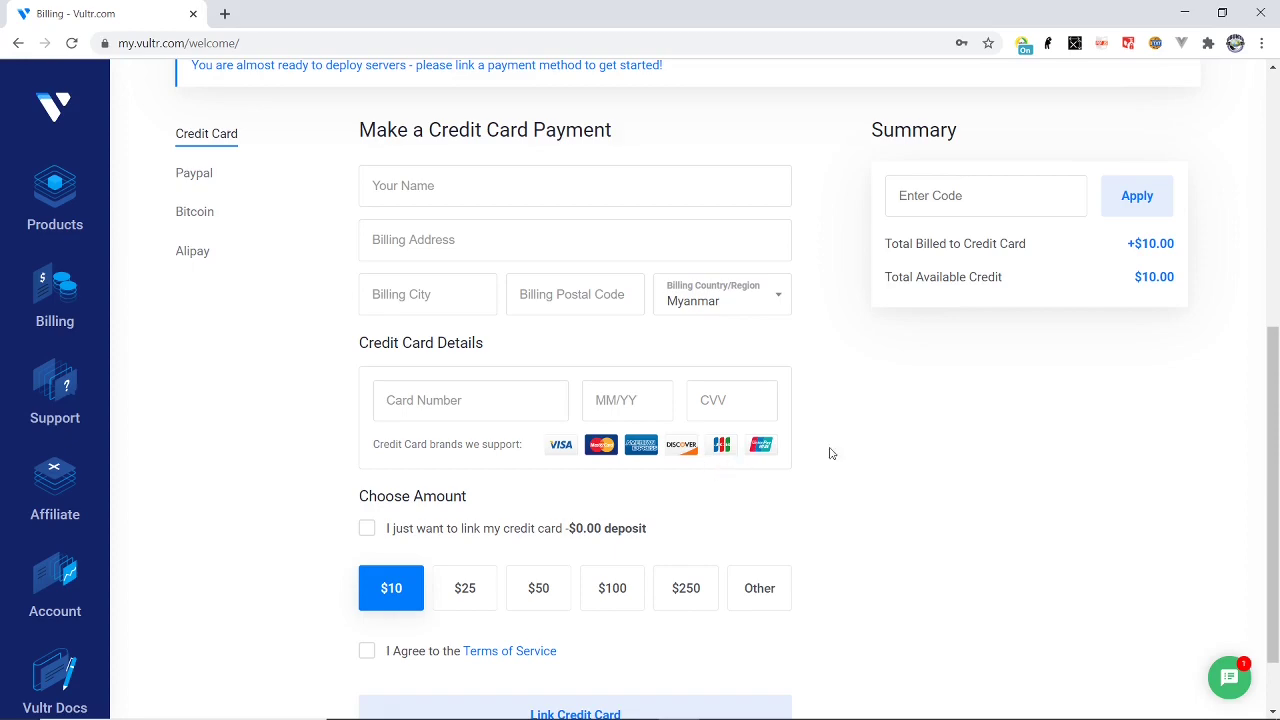
scroll(509, 389, "down", 1)
scroll(480, 406, "up", 3)
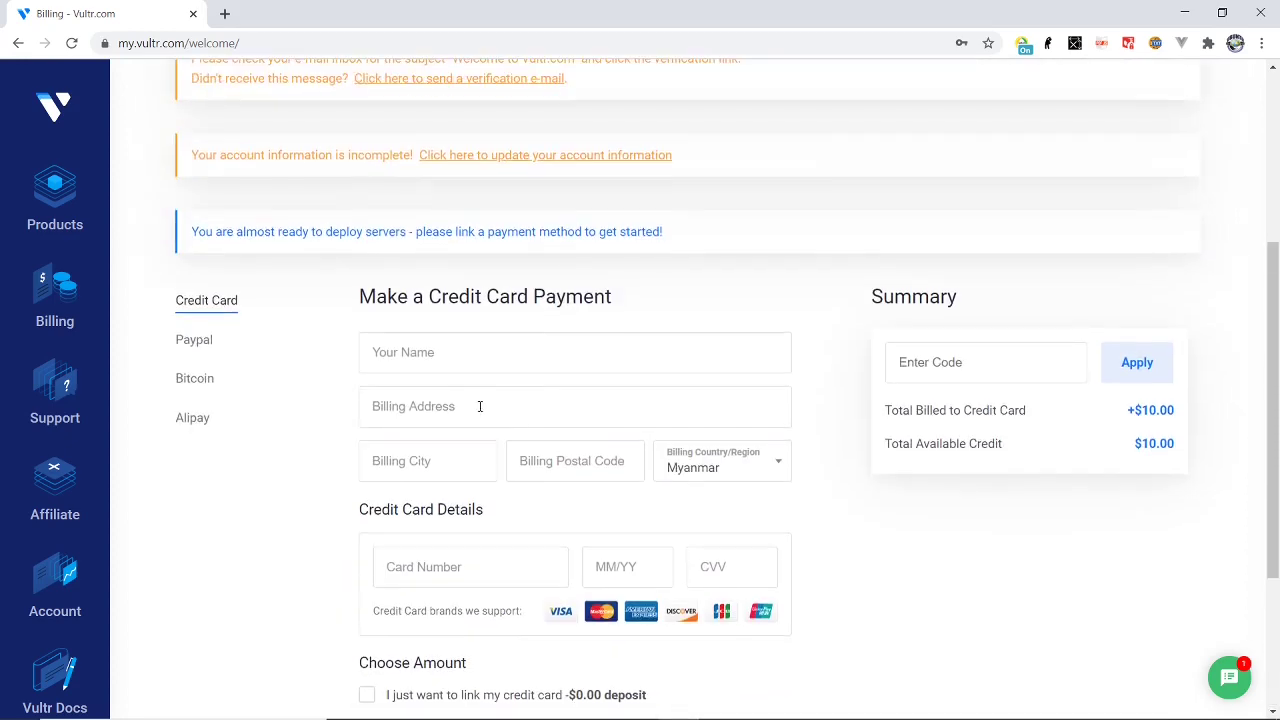
scroll(490, 440, "down", 2)
- Dismiss the card number autofill suggestion and scroll to the Link Credit Card button
left_click(466, 402)
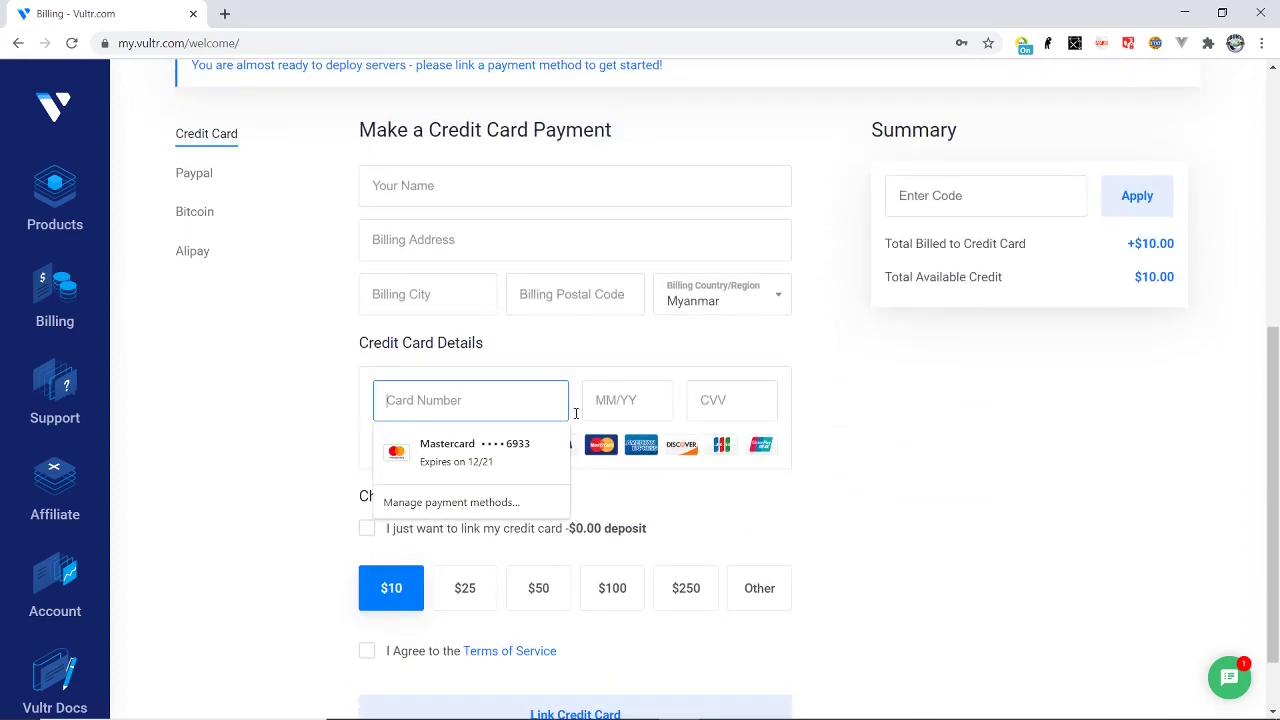
left_click(916, 423)
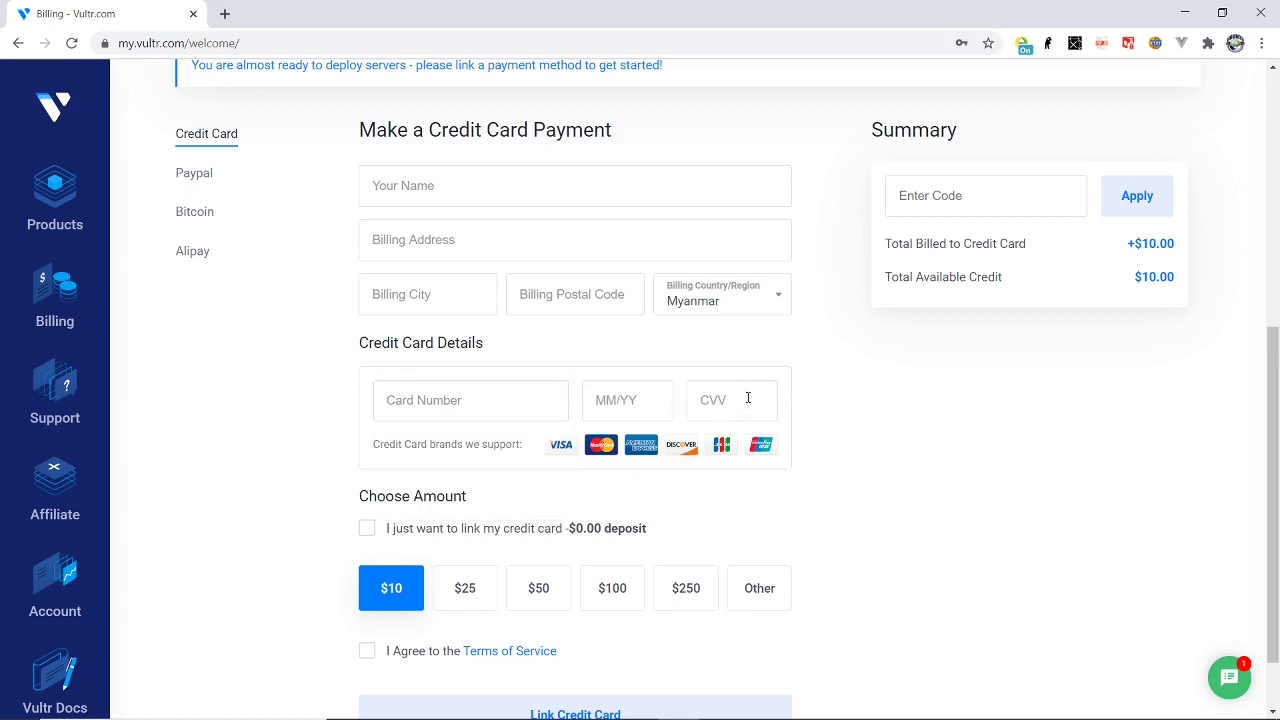
scroll(601, 415, "down", 1)
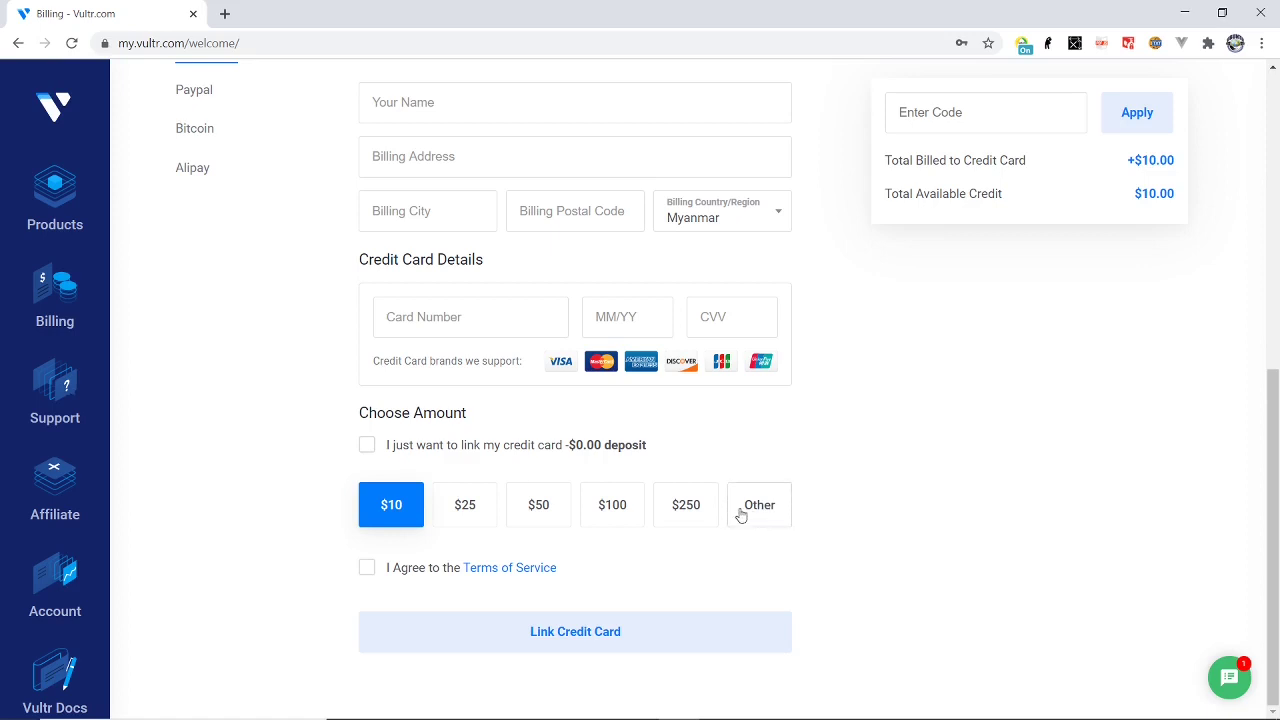
- Switch the deposit from $10 to Other, typing then deleting 5 so the amount is blank
left_click(766, 516)
triple_click(367, 447)
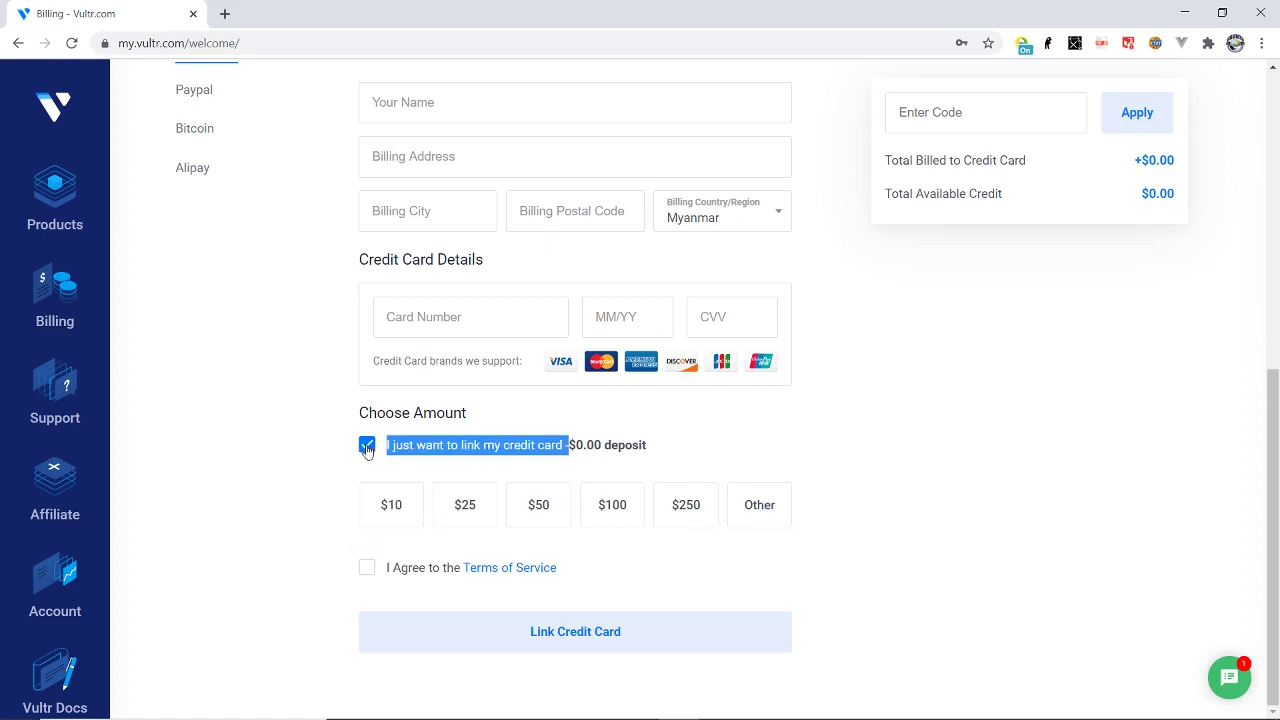
left_click(774, 514)
left_click(472, 575)
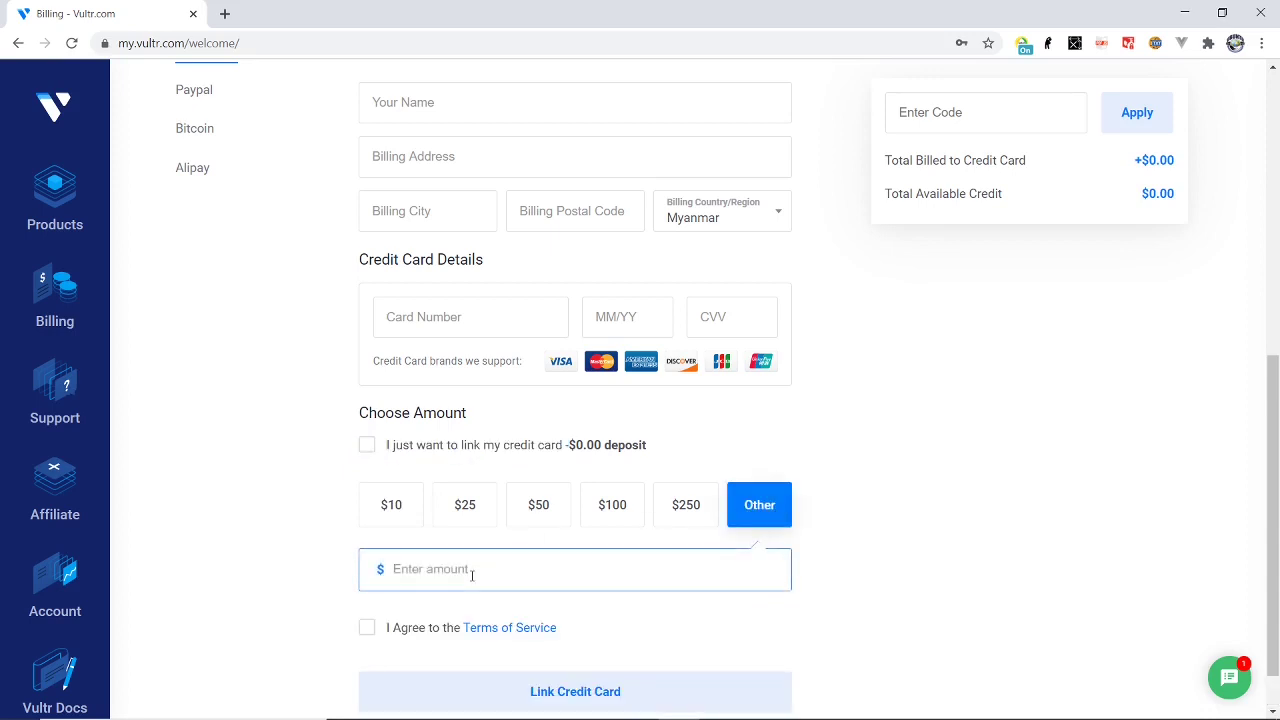
type("5")
key("BackSpace")
- Scroll through the payment form to check the totals now read $0.00
scroll(843, 526, "down", 1)
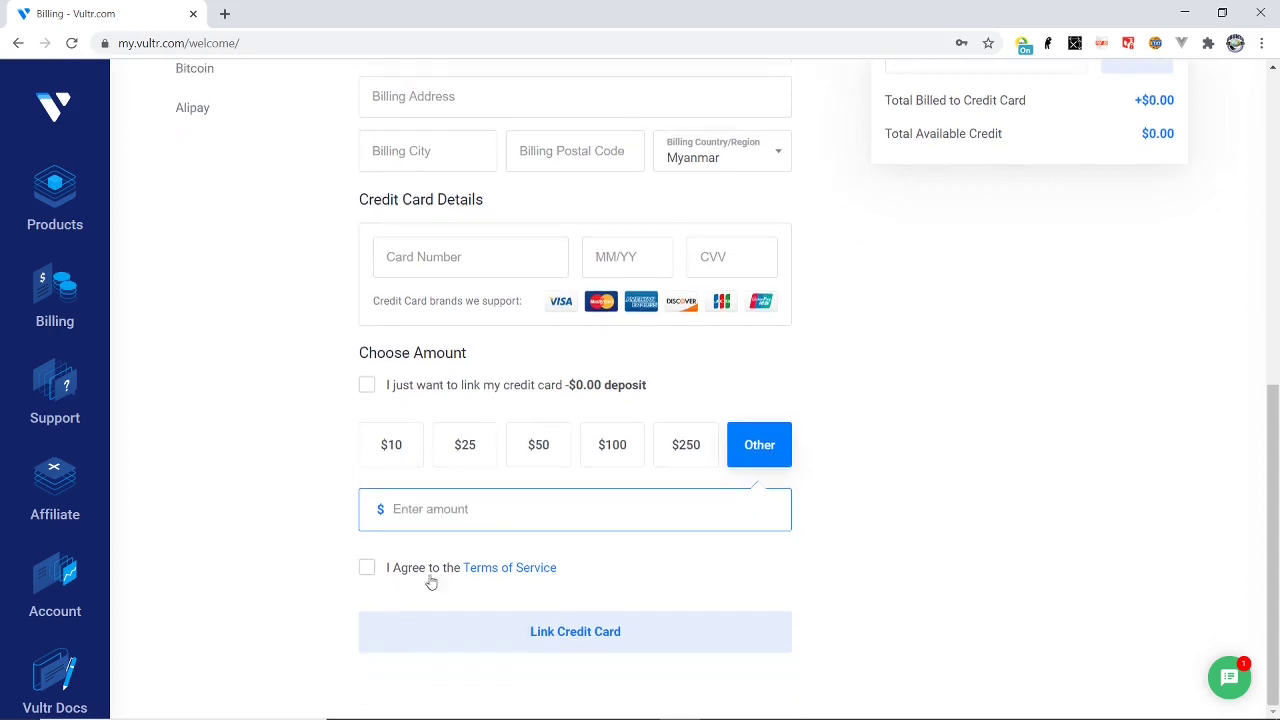
scroll(763, 603, "up", 5)
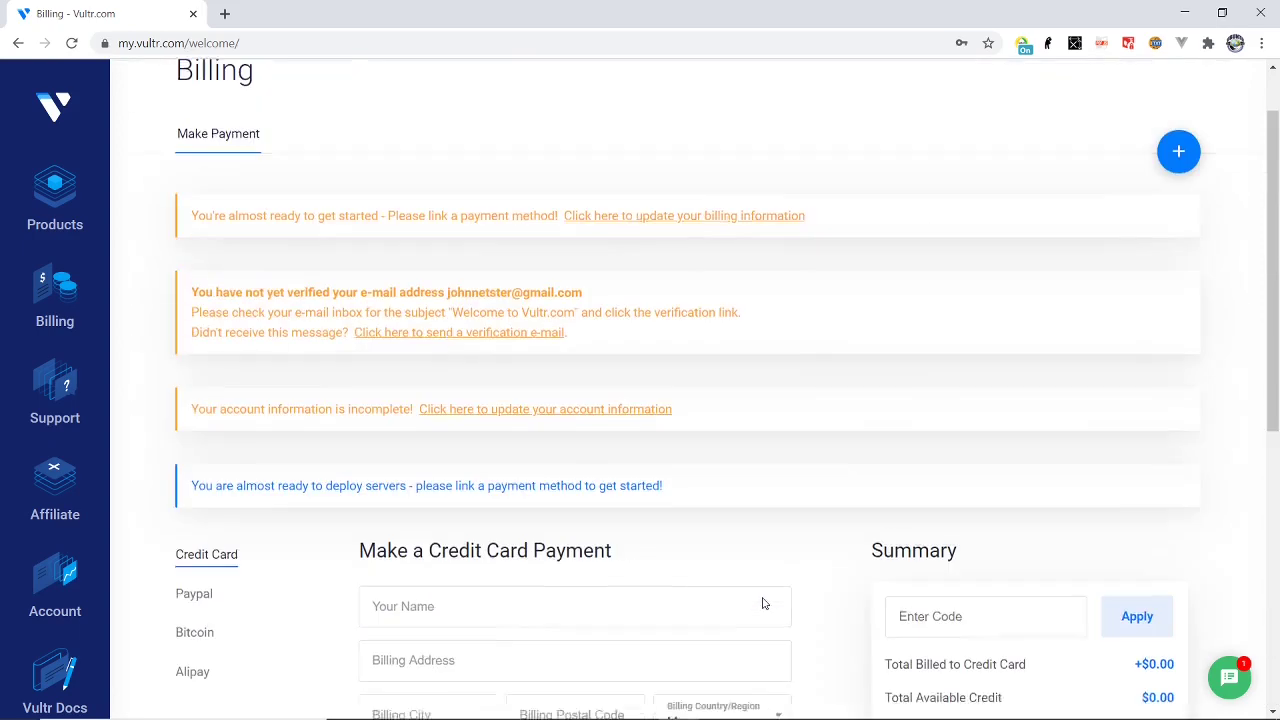
scroll(717, 581, "down", 3)
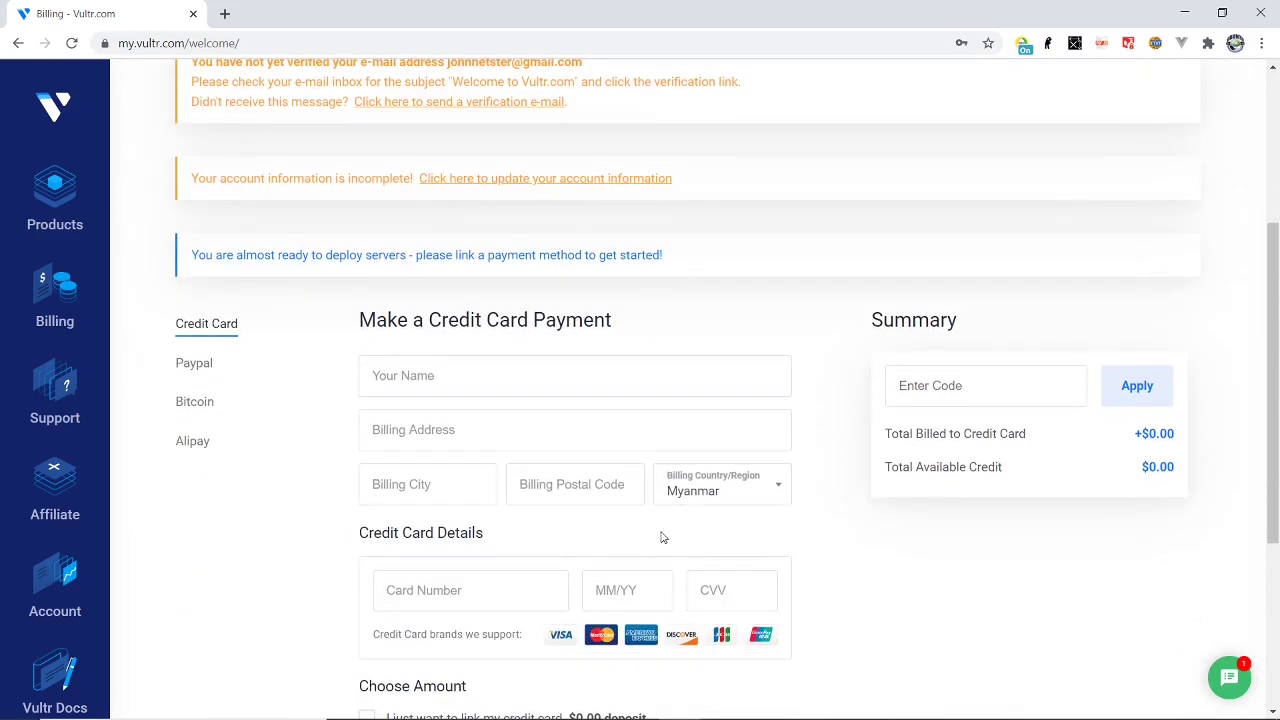
scroll(395, 358, "down", 2)
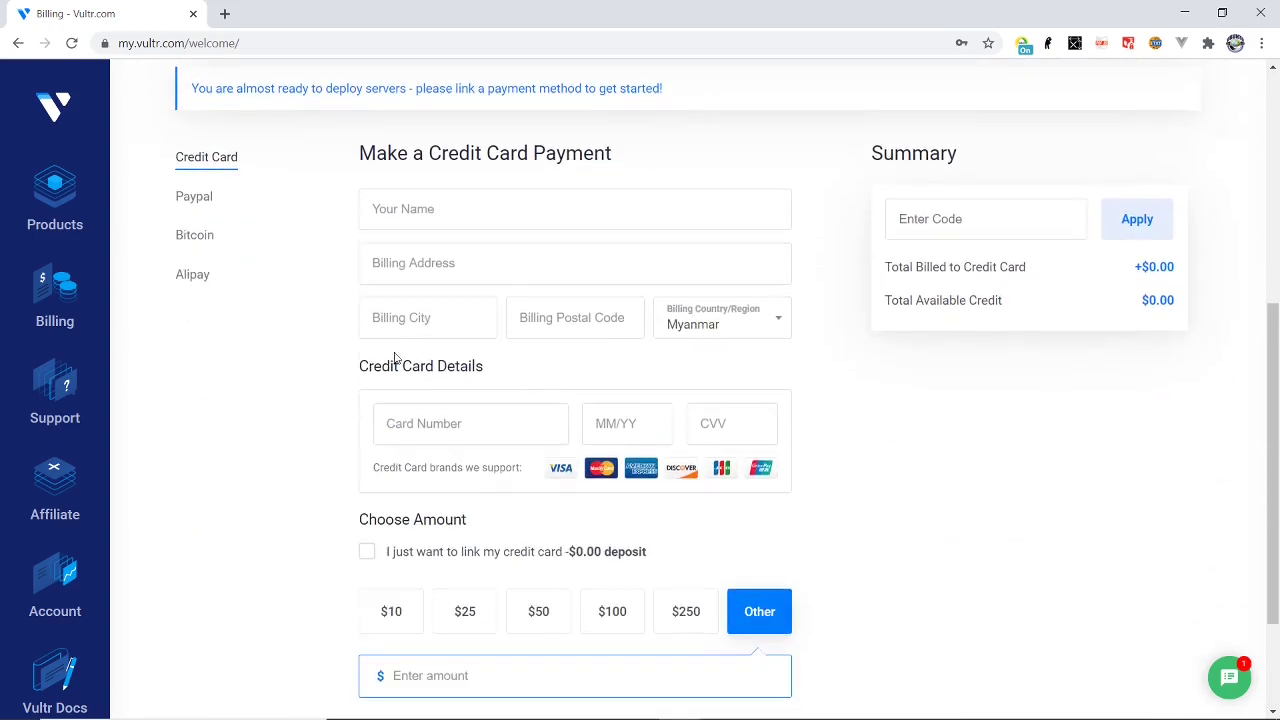
scroll(547, 473, "down", 2)
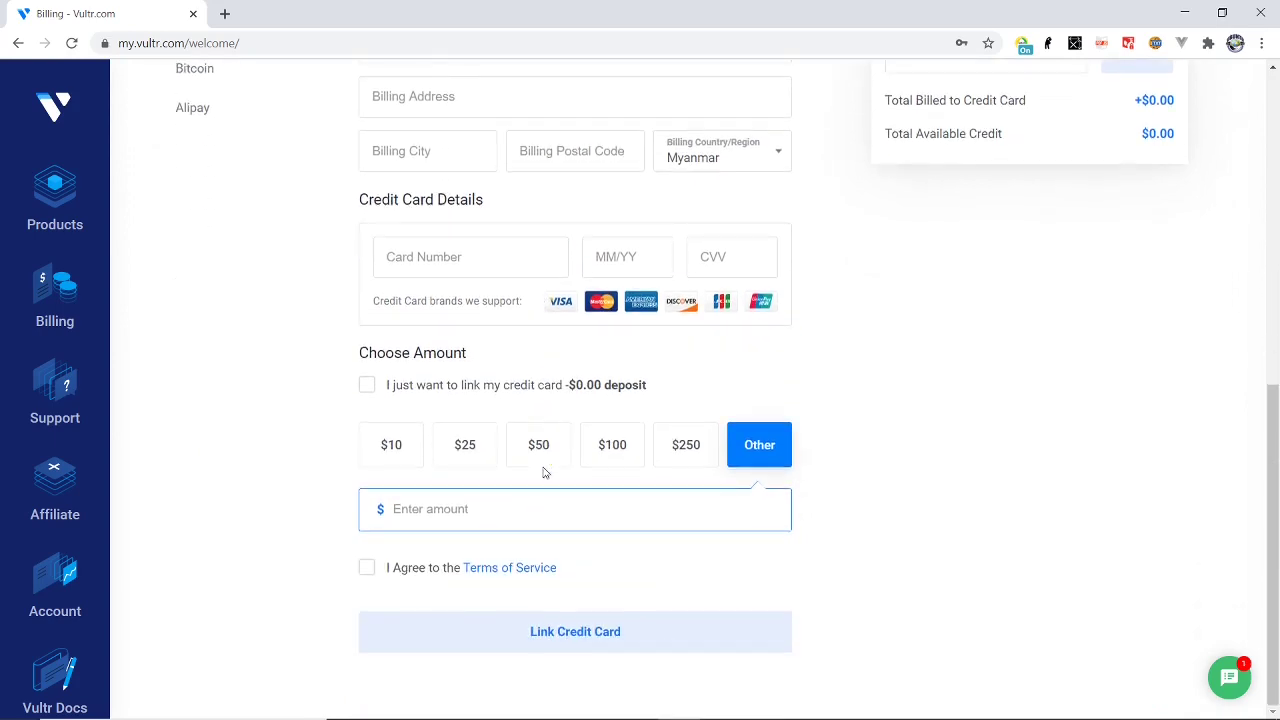
scroll(865, 483, "up", 7)
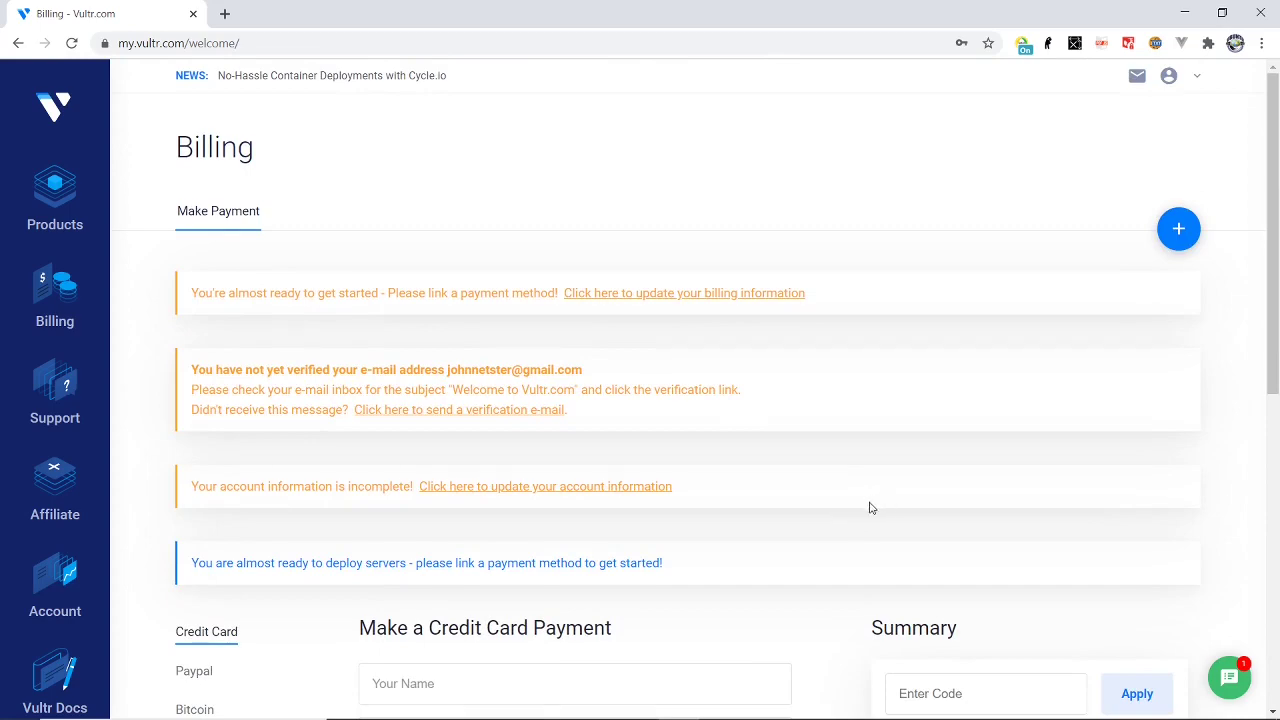
scroll(769, 474, "down", 3)
scroll(770, 469, "up", 3)
scroll(754, 483, "down", 5)
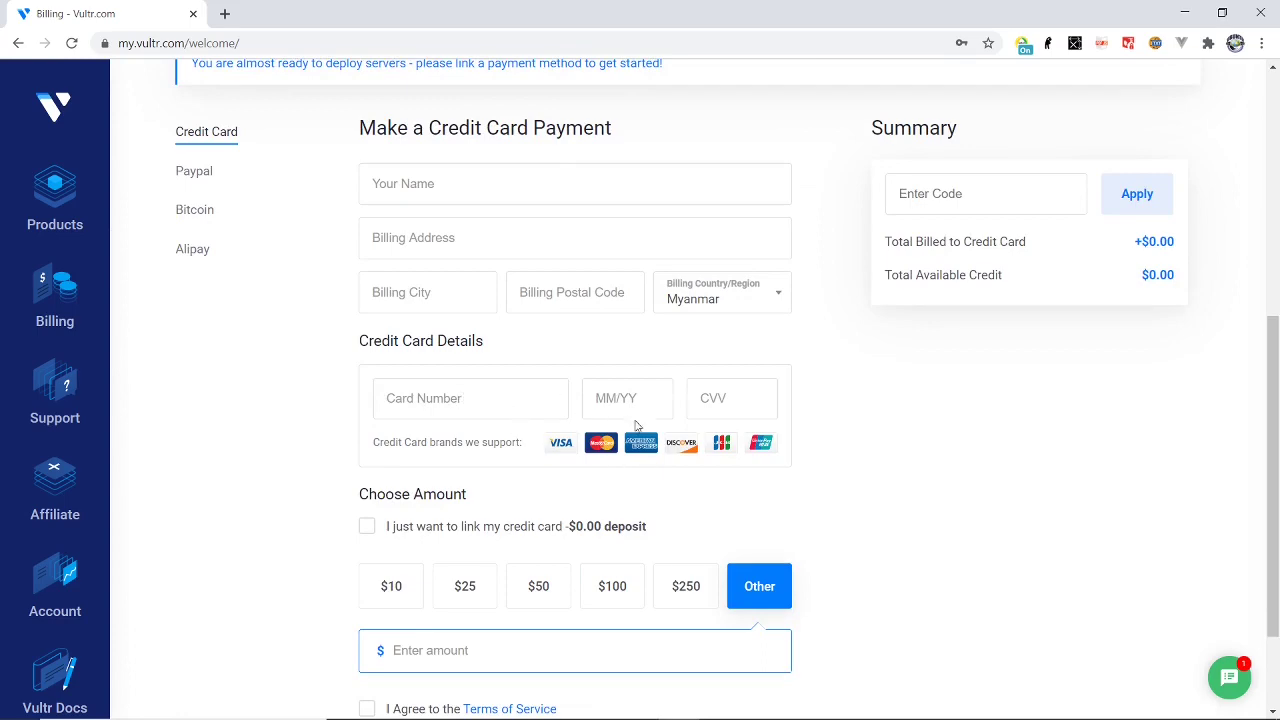
scroll(655, 485, "down", 2)
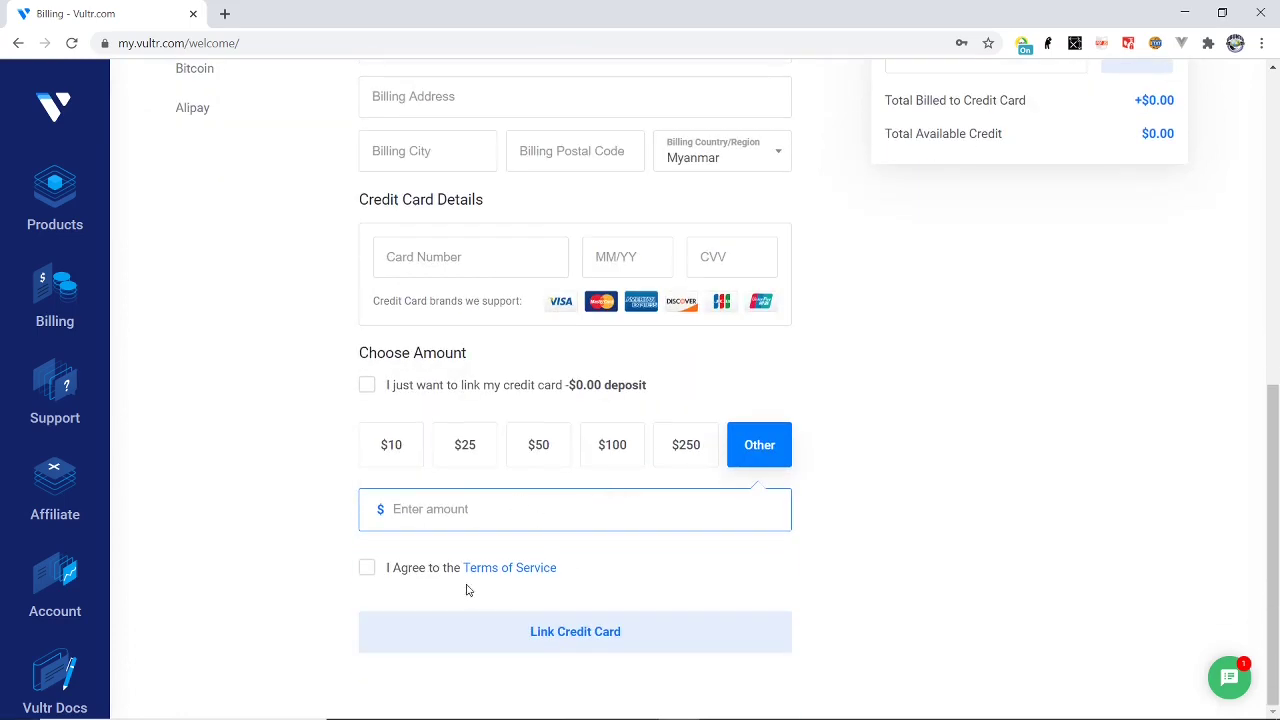
scroll(470, 590, "up", 3)
scroll(674, 494, "down", 2)
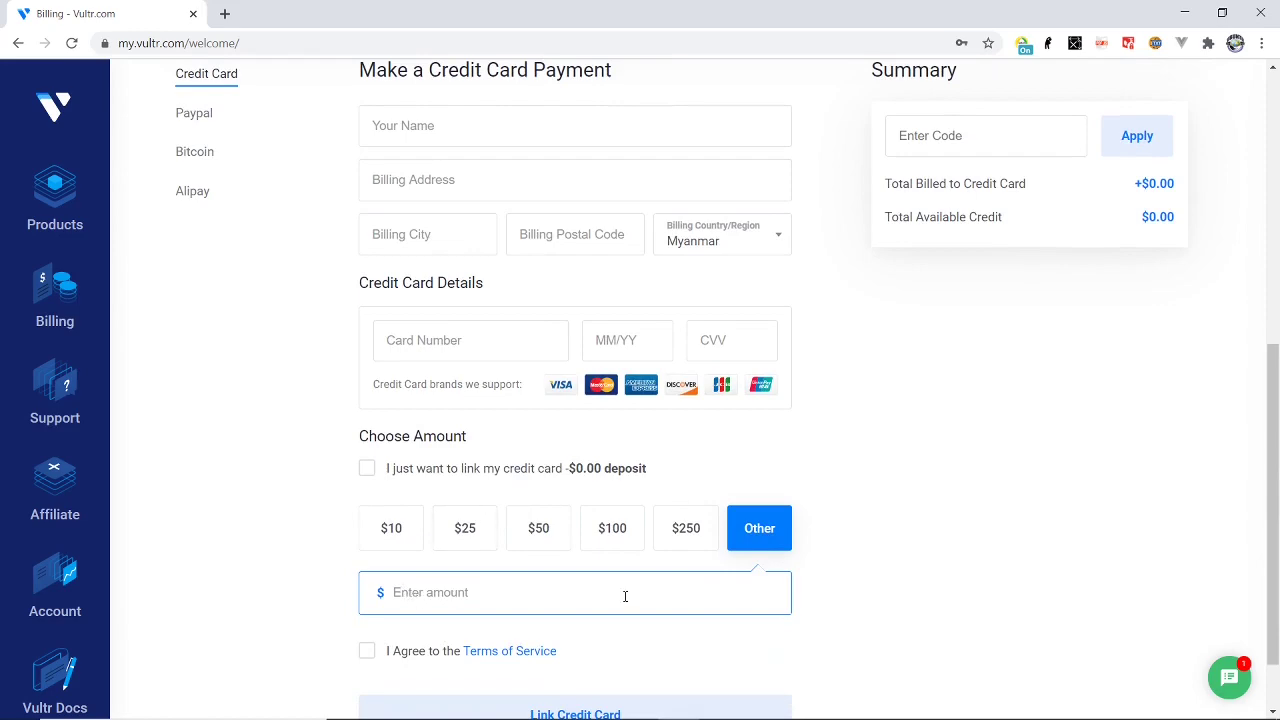
scroll(484, 598, "down", 1)
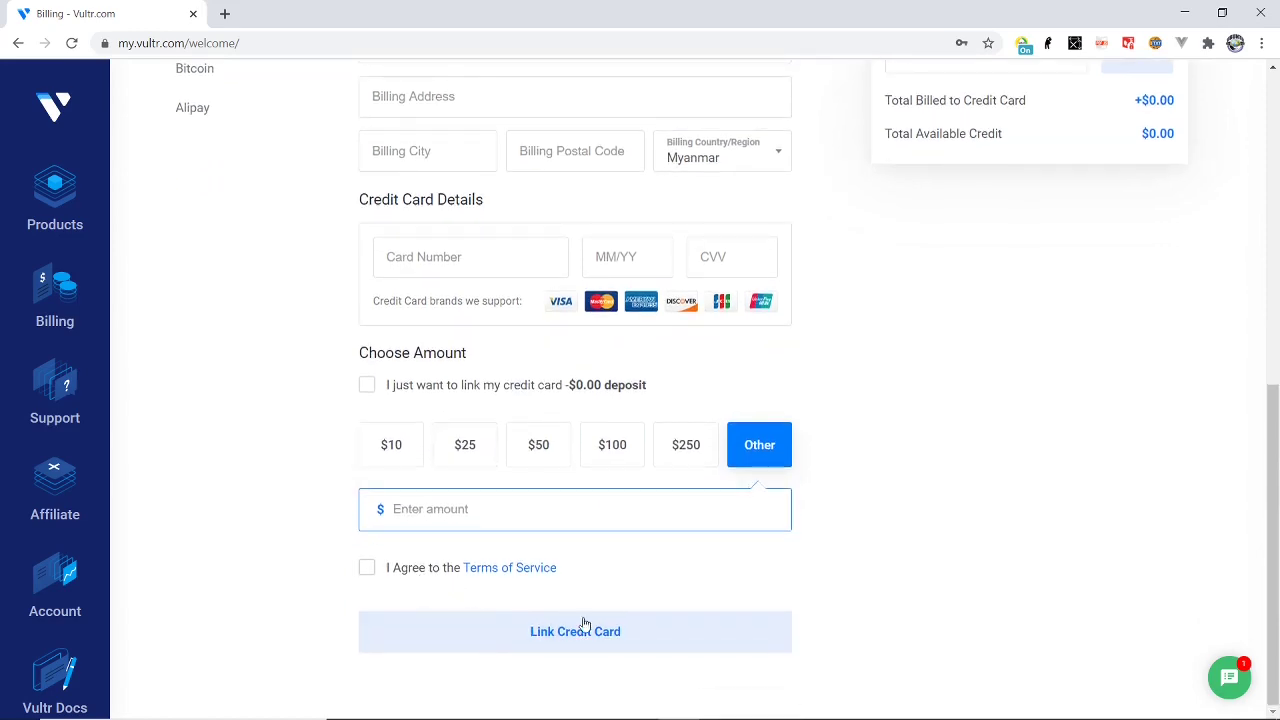
scroll(884, 605, "up", 7)
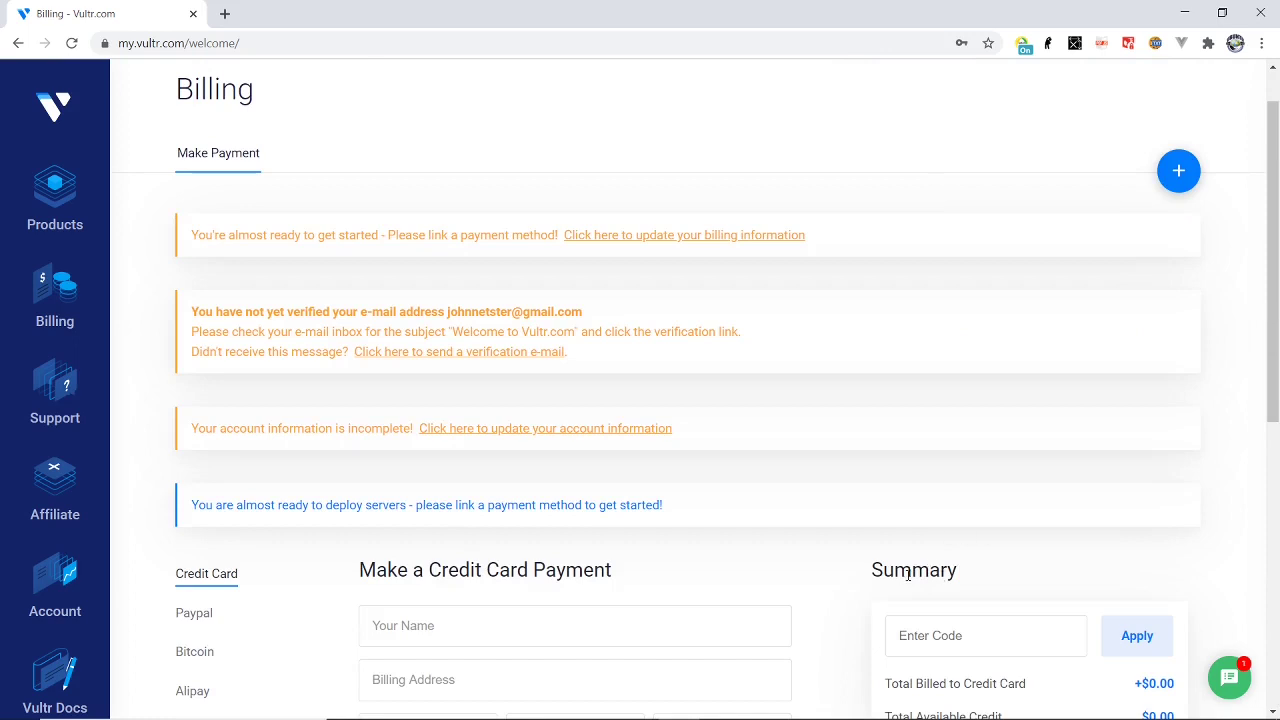
scroll(1155, 105, "up", 1)
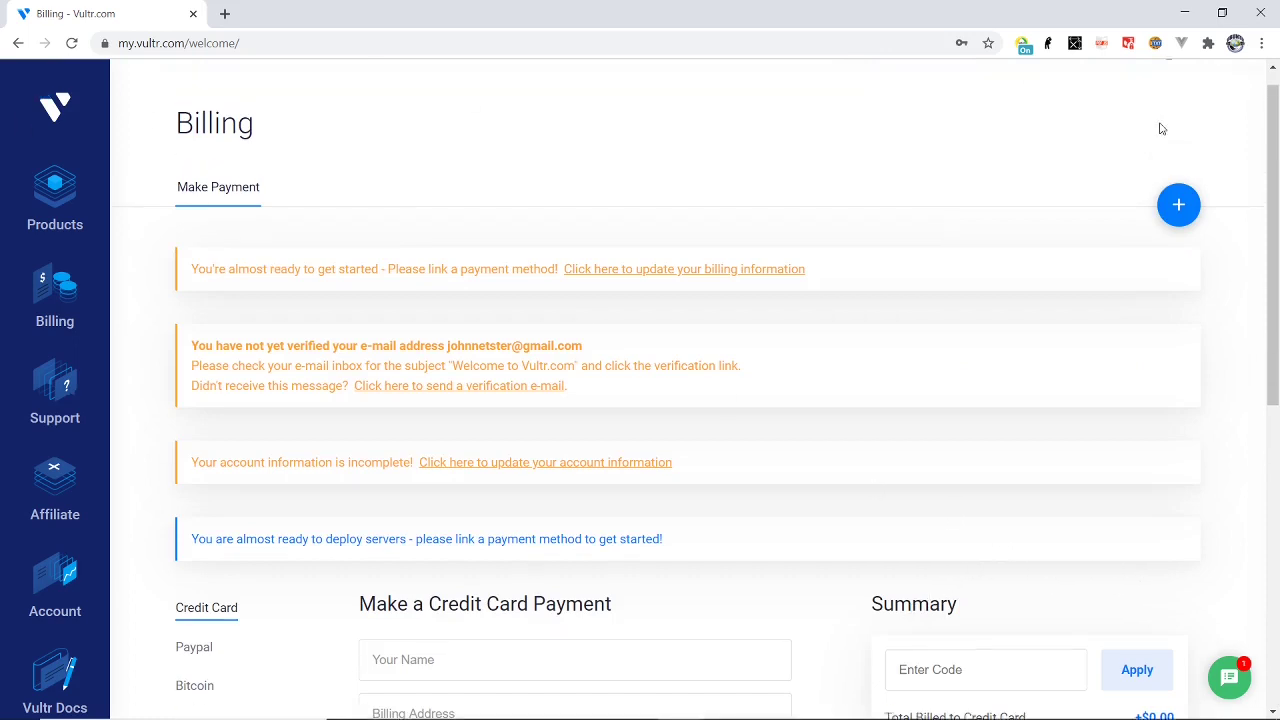
- Log out, then log in with a saved Chrome account to reach Products listing pmhweb
left_click(1192, 77)
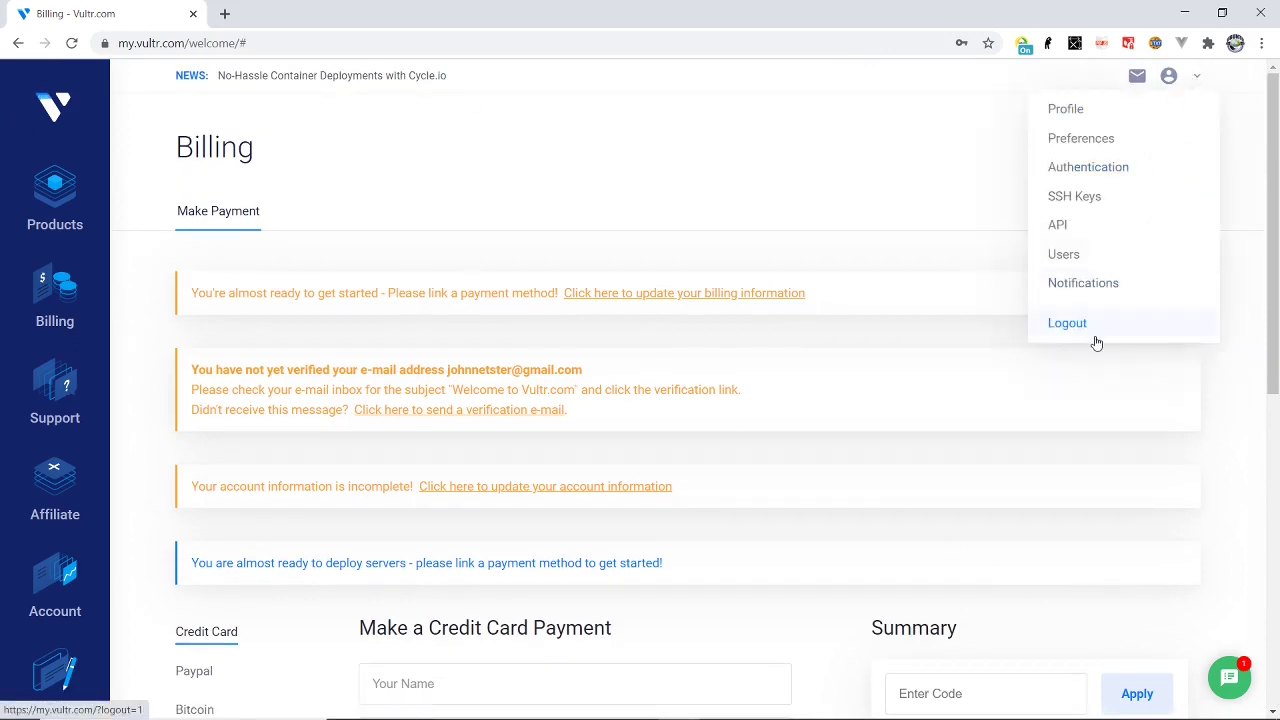
left_click(1067, 323)
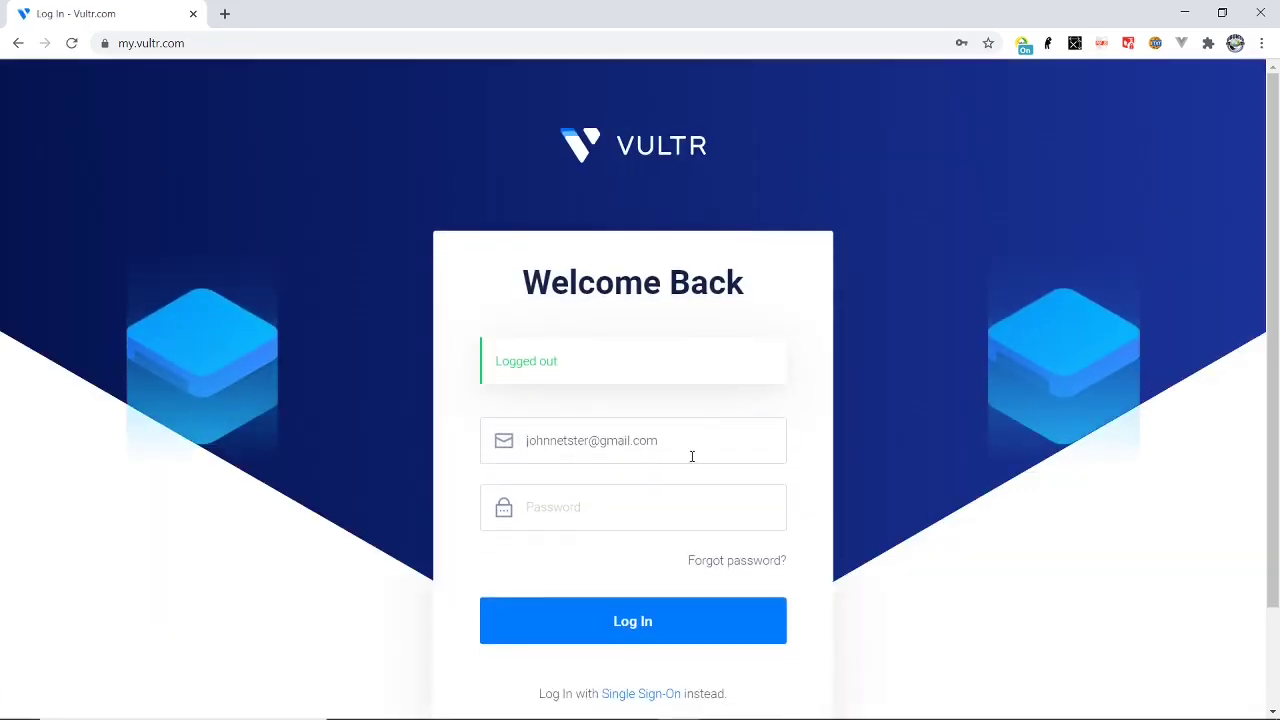
left_click_drag(691, 456, 471, 440)
key("BackSpace")
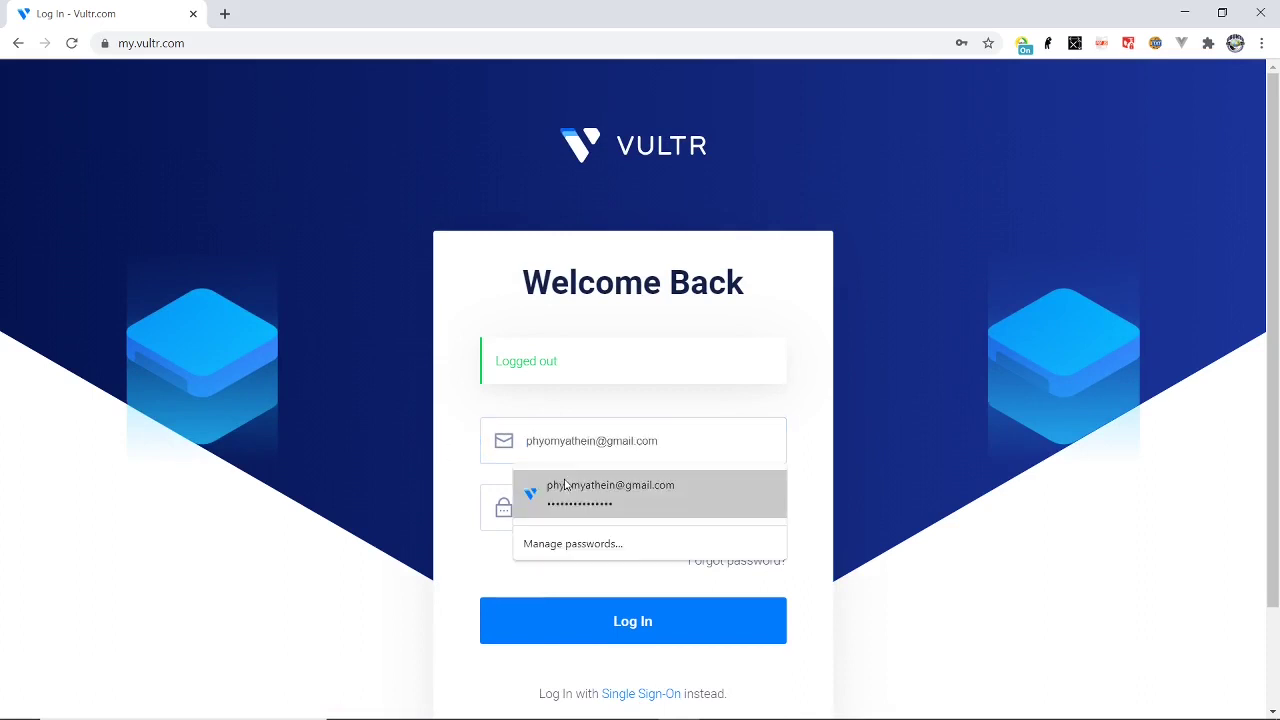
left_click(600, 480)
left_click(596, 627)
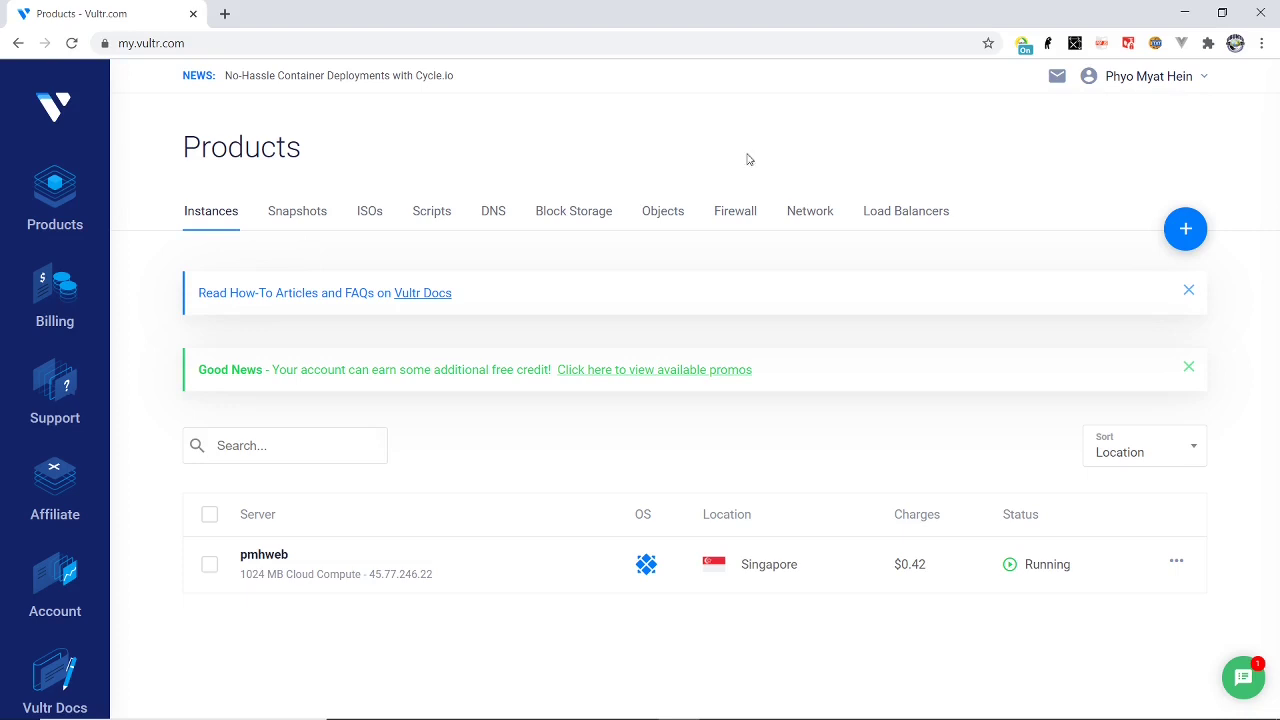
- Choose Deploy New Server from the Products page's + menu
mouse_move(1185, 232)
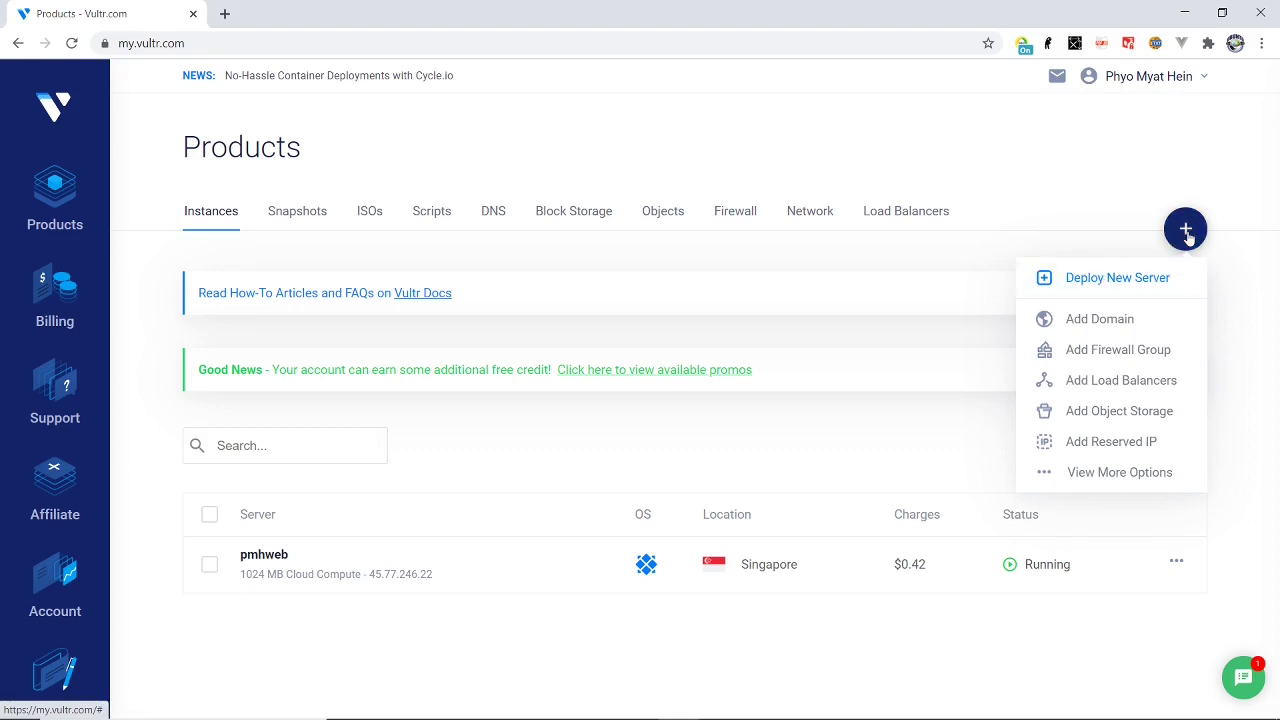
left_click(1138, 289)
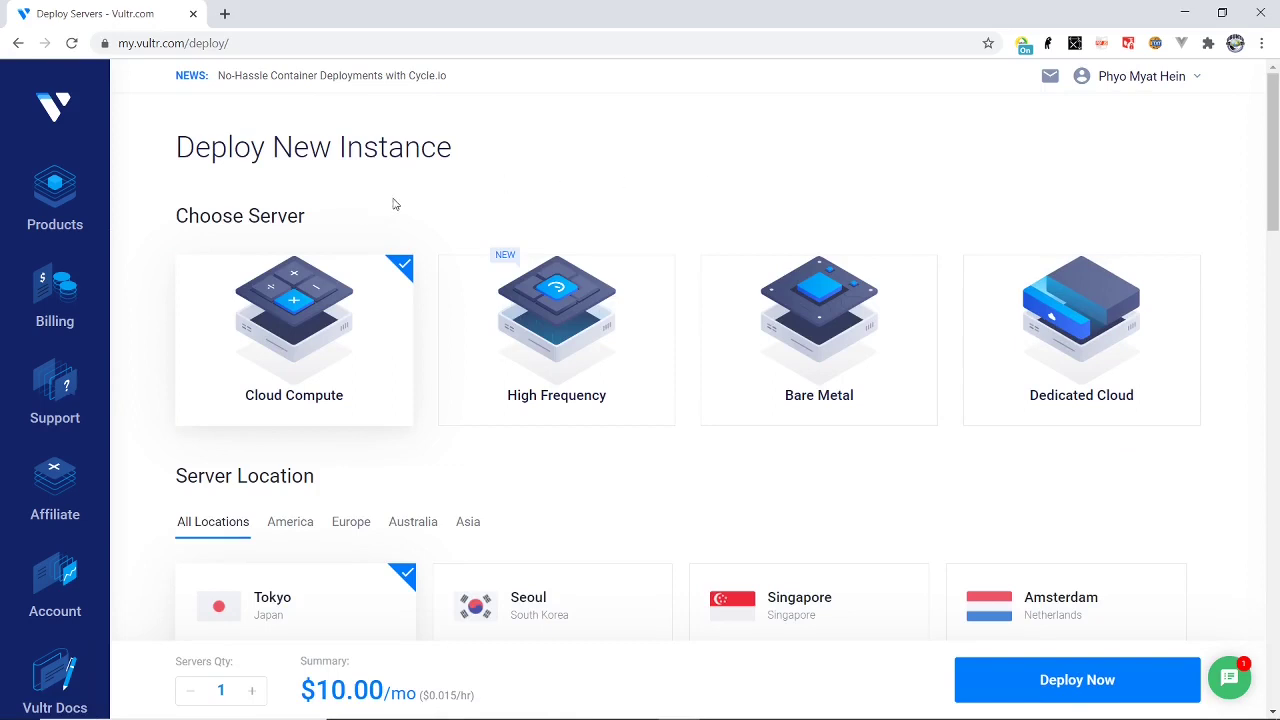
- Pick Singapore as the Cloud Compute server location instead of Tokyo
scroll(580, 205, "down", 1)
scroll(580, 205, "down", 1)
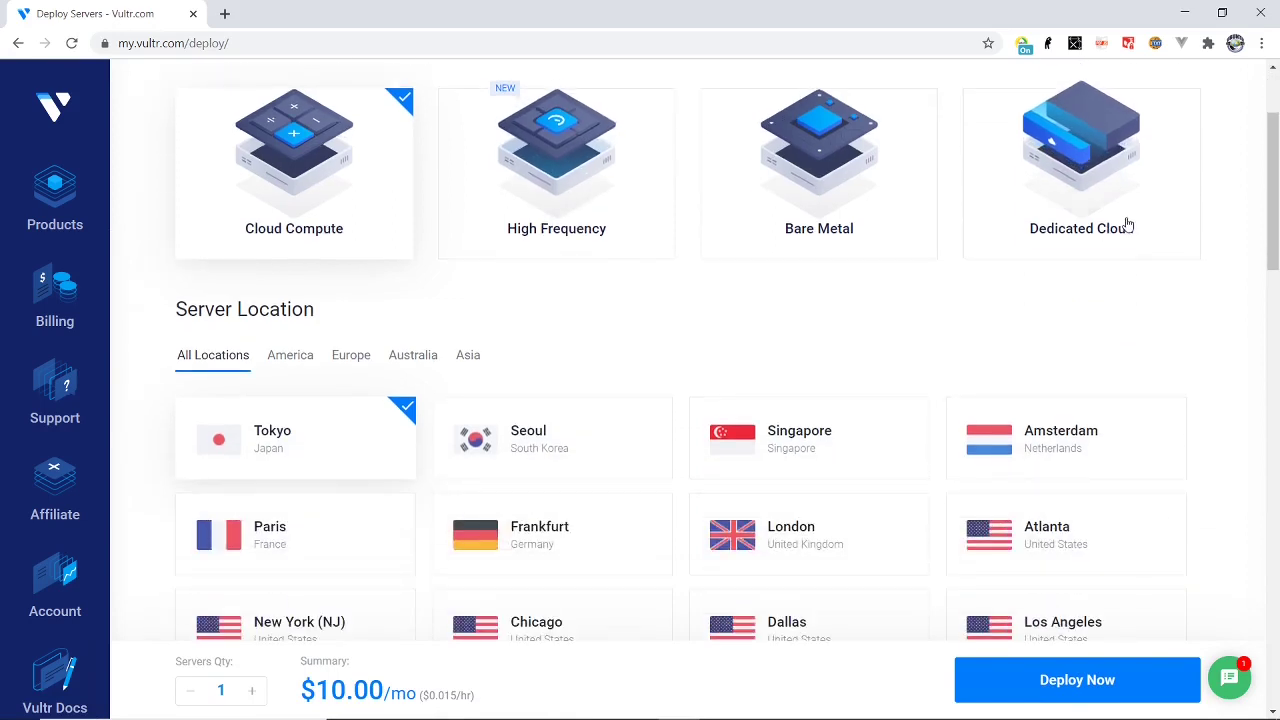
scroll(320, 245, "up", 1)
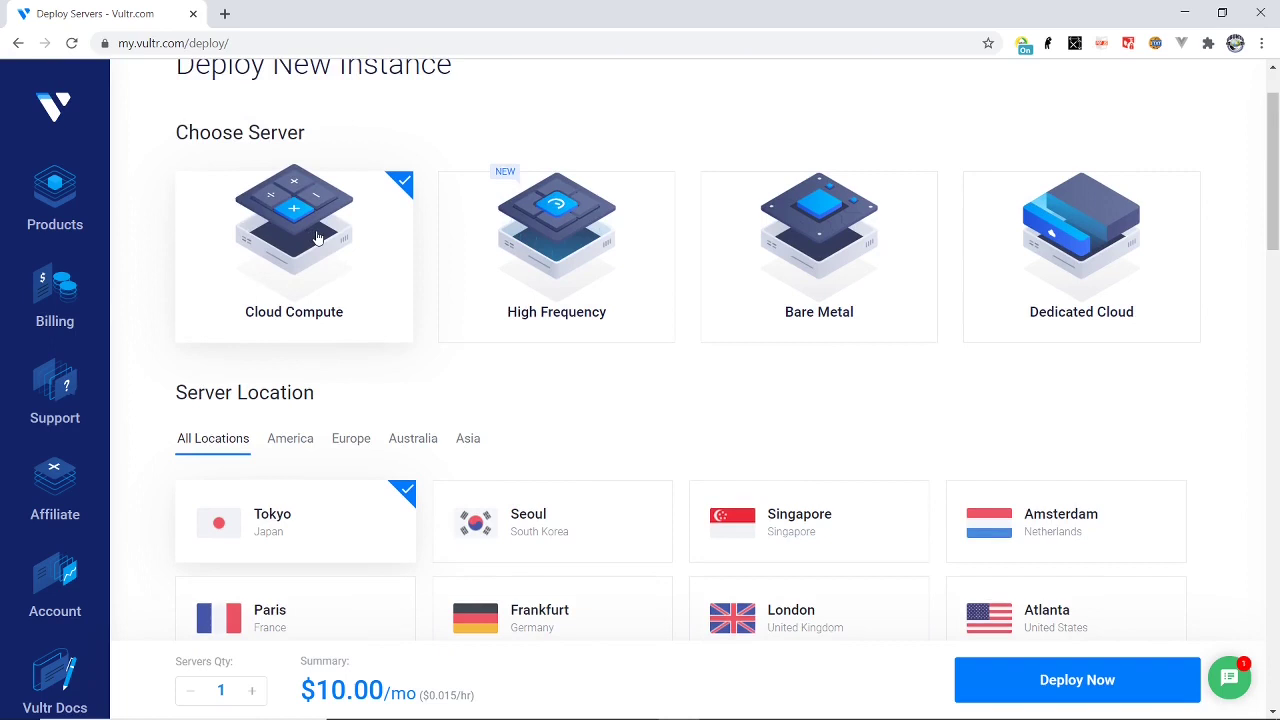
scroll(318, 237, "down", 2)
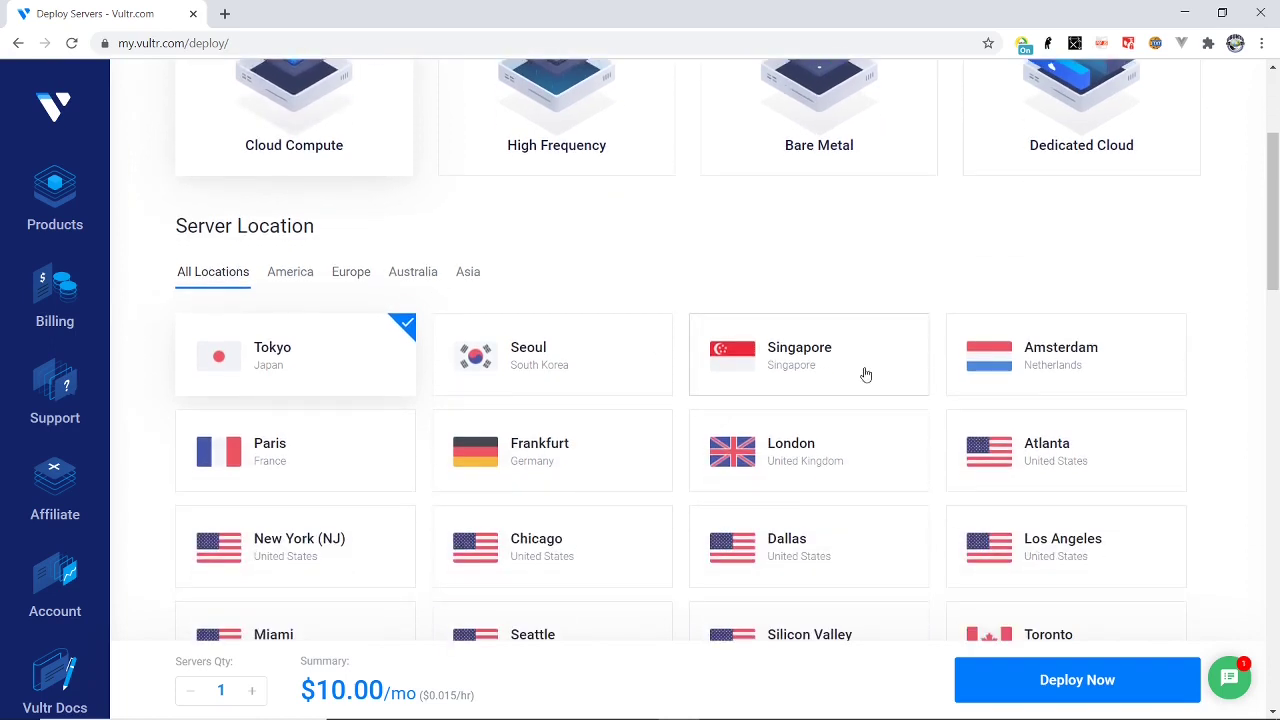
scroll(680, 334, "down", 1)
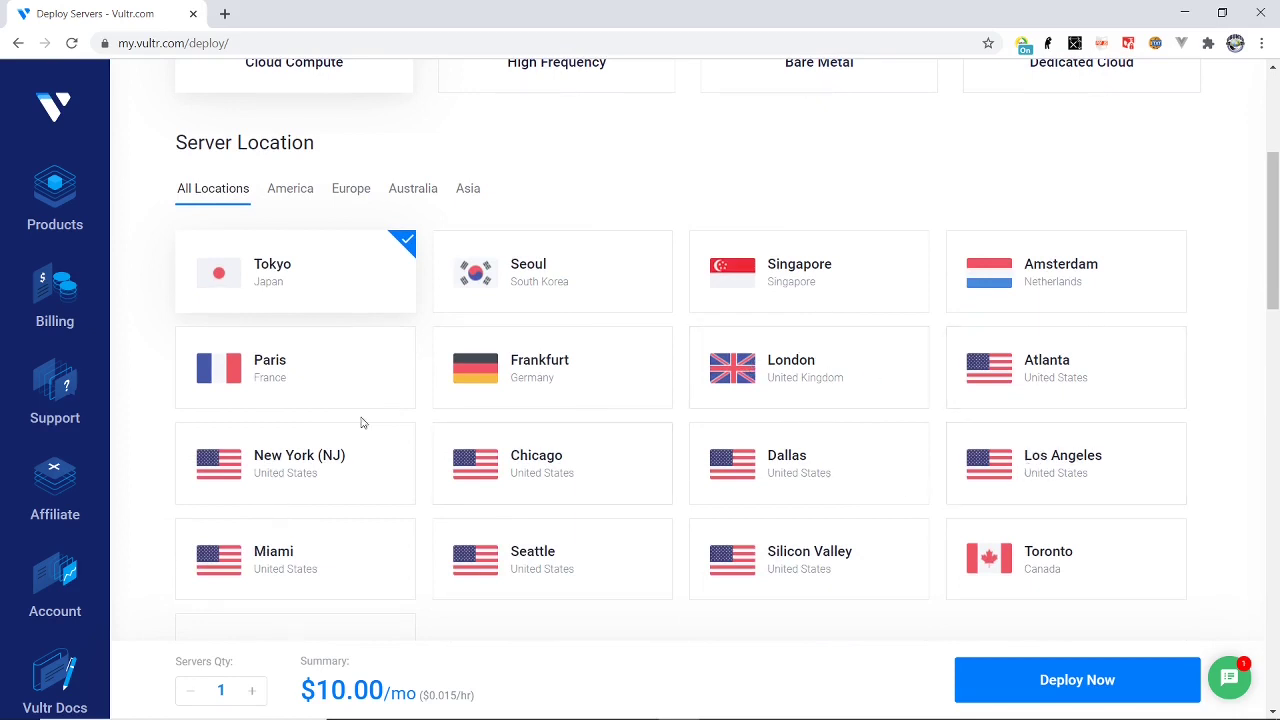
left_click(842, 283)
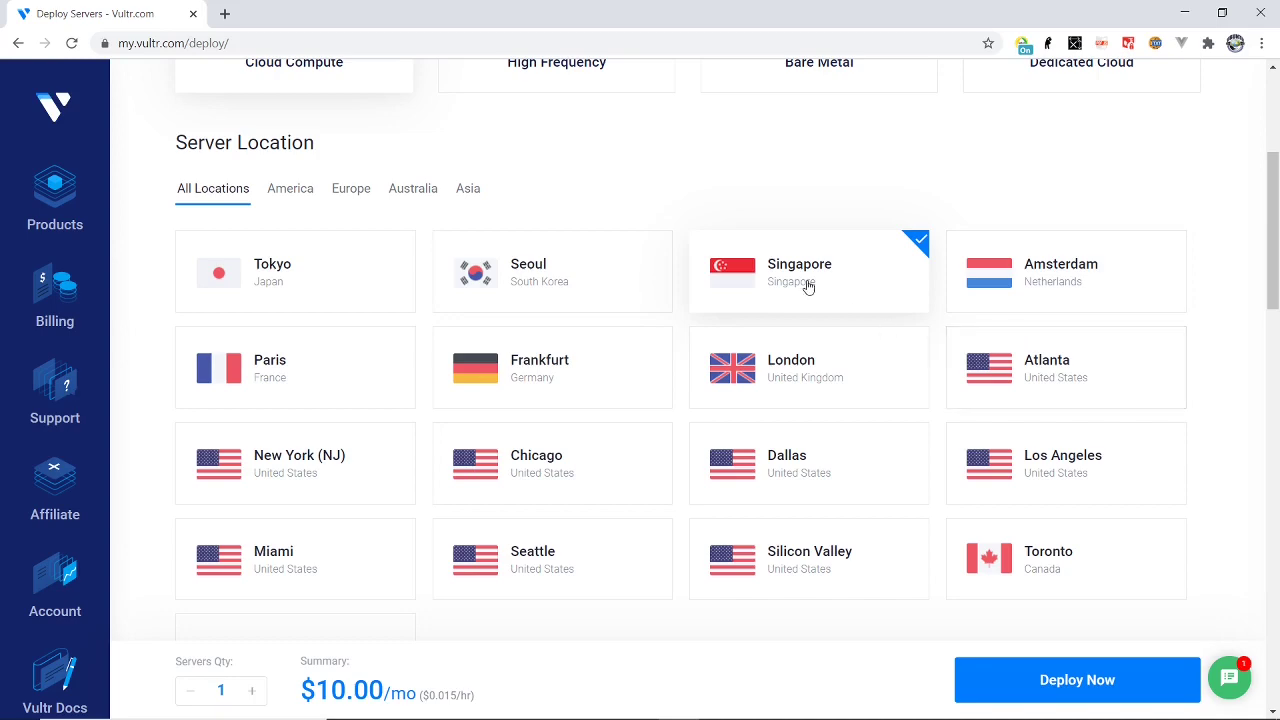
scroll(800, 286, "down", 2)
scroll(570, 330, "down", 2)
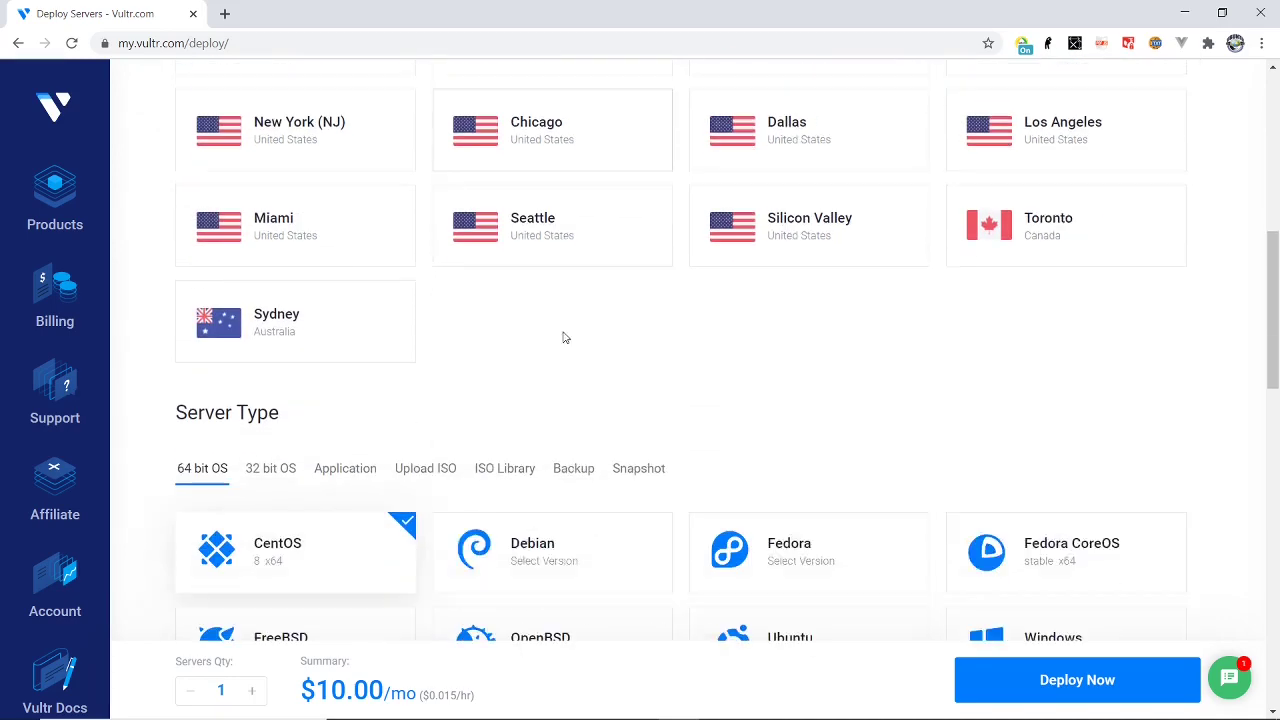
scroll(600, 350, "down", 1)
scroll(530, 365, "down", 1)
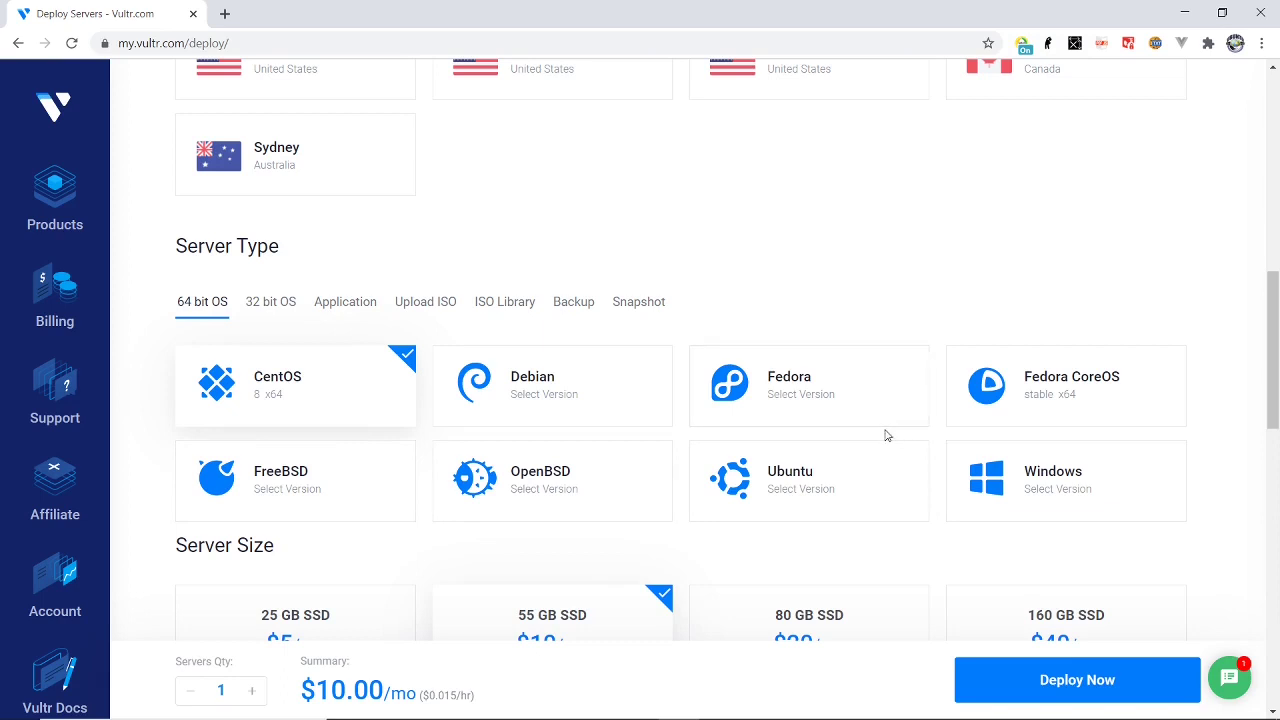
left_click(1030, 488)
scroll(1020, 530, "down", 3)
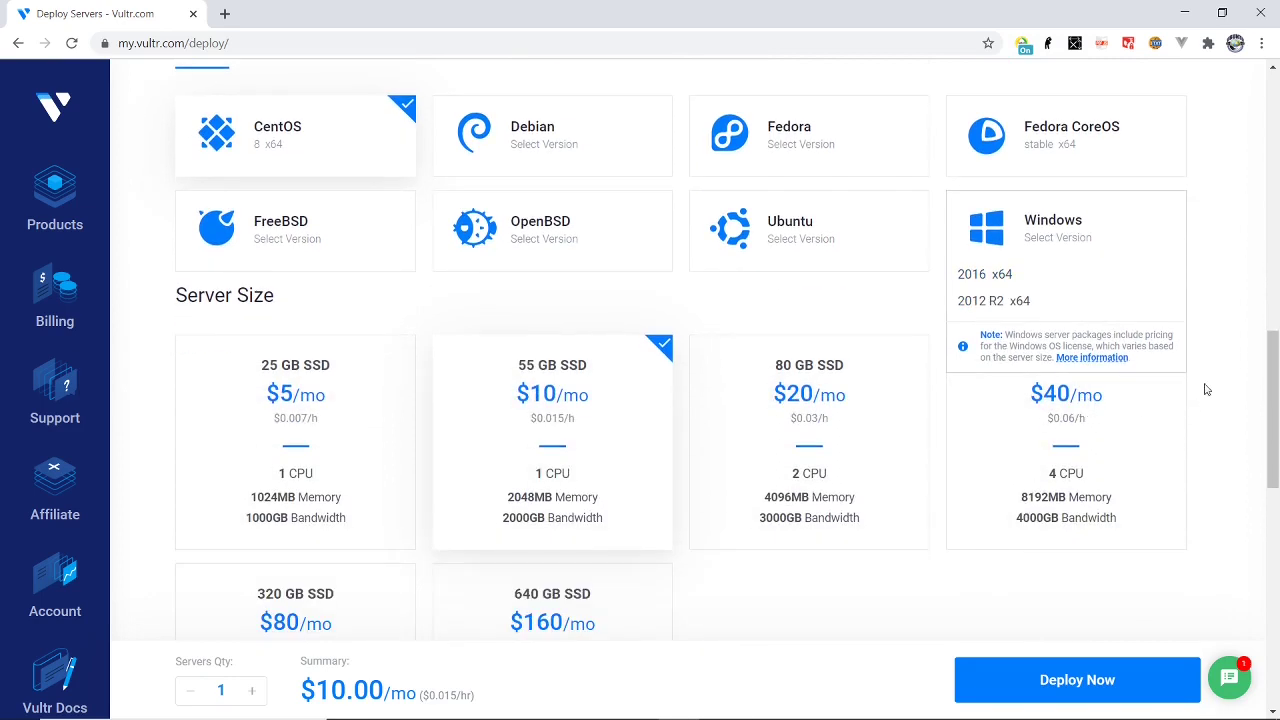
scroll(1206, 386, "up", 2)
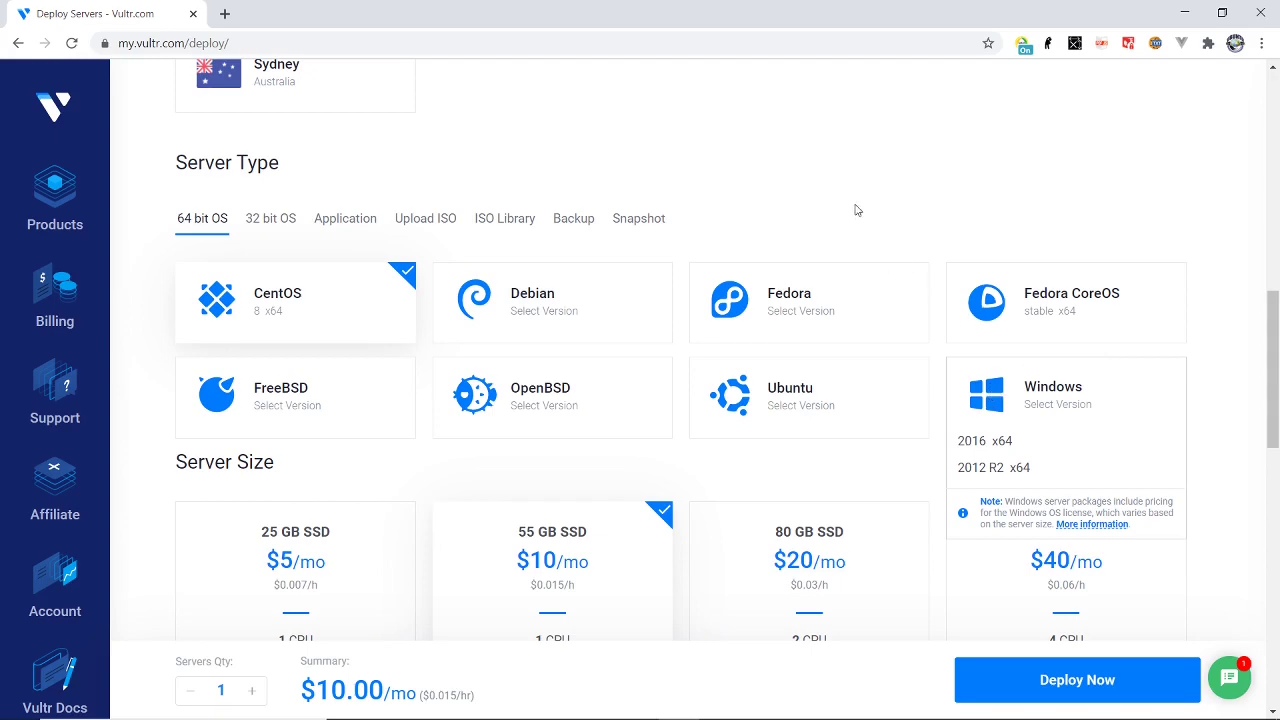
scroll(440, 333, "down", 1)
scroll(440, 333, "down", 2)
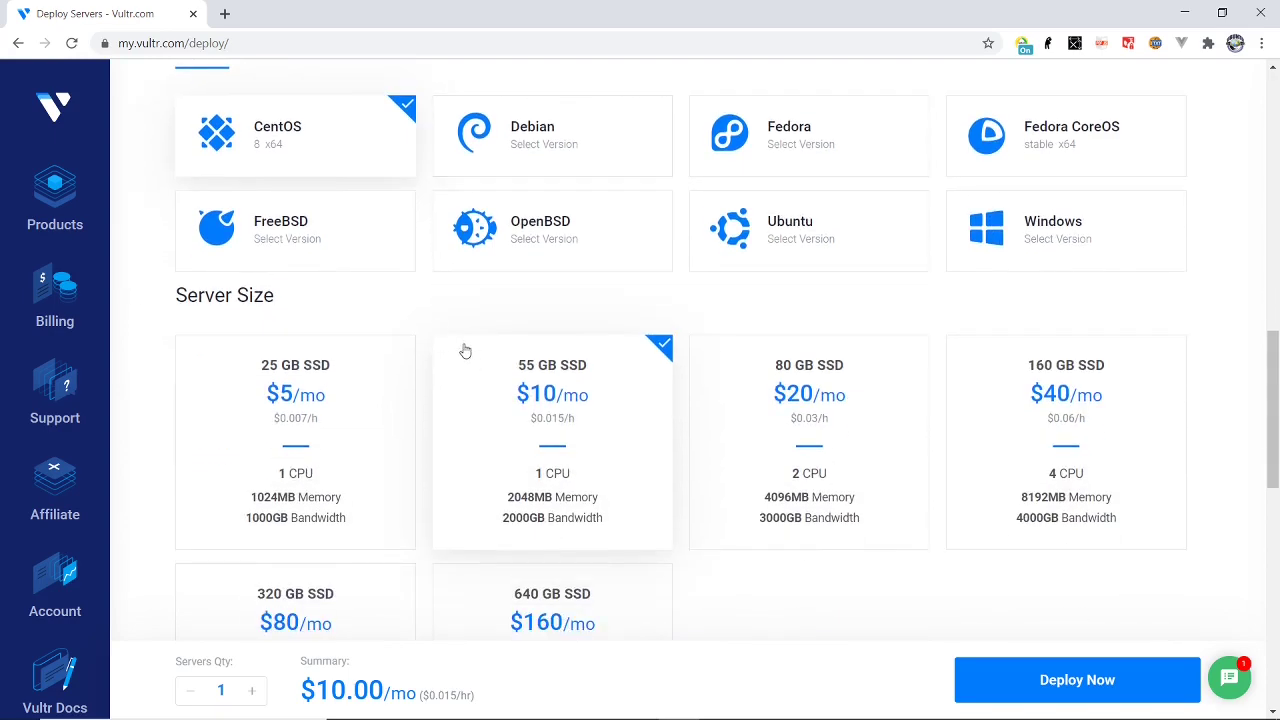
scroll(325, 448, "up", 3)
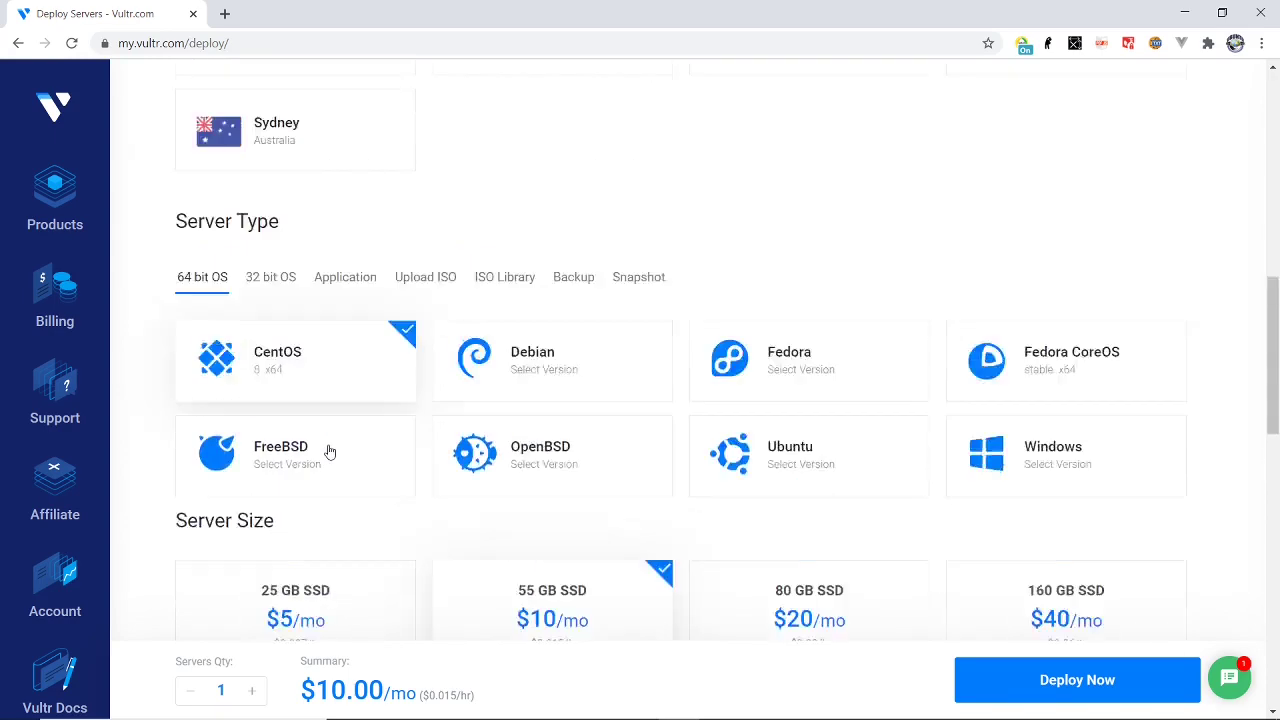
scroll(300, 330, "down", 1)
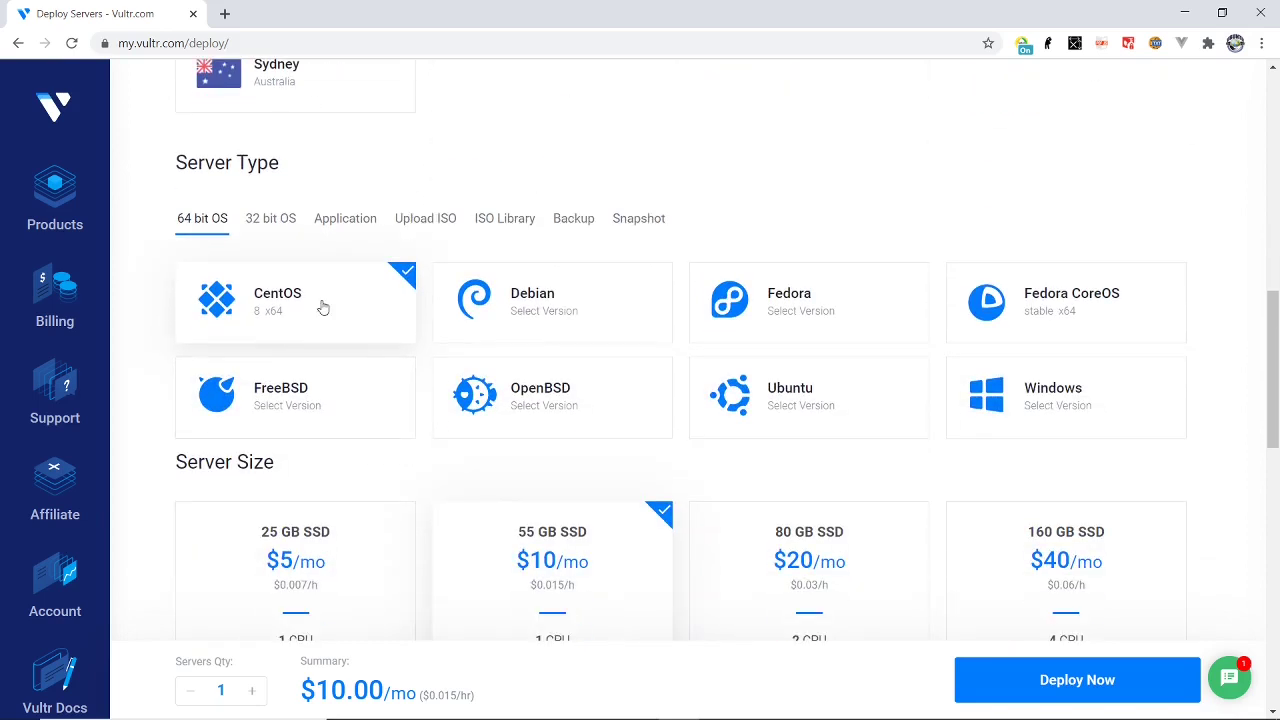
mouse_move(322, 308)
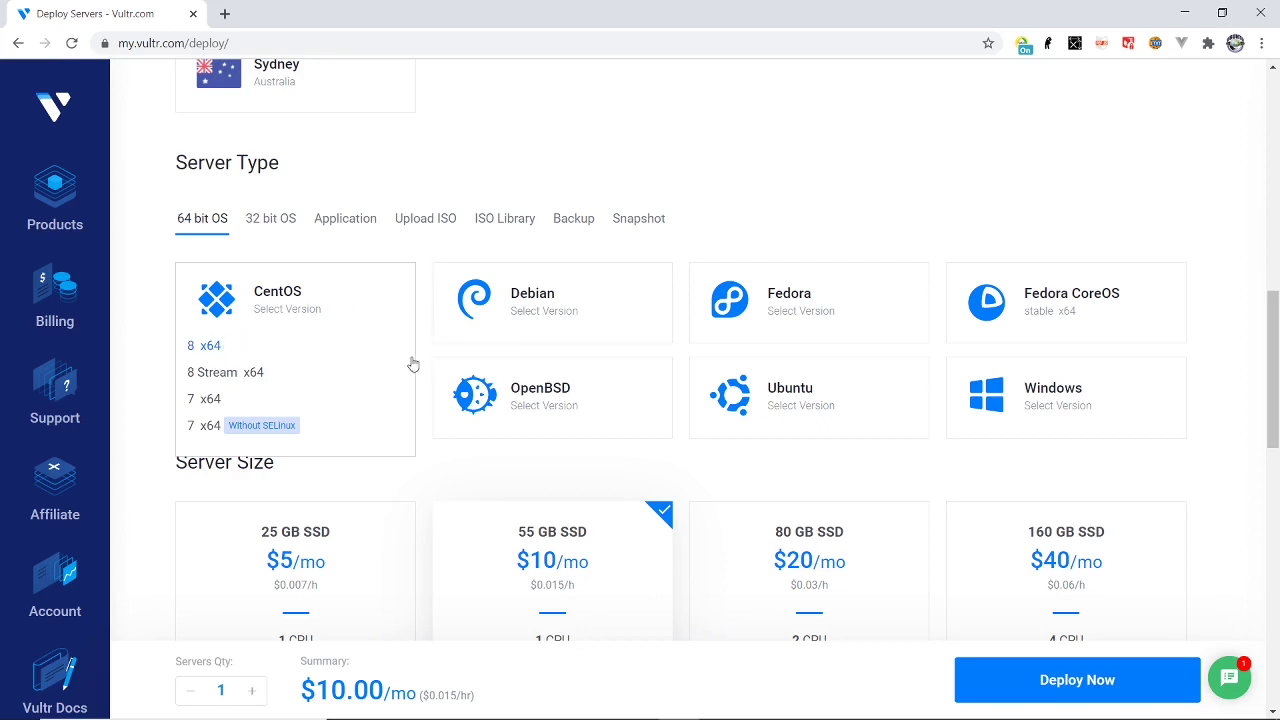
left_click(210, 346)
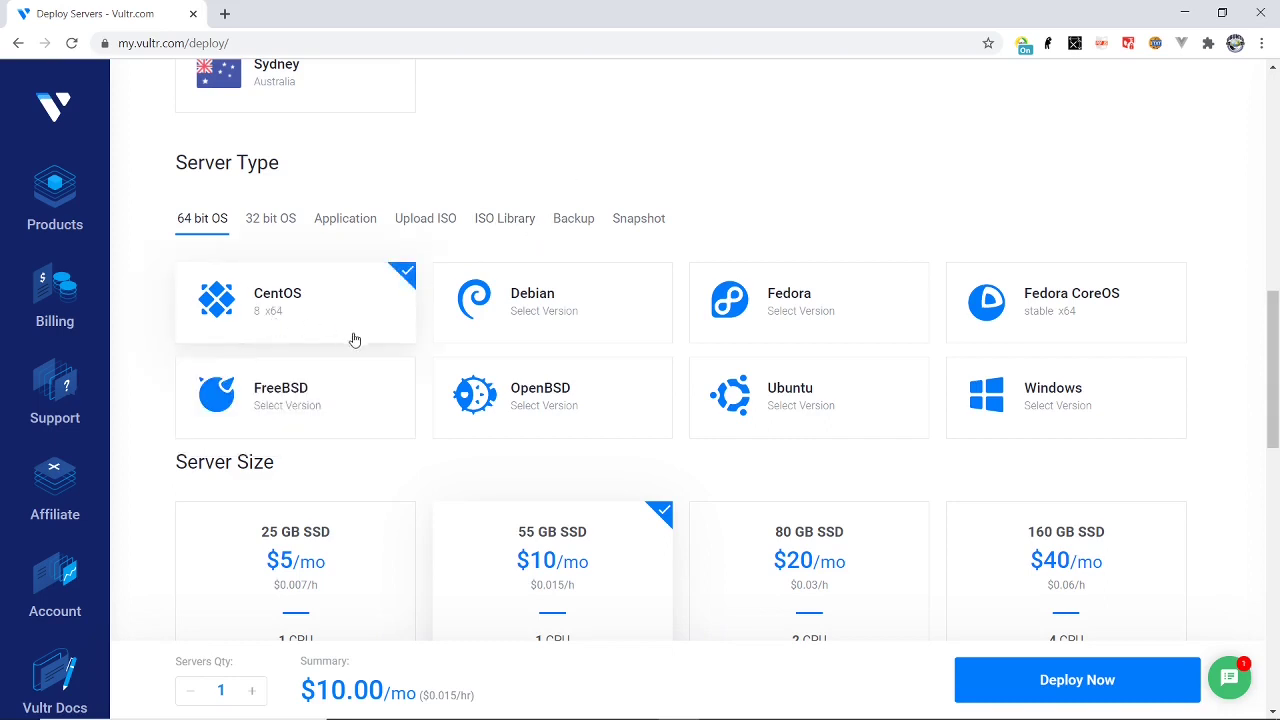
scroll(460, 270, "down", 3)
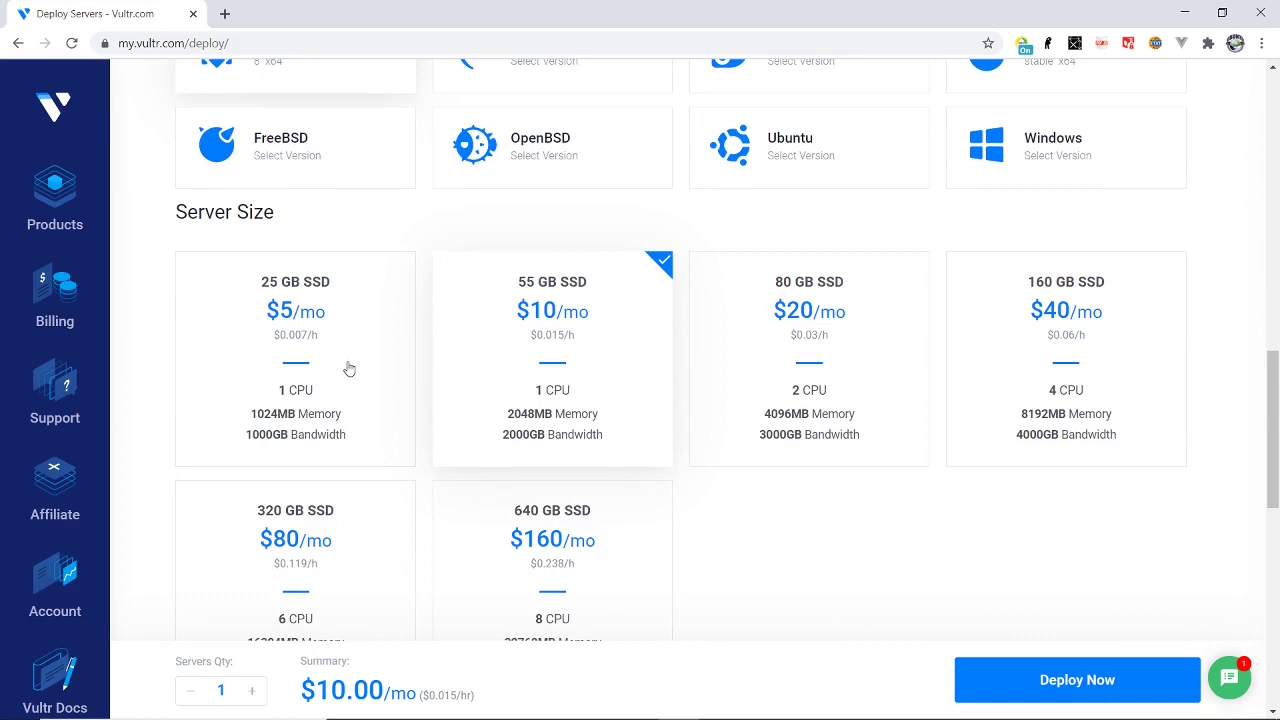
- Select the 25 GB SSD $5/mo server size, bringing the summary to $5.00/mo
left_click(290, 323)
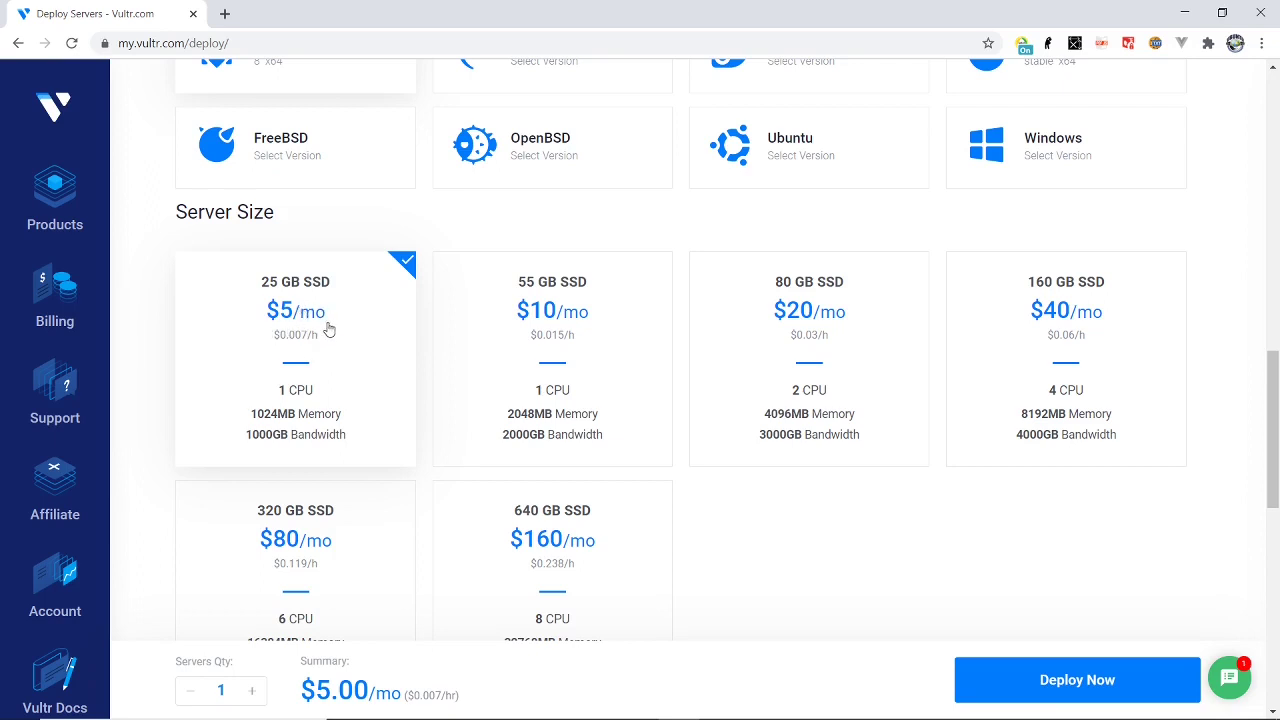
scroll(328, 329, "down", 1)
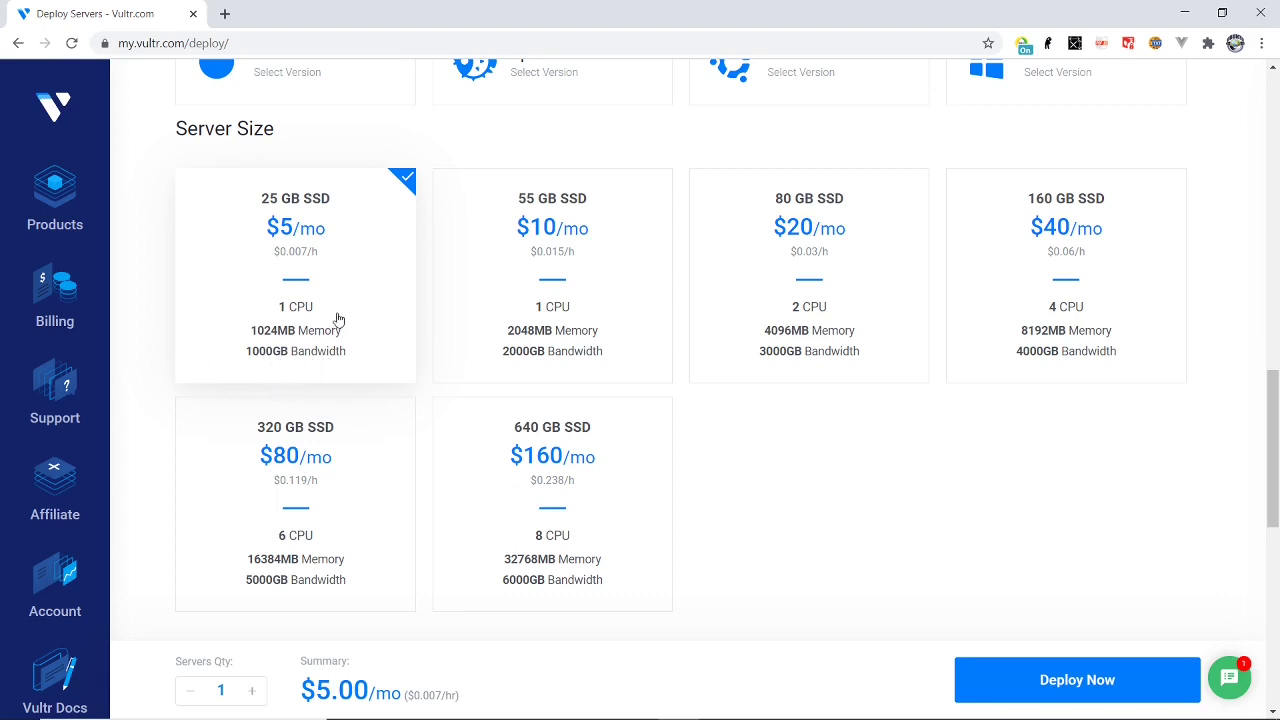
scroll(337, 318, "down", 1)
scroll(310, 240, "down", 2)
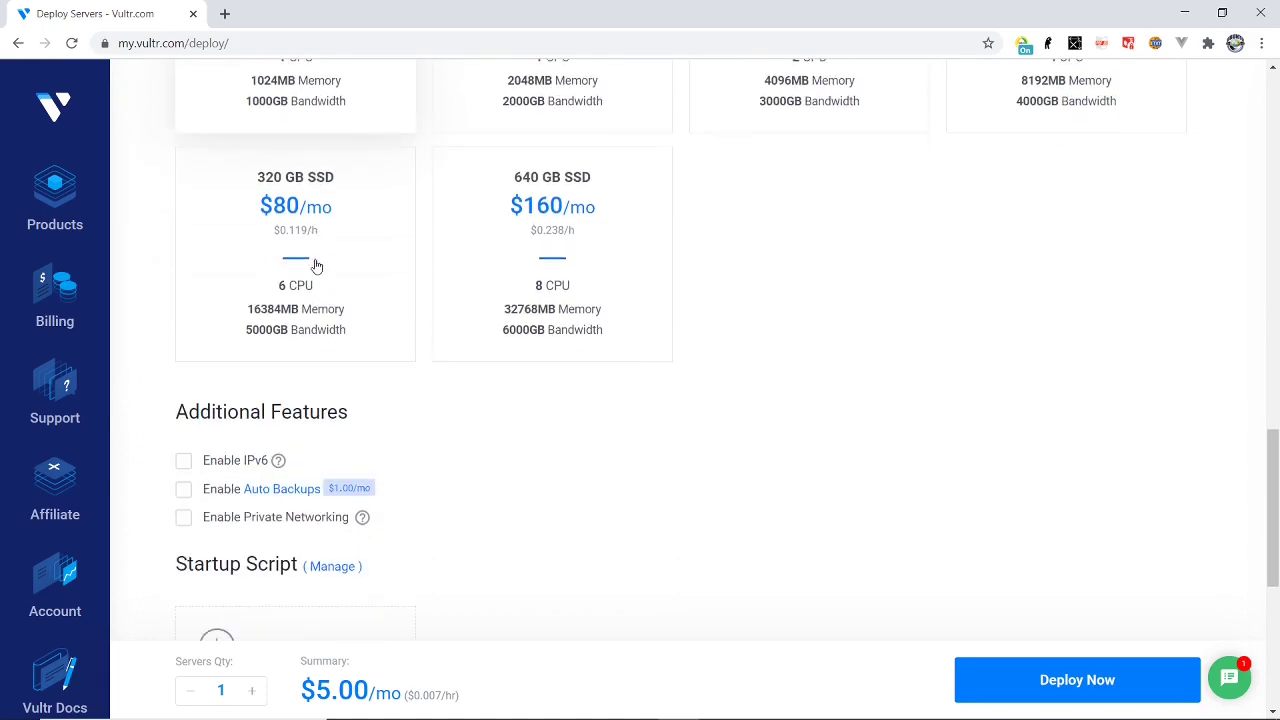
scroll(317, 266, "down", 2)
scroll(457, 286, "up", 1)
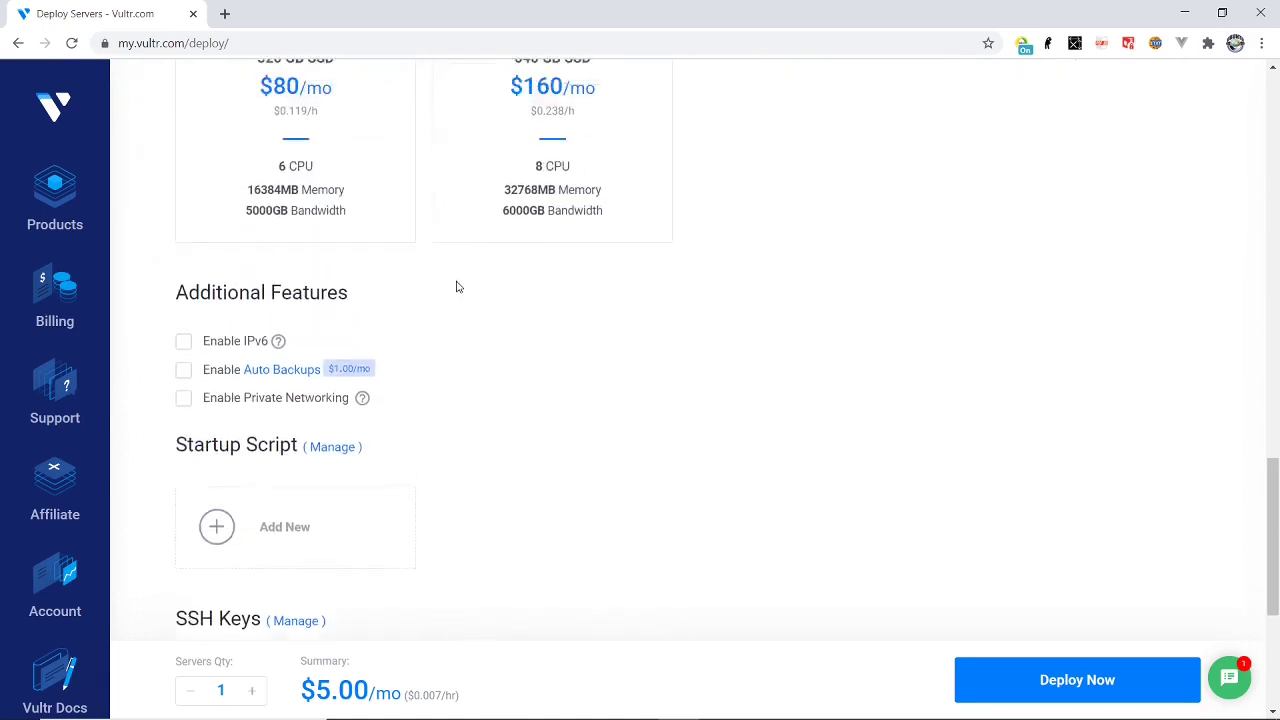
scroll(450, 288, "up", 1)
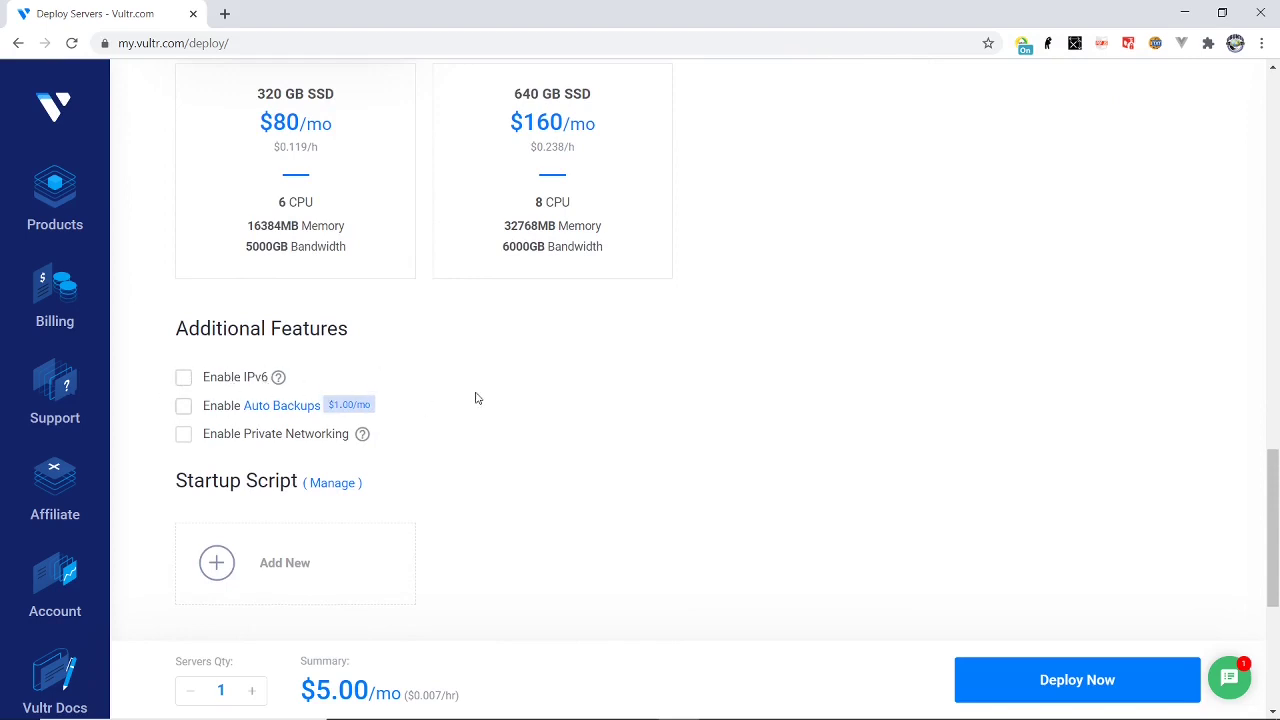
scroll(470, 395, "down", 2)
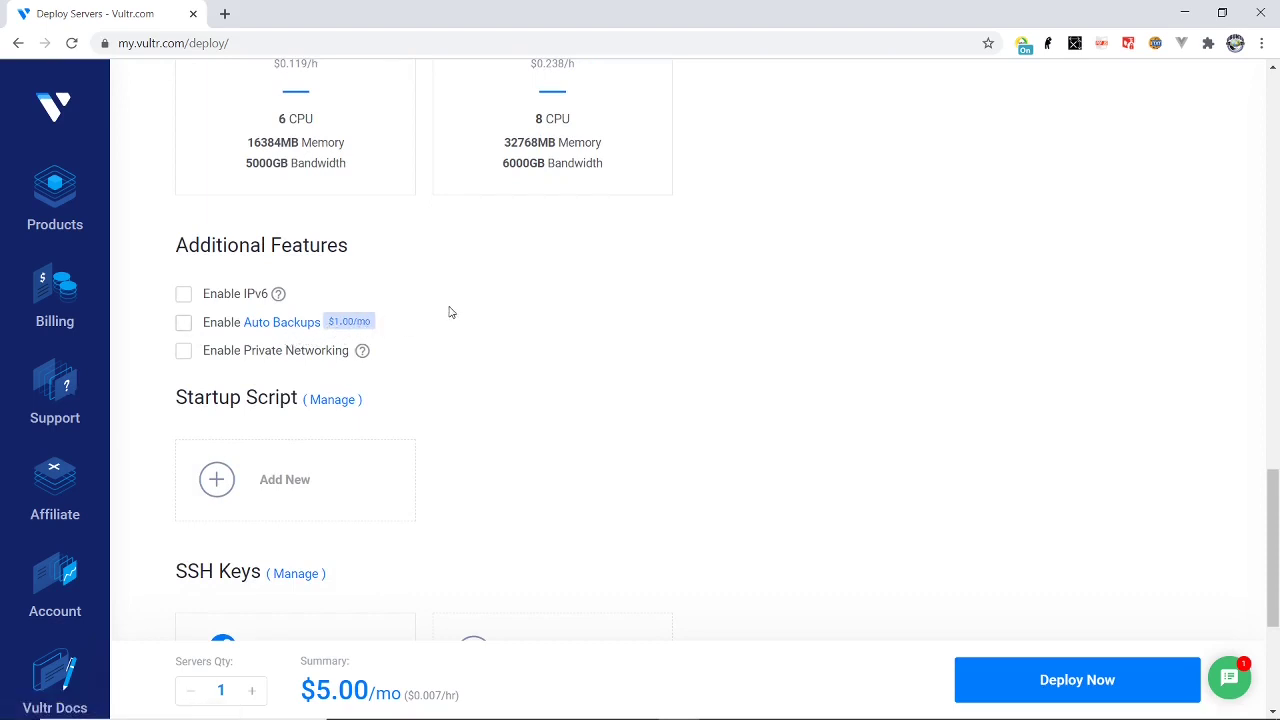
scroll(437, 340, "down", 4)
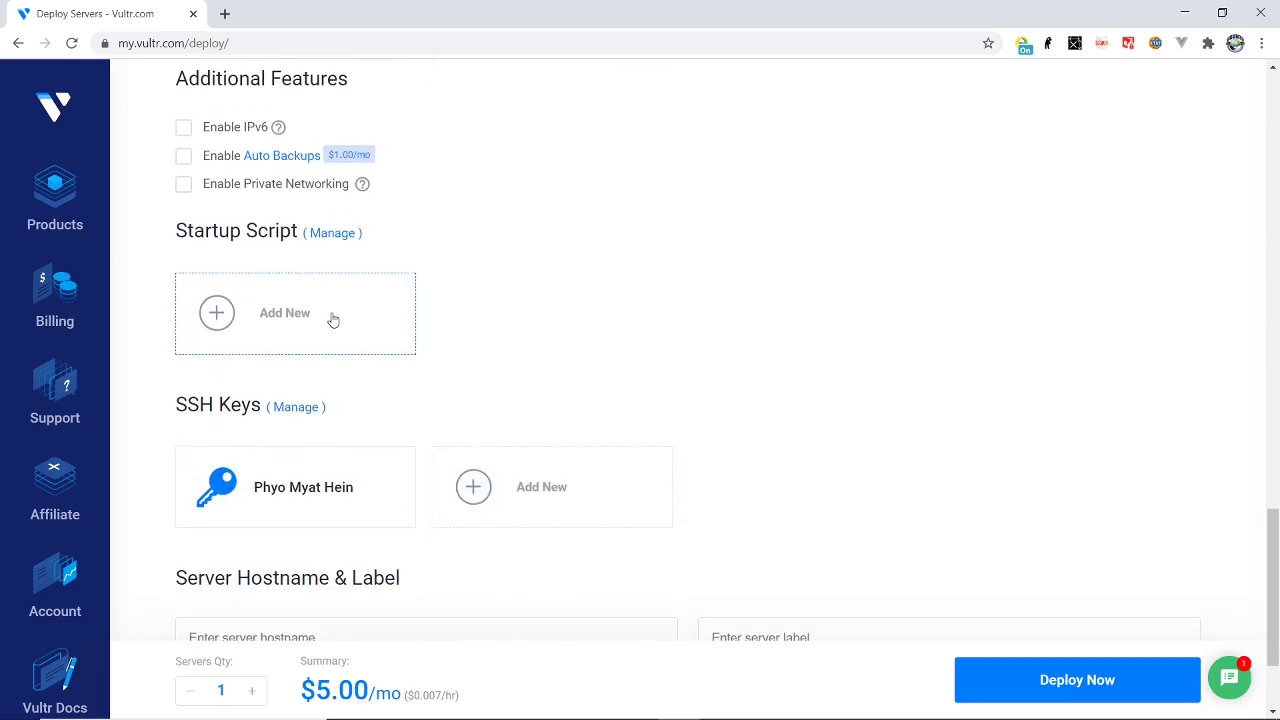
scroll(333, 319, "down", 2)
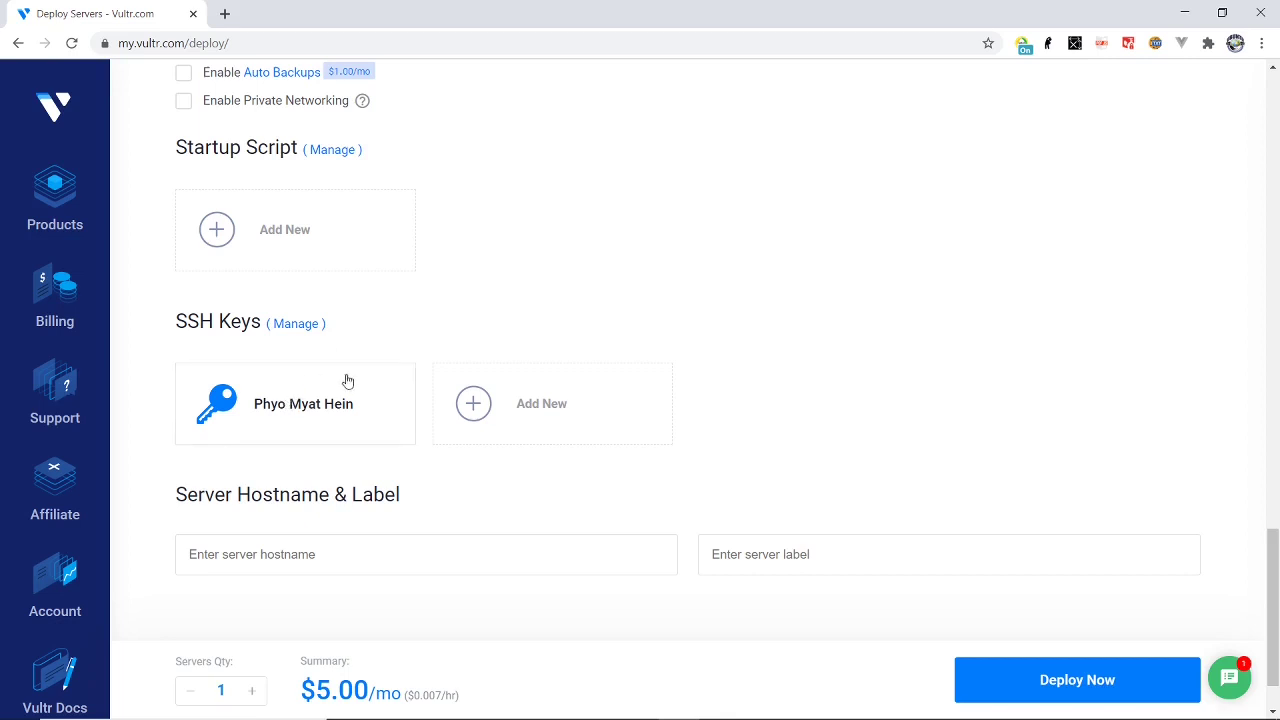
- Select the existing saved SSH key card so it is checked for the new server
left_click(289, 417)
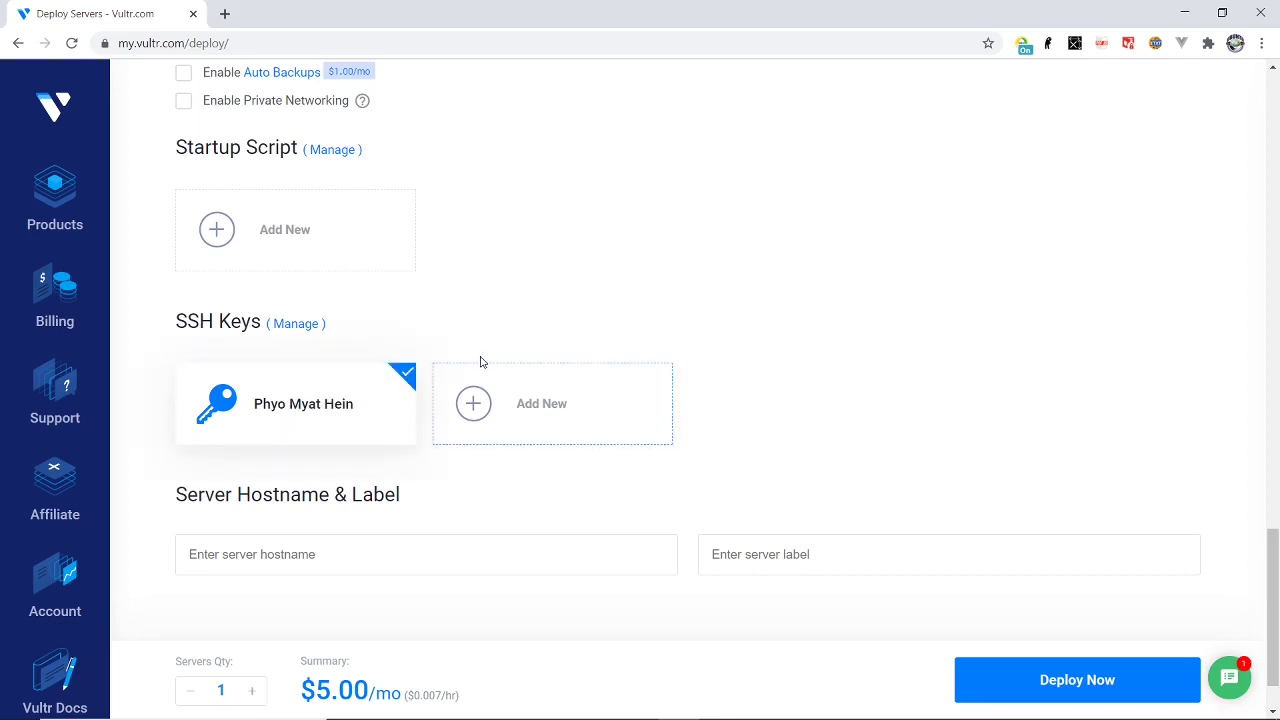
scroll(480, 362, "up", 3)
scroll(480, 362, "up", 3)
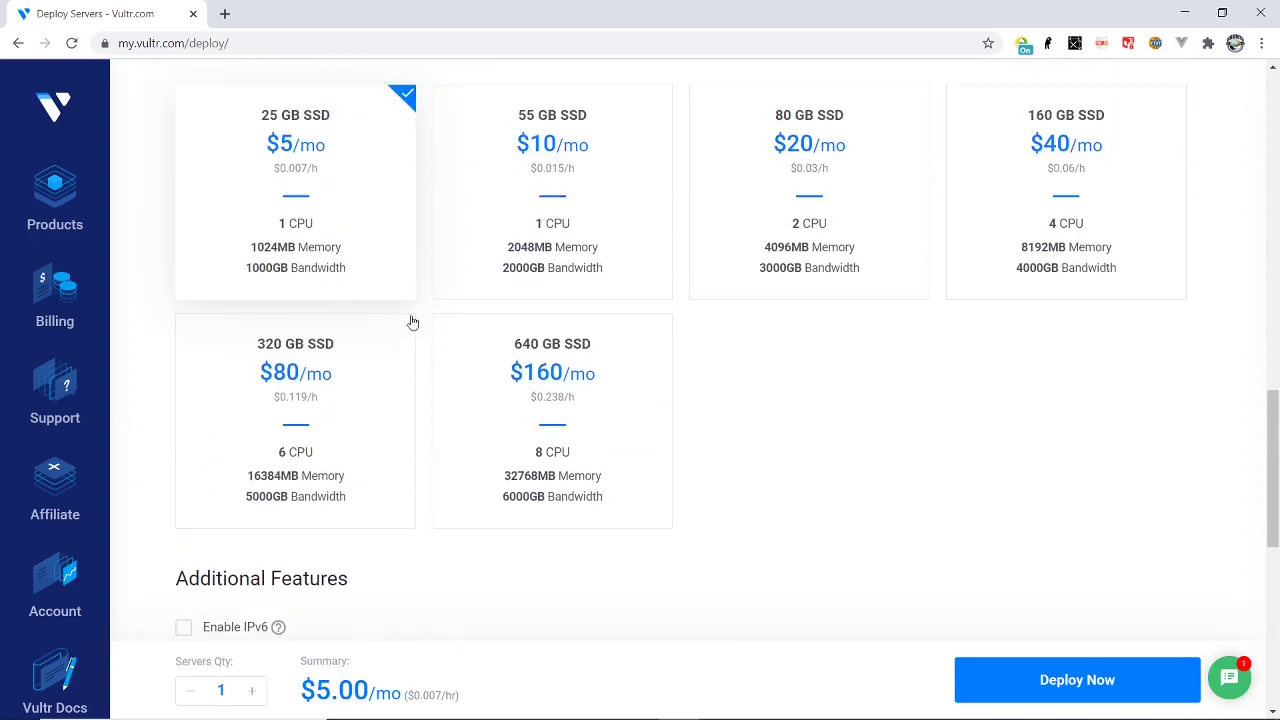
scroll(409, 320, "down", 1)
scroll(357, 330, "down", 5)
scroll(354, 329, "up", 2)
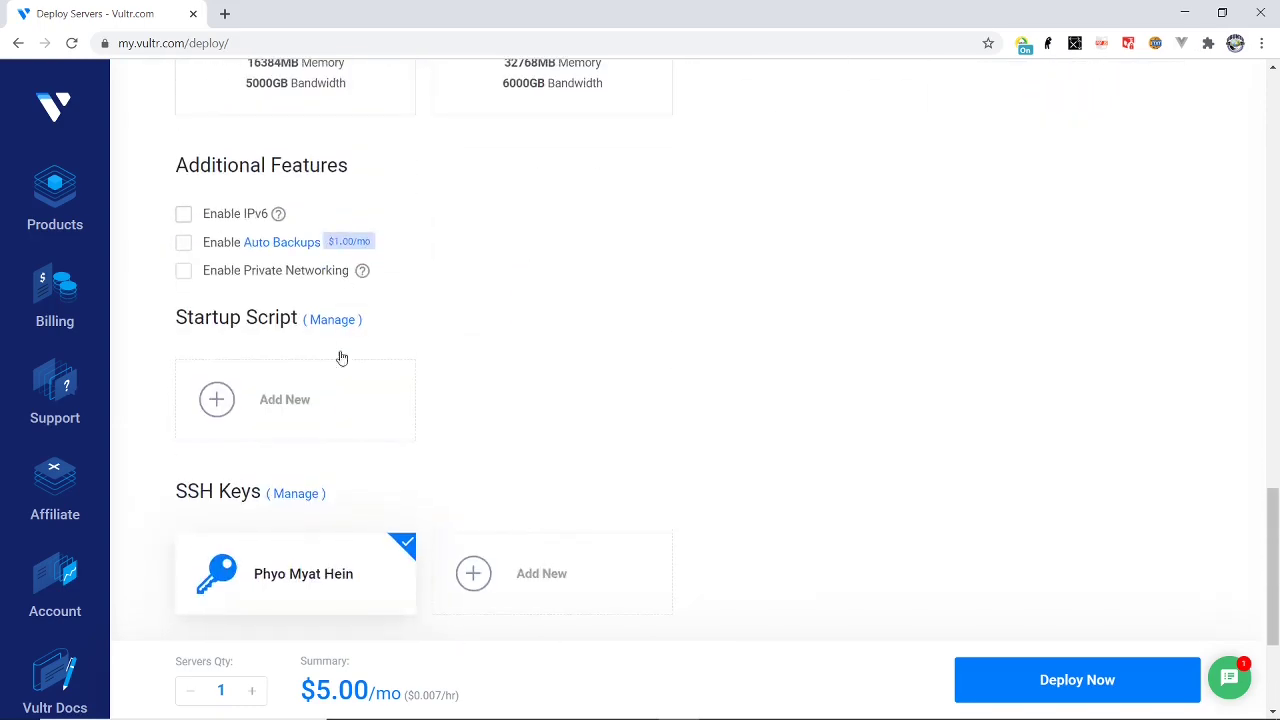
scroll(340, 357, "down", 3)
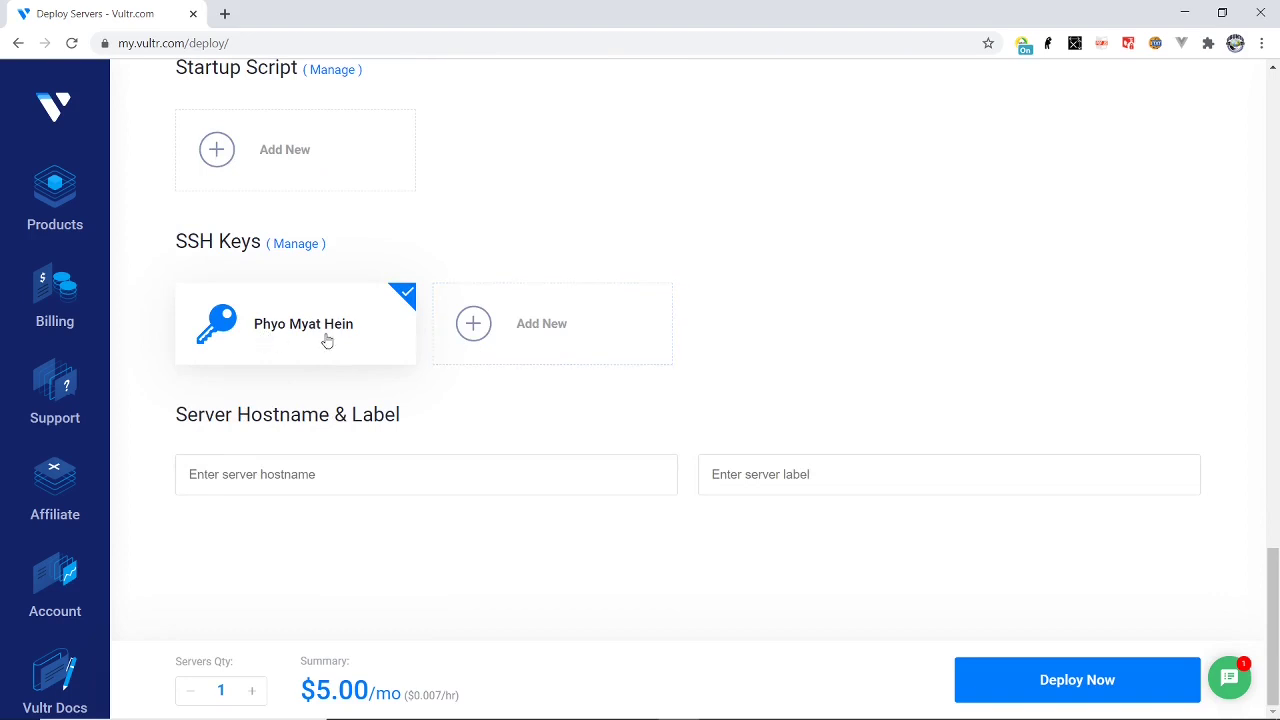
- Enter 'testing' as the server hostname and label, fixing a typo, then start deployment
left_click(267, 478)
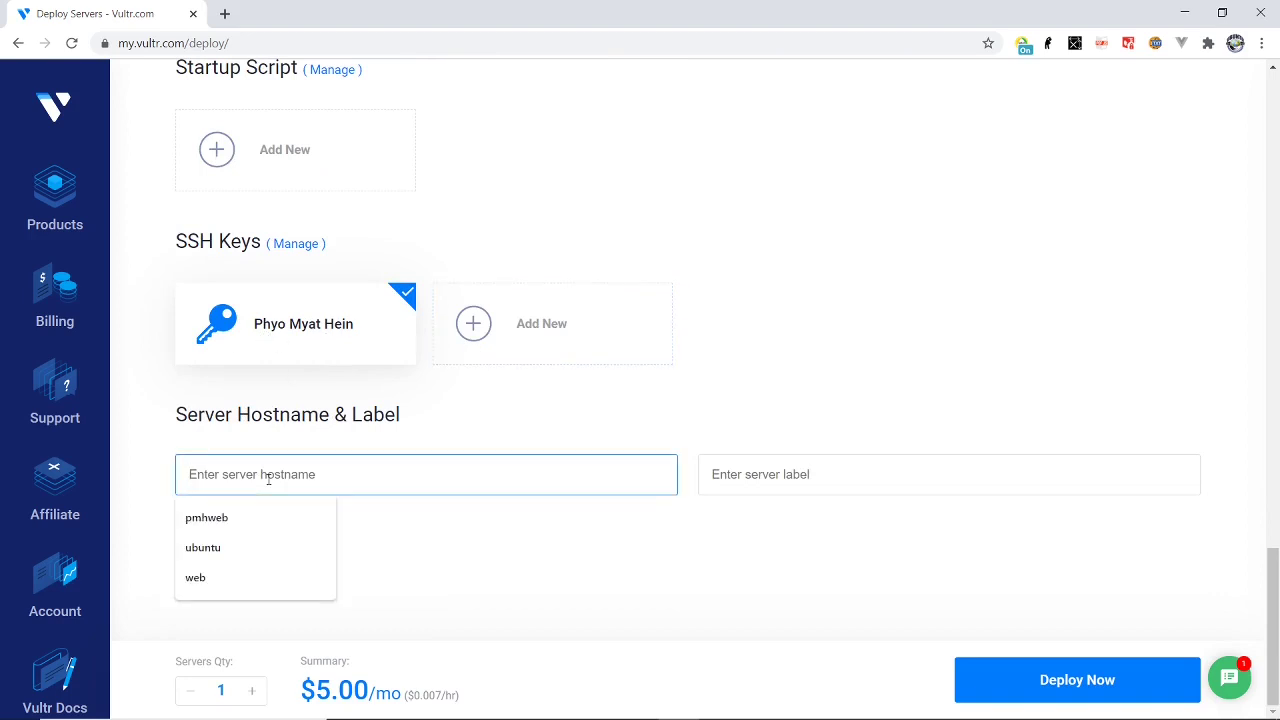
type("testu")
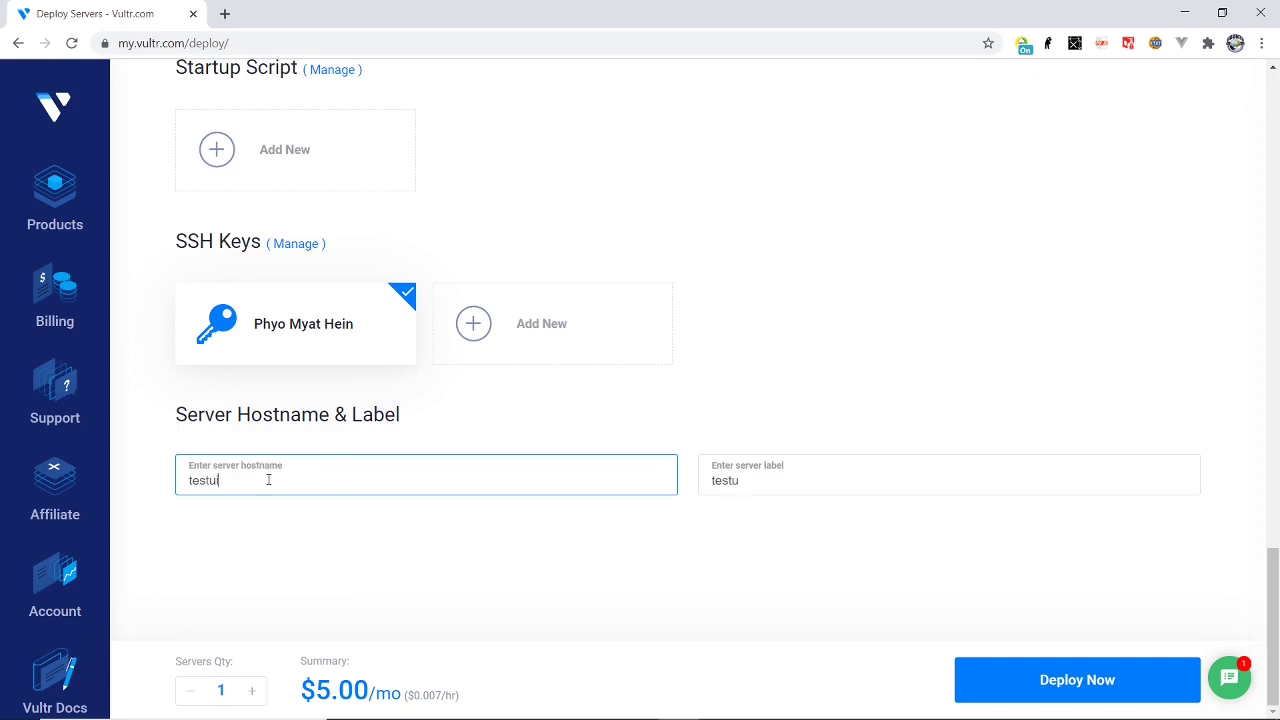
type("ing")
key("BackSpace")
key("BackSpace")
key("BackSpace")
type("ng")
left_click(449, 560)
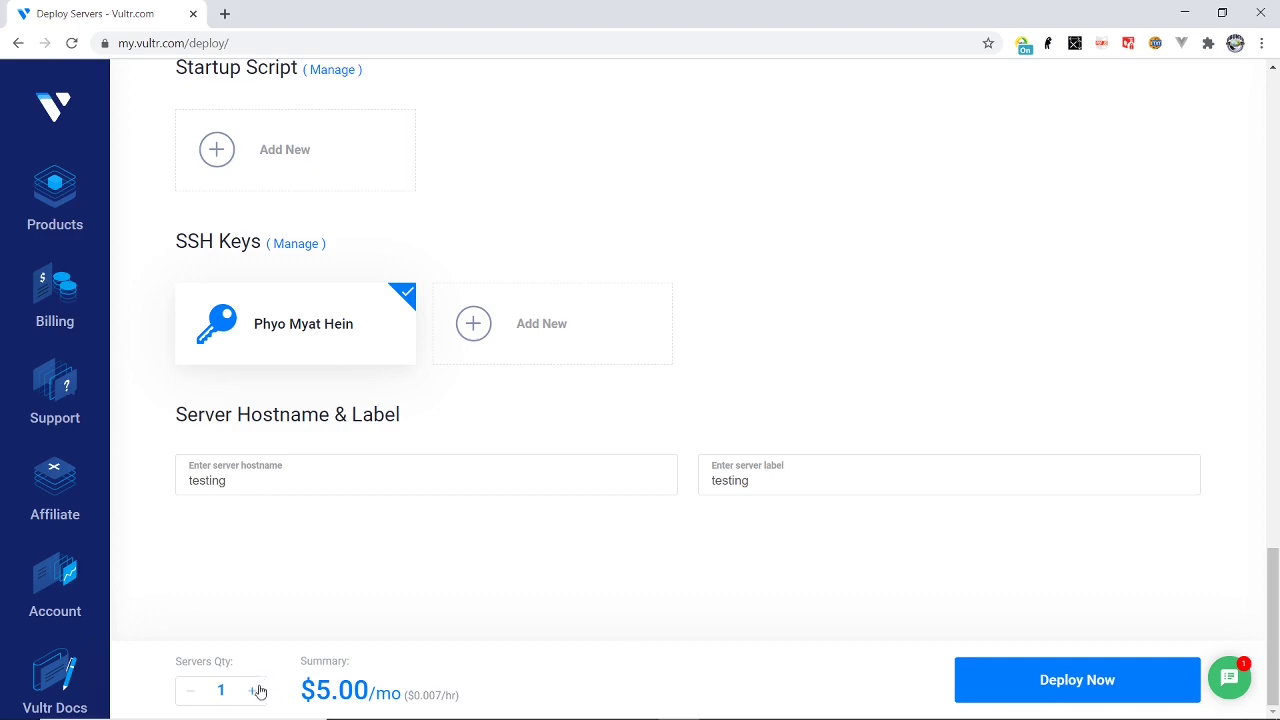
left_click(1040, 682)
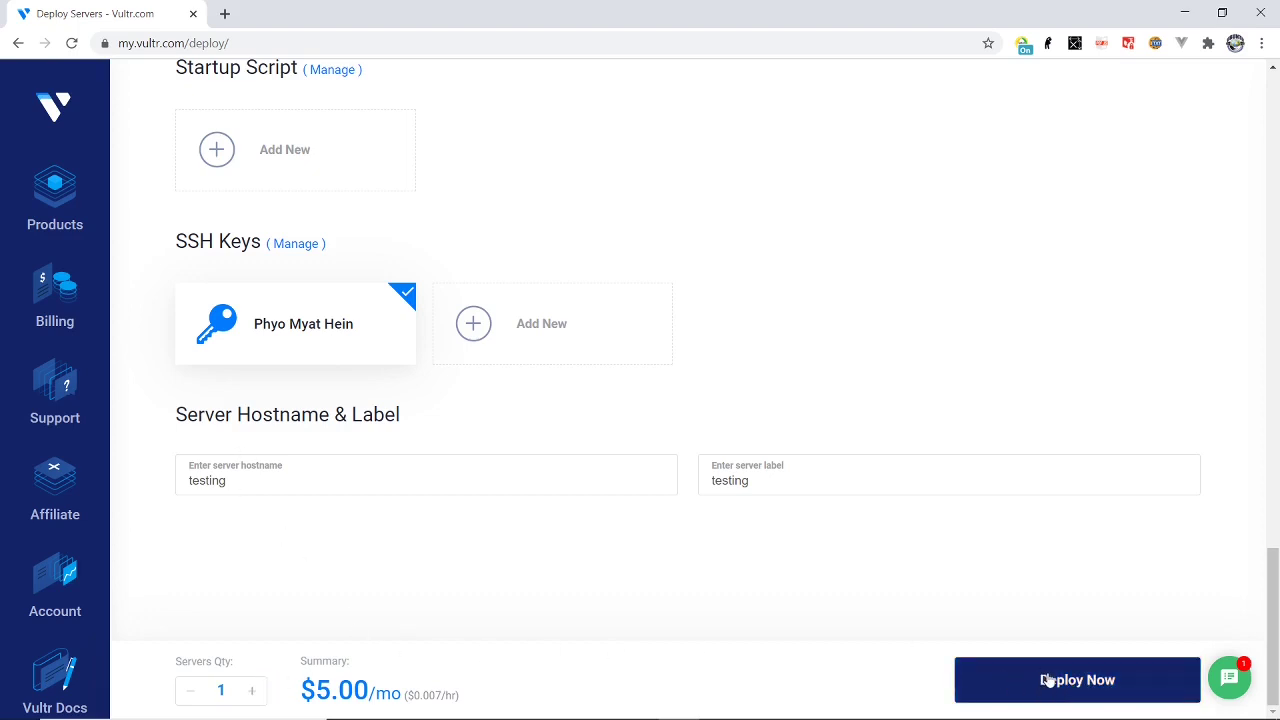
- Deploy the testing server and wait until Instances lists it as Running in Singapore
left_click(1046, 680)
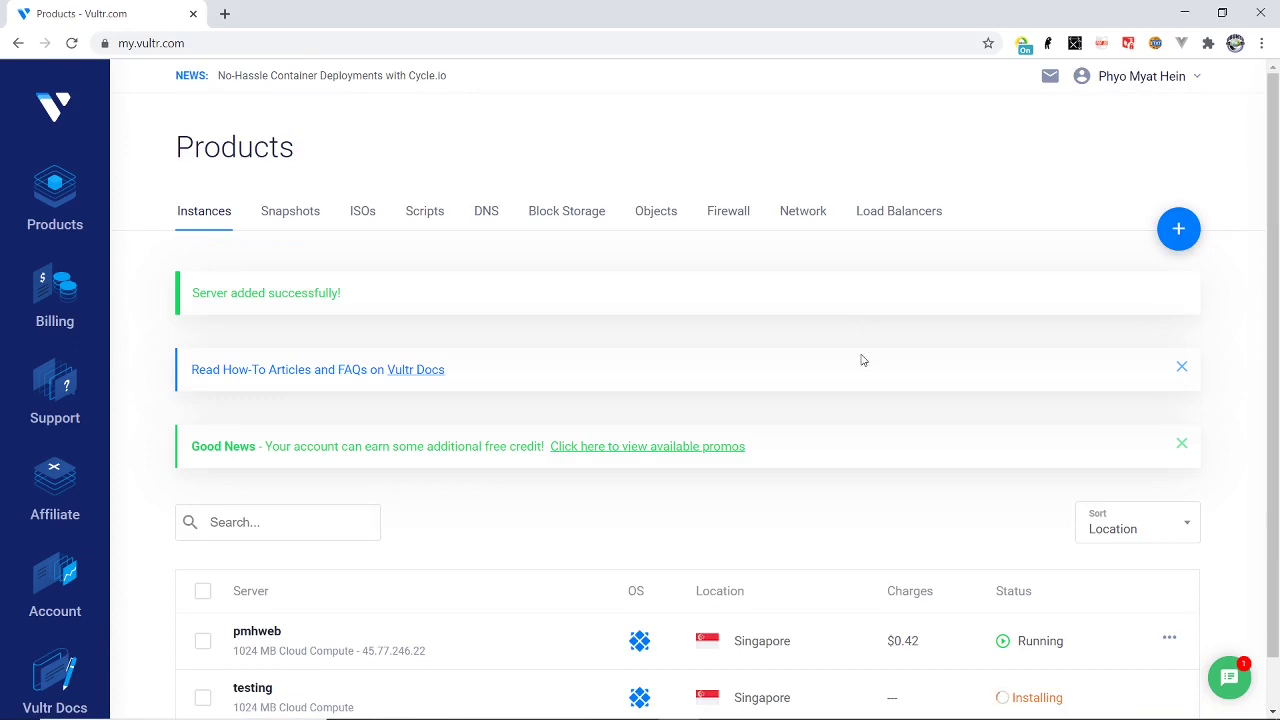
scroll(1274, 333, "down", 1)
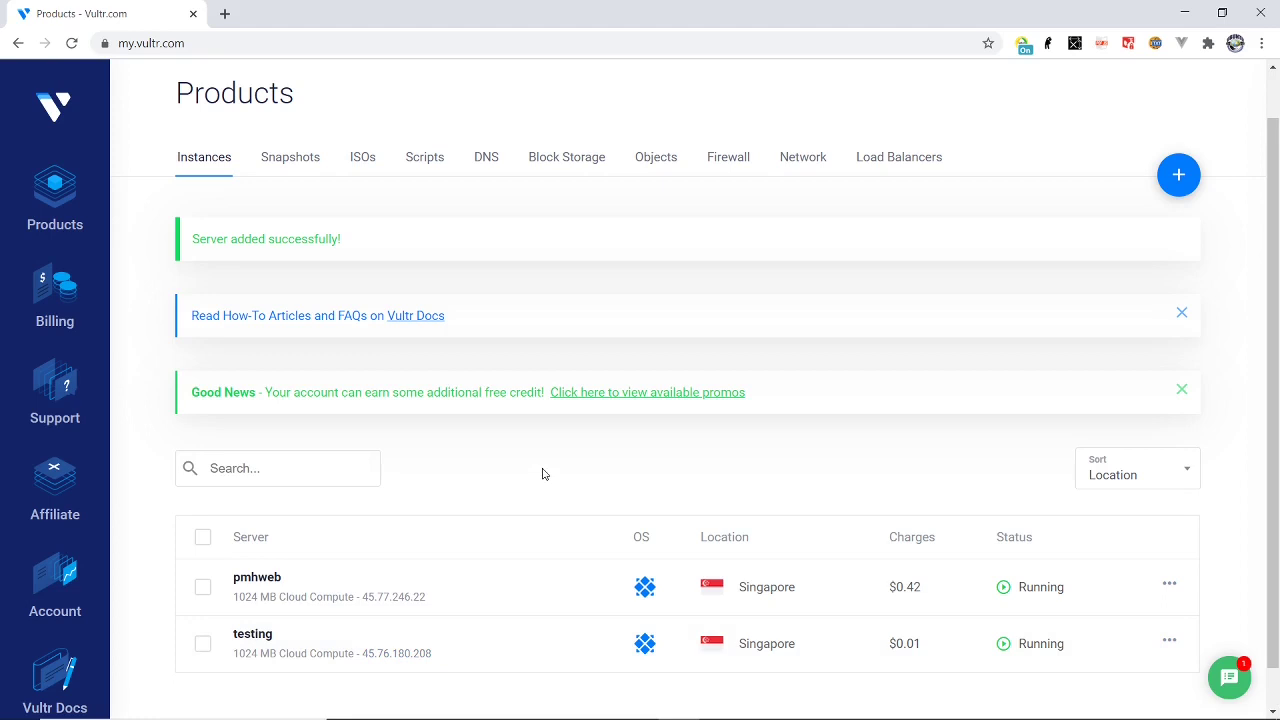
scroll(543, 474, "down", 1)
scroll(543, 474, "up", 1)
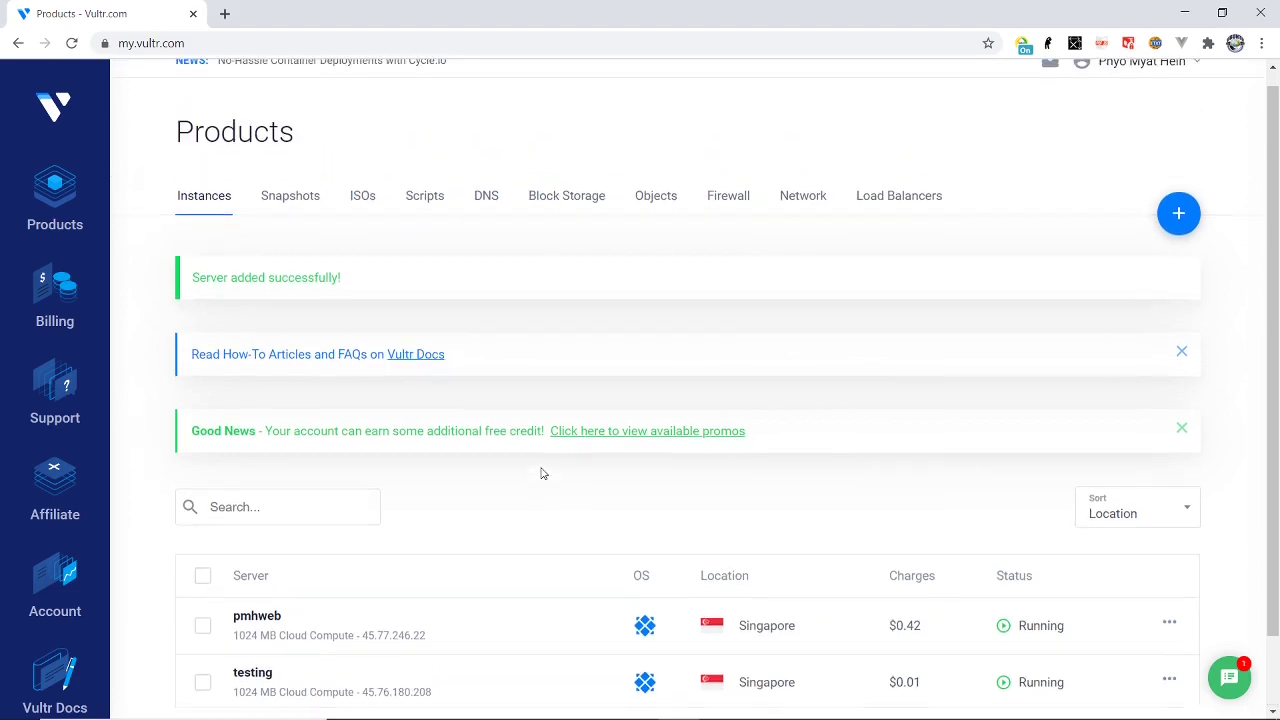
- Launch PuTTY from the Start menu search
key("super")
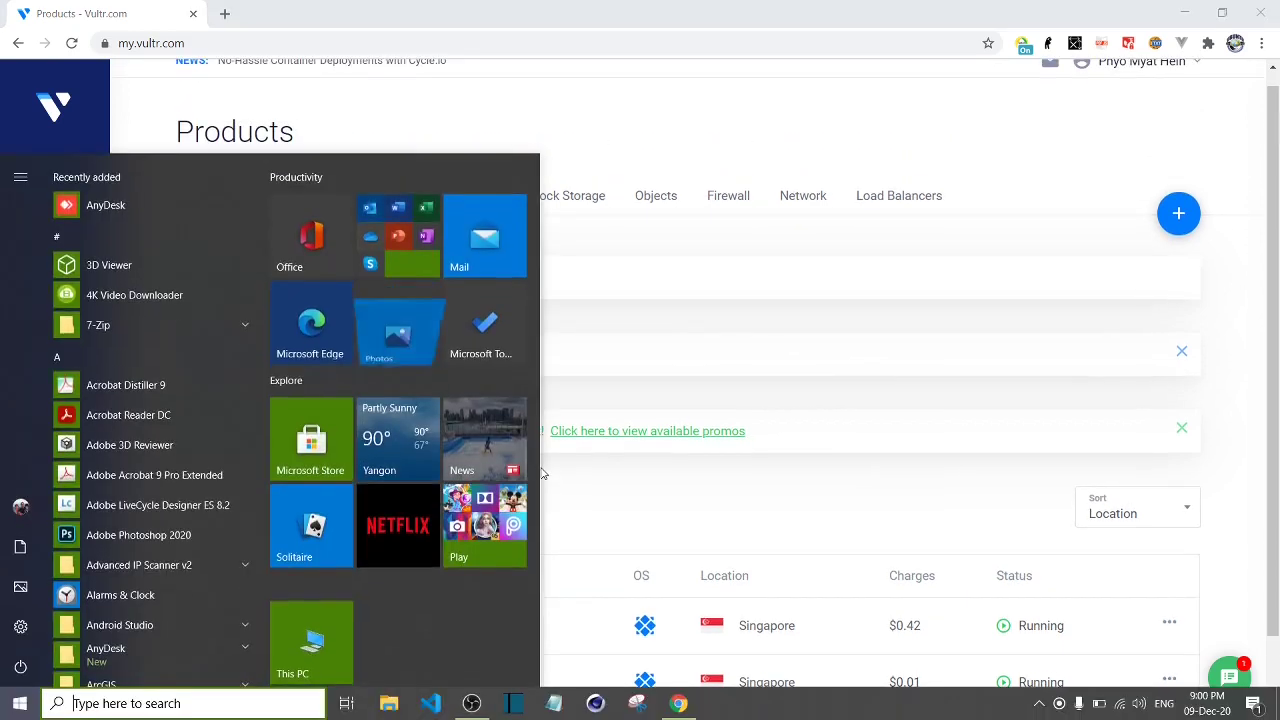
type("putty")
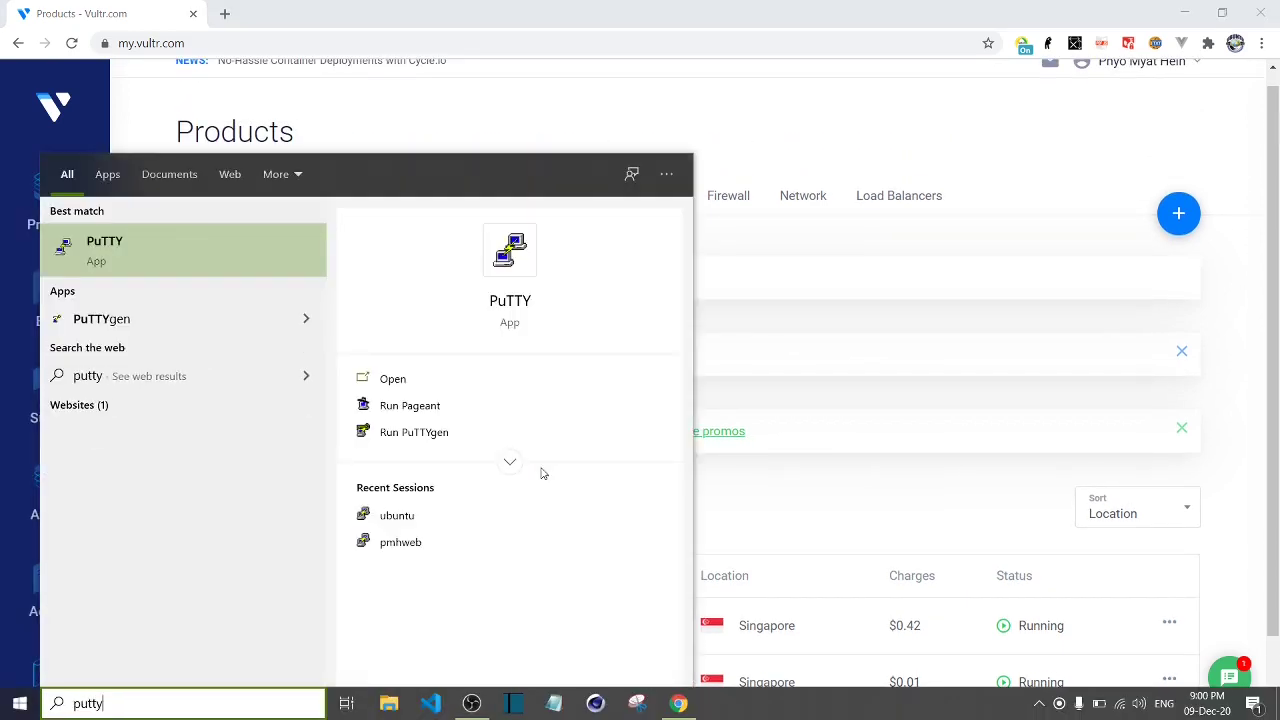
left_click(131, 245)
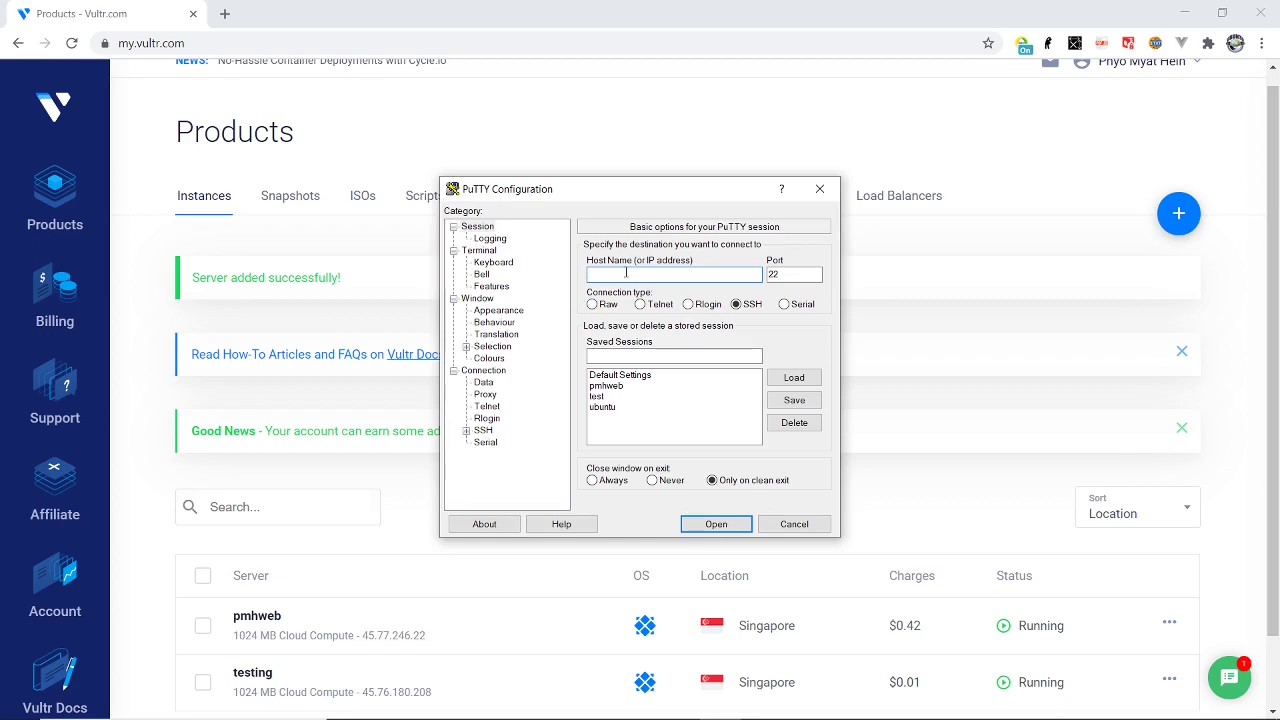
type("root@")
type("45.76.180.208")
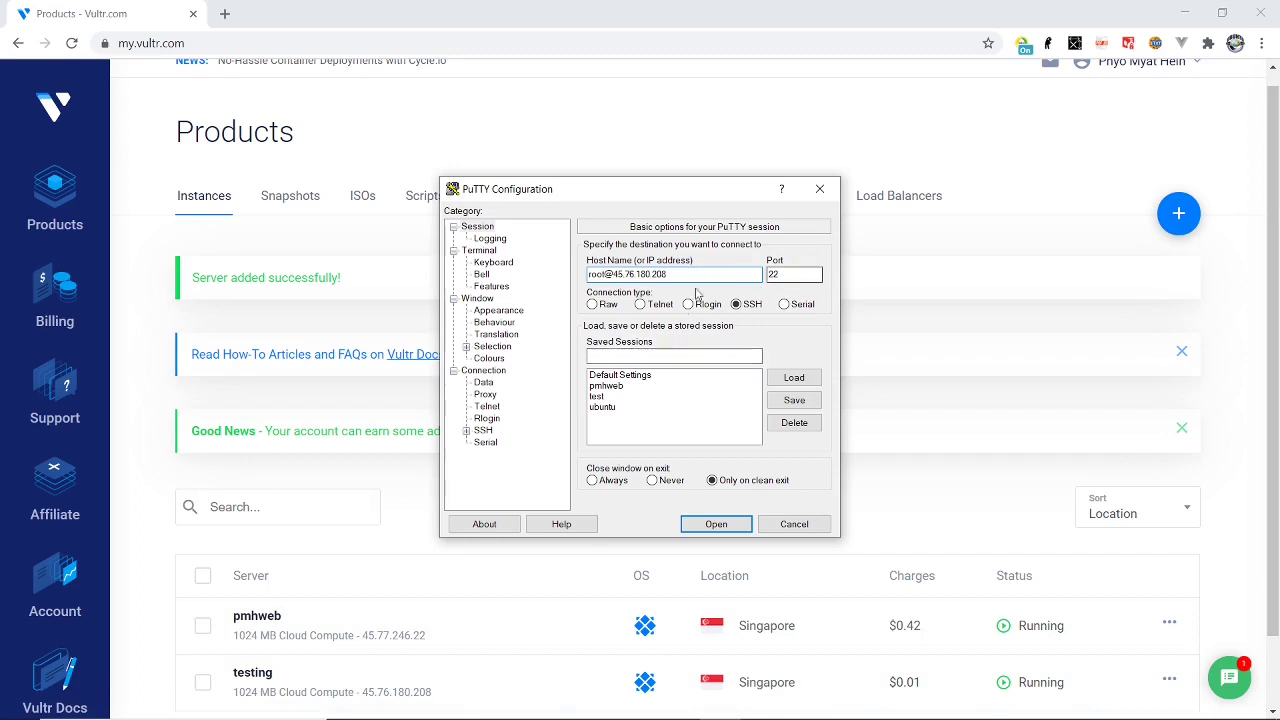
left_click(655, 357)
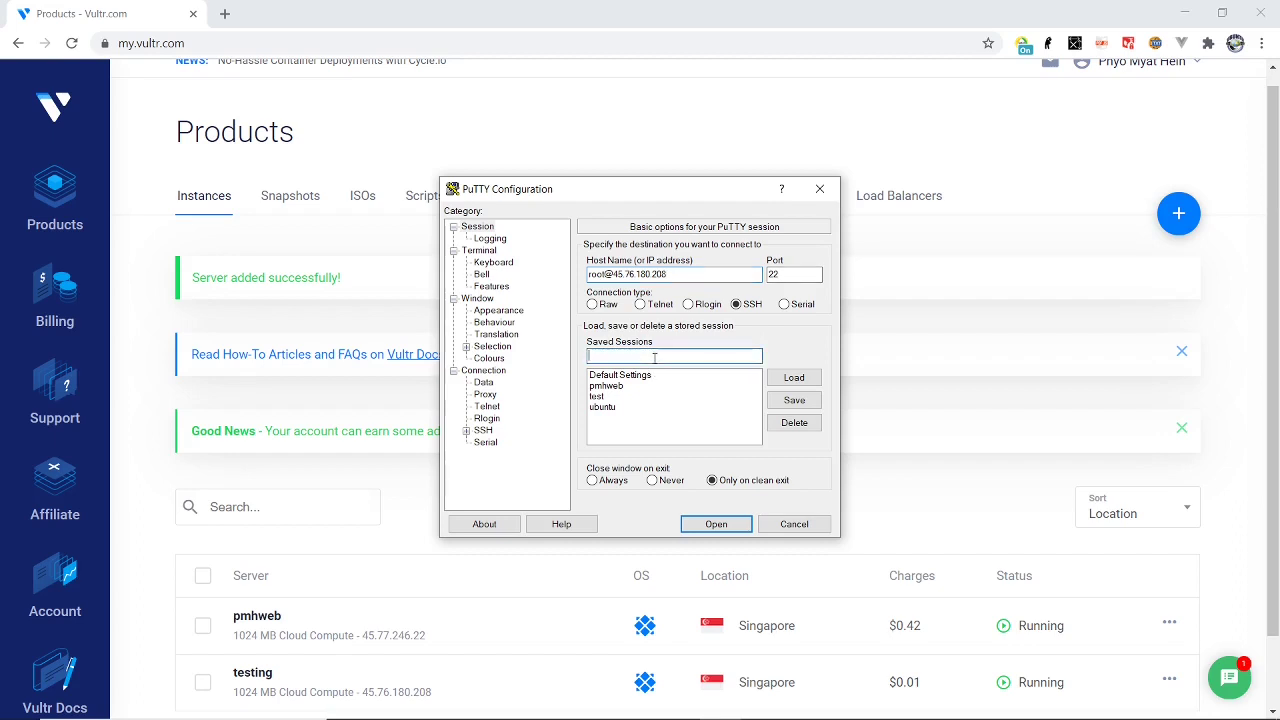
type("tes")
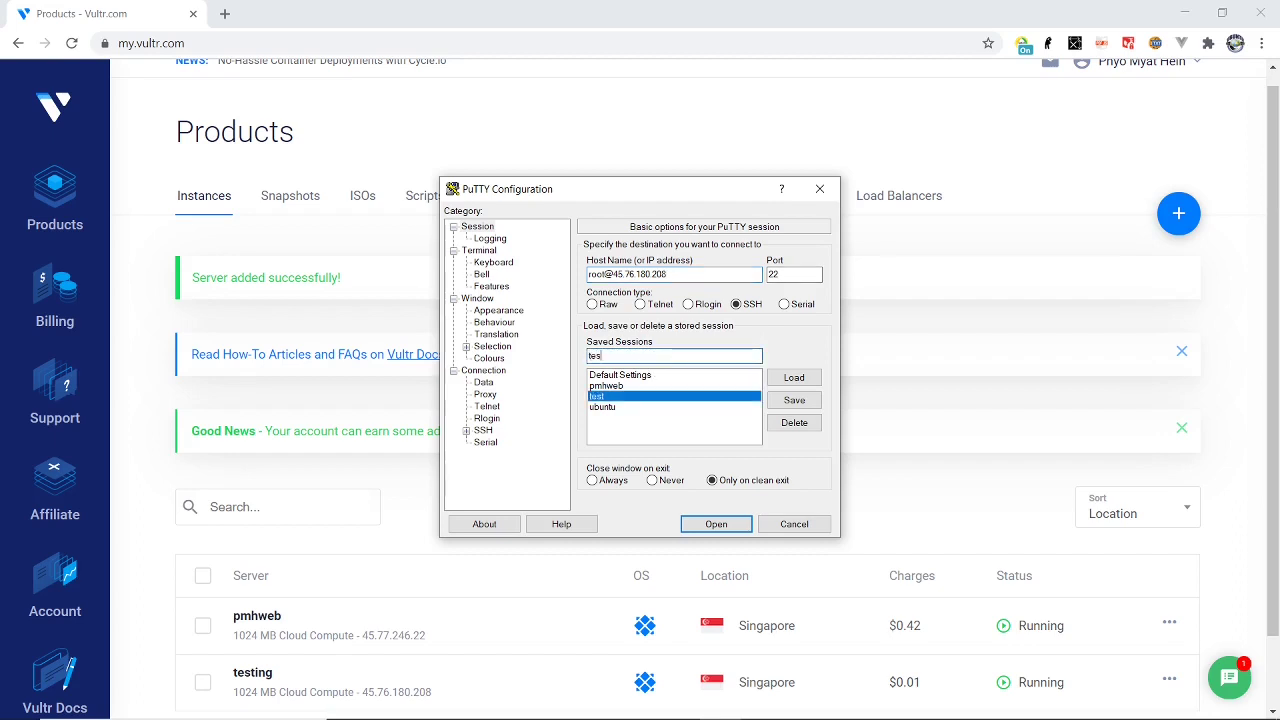
type("ting")
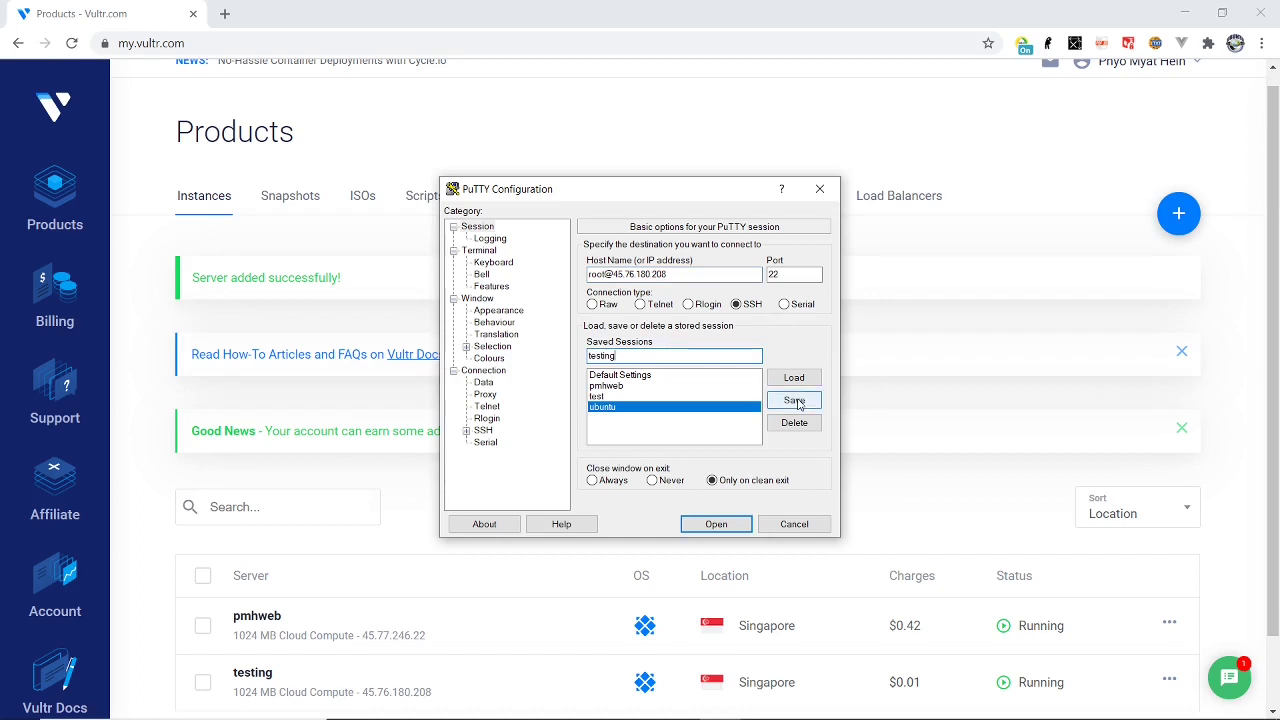
left_click(796, 401)
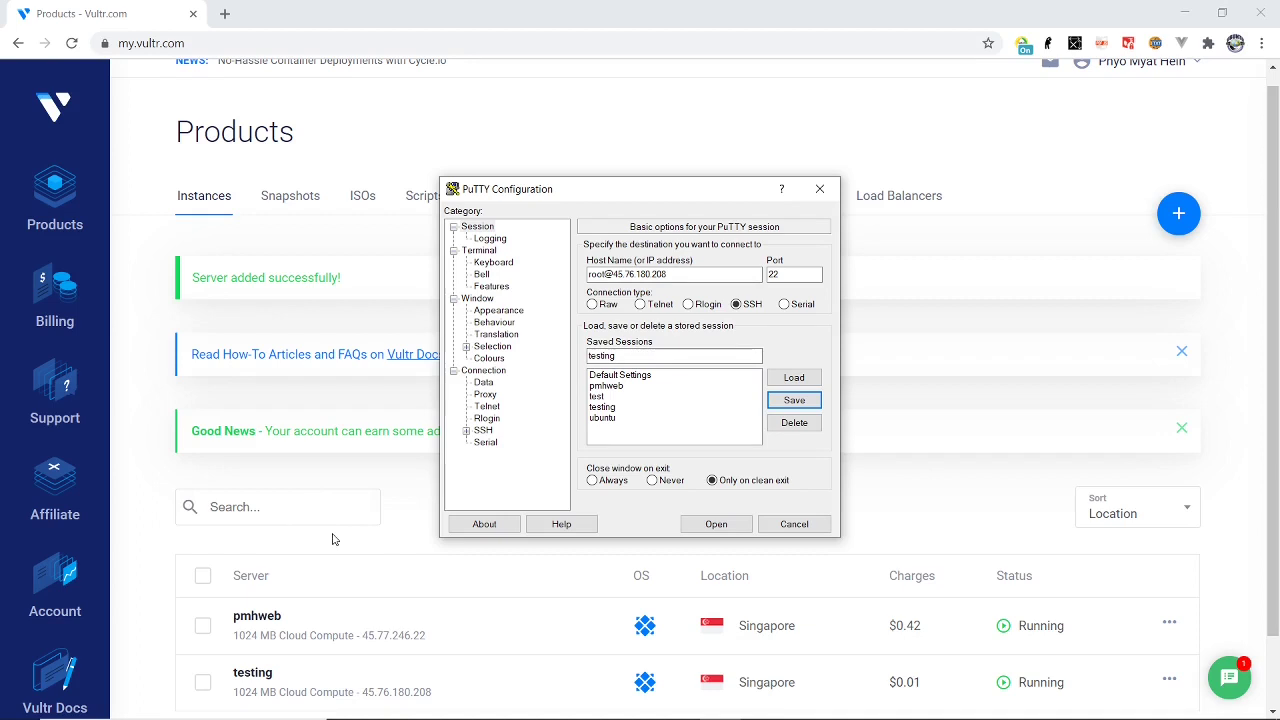
- Point the session's SSH Auth private key to vultr.ppk in Documents
left_click(466, 430)
left_click(495, 442)
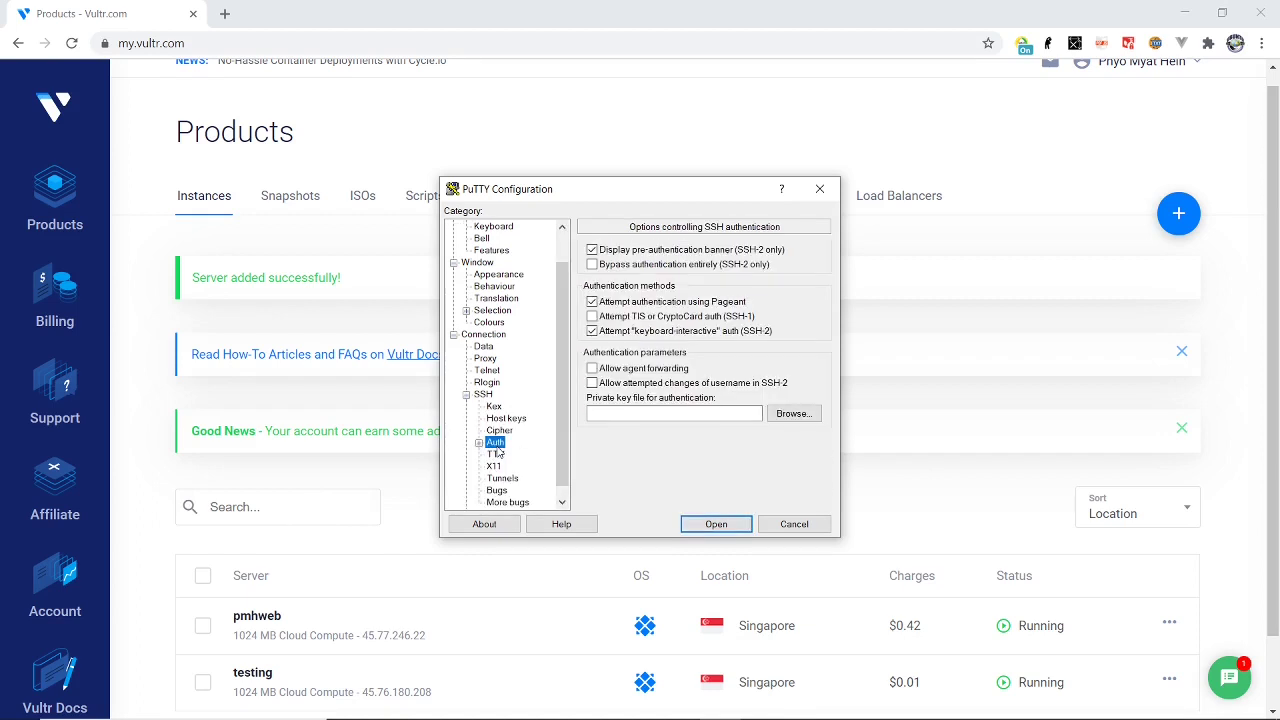
left_click(790, 416)
scroll(700, 460, "down", 3)
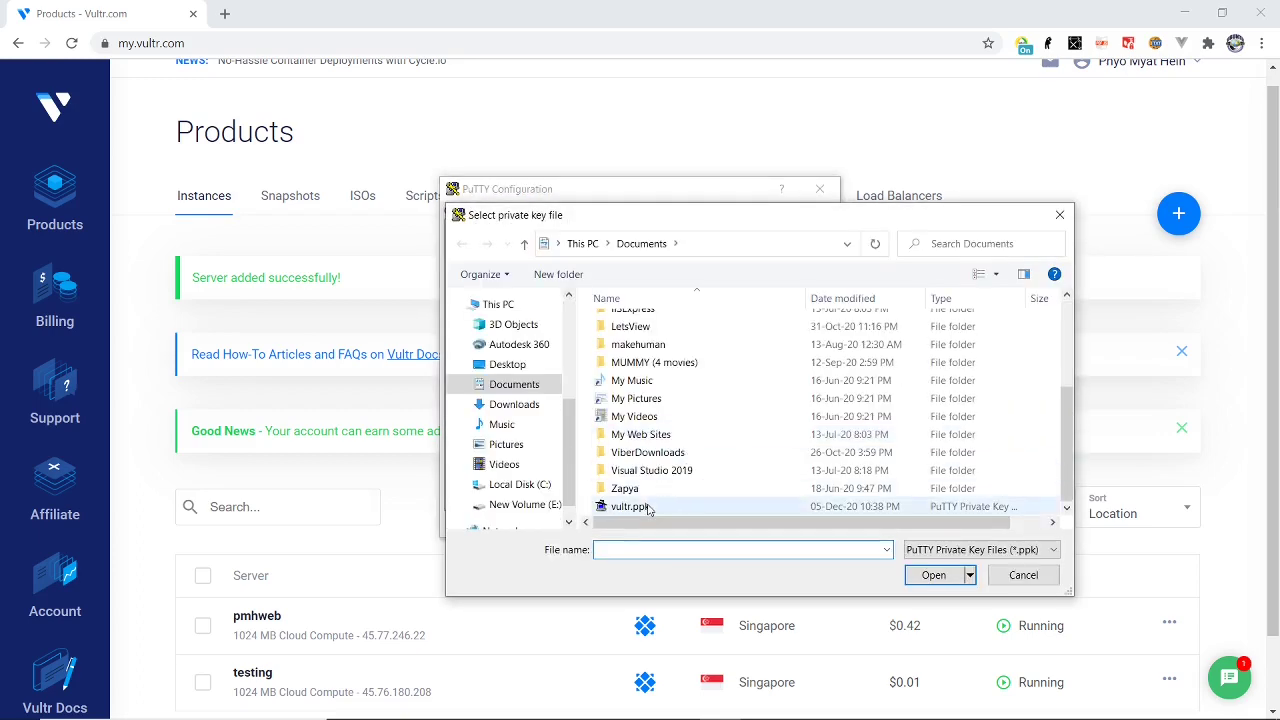
left_click(636, 508)
left_click(938, 574)
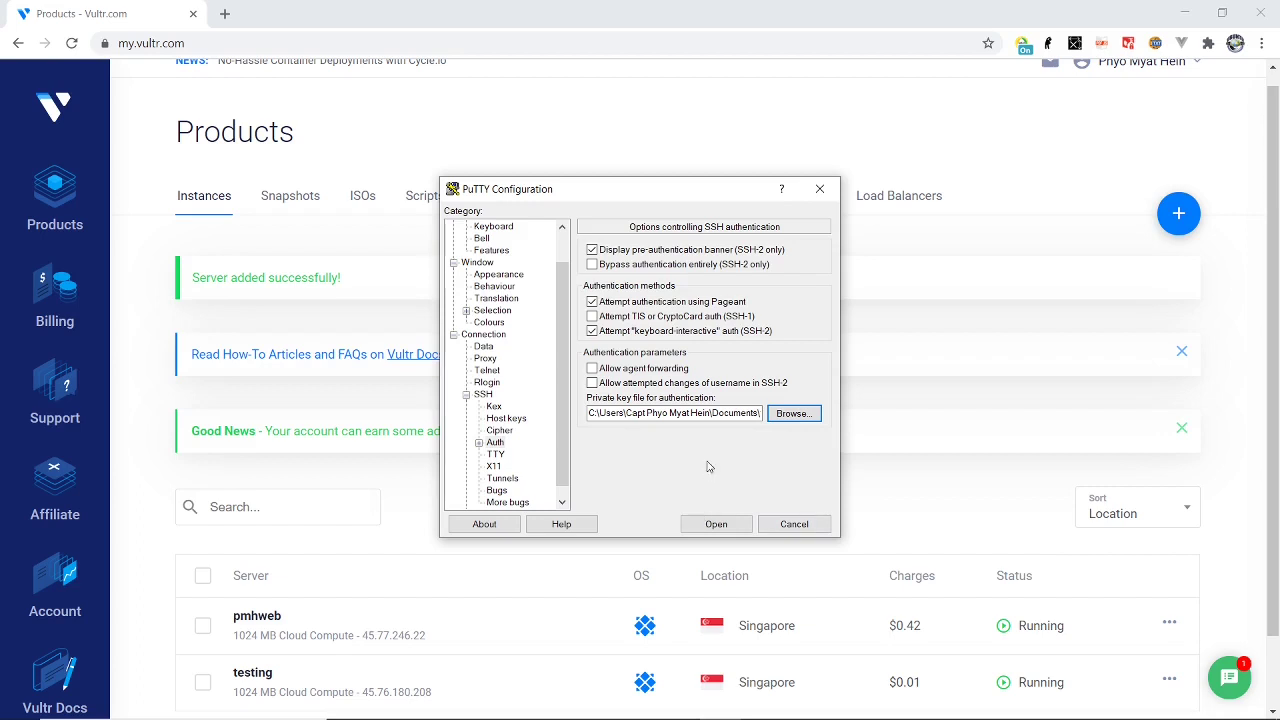
key("super")
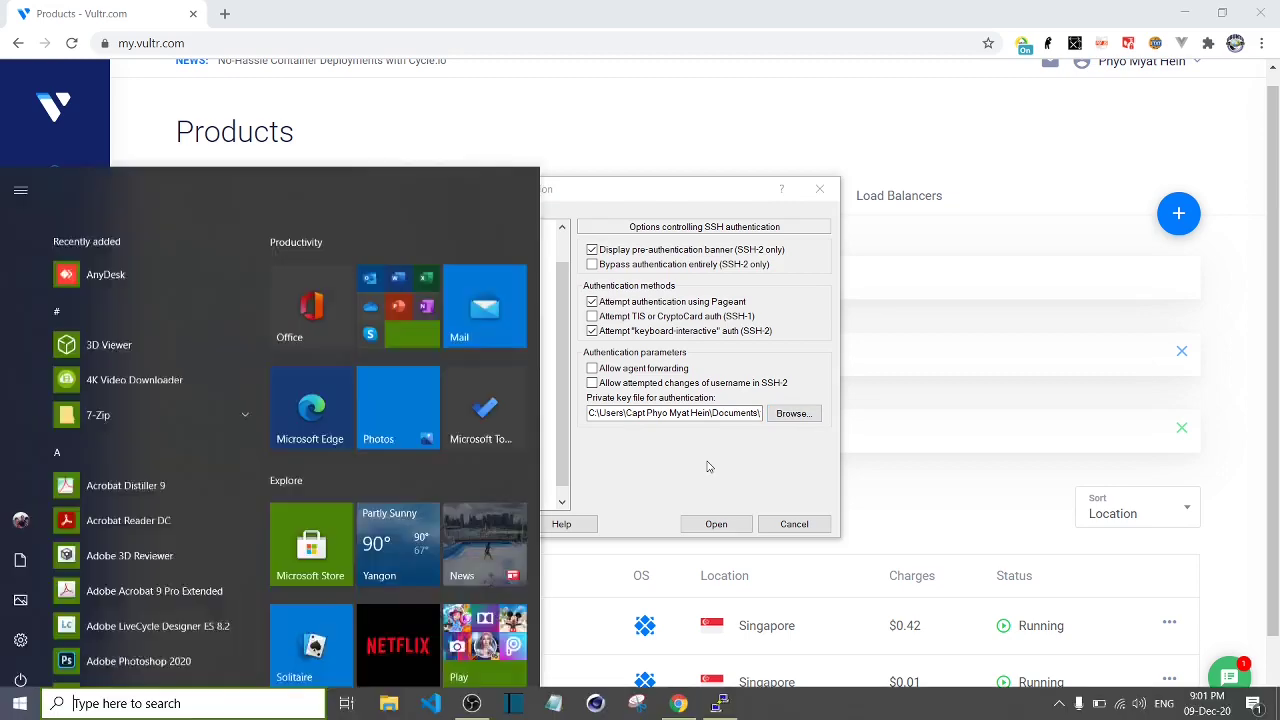
type("puty")
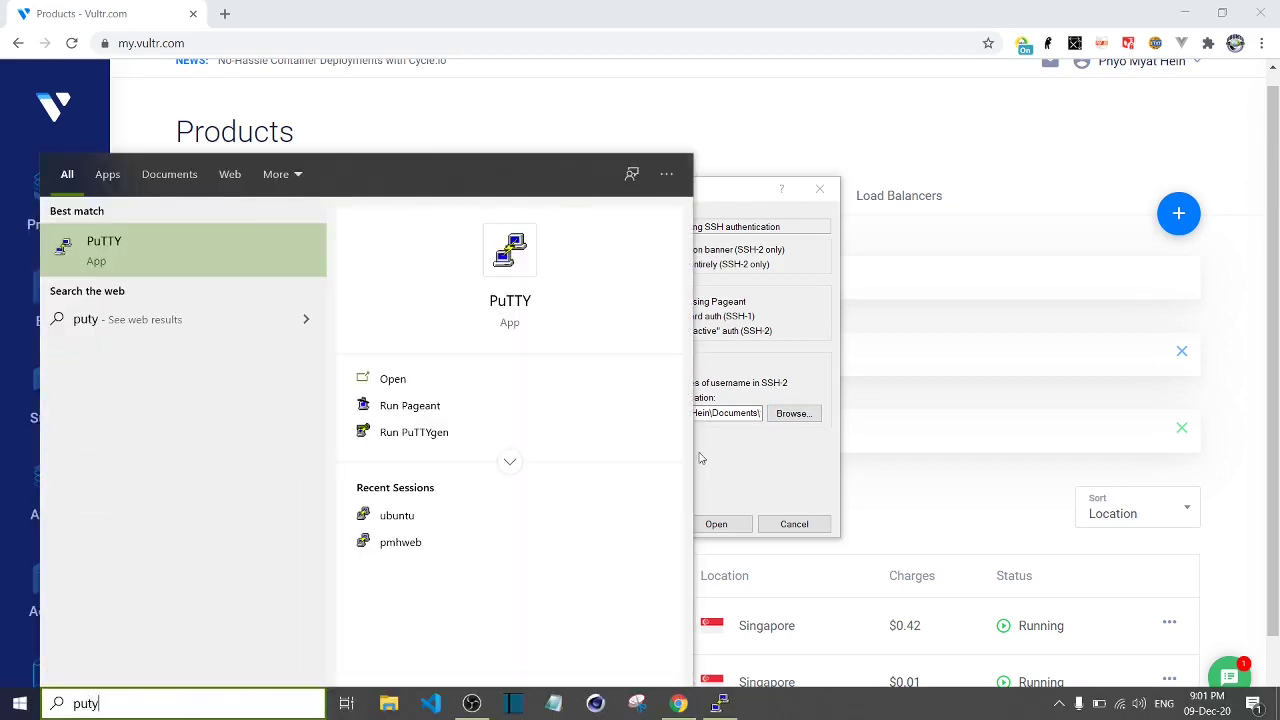
key("BackSpace")
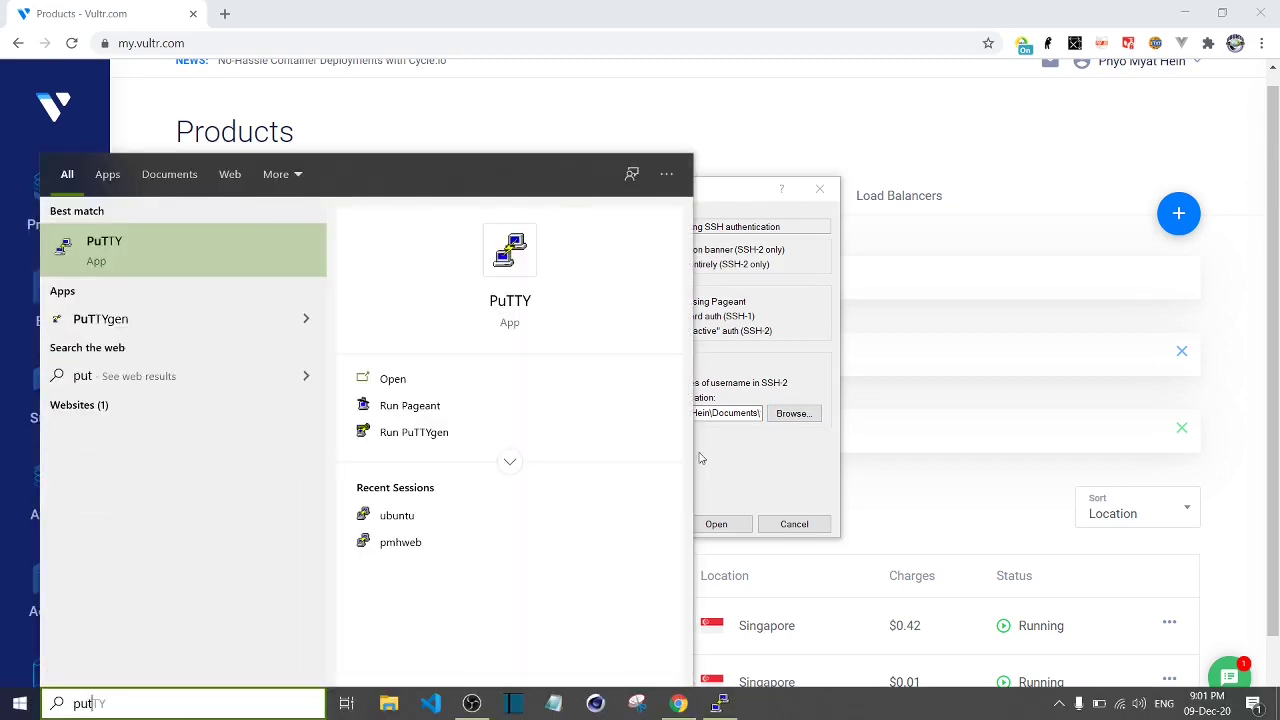
key("Escape")
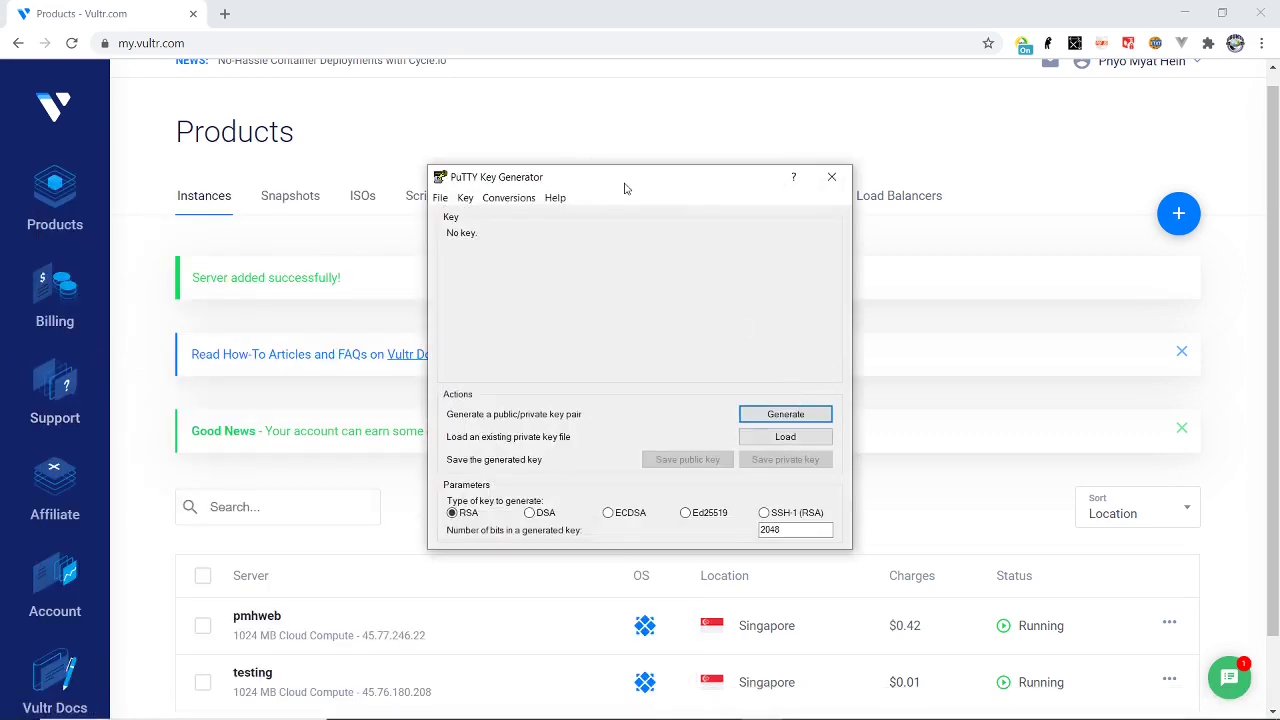
left_click_drag(622, 185, 260, 181)
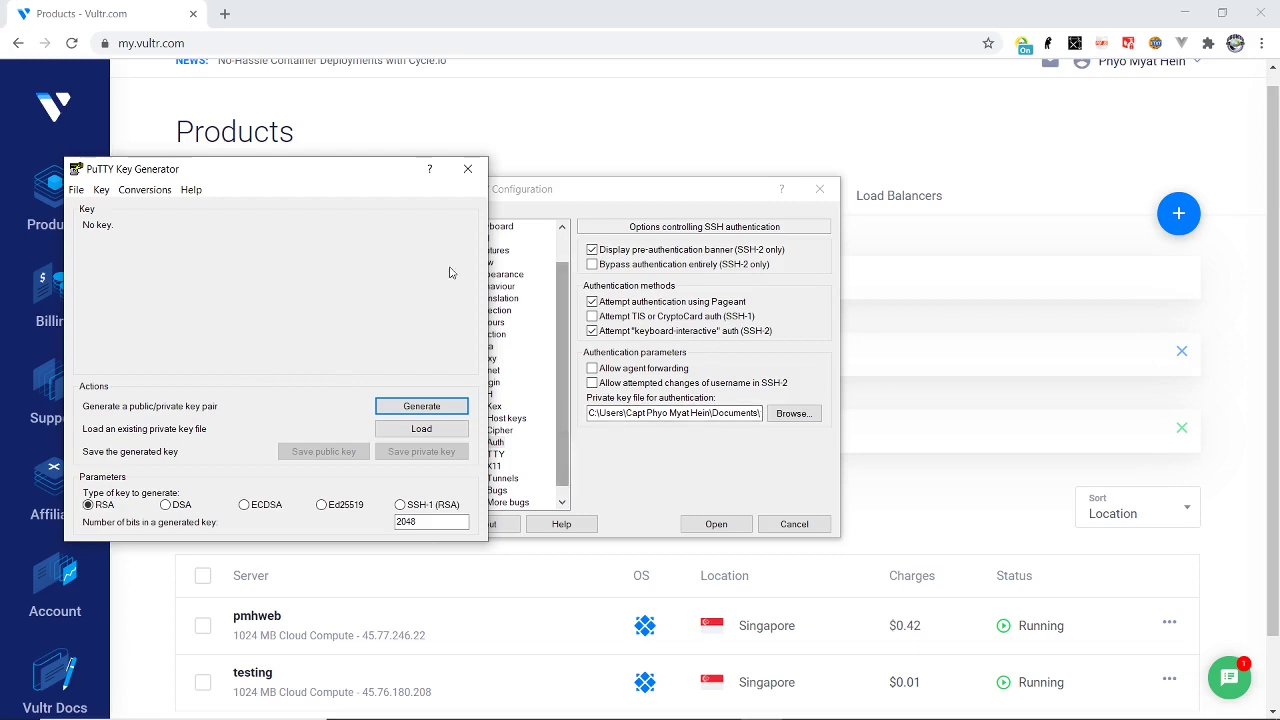
left_click(467, 169)
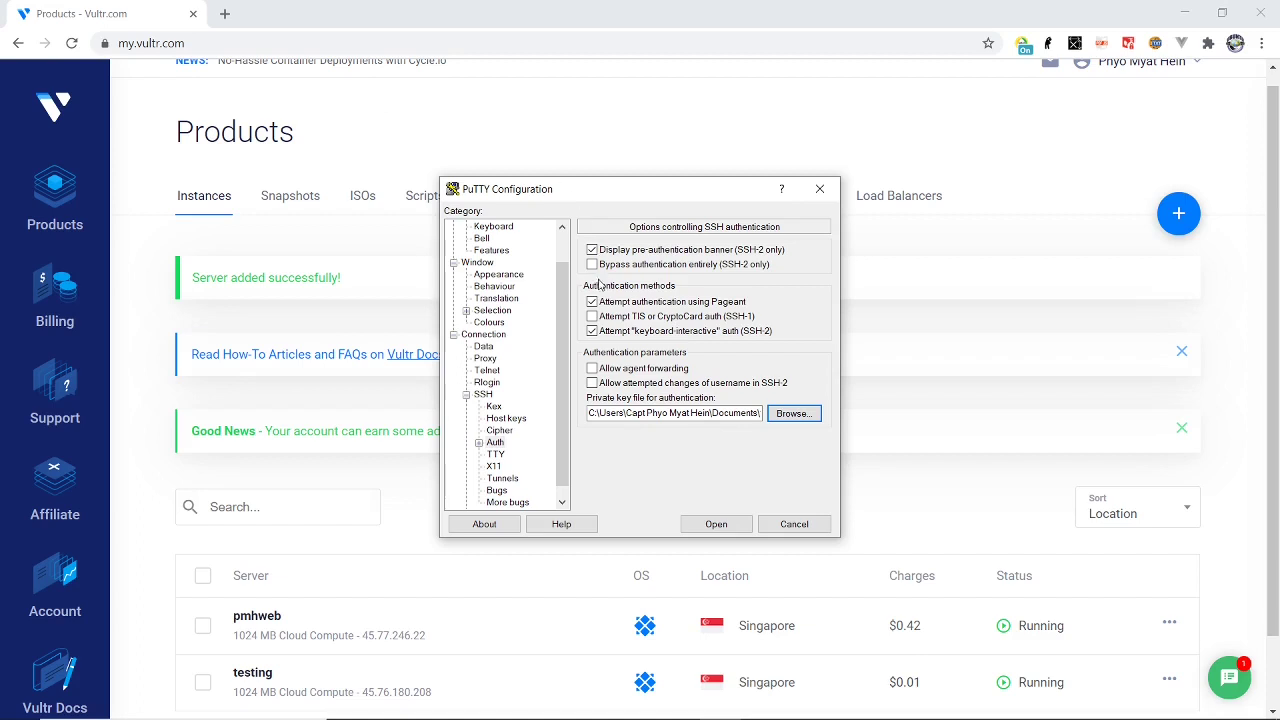
- Open the connection to the testing server and accept its host key
left_click(495, 442)
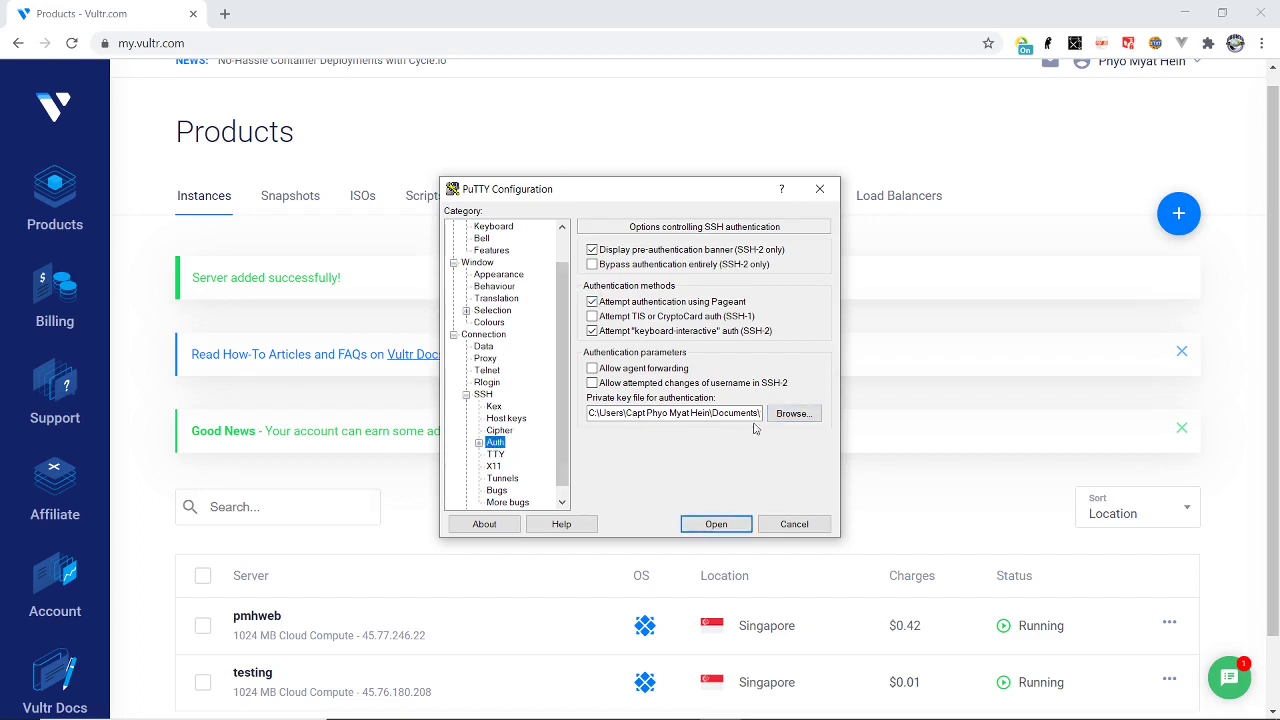
left_click(716, 524)
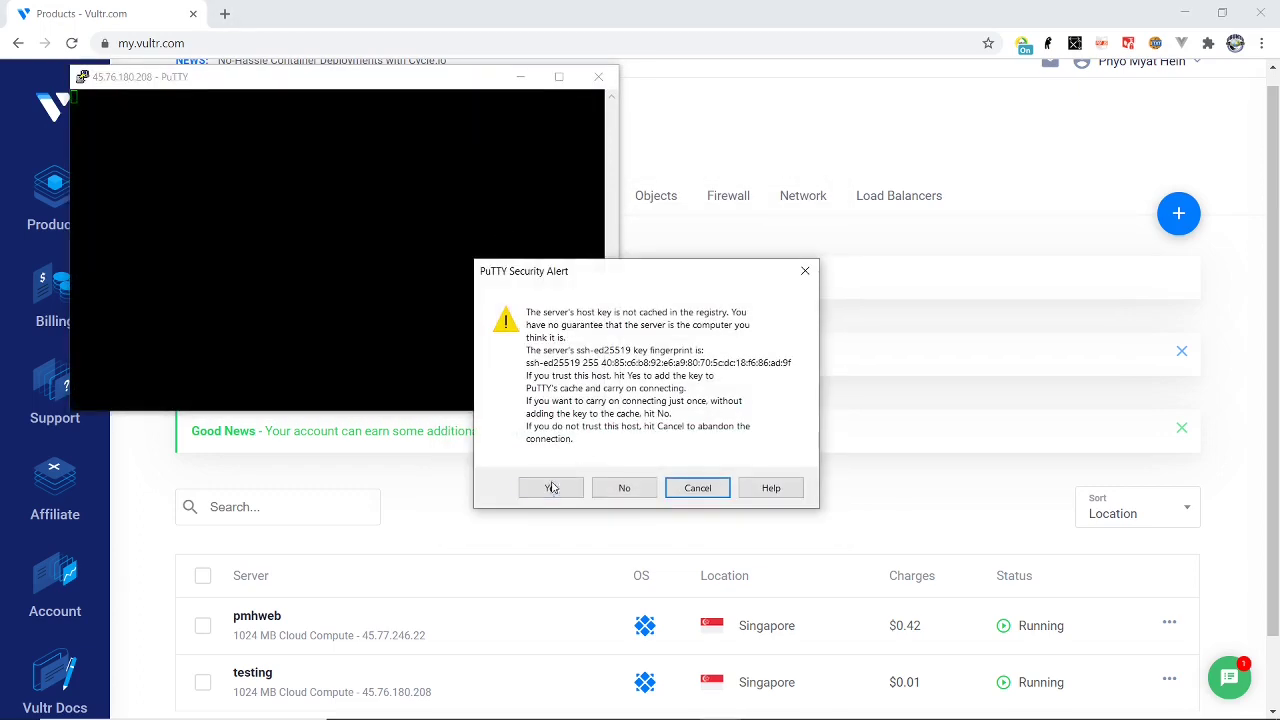
left_click(551, 487)
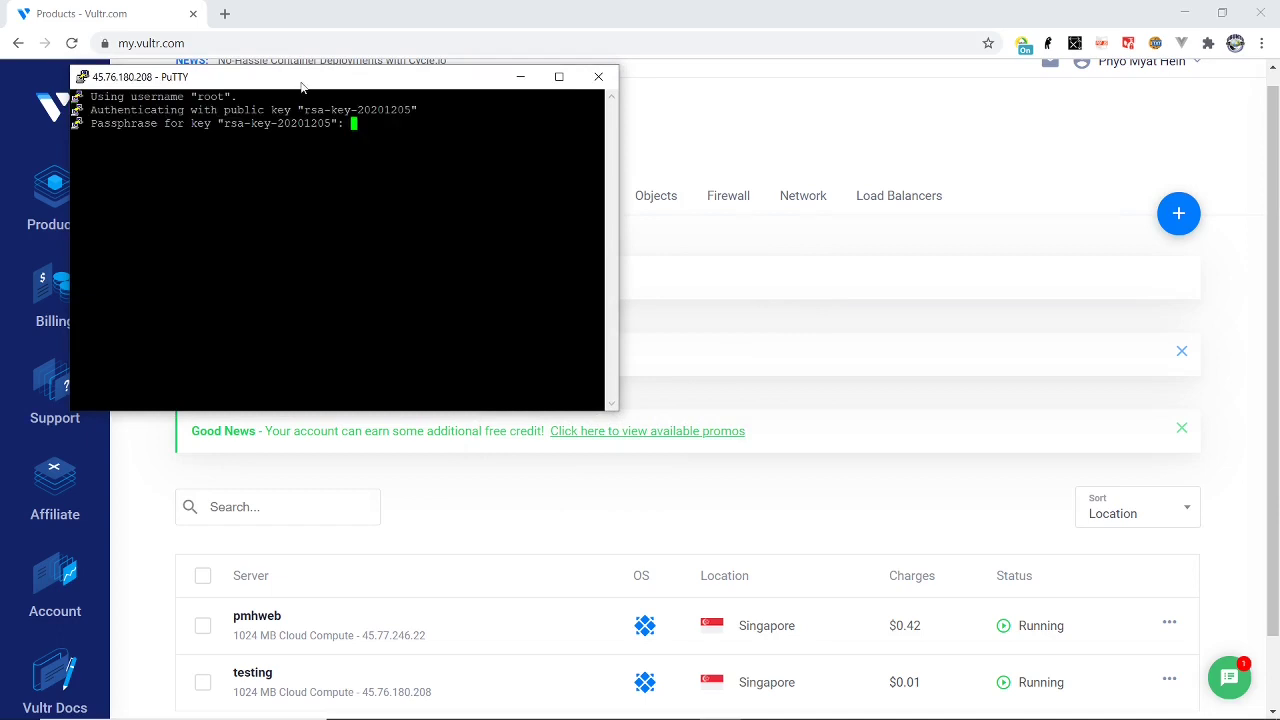
- Move and enlarge the PuTTY terminal window toward the centre of the screen
left_click_drag(300, 77, 739, 259)
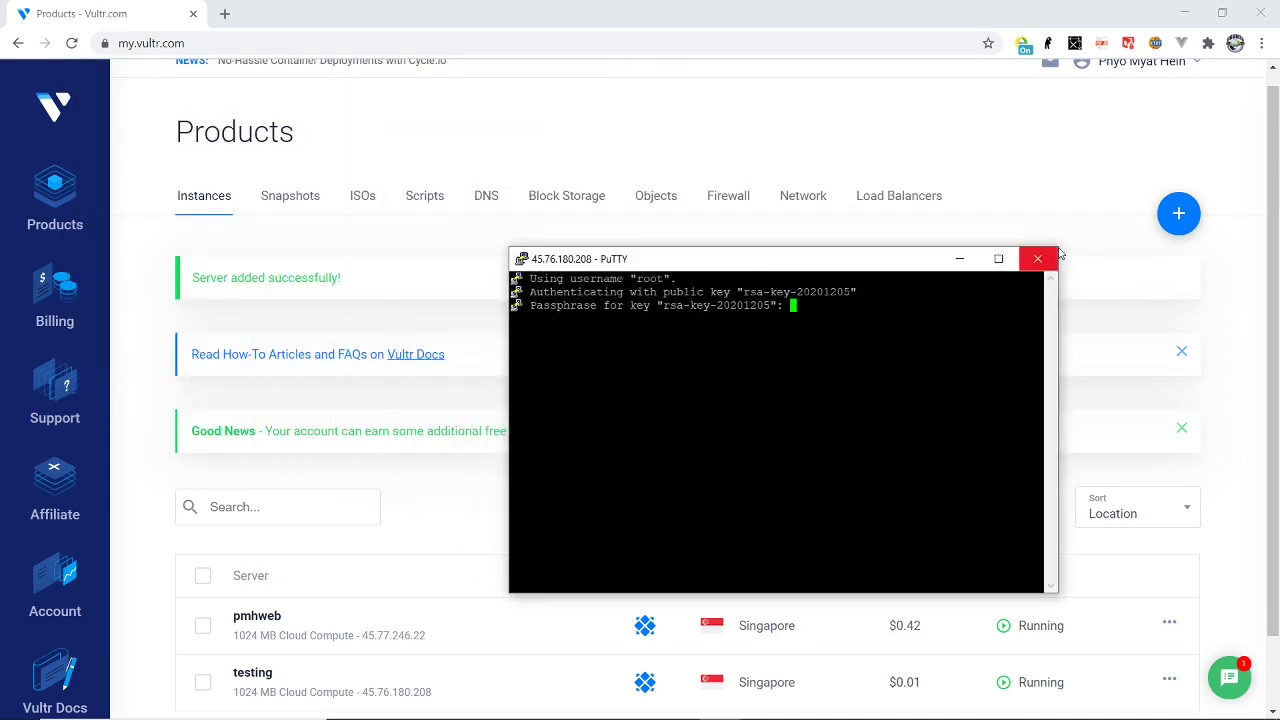
left_click_drag(1058, 248, 1184, 68)
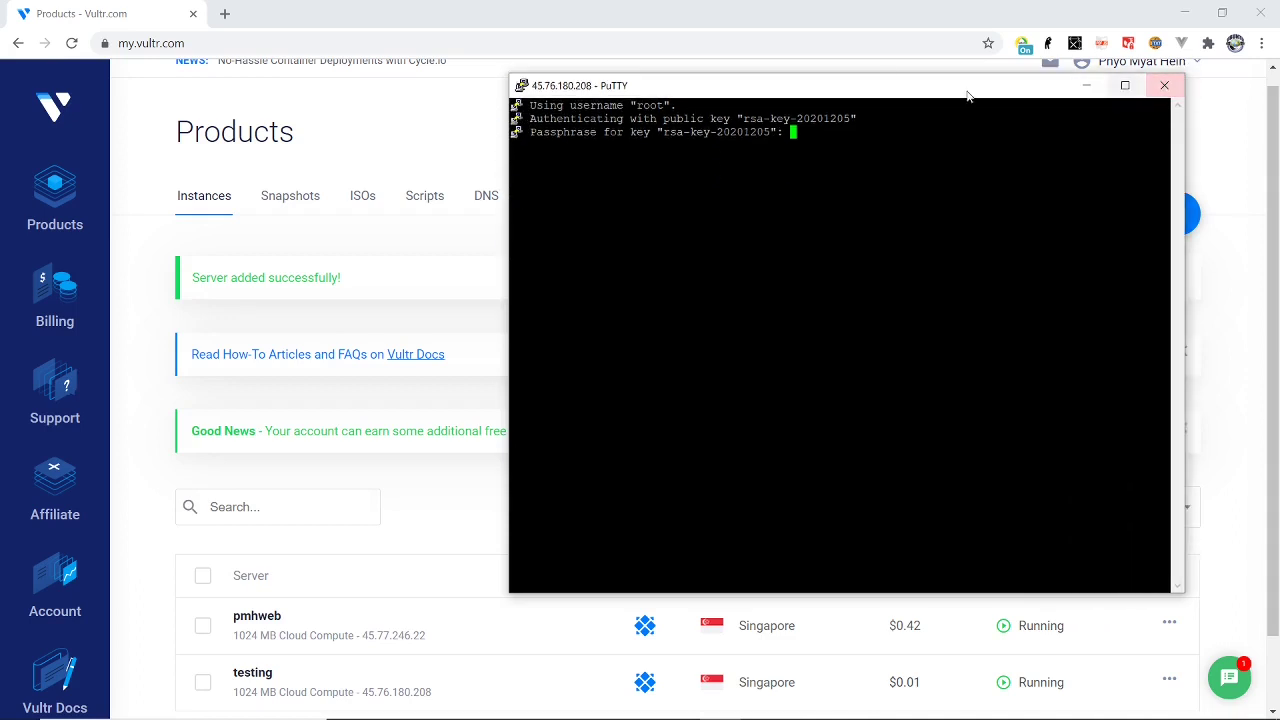
left_click_drag(888, 82, 861, 158)
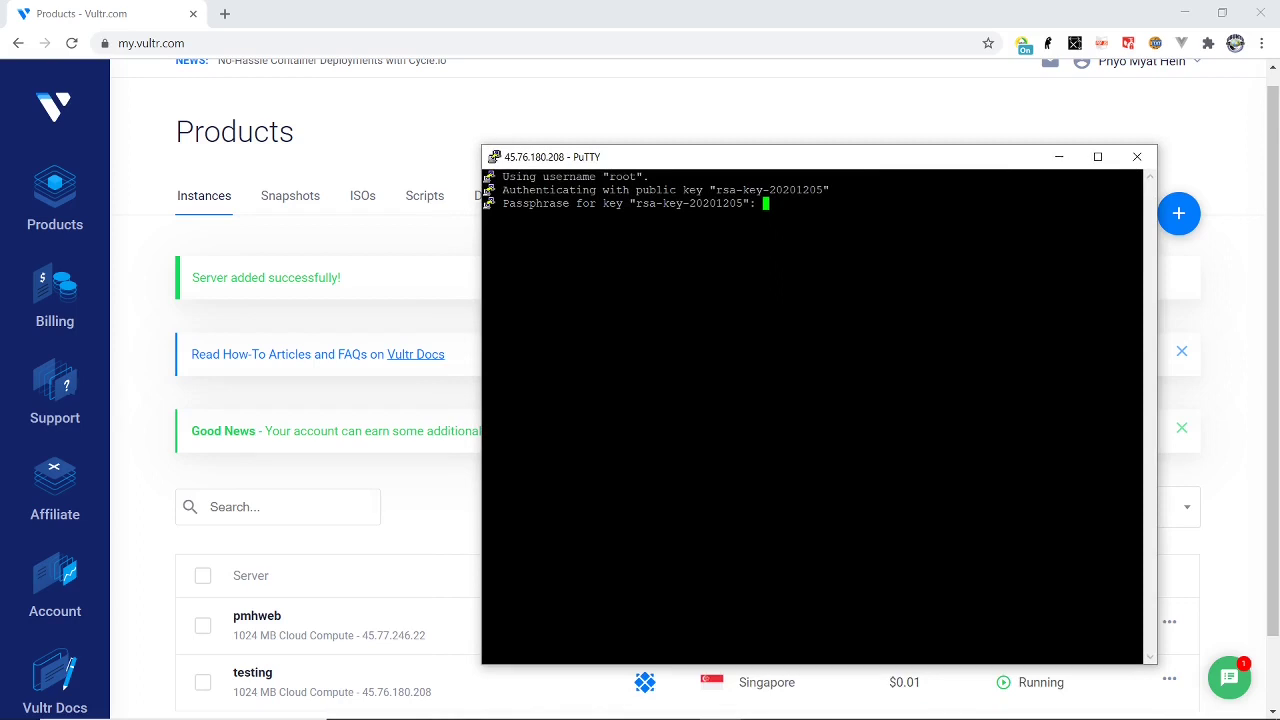
- Submit the key passphrase to reach the root@testing shell prompt
key("Return")
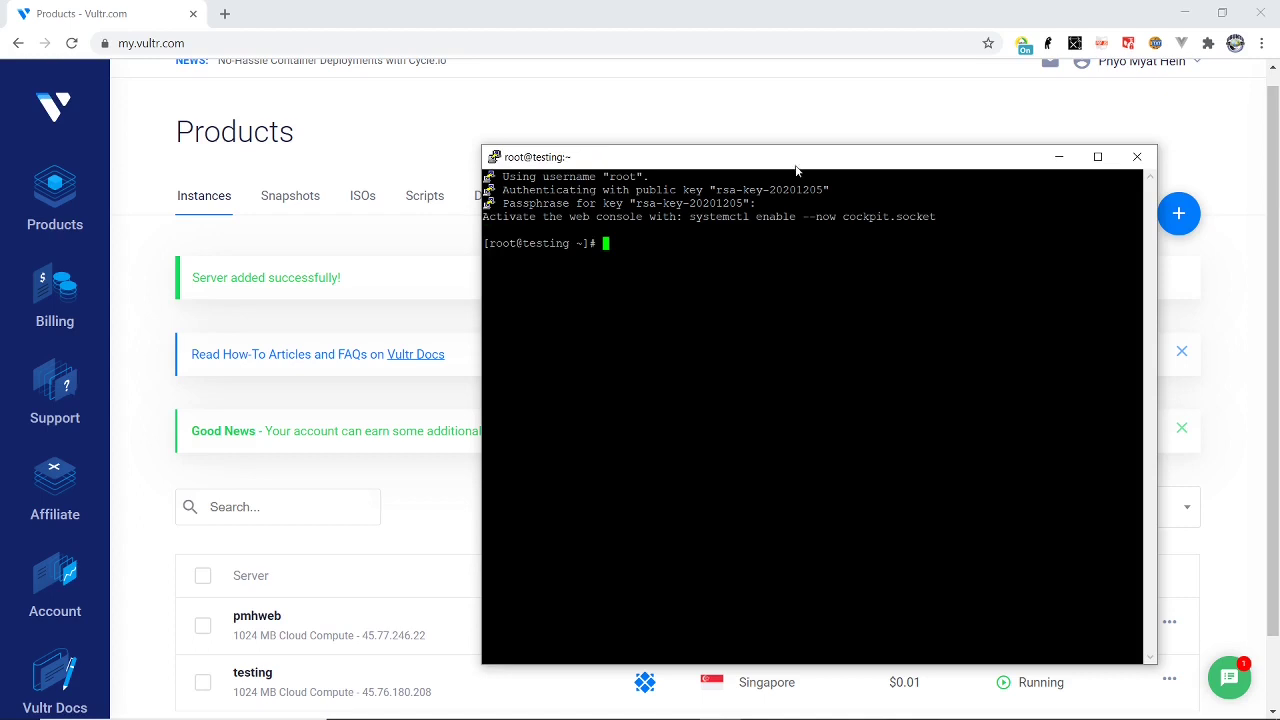
left_click_drag(797, 163, 741, 164)
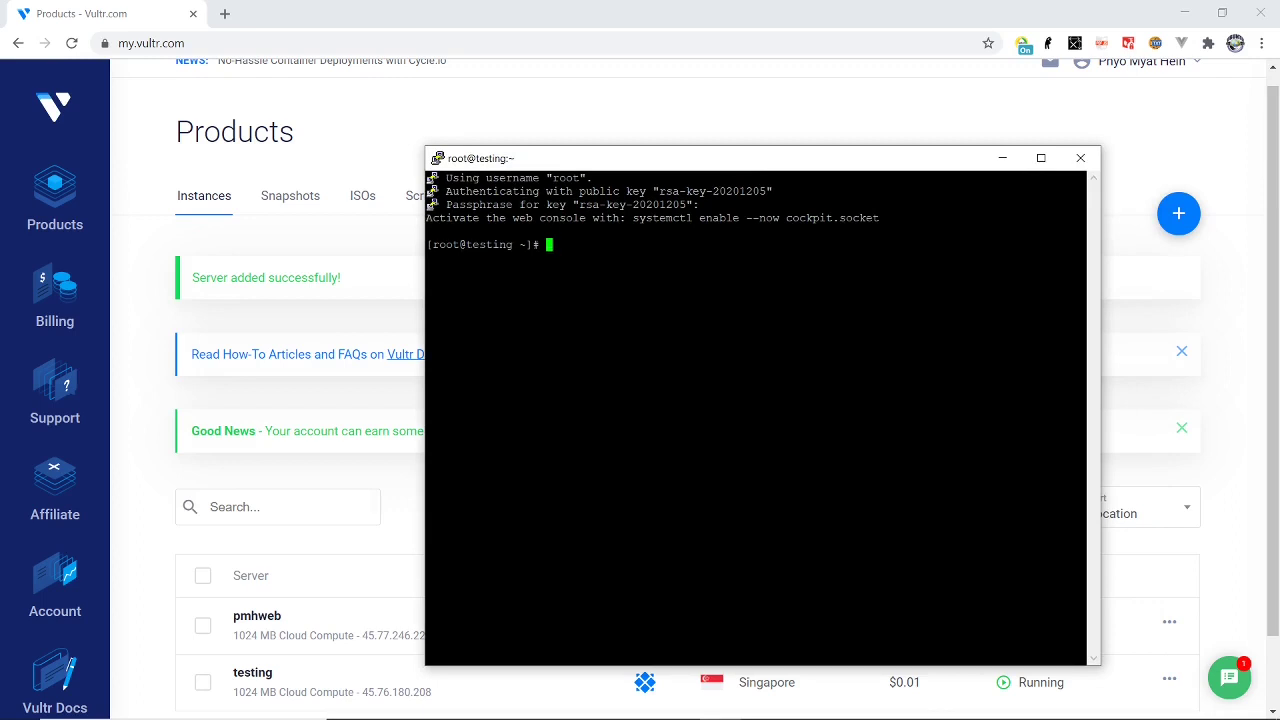
left_click_drag(472, 244, 513, 244)
left_click(513, 244)
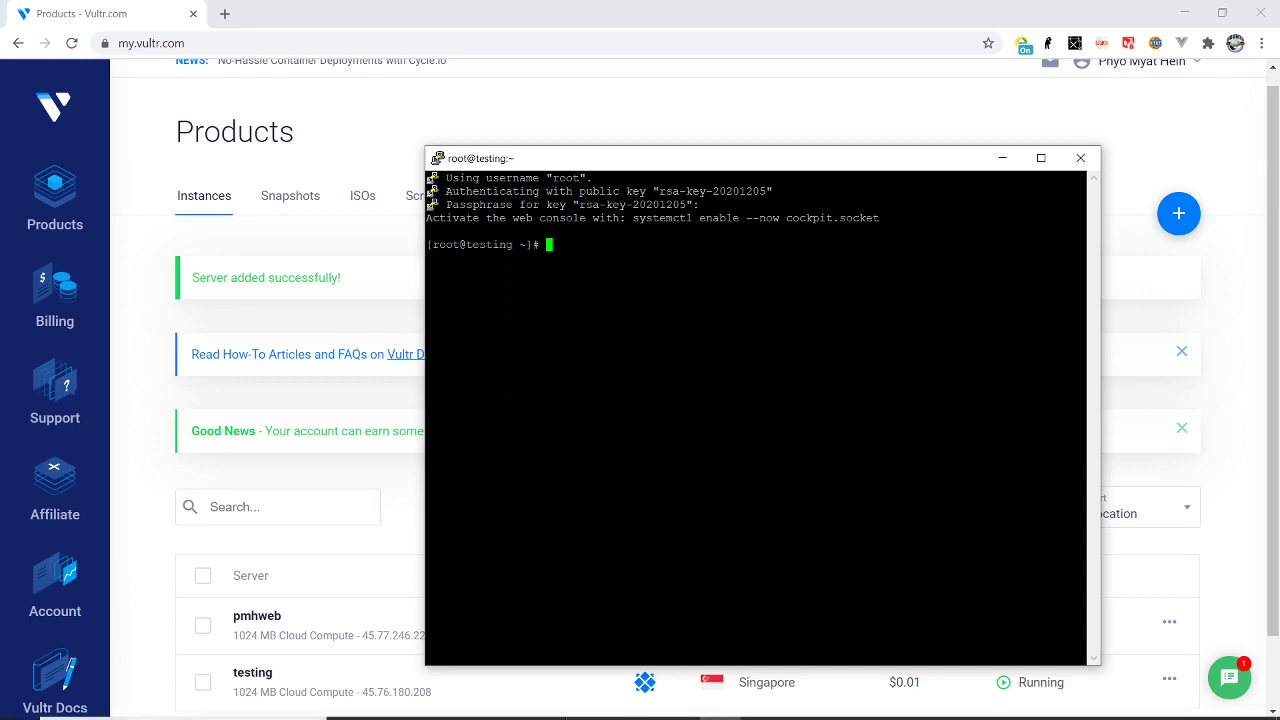
- Open install webserver mynote.txt from E:\pmhweb\2# flutter series in a maximized File Explorer
mouse_move(480, 712)
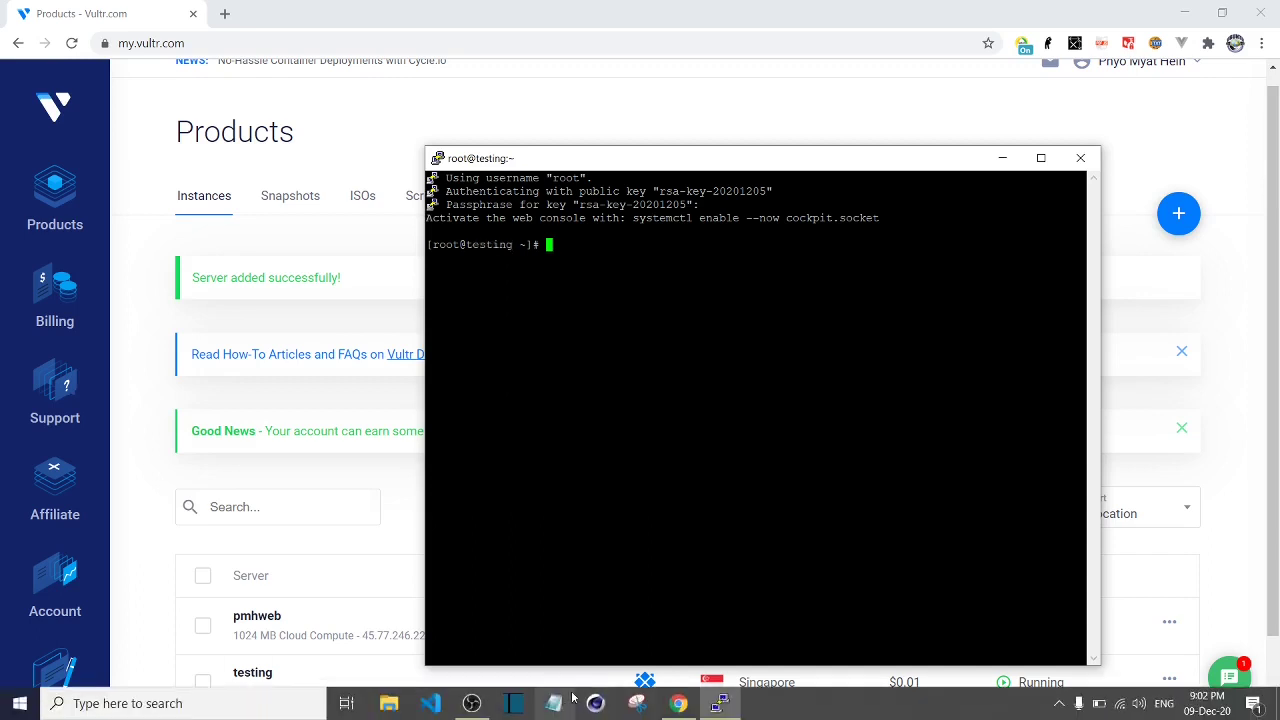
left_click(389, 703)
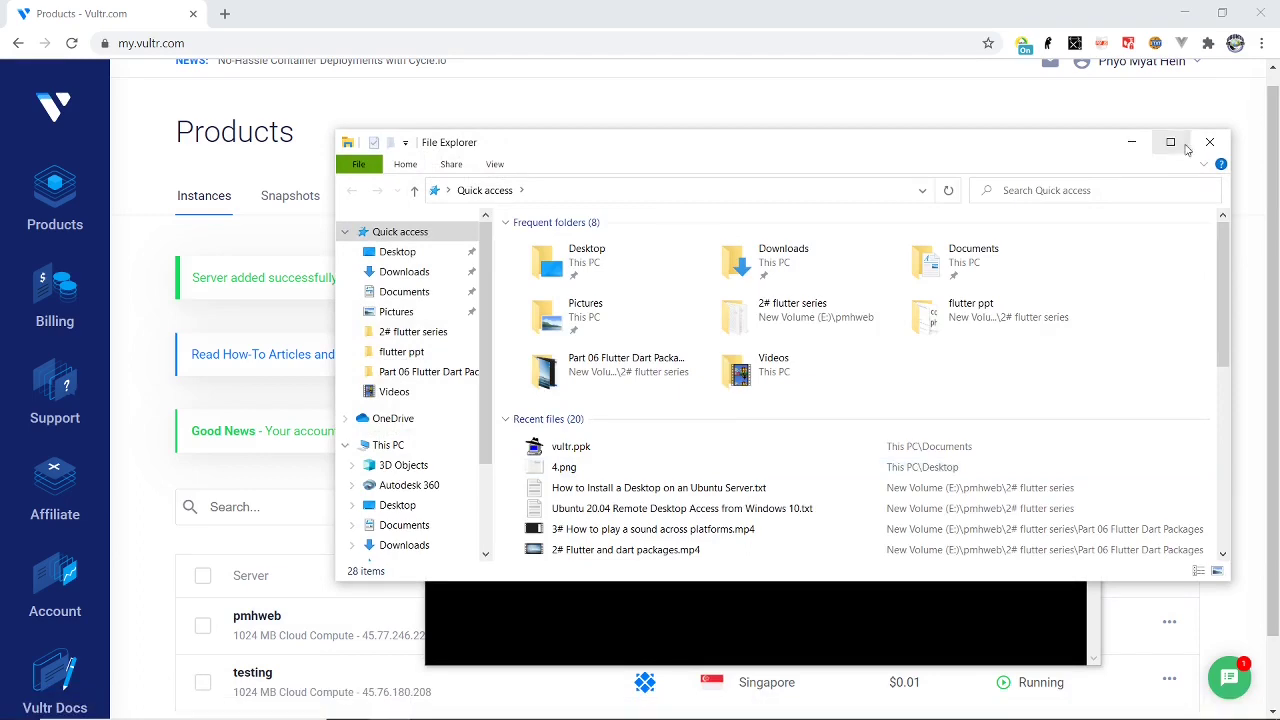
left_click(1170, 141)
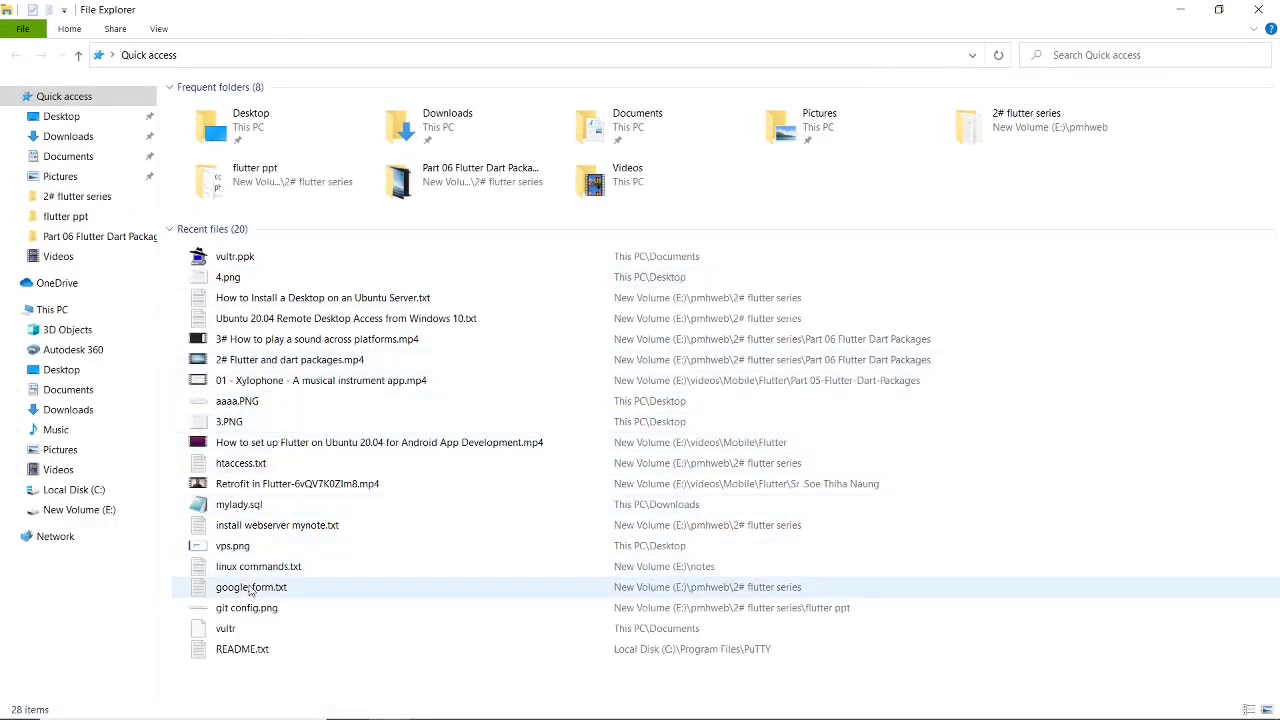
left_click(95, 511)
double_click(316, 250)
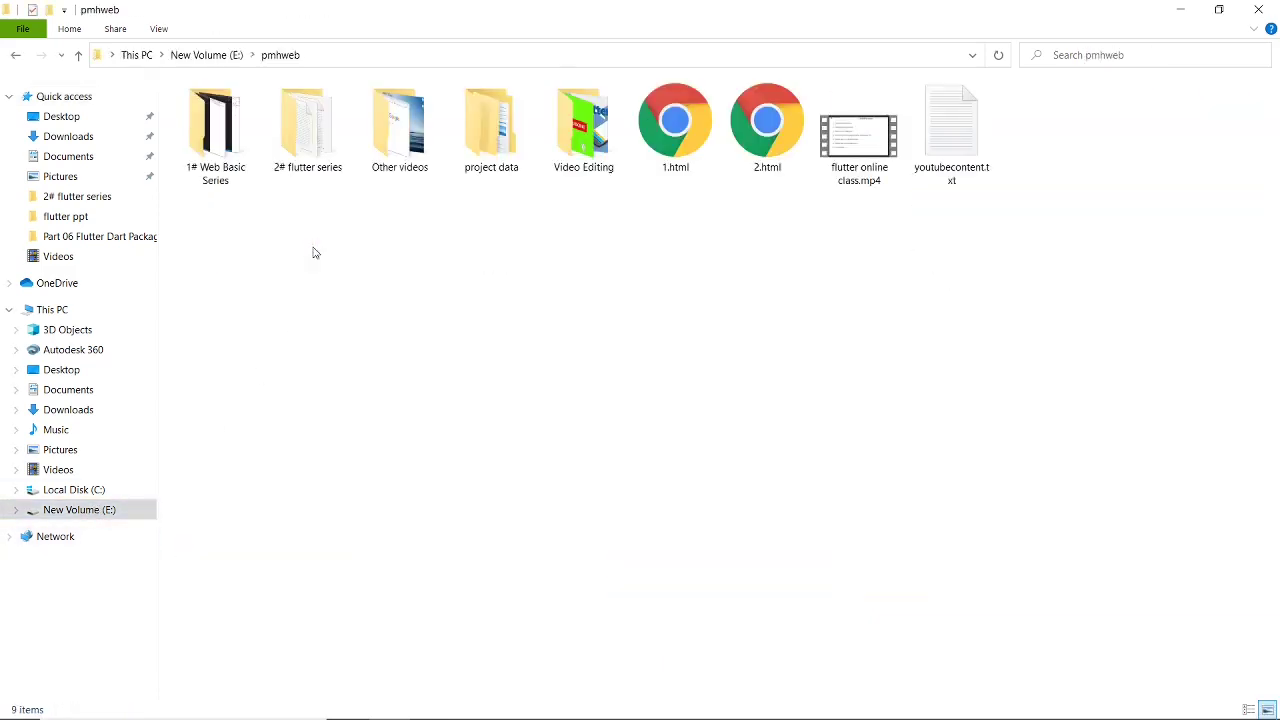
double_click(291, 150)
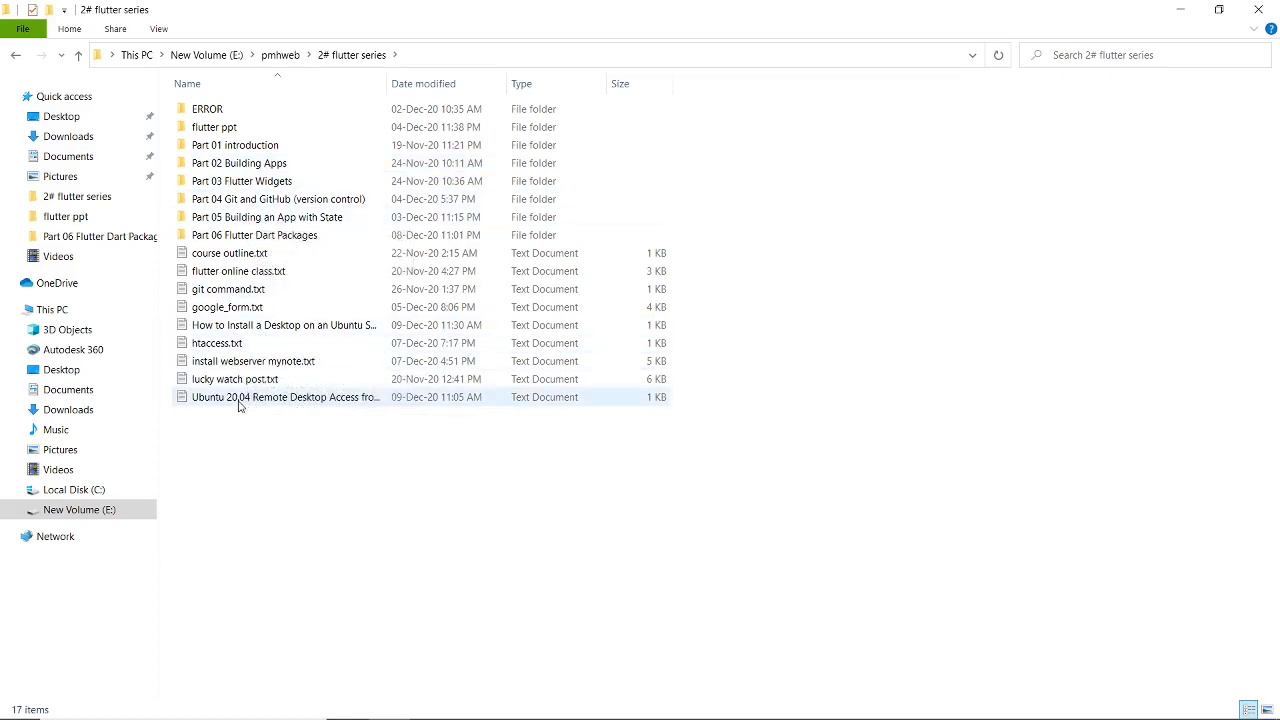
left_click(240, 384)
double_click(246, 361)
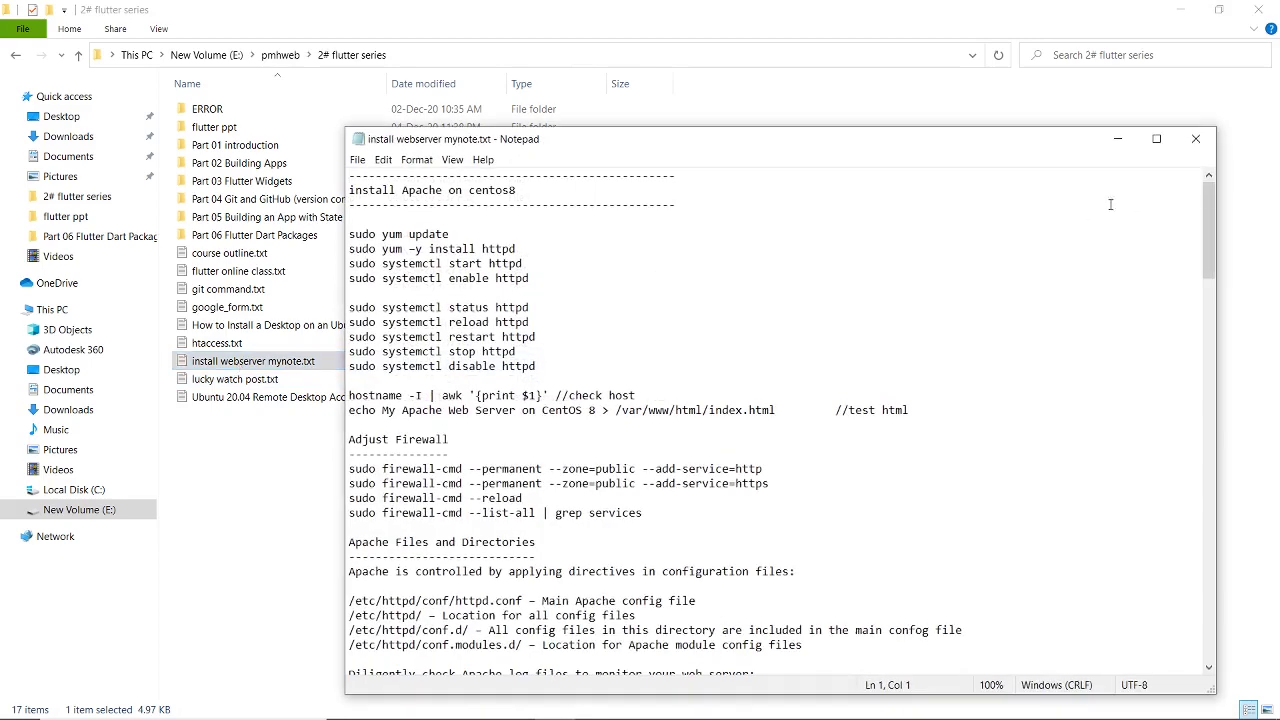
- Maximize the notes and select the 'sudo yum update' command
left_click(1158, 139)
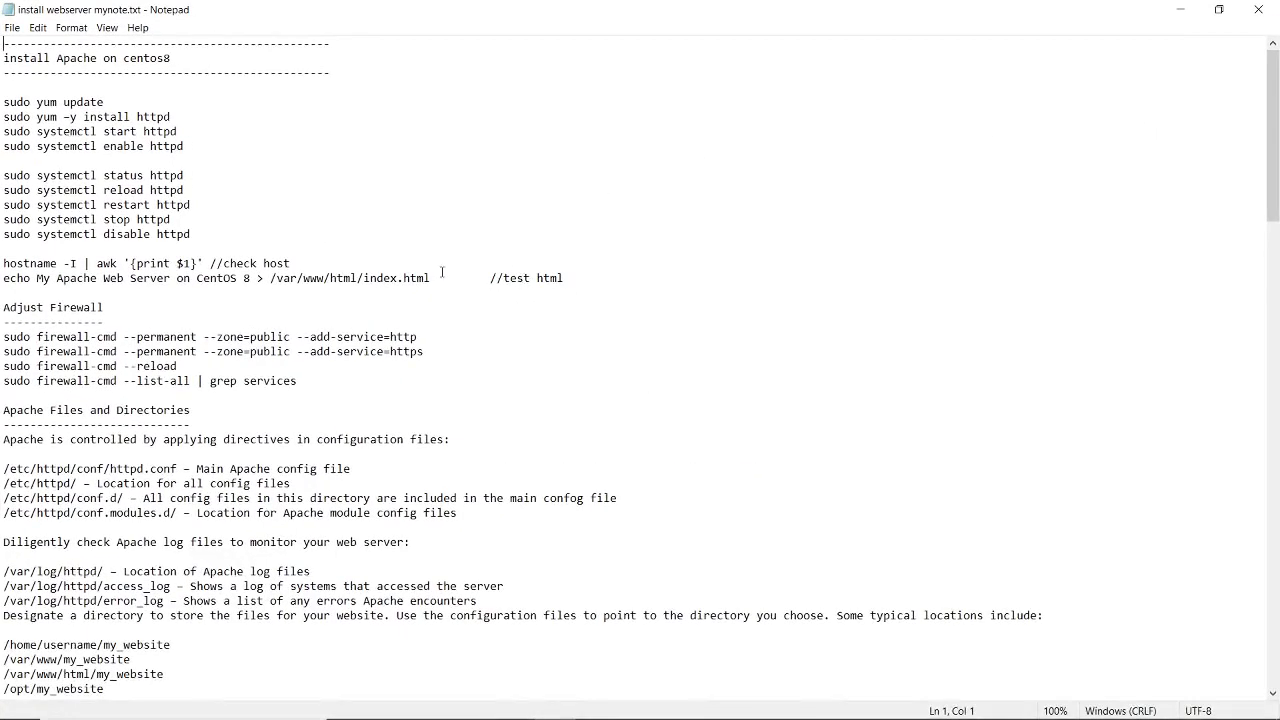
left_click(723, 715)
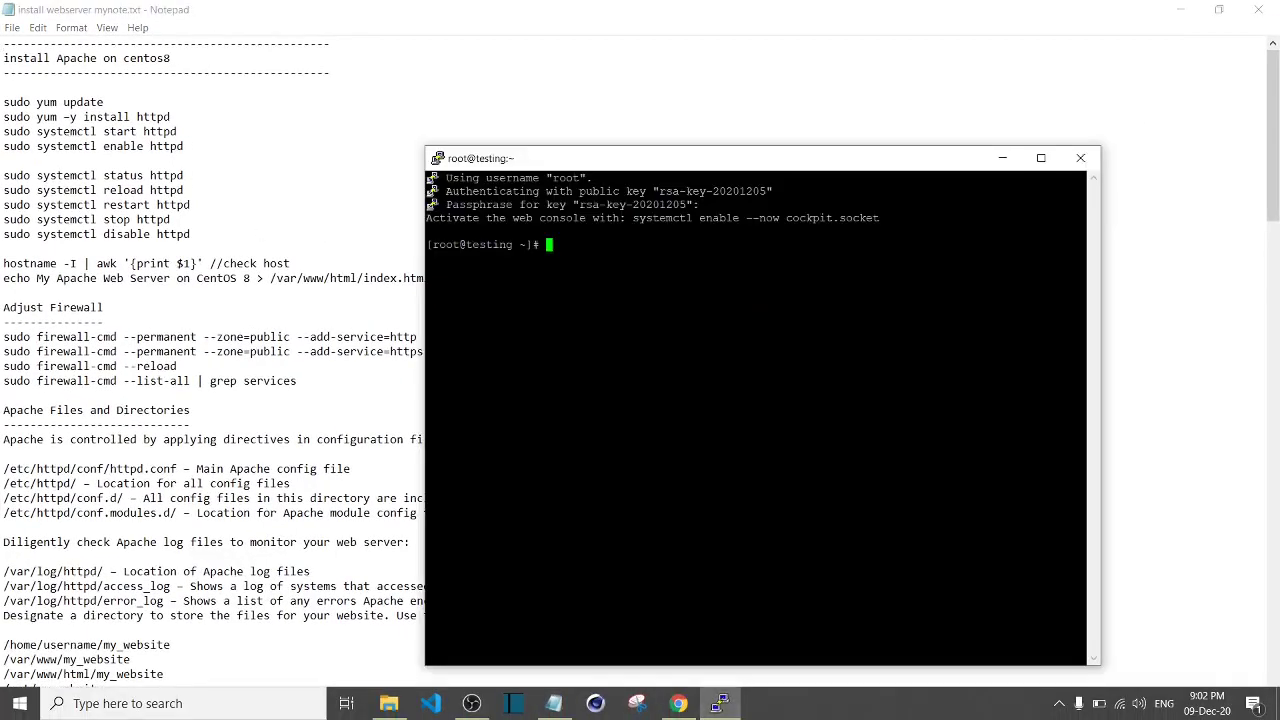
left_click_drag(749, 151, 756, 69)
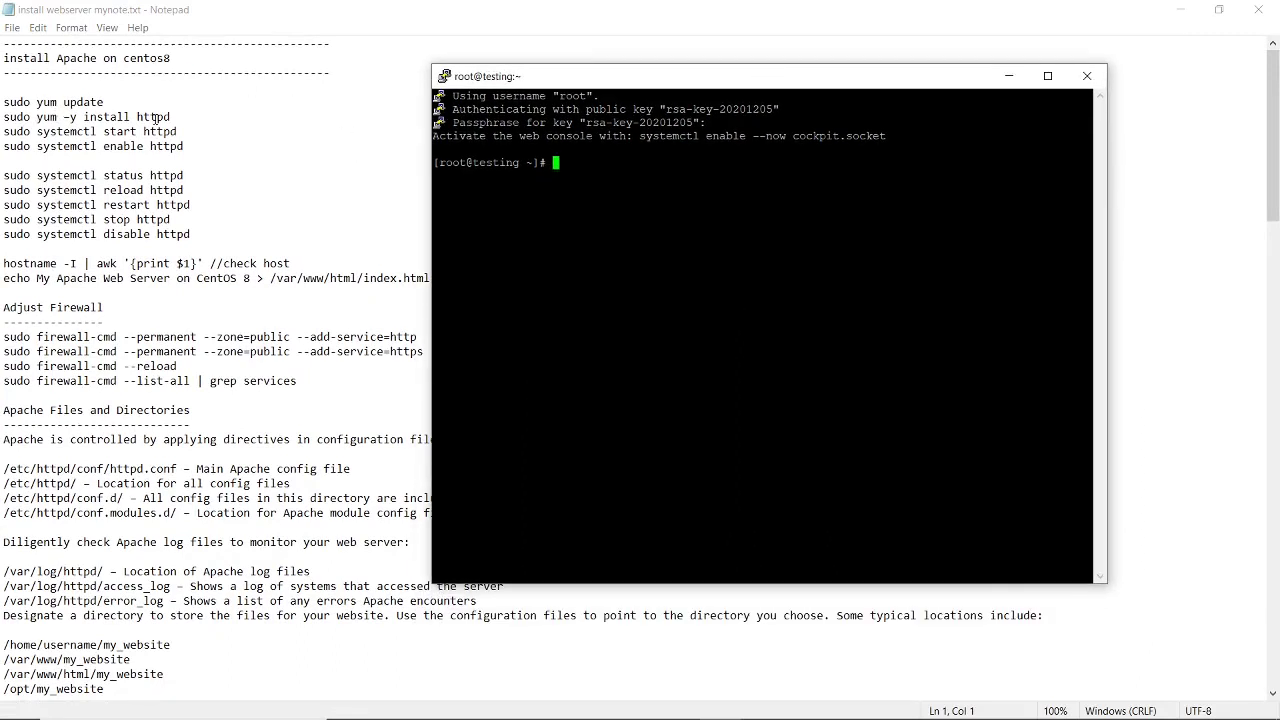
left_click(104, 102)
left_click_drag(104, 102, 5, 104)
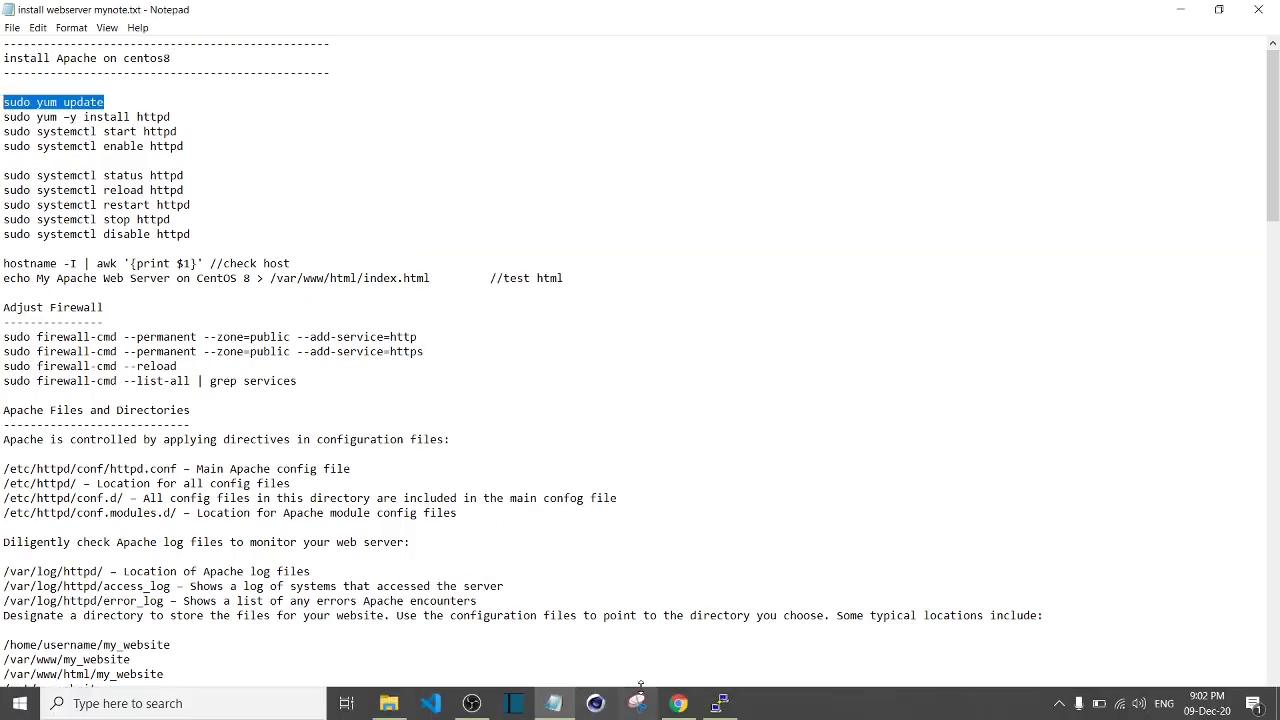
- Snap the Notepad notes window to the left half of the screen
left_click(720, 703)
double_click(766, 9)
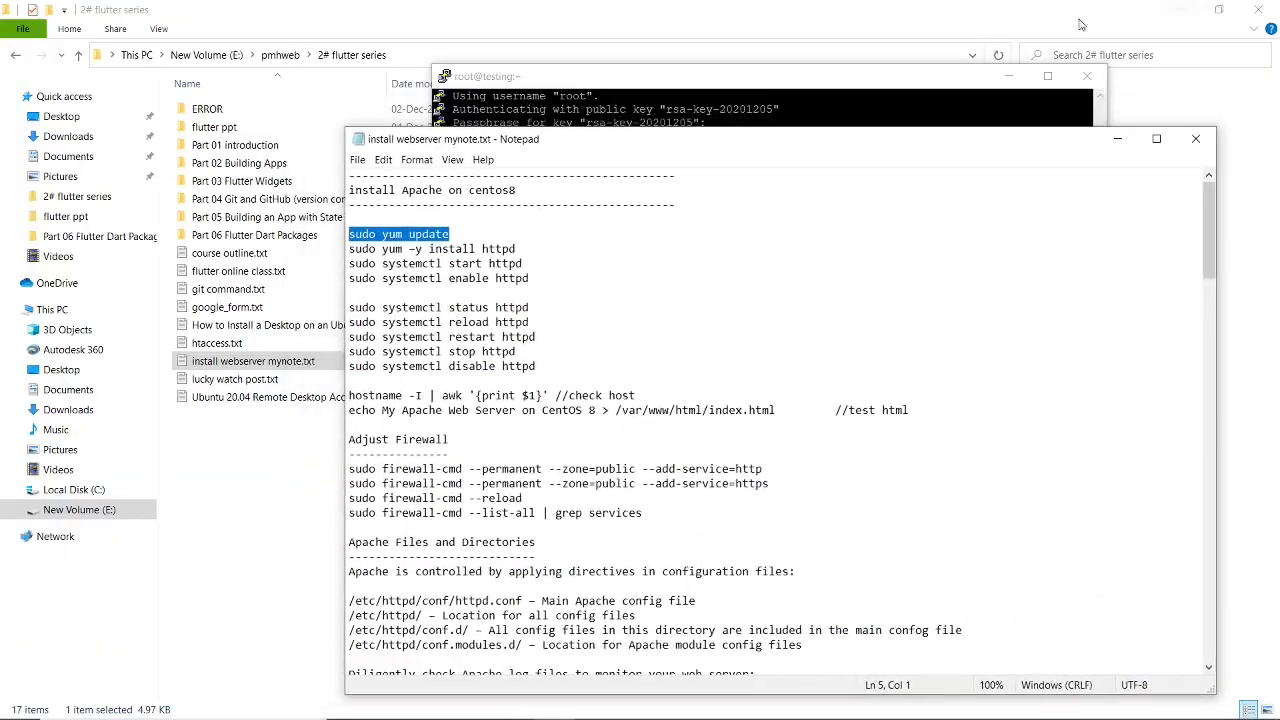
left_click_drag(788, 139, 619, 133)
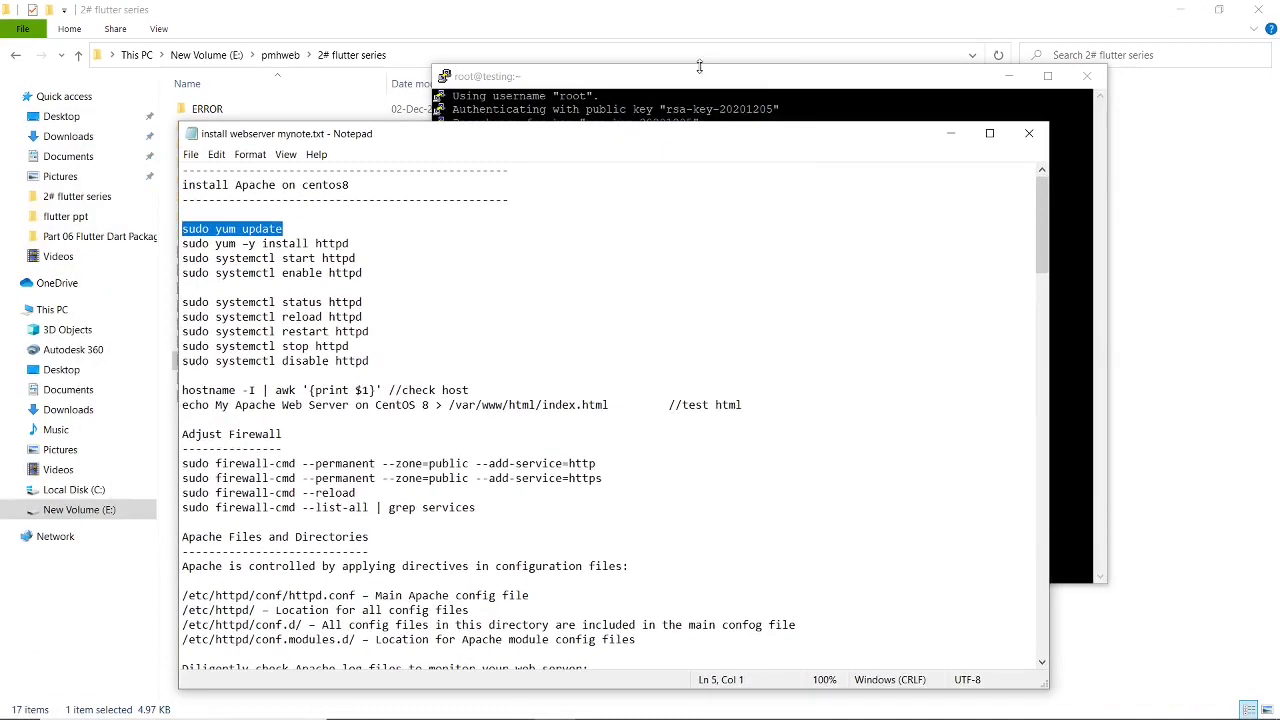
left_click_drag(690, 87, 863, 115)
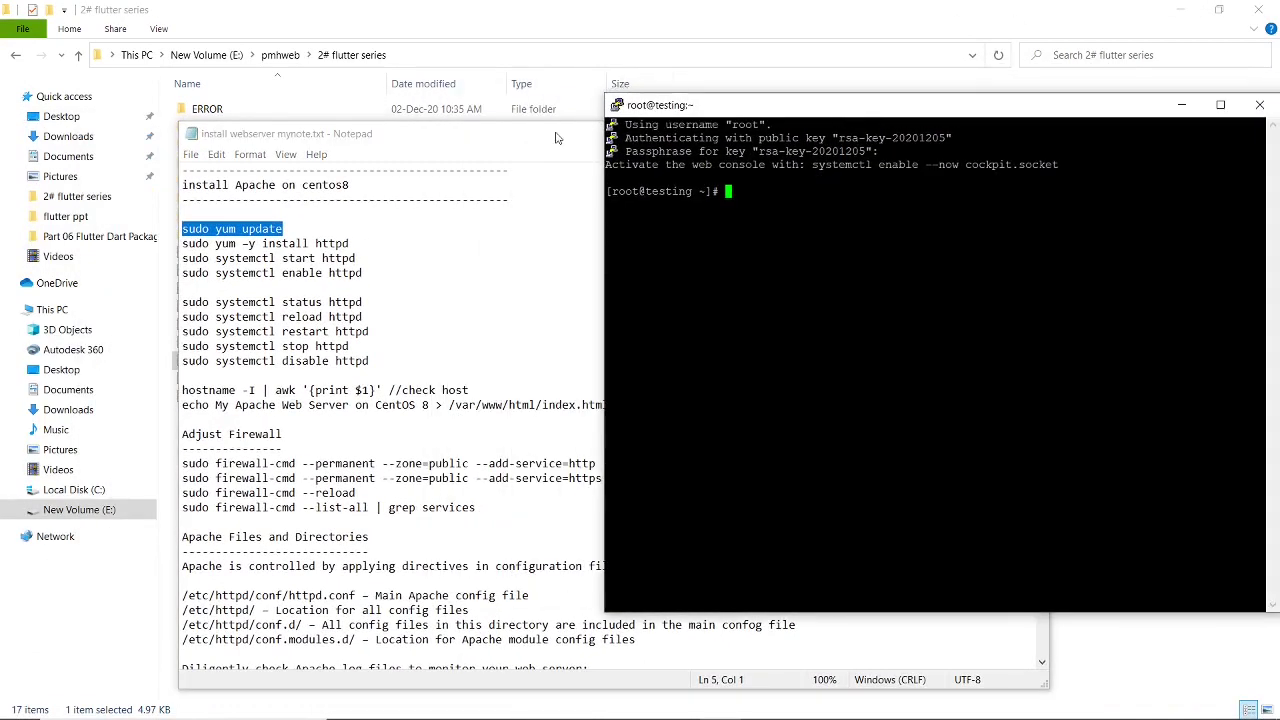
left_click(400, 133)
left_click(935, 133)
left_click(468, 716)
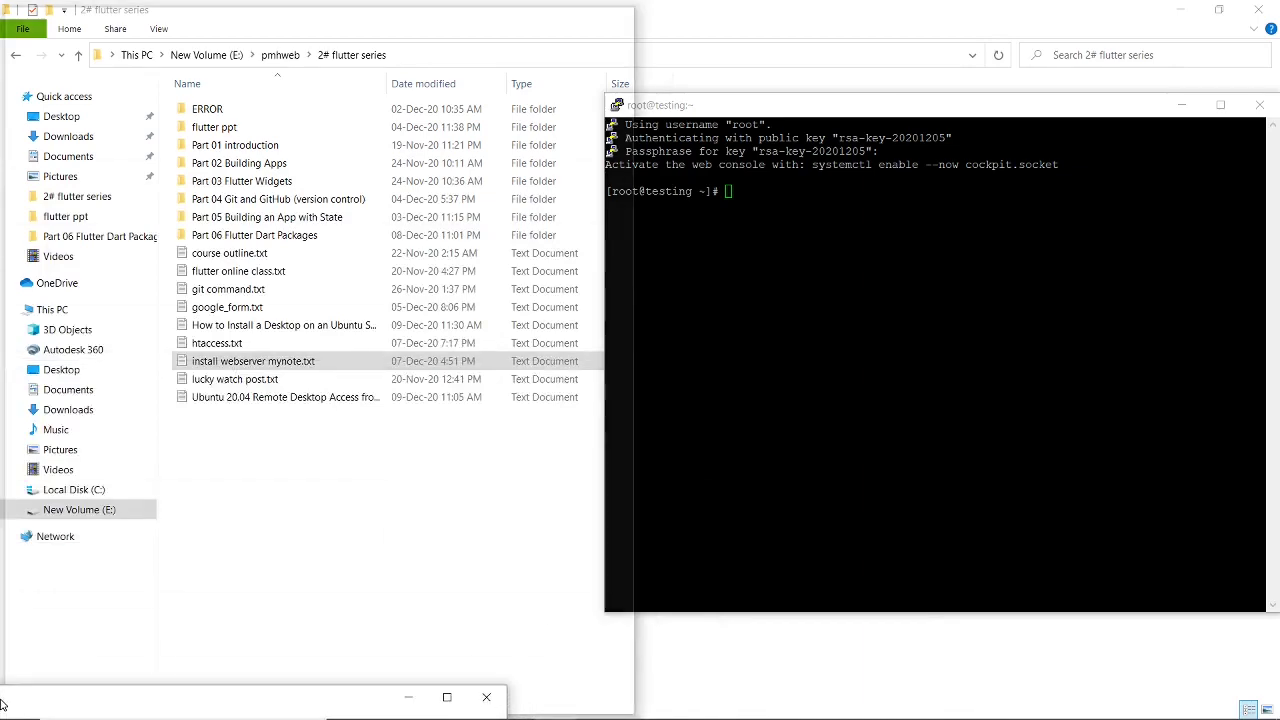
key("super+Left")
- Snap the root@testing PuTTY terminal to the right half of the screen
left_click(731, 182)
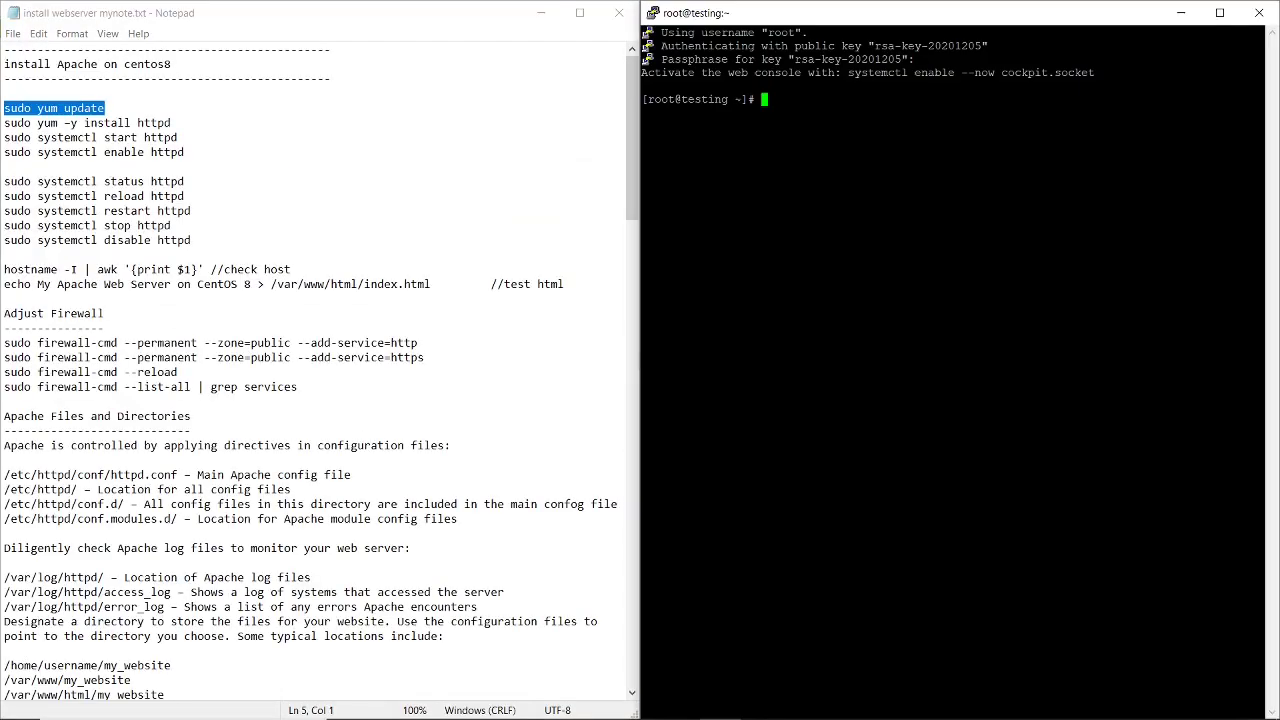
scroll(213, 410, "down", 20)
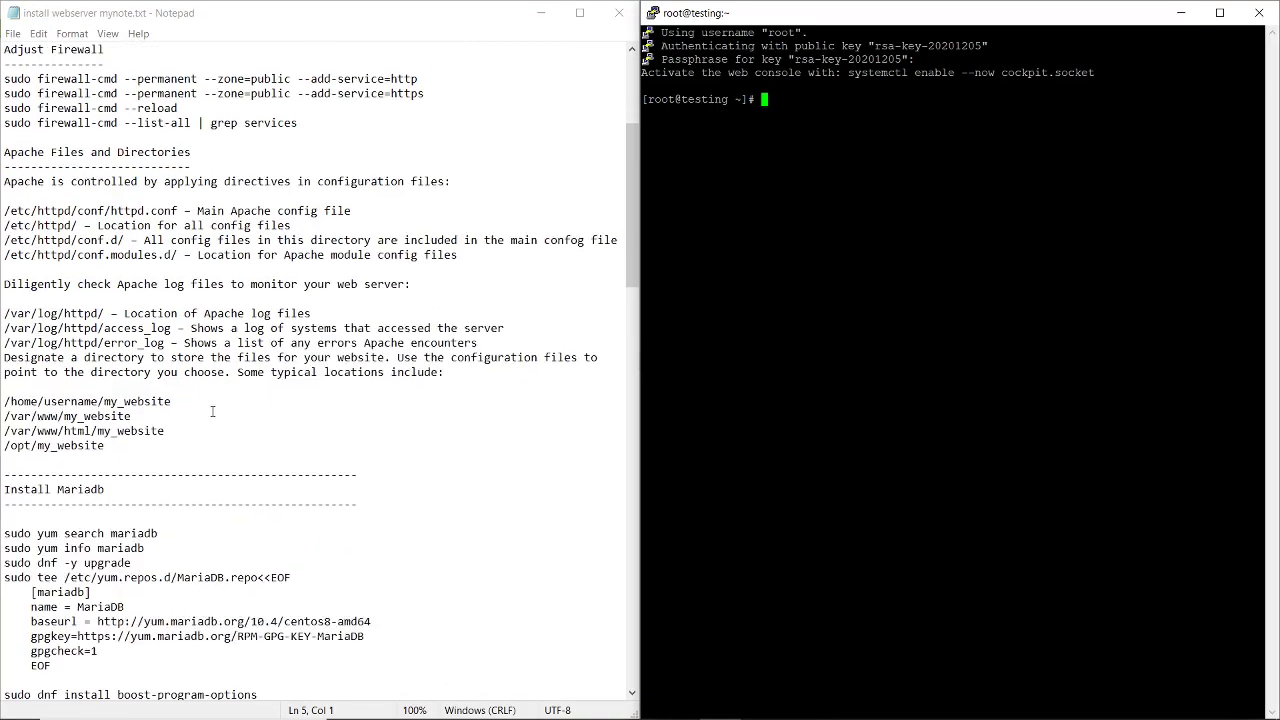
scroll(207, 398, "down", 15)
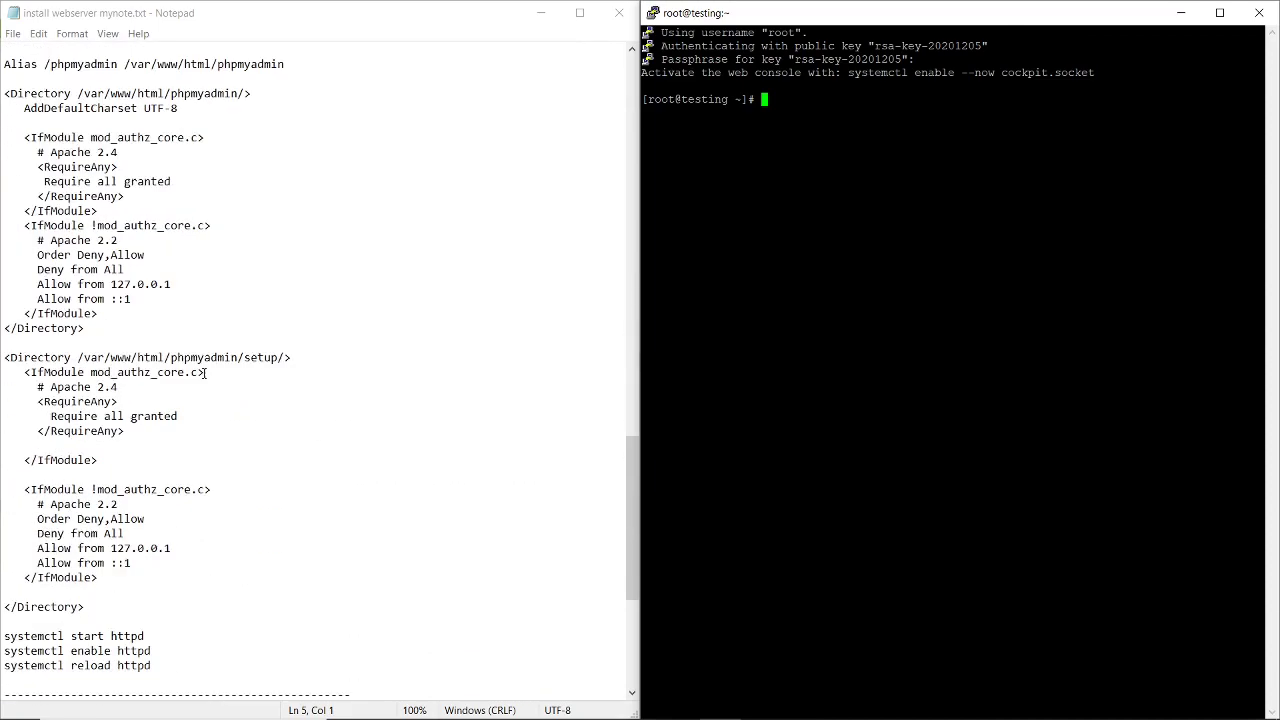
scroll(203, 366, "up", 9)
scroll(213, 362, "up", 20)
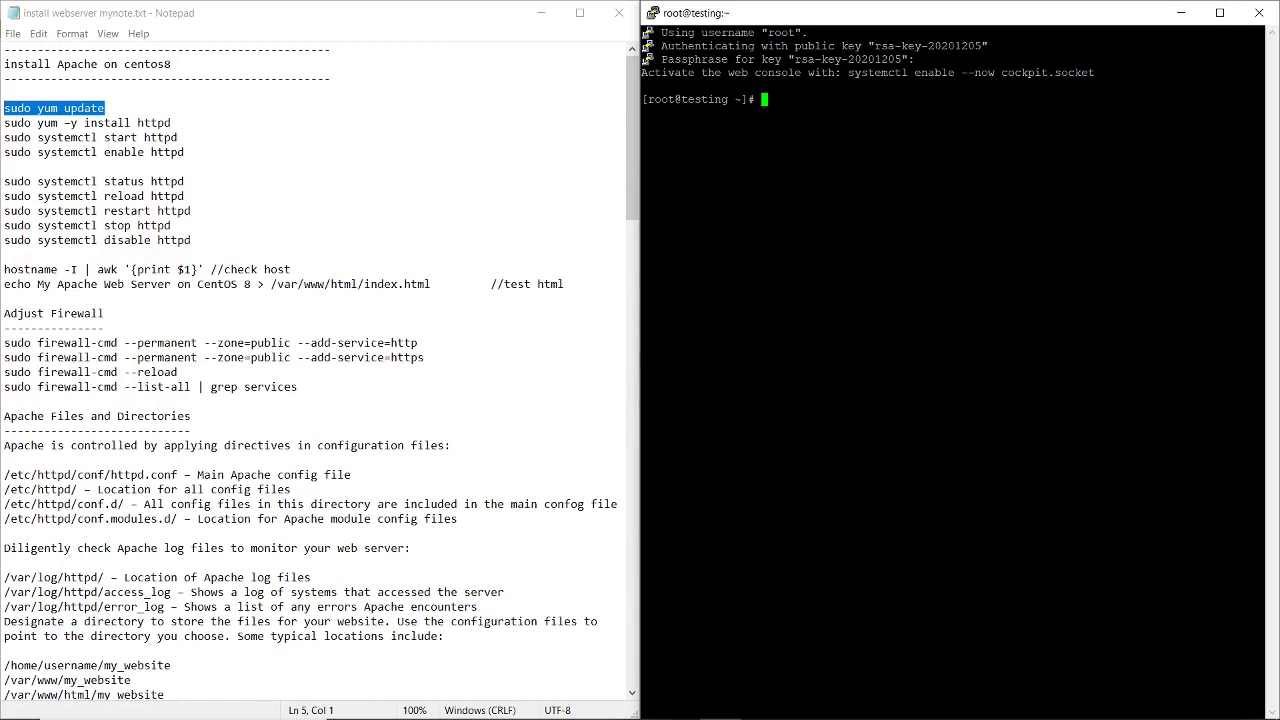
- Paste and run 'sudo yum update' in the testing server terminal
type("sudo yum update")
key("Return")
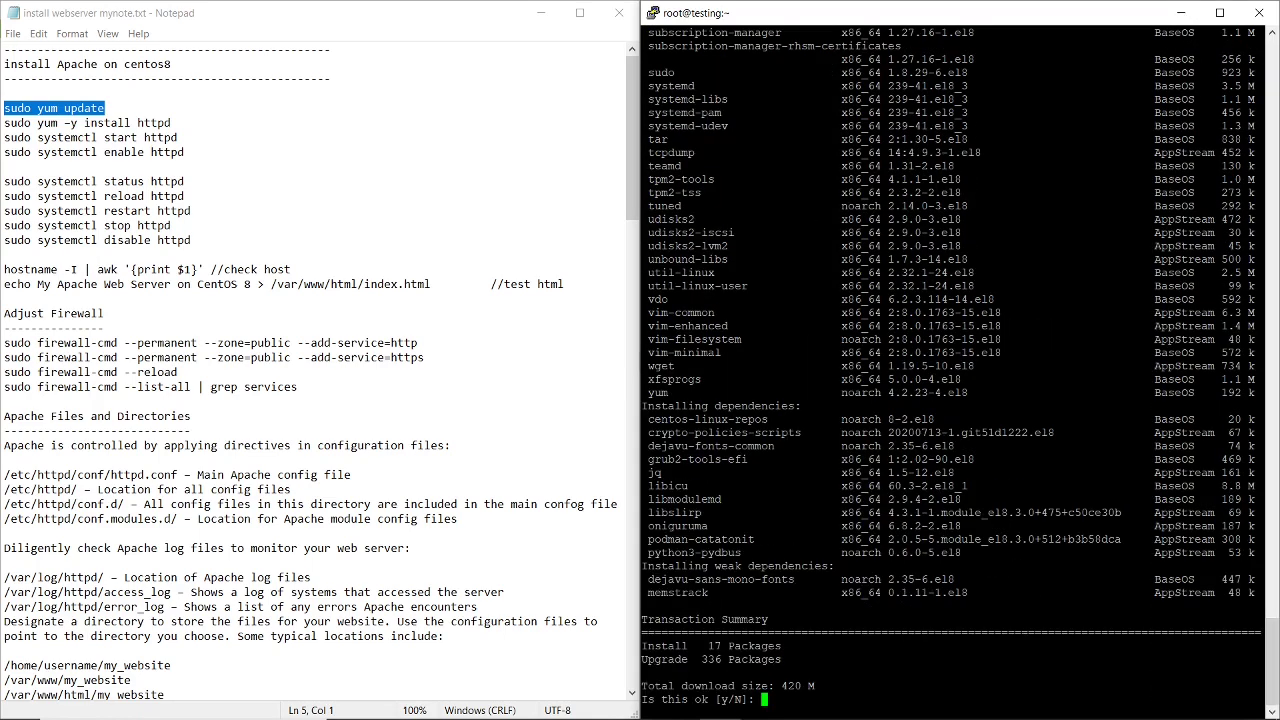
- Approve the yum update so it downloads 353 packages (420 MB) and starts applying them
type("y")
key("Return")
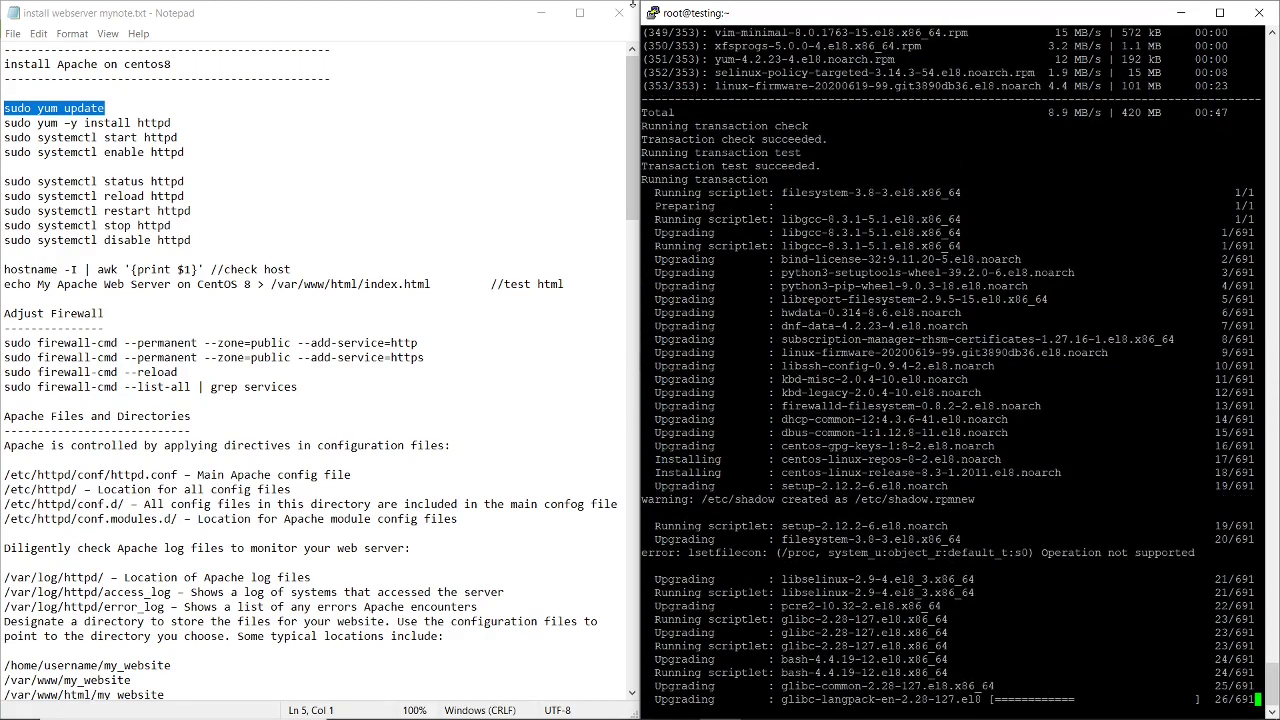
- Check OBS and scroll the notes while yum upgrades, then search Windows for 'win' to find WinSCP
mouse_move(425, 710)
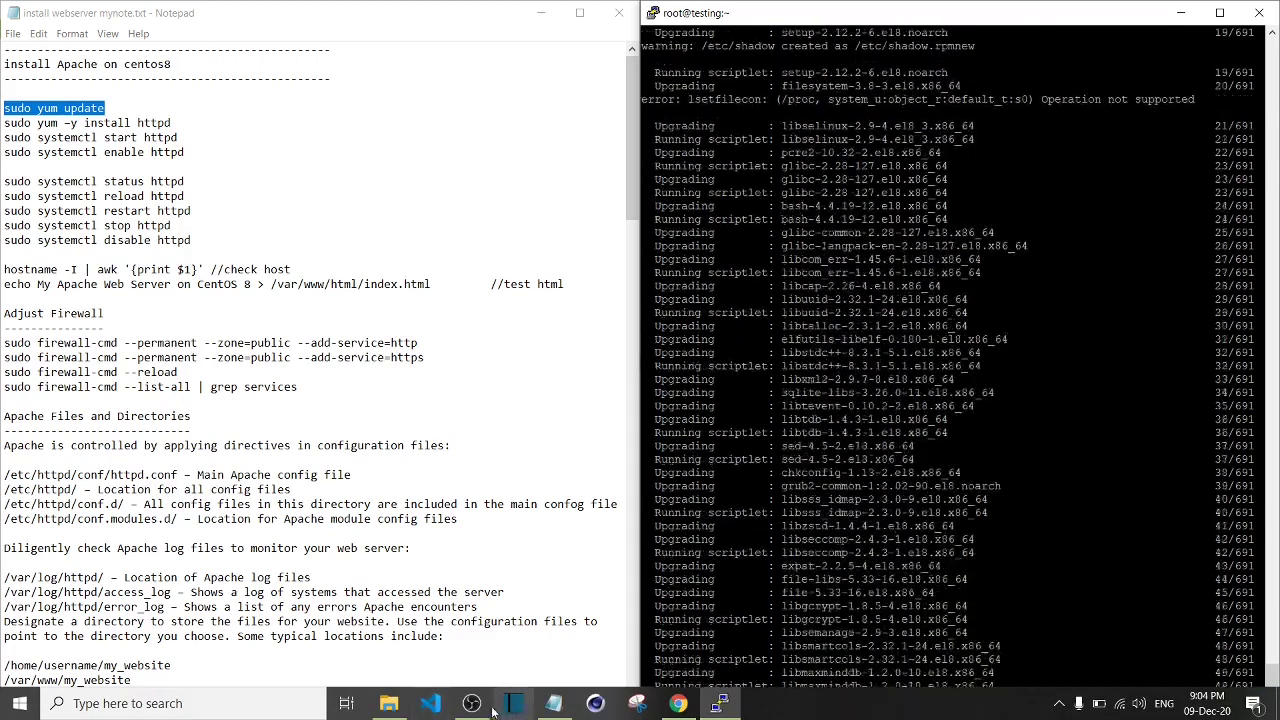
left_click(472, 704)
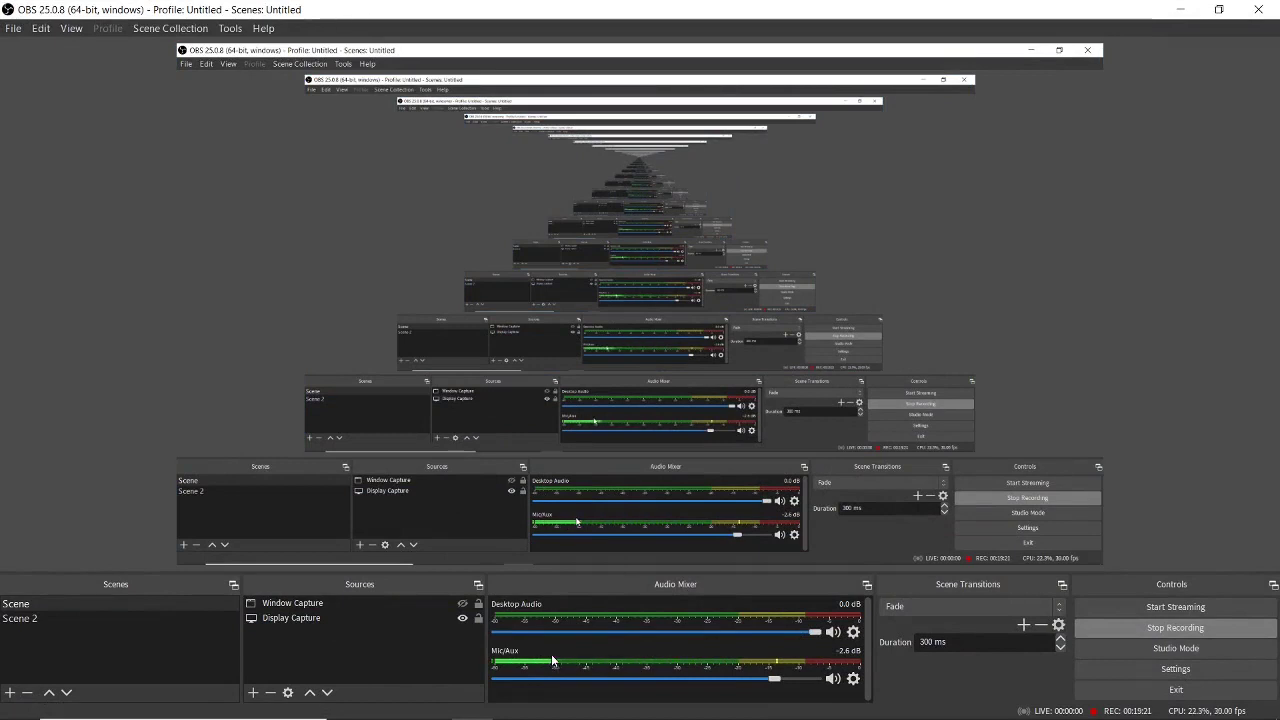
mouse_move(555, 715)
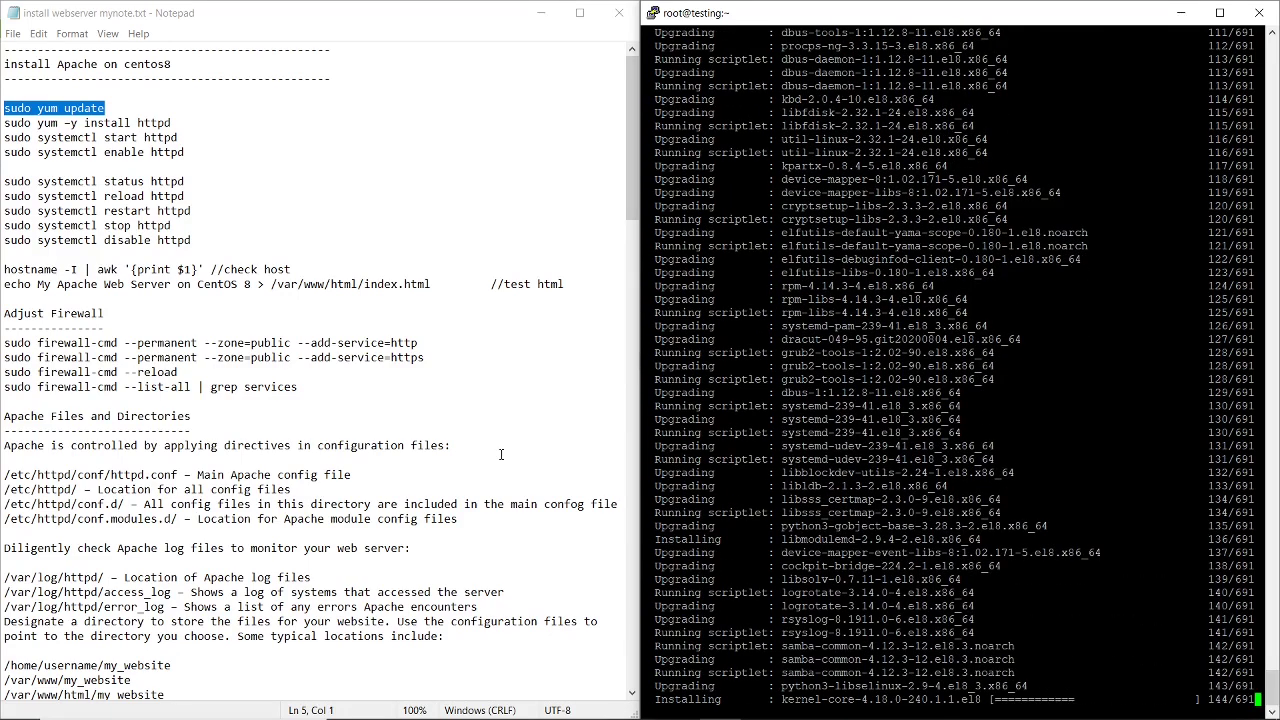
scroll(220, 450, "down", 5)
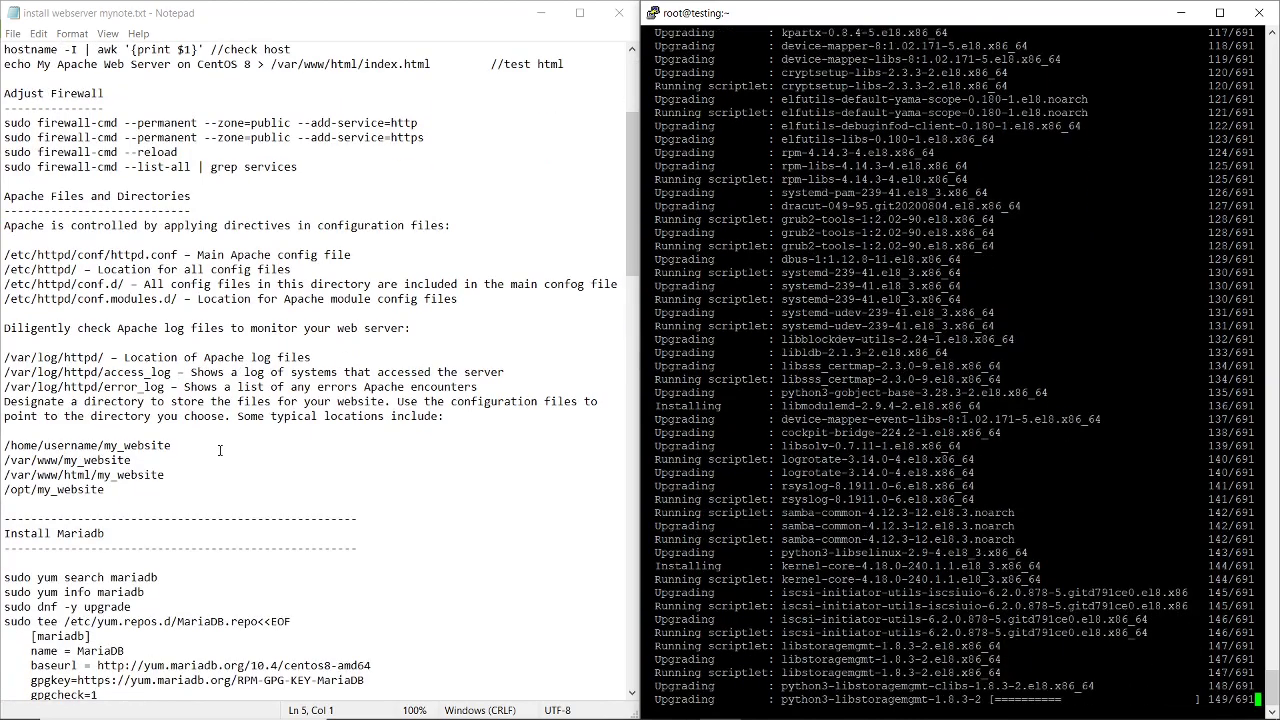
scroll(220, 450, "down", 15)
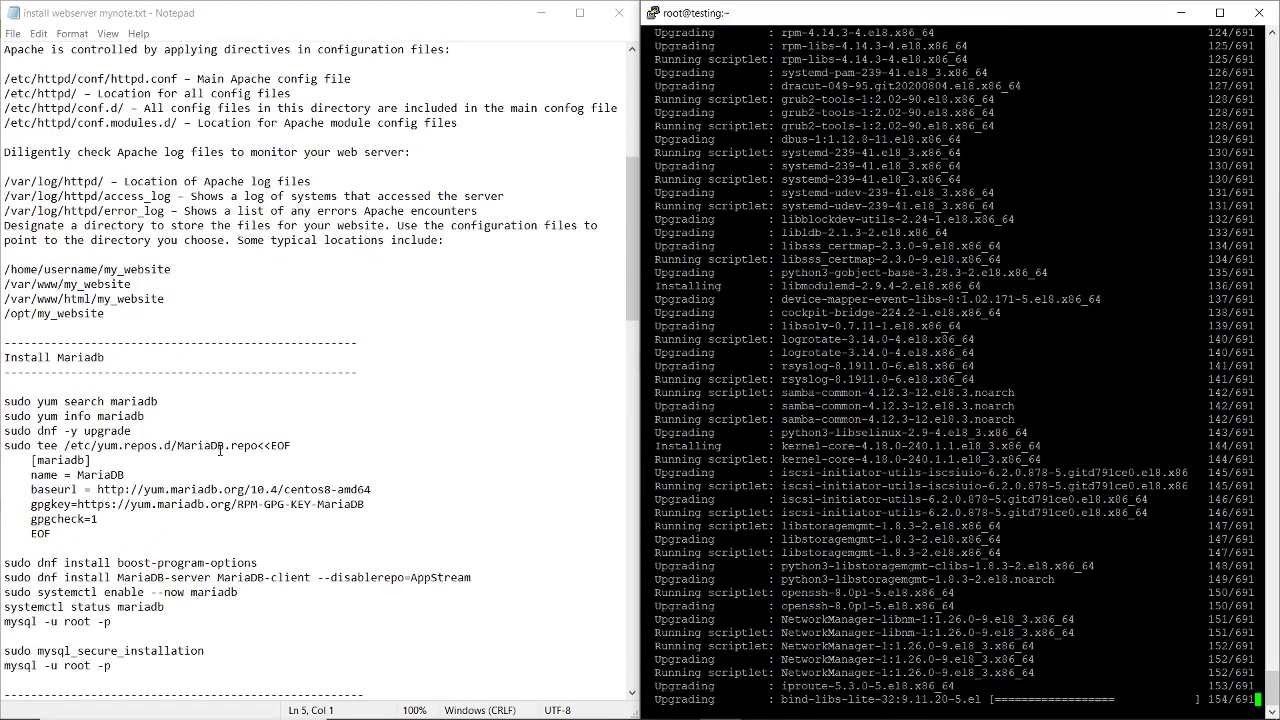
scroll(220, 450, "down", 15)
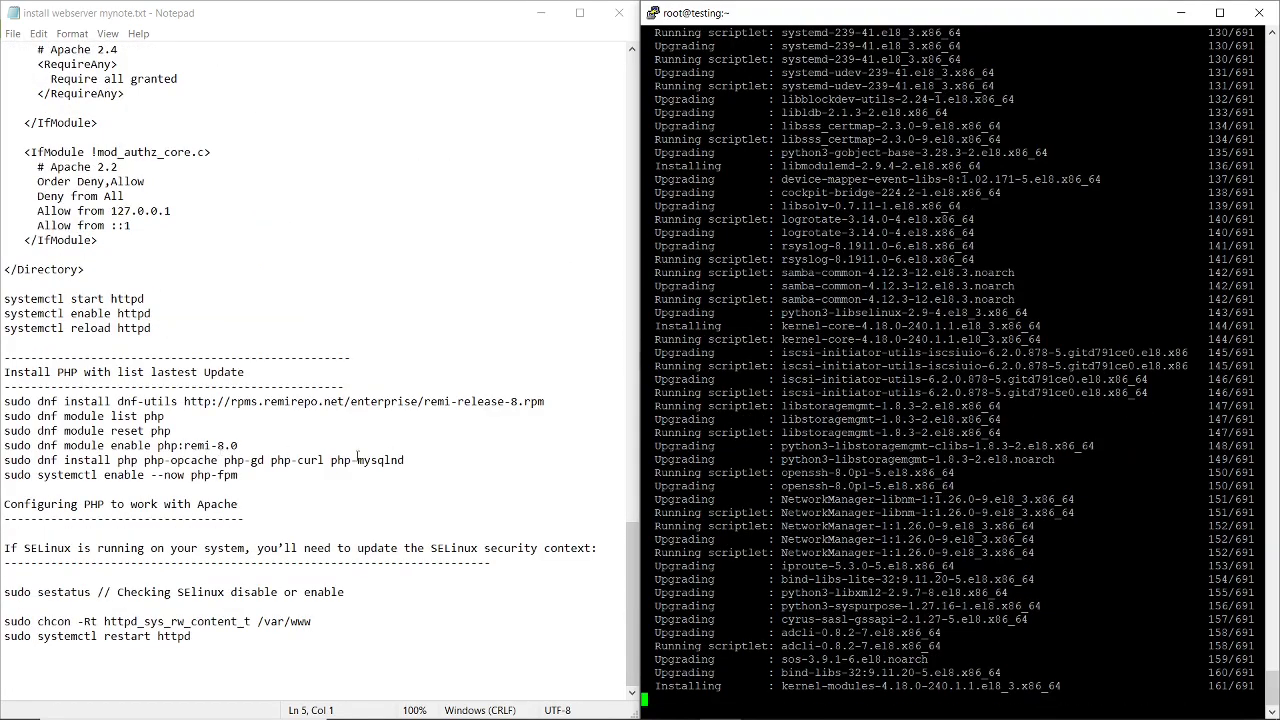
scroll(209, 217, "up", 20)
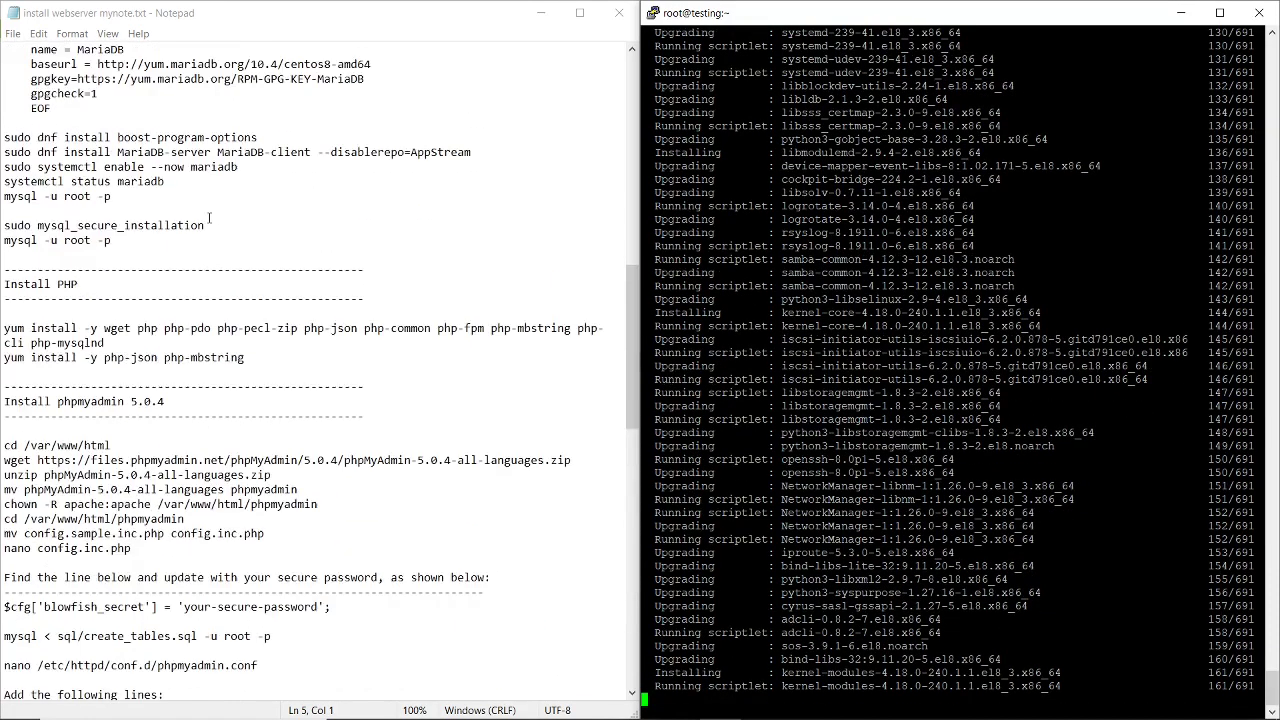
scroll(209, 217, "up", 20)
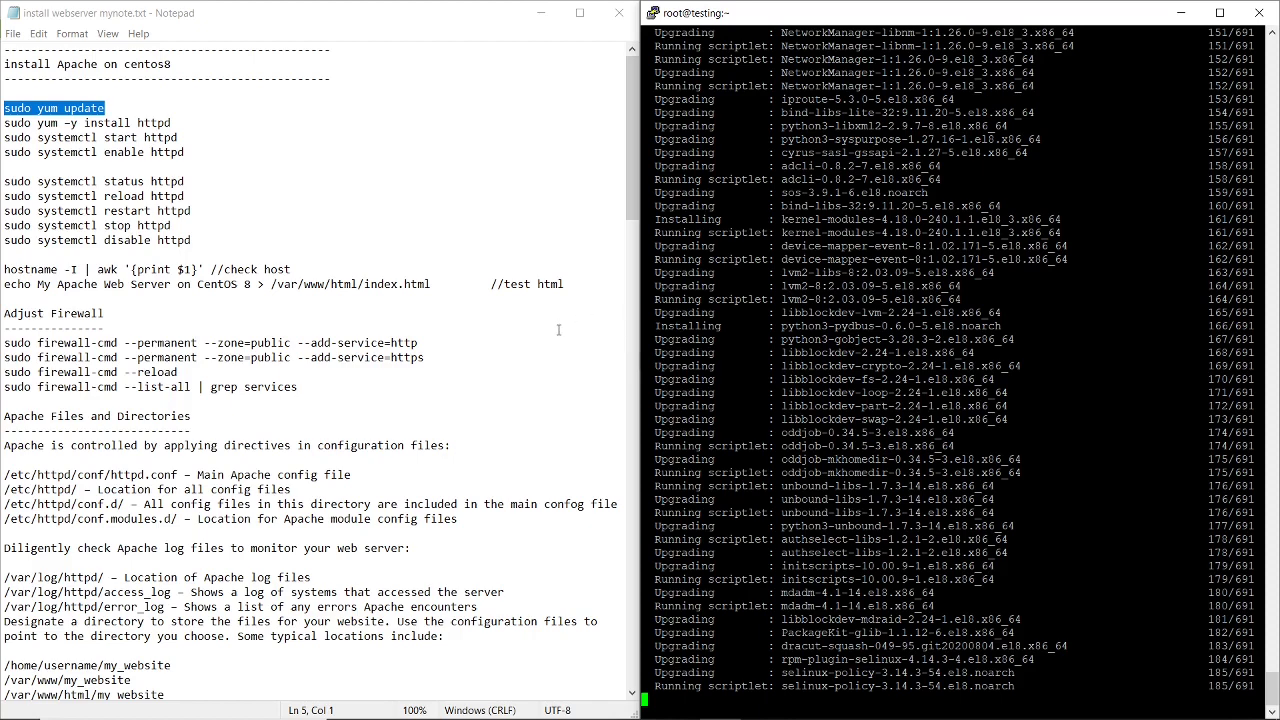
key("super")
type("win")
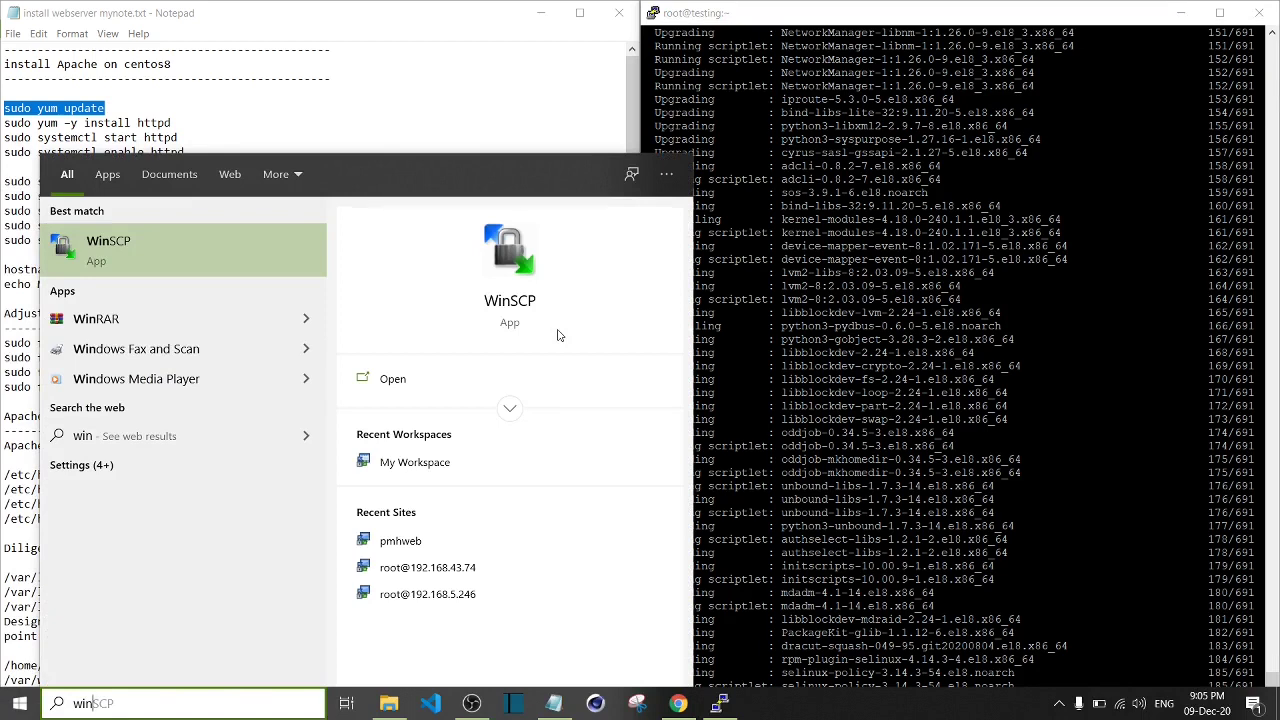
- Launch WinSCP, view the saved pmhweb session, then return to Chrome's Vultr Products page
key("Return")
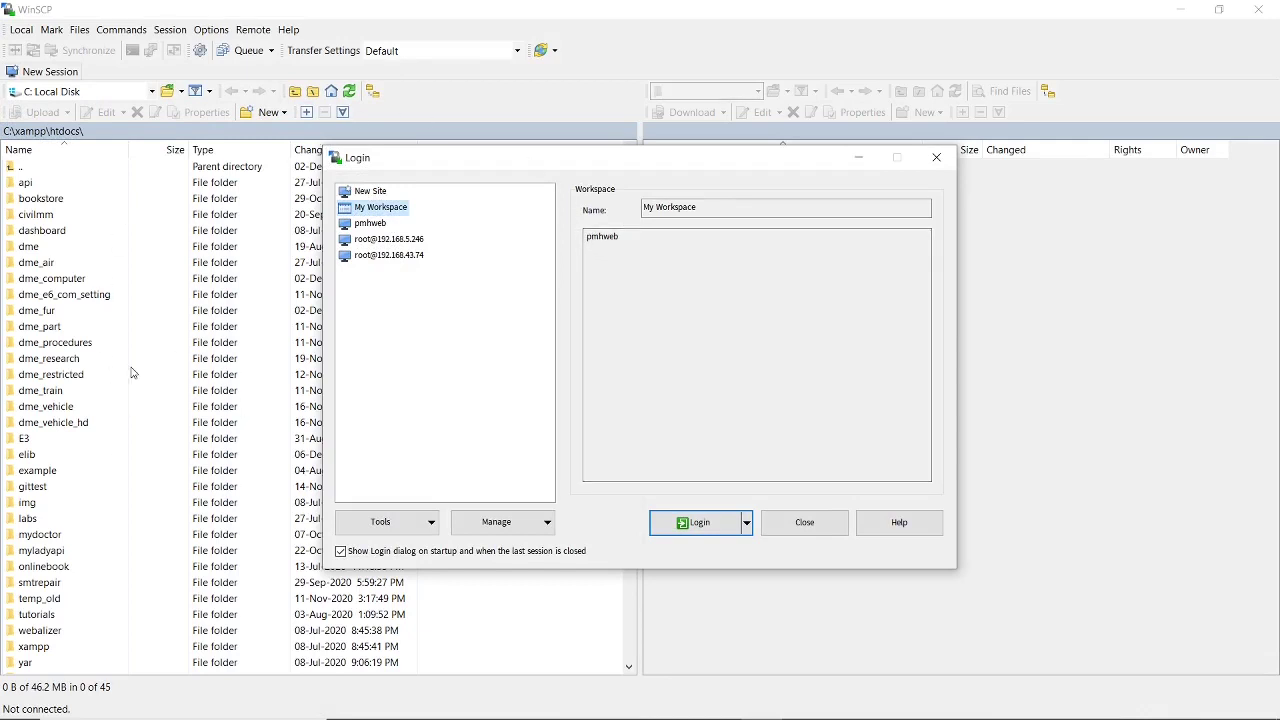
left_click(27, 142)
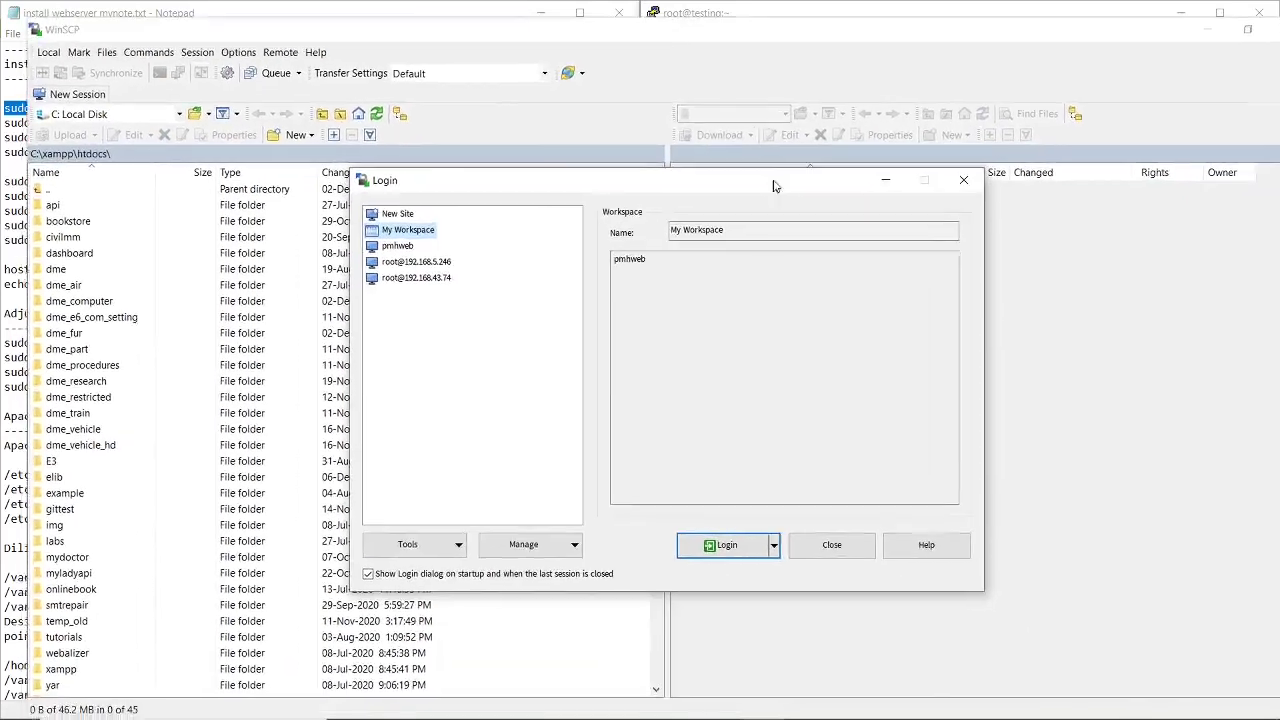
left_click(406, 245)
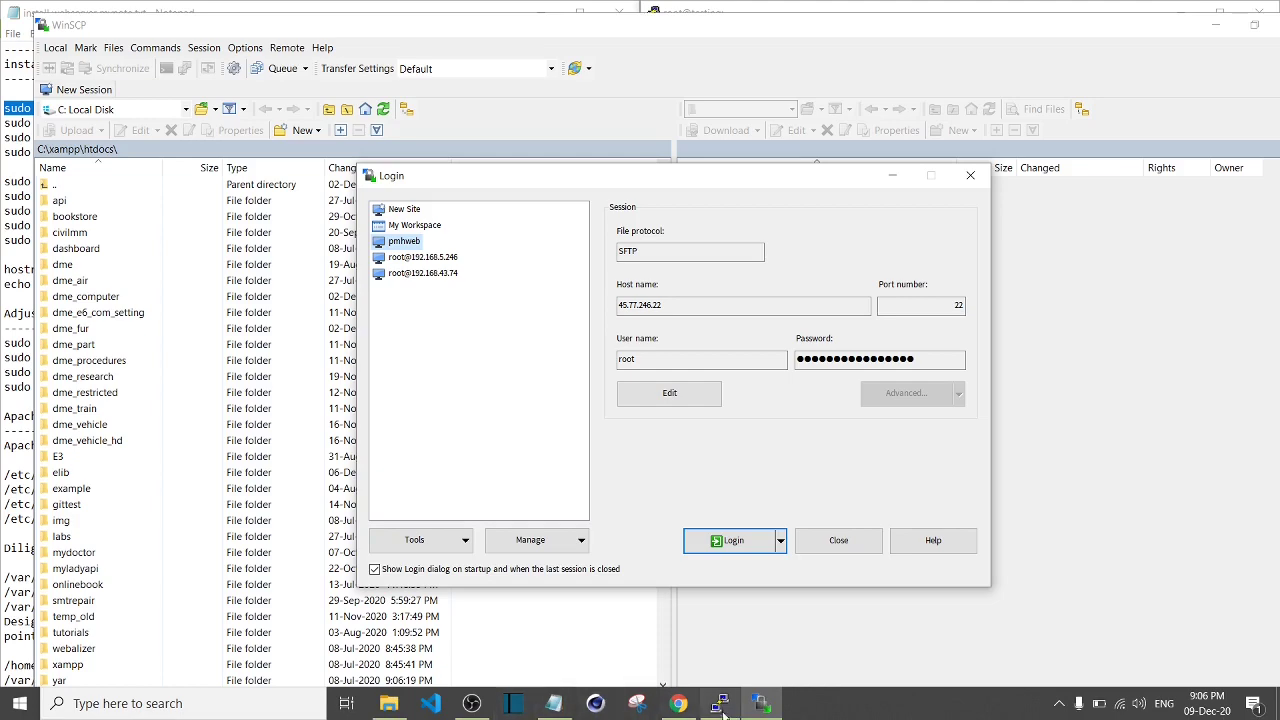
left_click(680, 705)
scroll(371, 529, "down", 2)
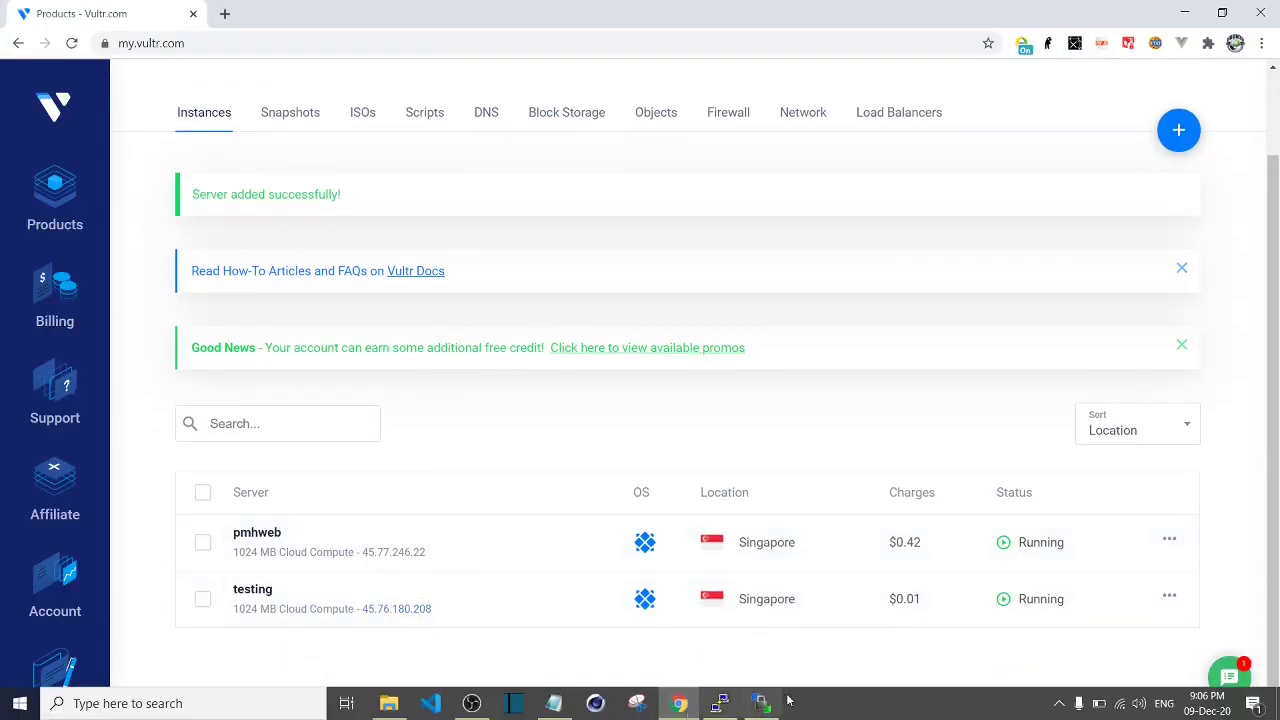
- Start a new WinSCP site with host 45.76.180.208 and user root
left_click(760, 705)
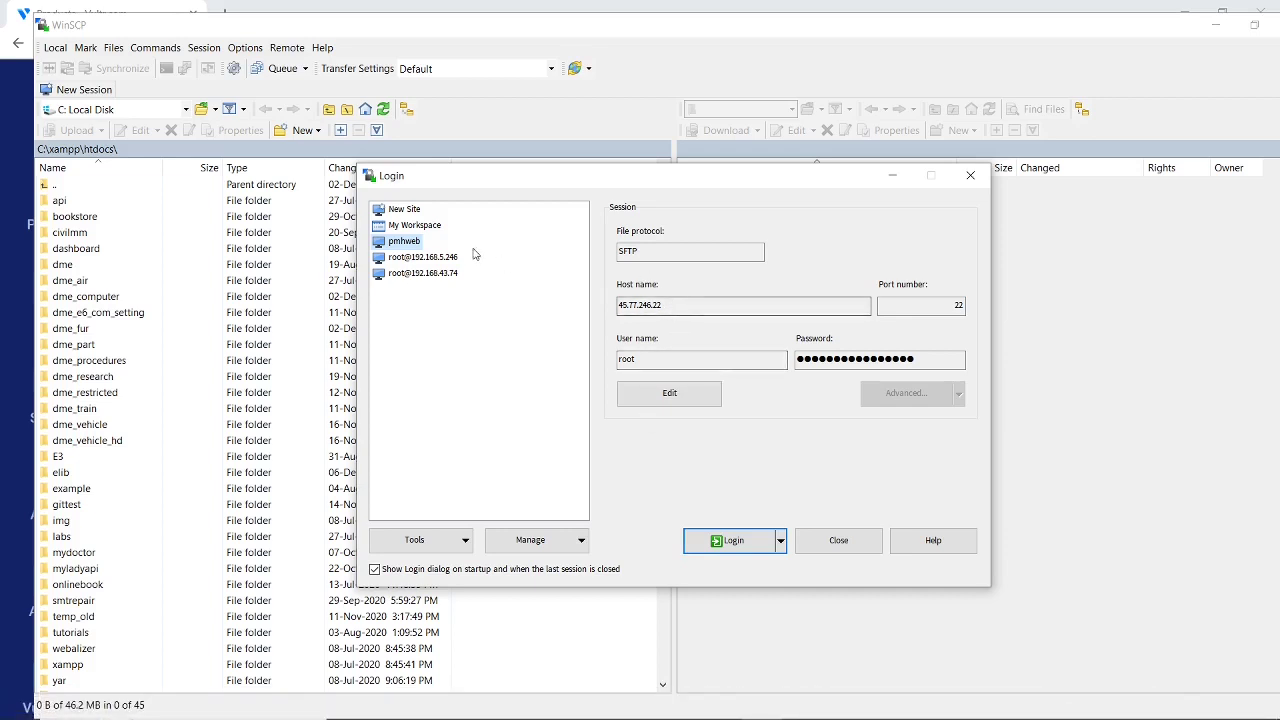
left_click(404, 212)
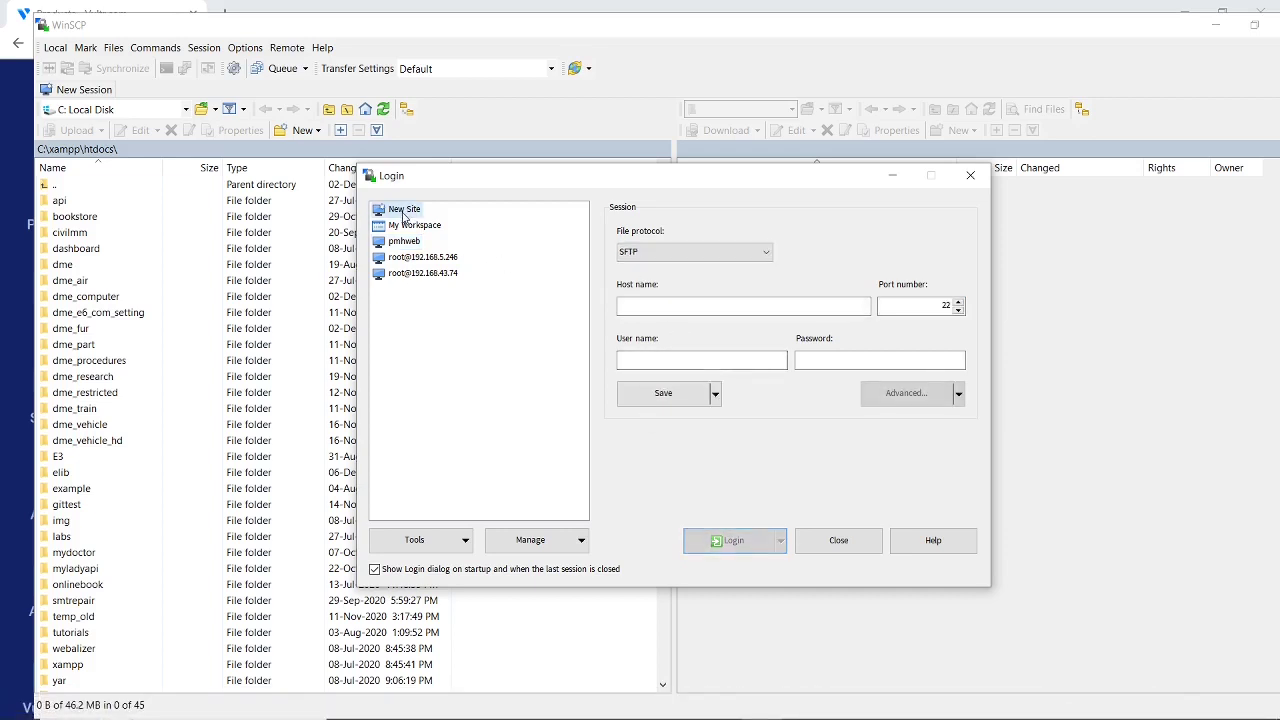
left_click(650, 306)
key("ctrl+v")
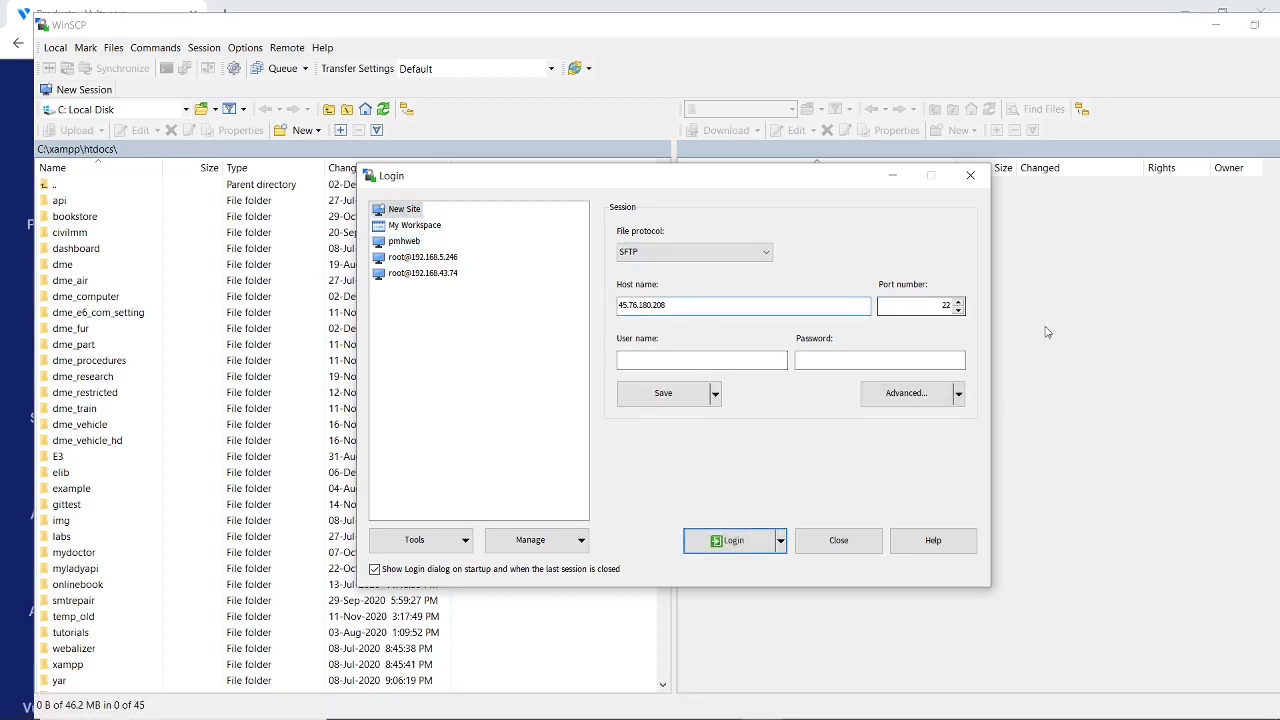
left_click(739, 361)
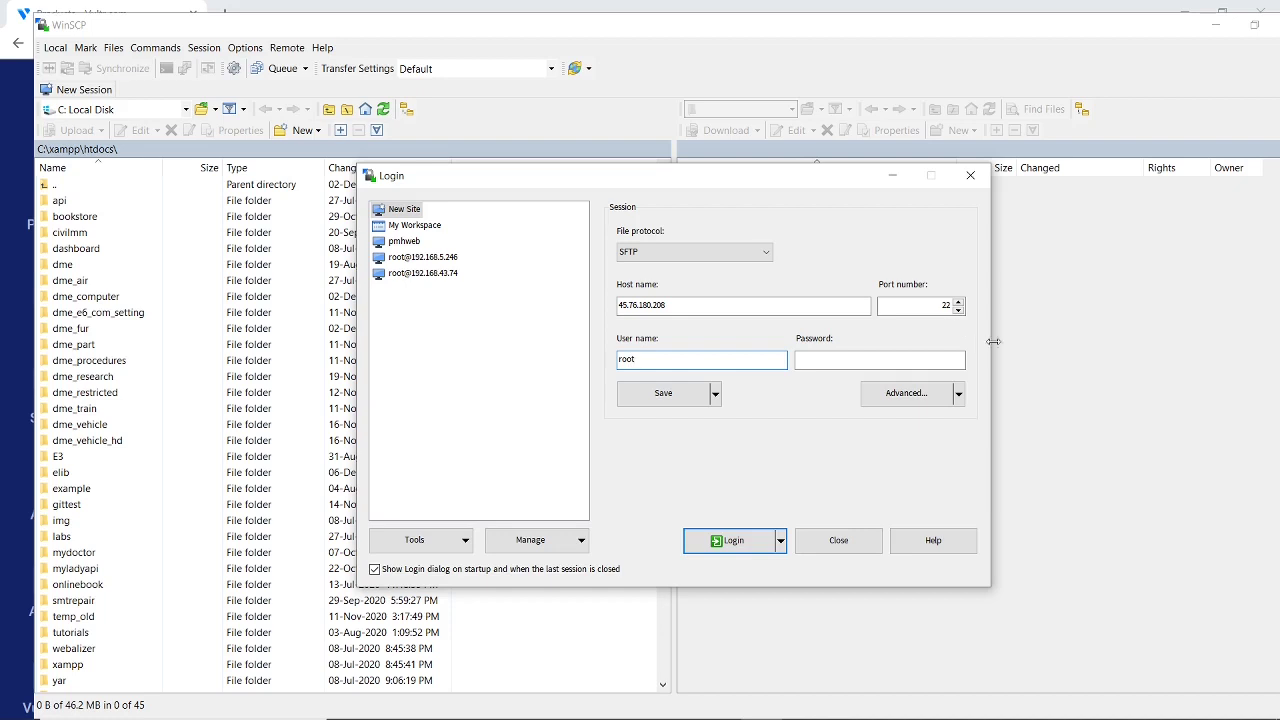
left_click(850, 360)
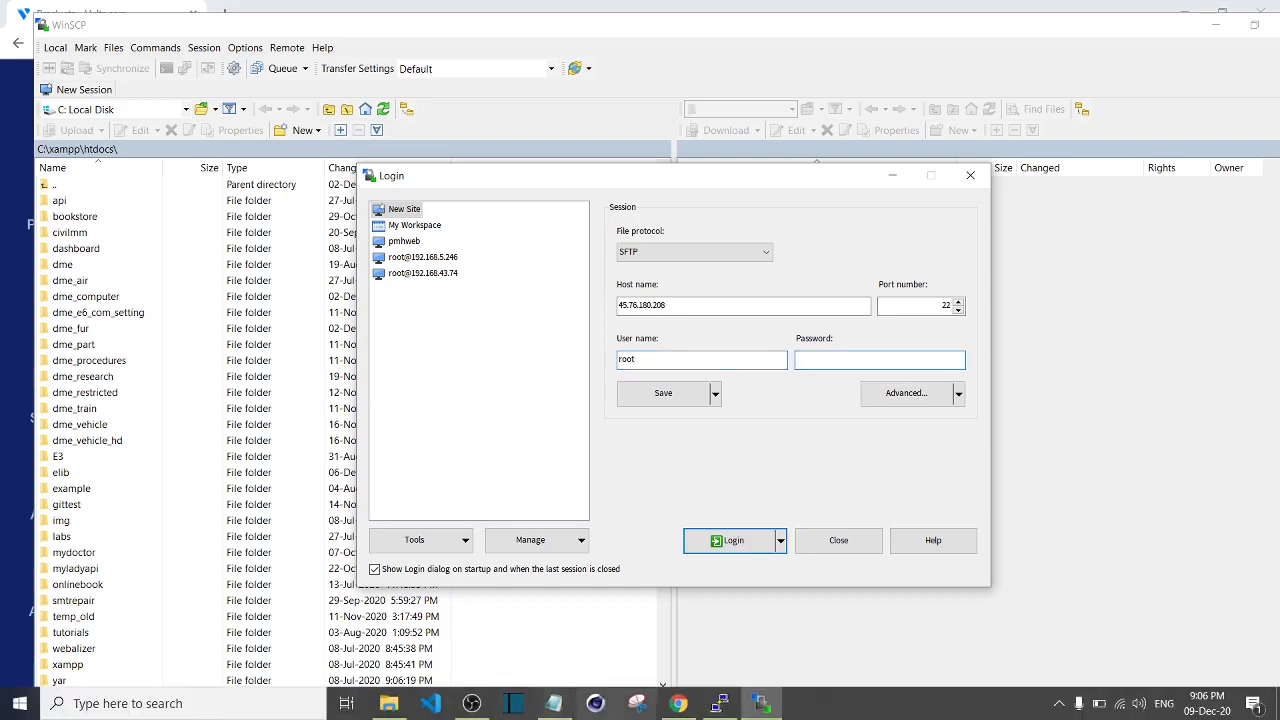
- Copy the testing server's root password from Vultr into the WinSCP password field
left_click(678, 703)
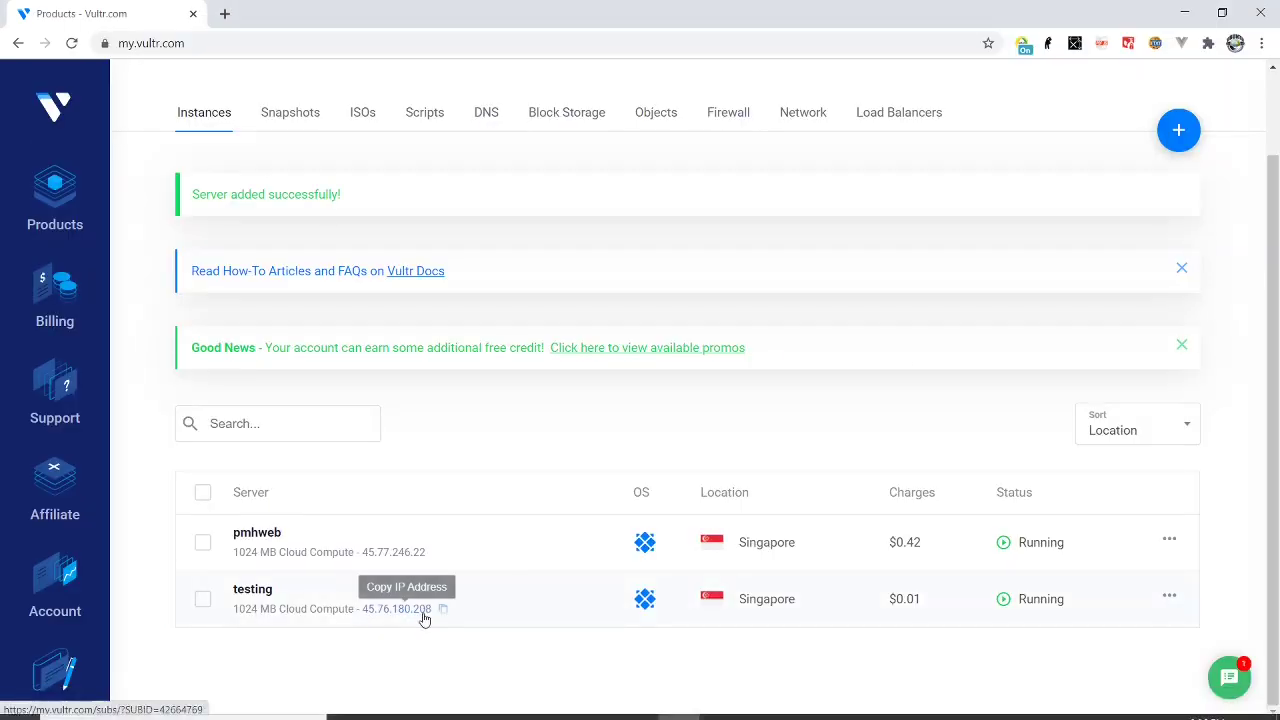
left_click(250, 598)
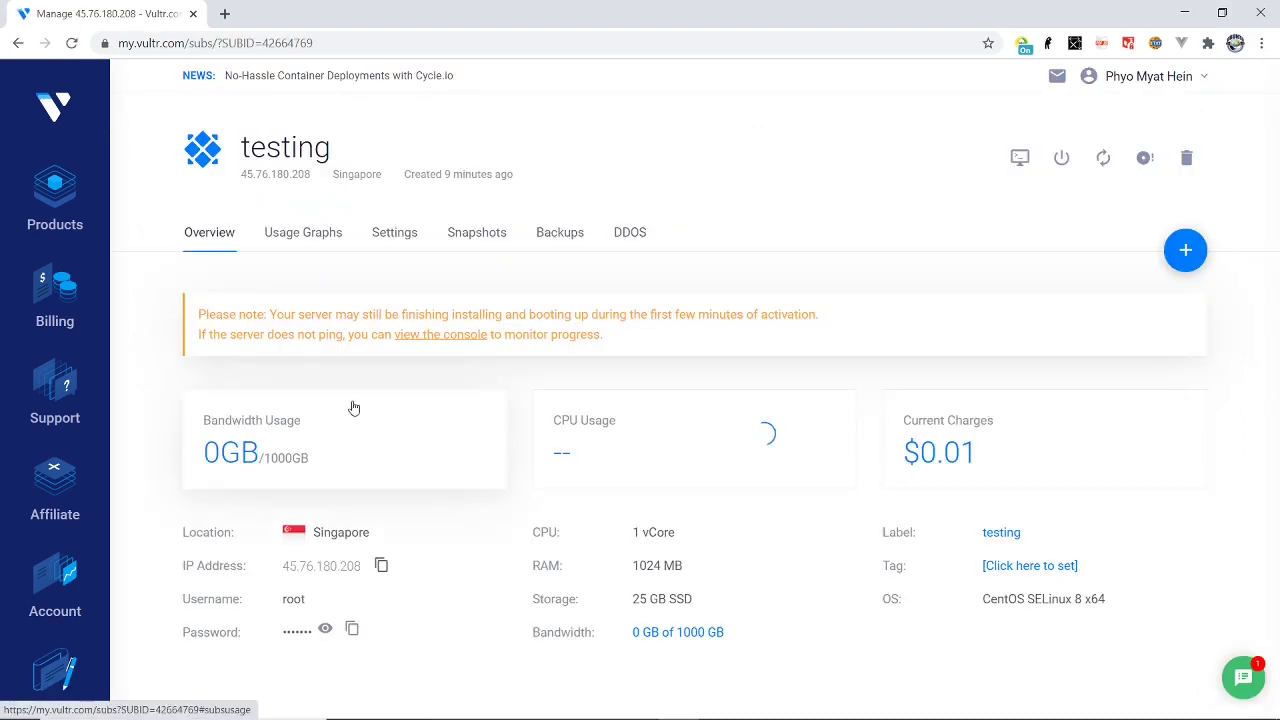
left_click(353, 630)
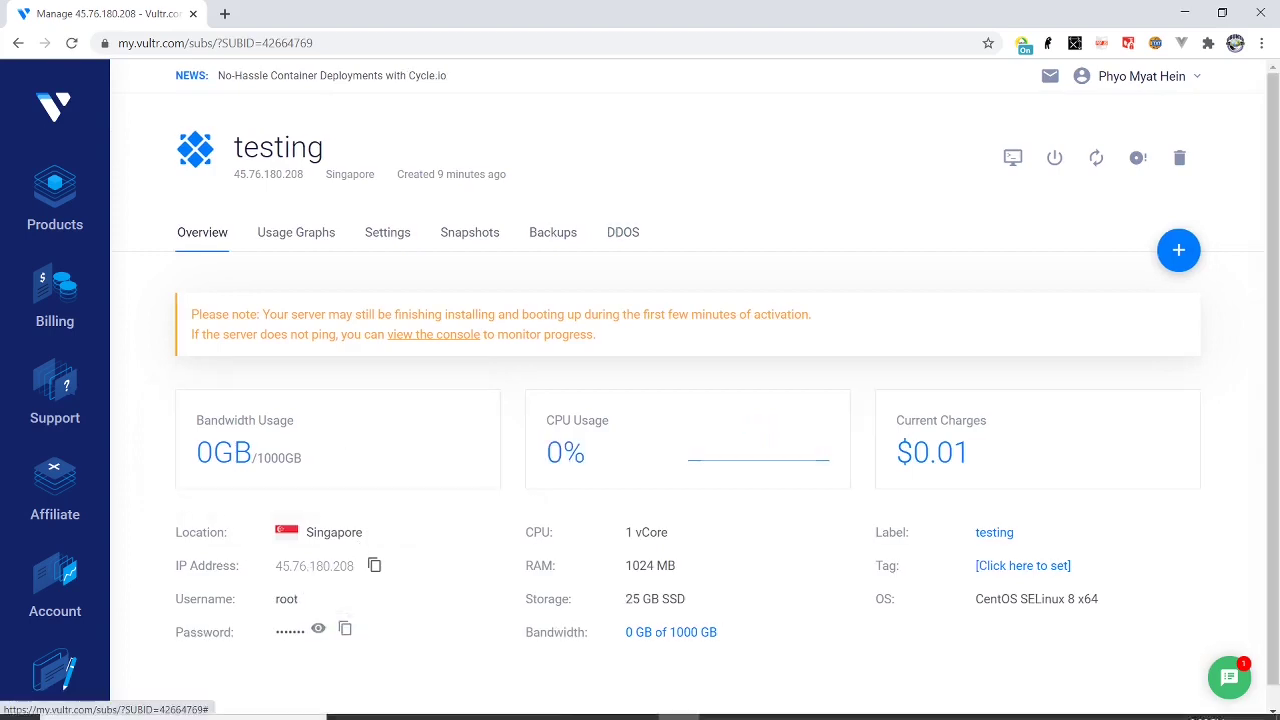
left_click(760, 703)
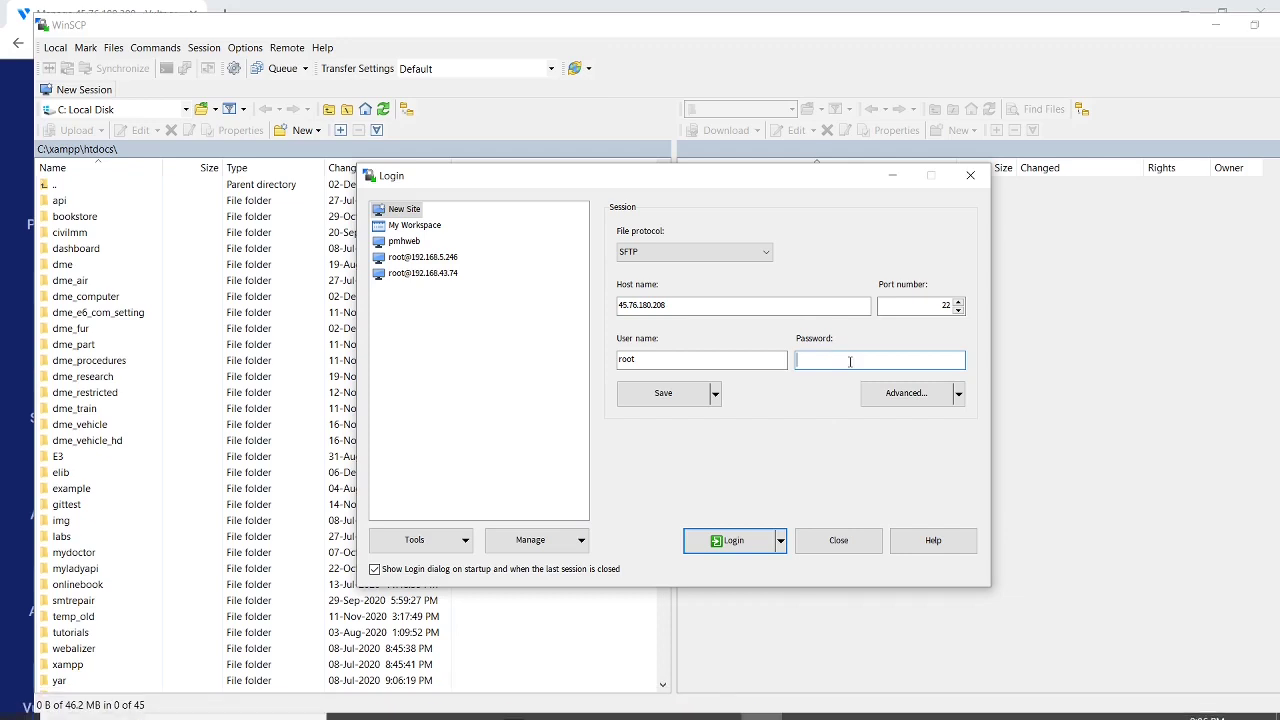
key("ctrl+v")
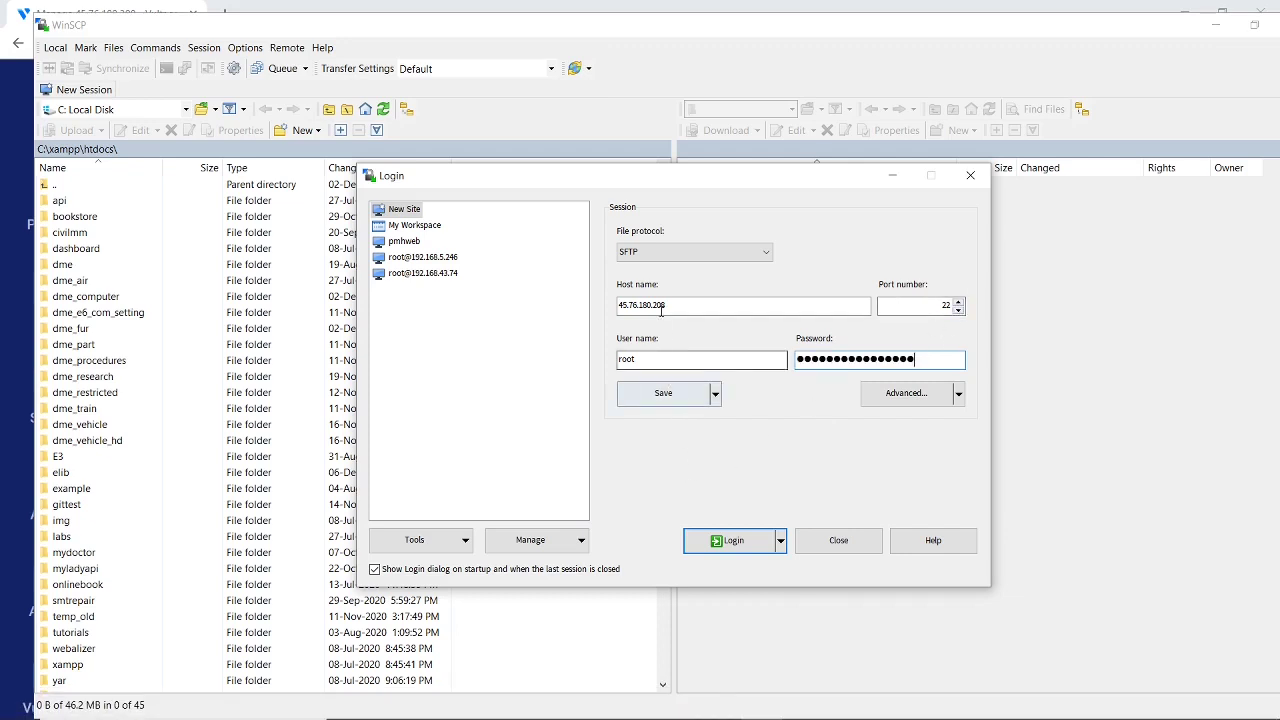
left_click(663, 392)
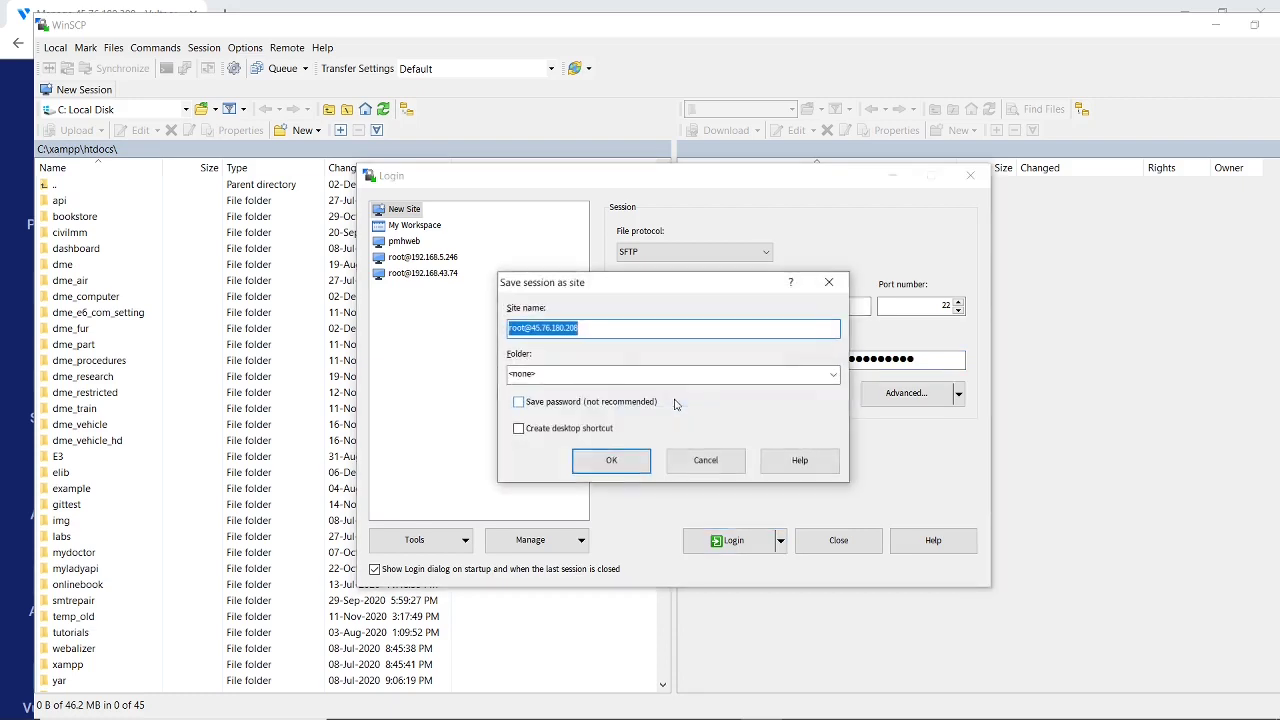
left_click(629, 466)
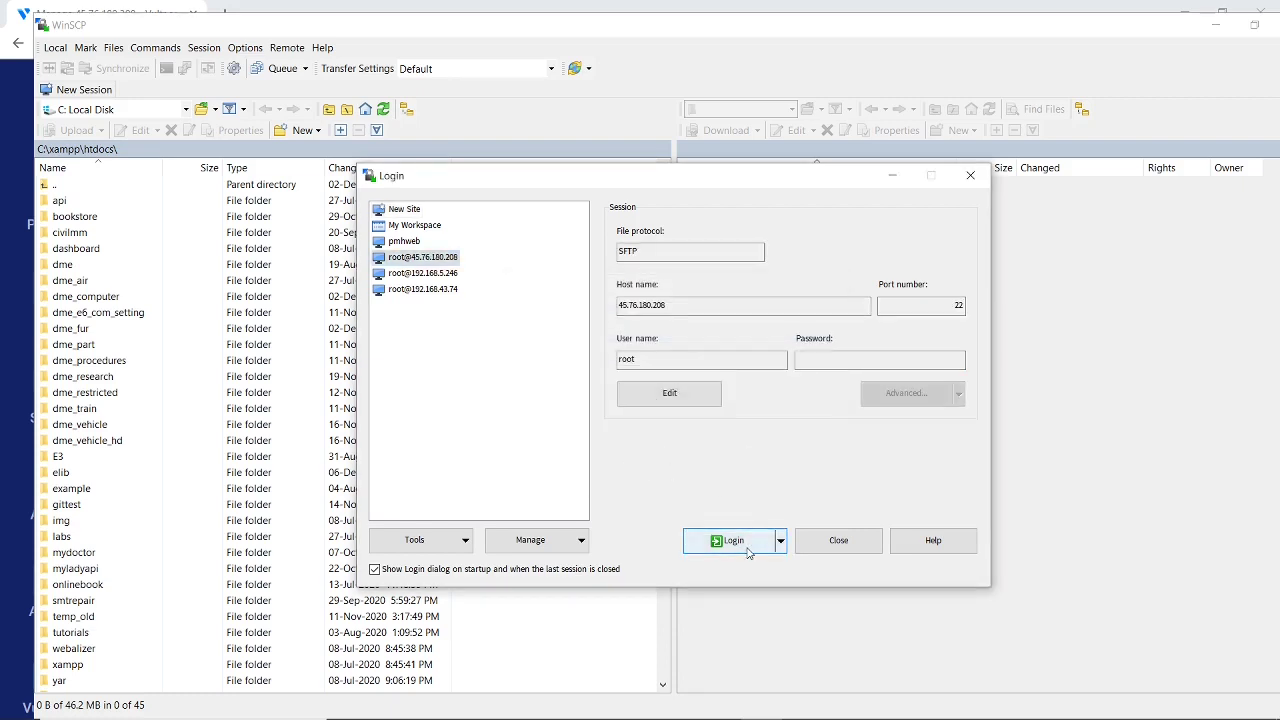
left_click(729, 540)
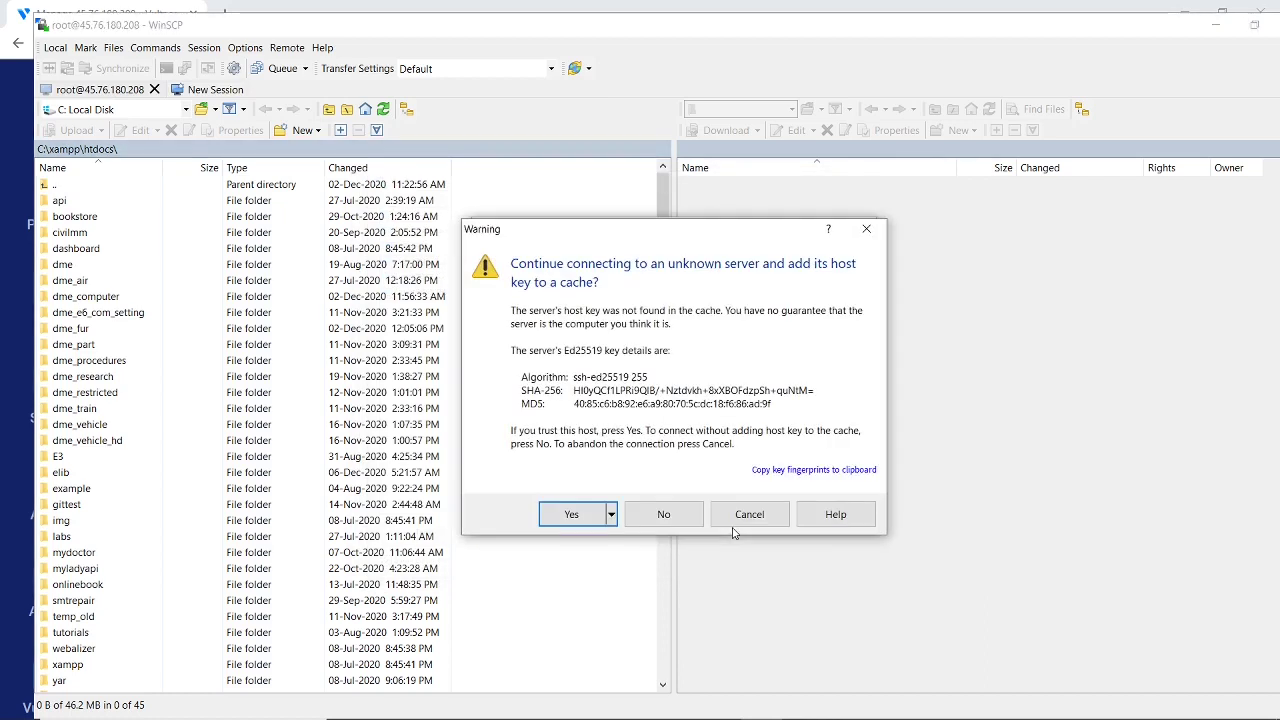
left_click(566, 513)
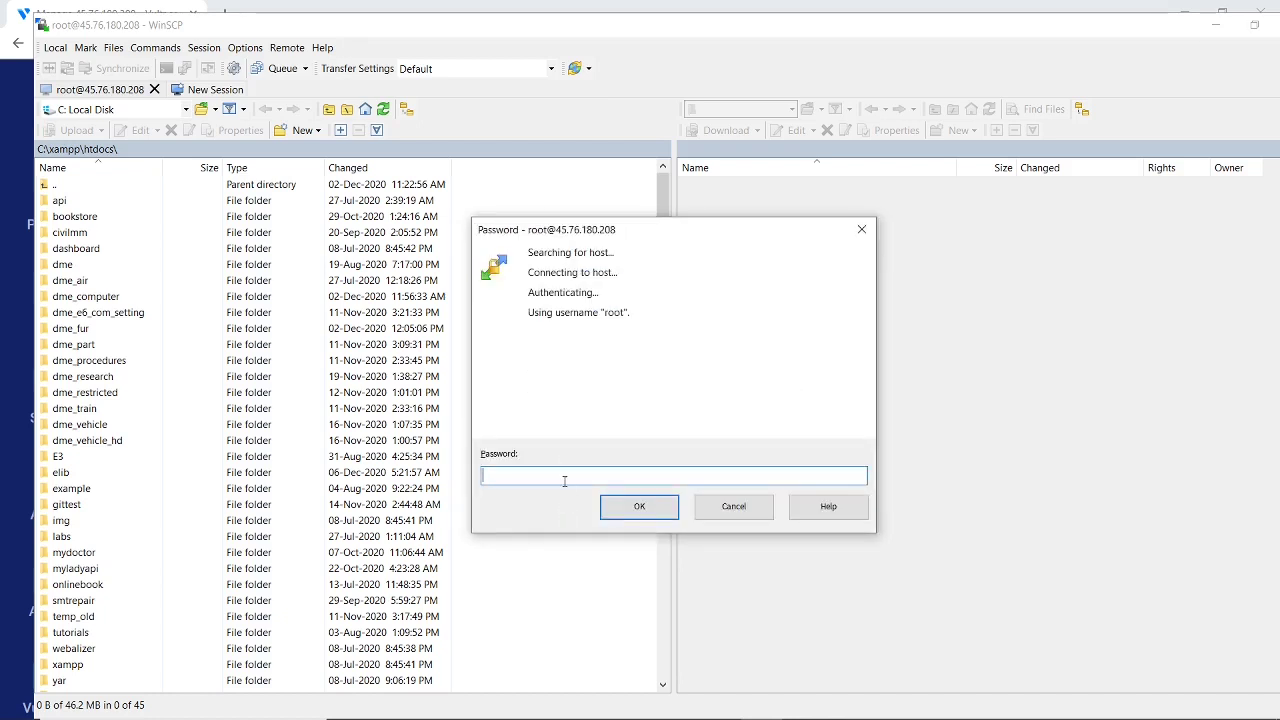
key("ctrl+v")
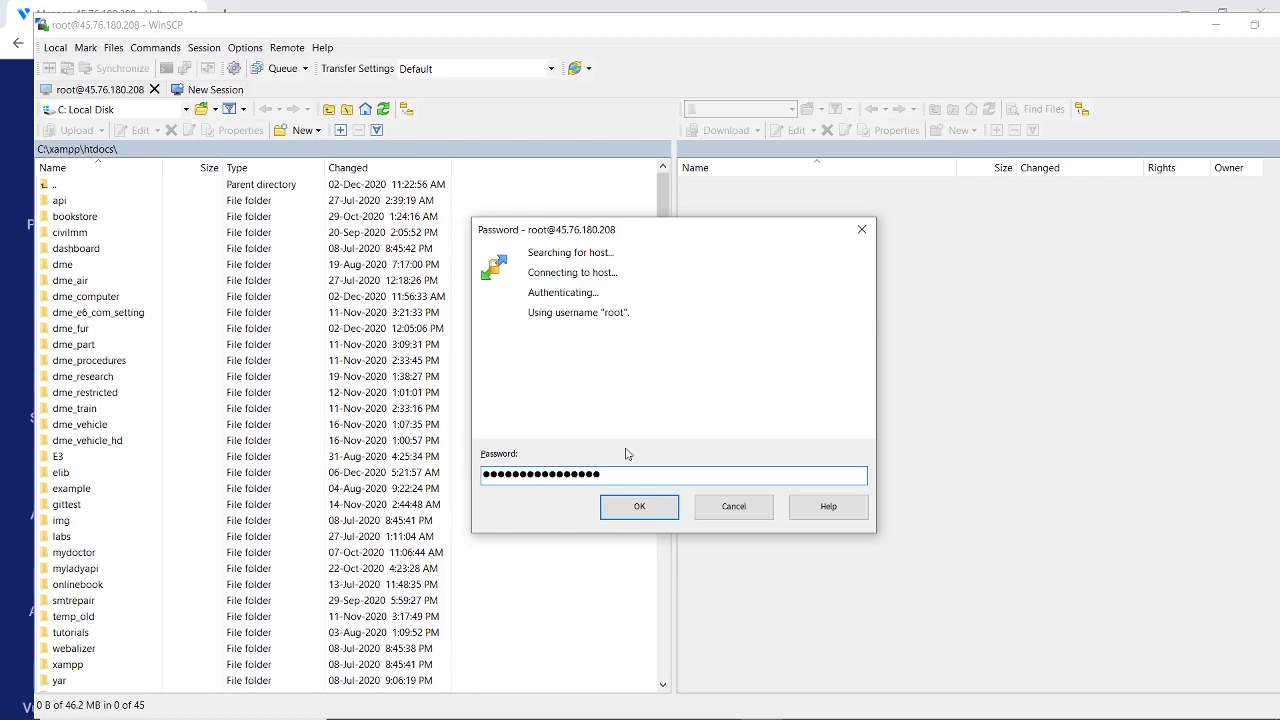
mouse_move(513, 710)
left_click(680, 704)
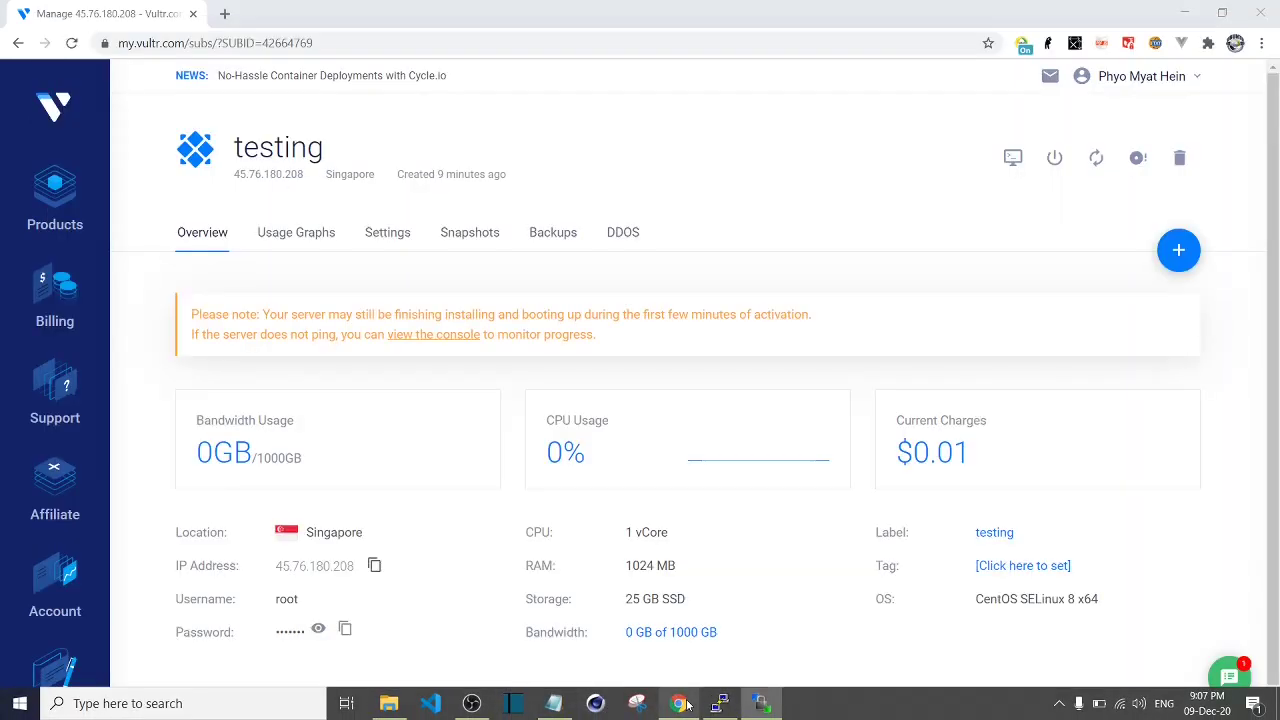
left_click(720, 704)
- Connect, show the server's / <root> directory beside local C:\xampp\, then minimize WinSCP
left_click(644, 507)
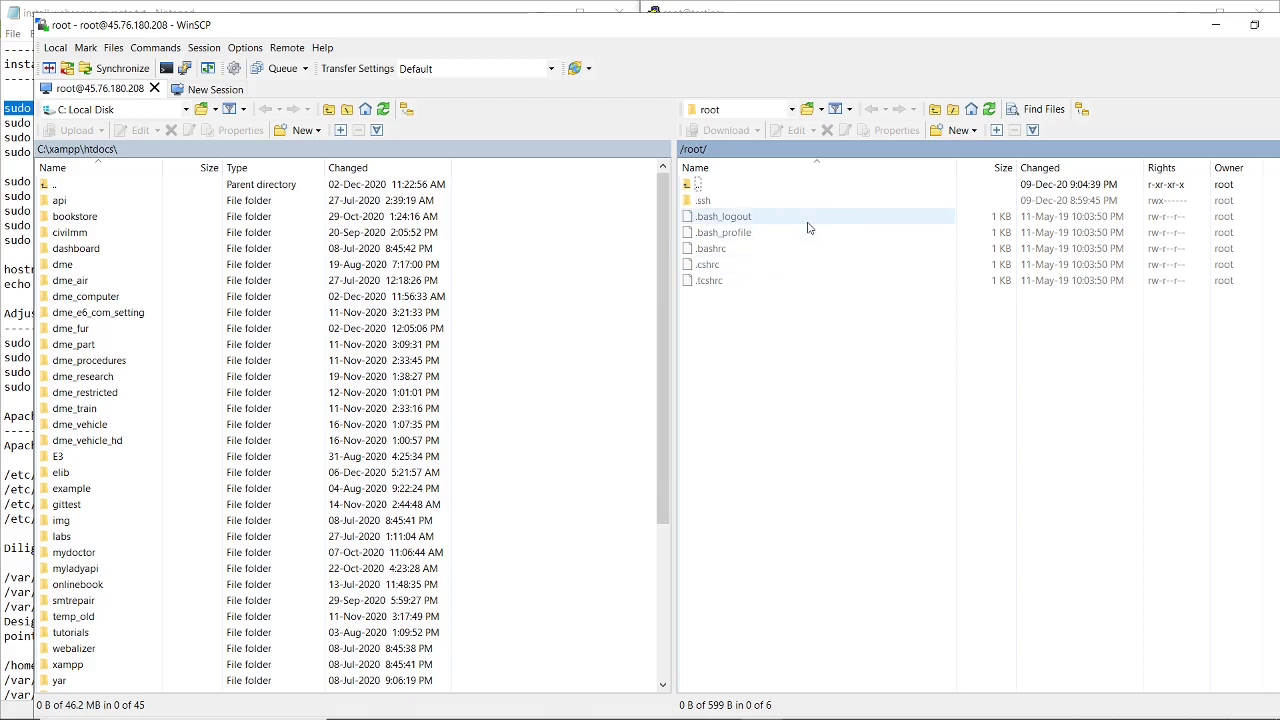
left_click(791, 110)
left_click(785, 129)
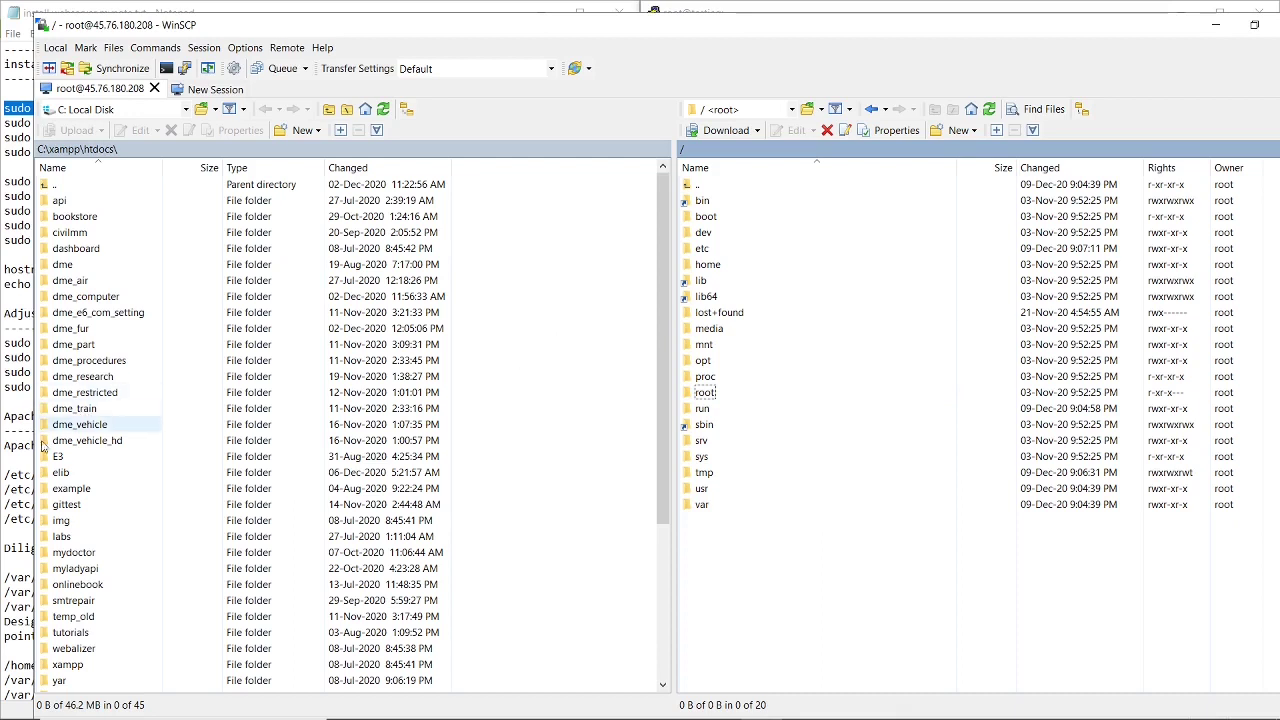
scroll(114, 445, "down", 5)
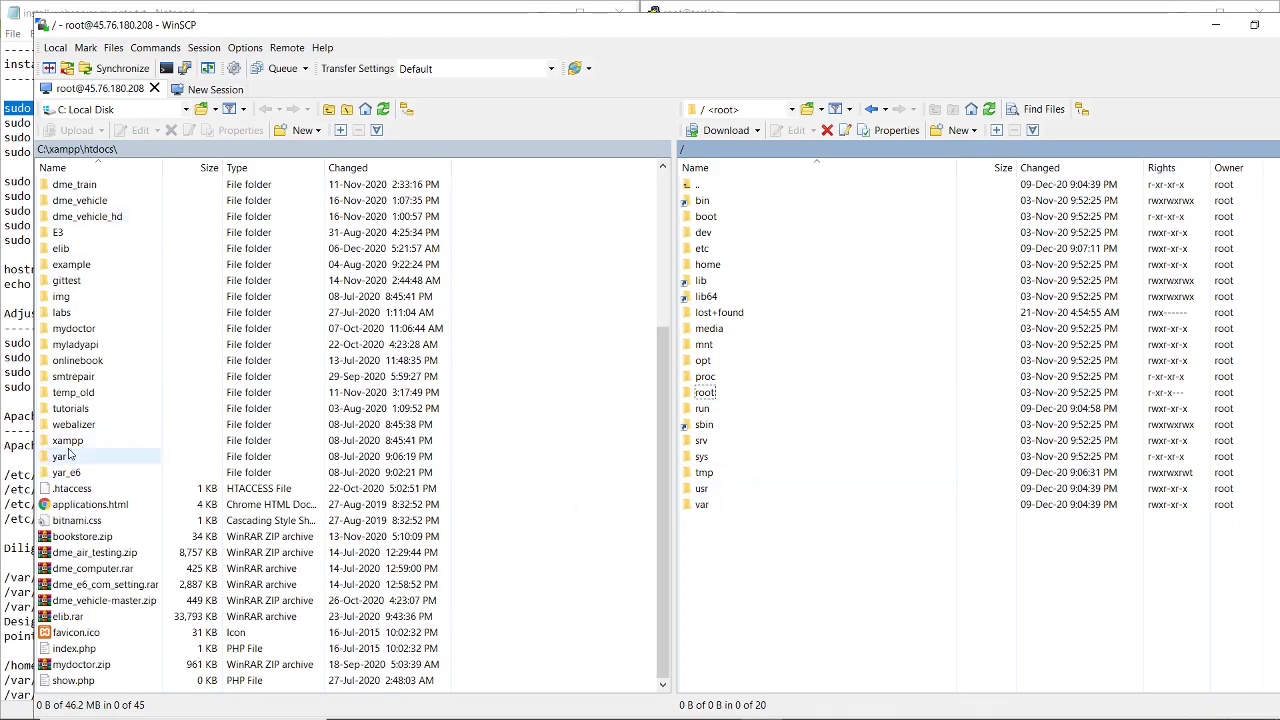
left_click(63, 150)
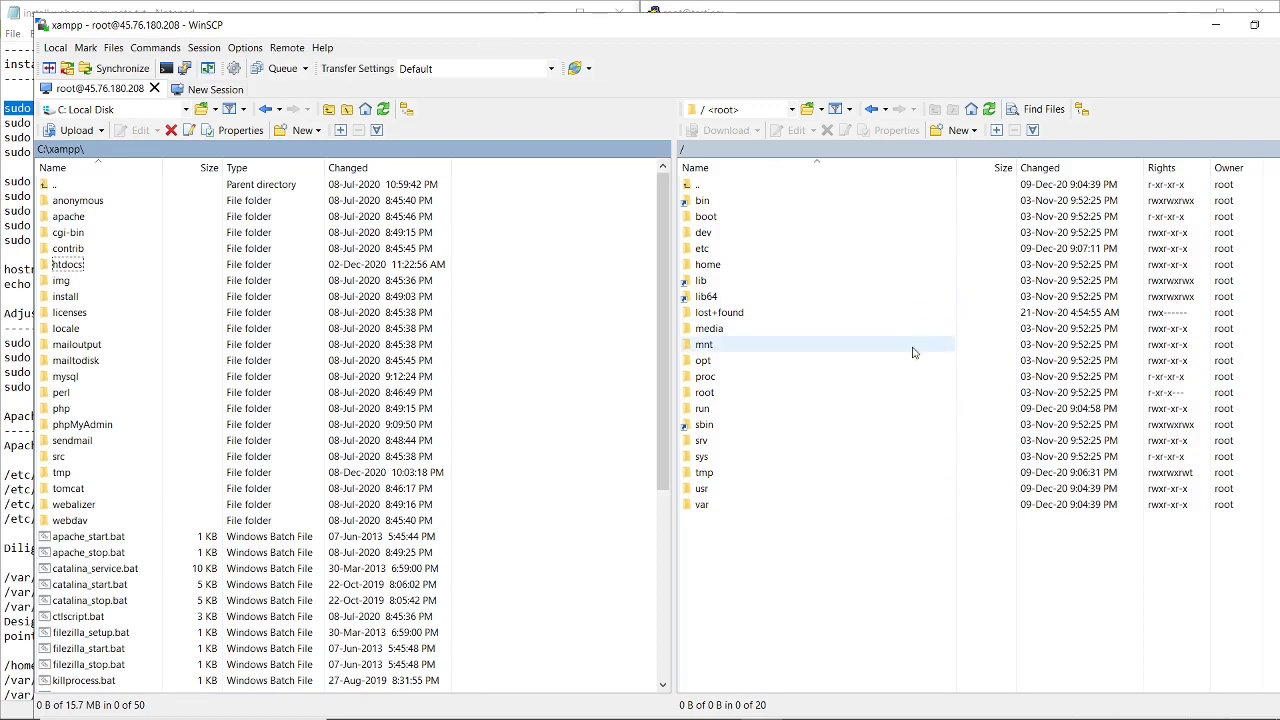
left_click(1215, 24)
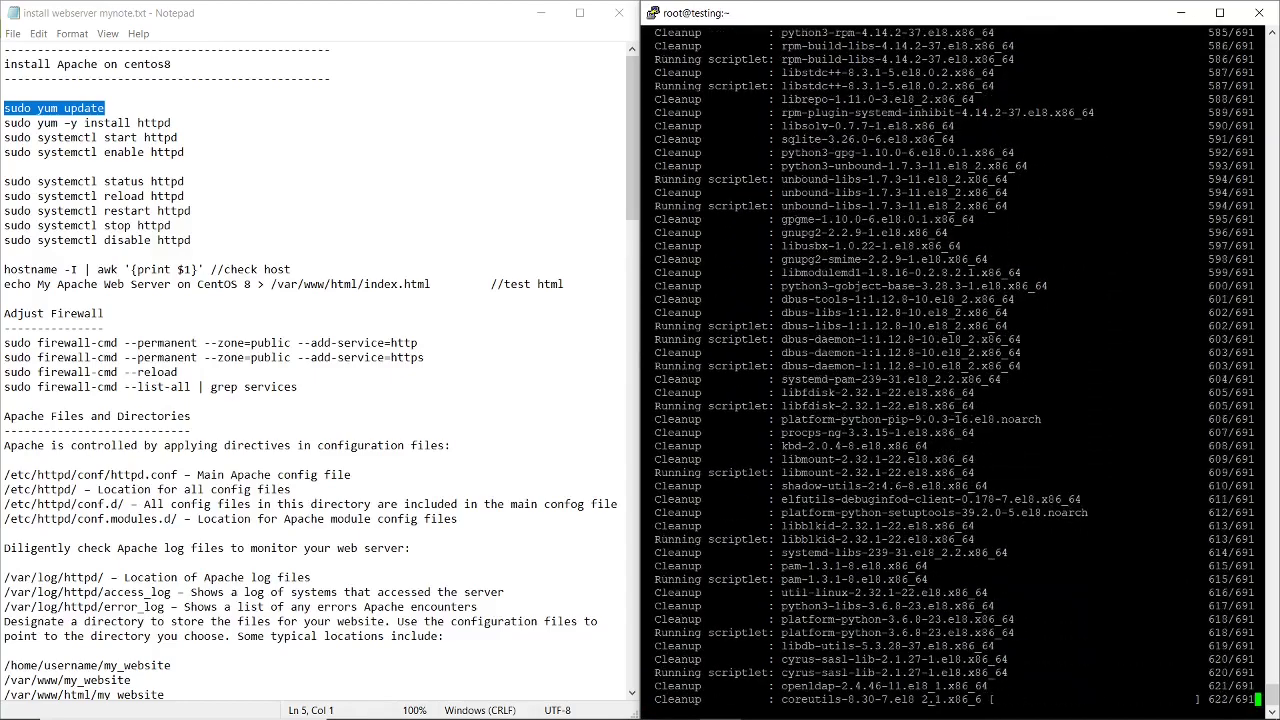
- Open Vultr's Billing page, showing $0.78 charged this month and $4.22 credit remaining
left_click(680, 705)
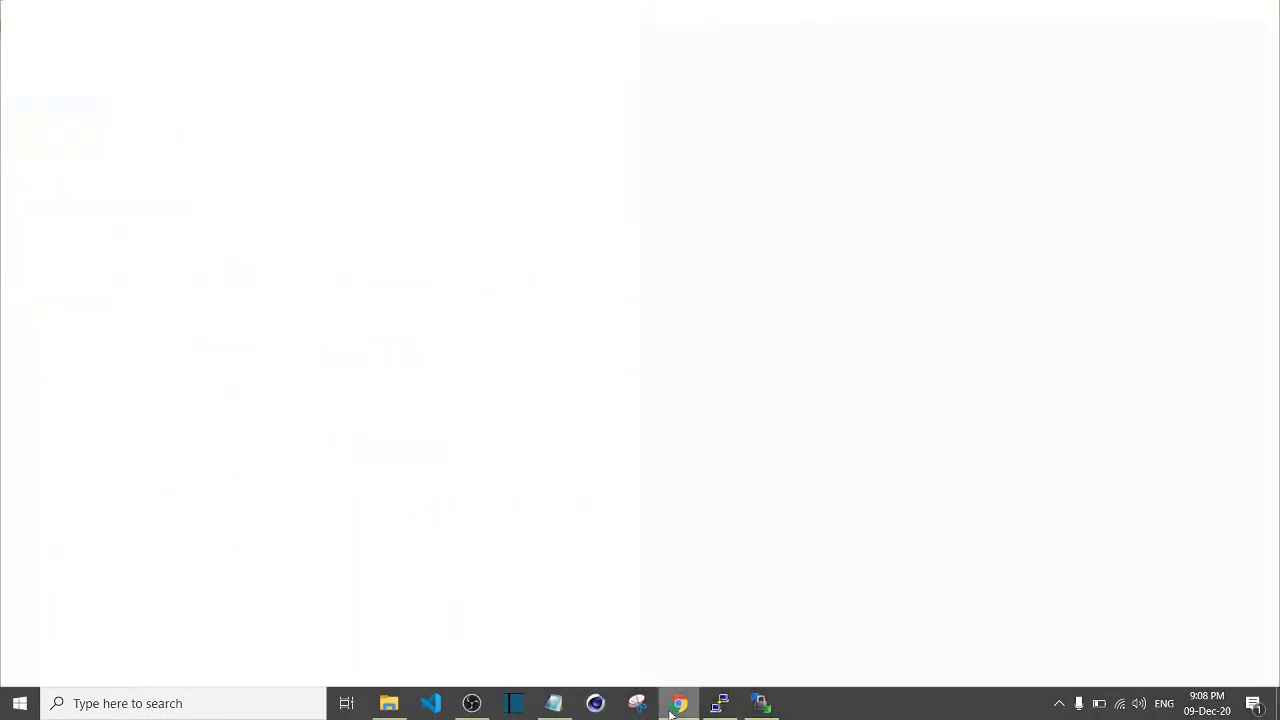
scroll(252, 360, "down", 1)
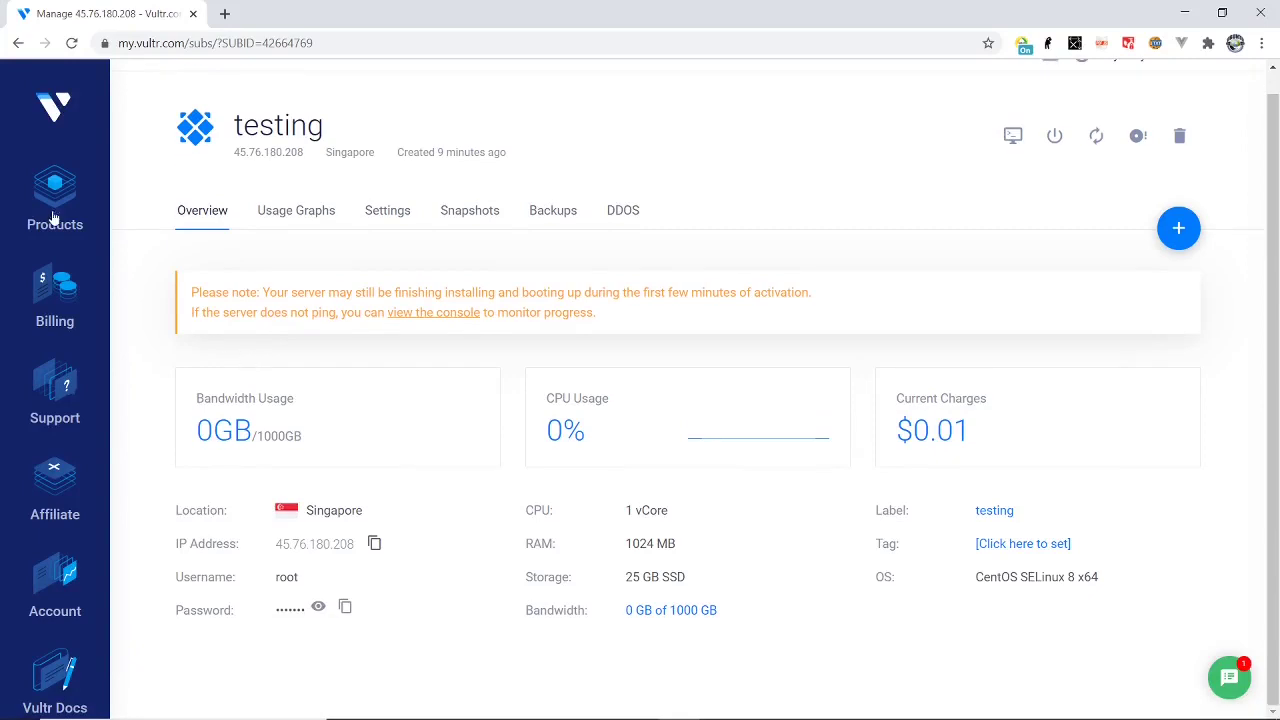
left_click(68, 300)
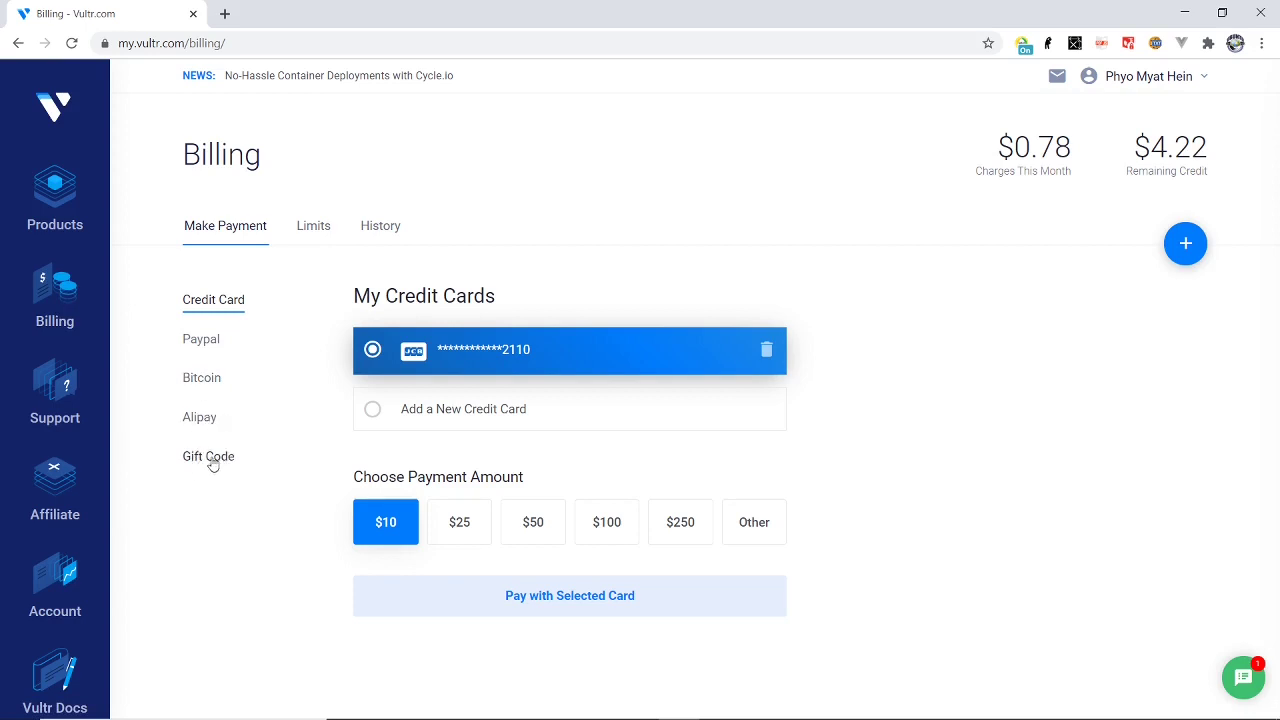
- Review the Limits and History billing tabs and the Support page, then open Affiliate
left_click(312, 228)
left_click(380, 226)
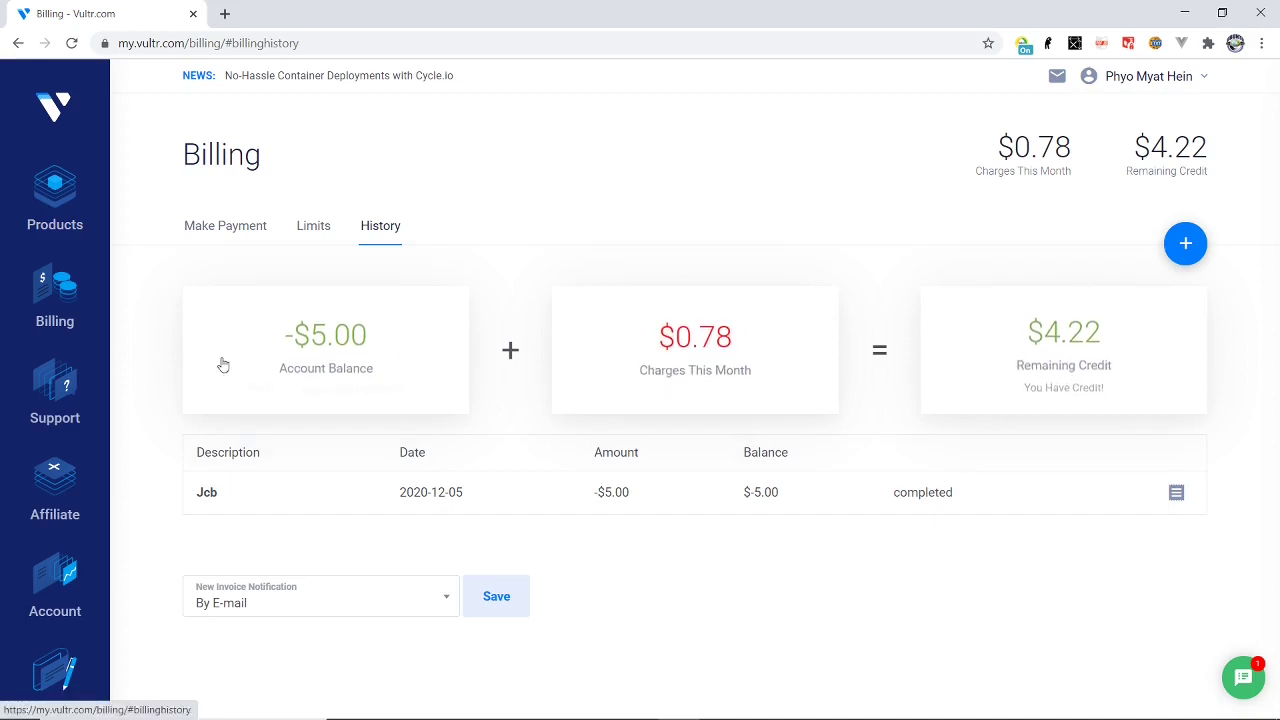
left_click(64, 404)
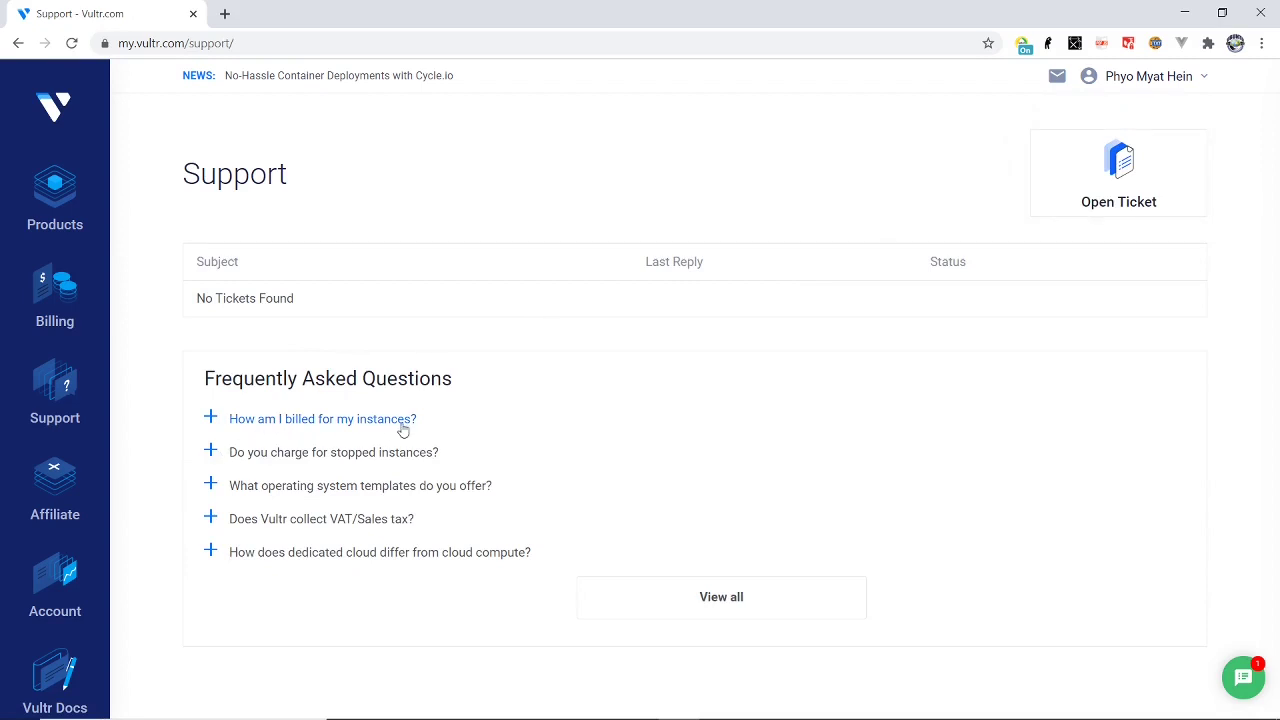
left_click(62, 465)
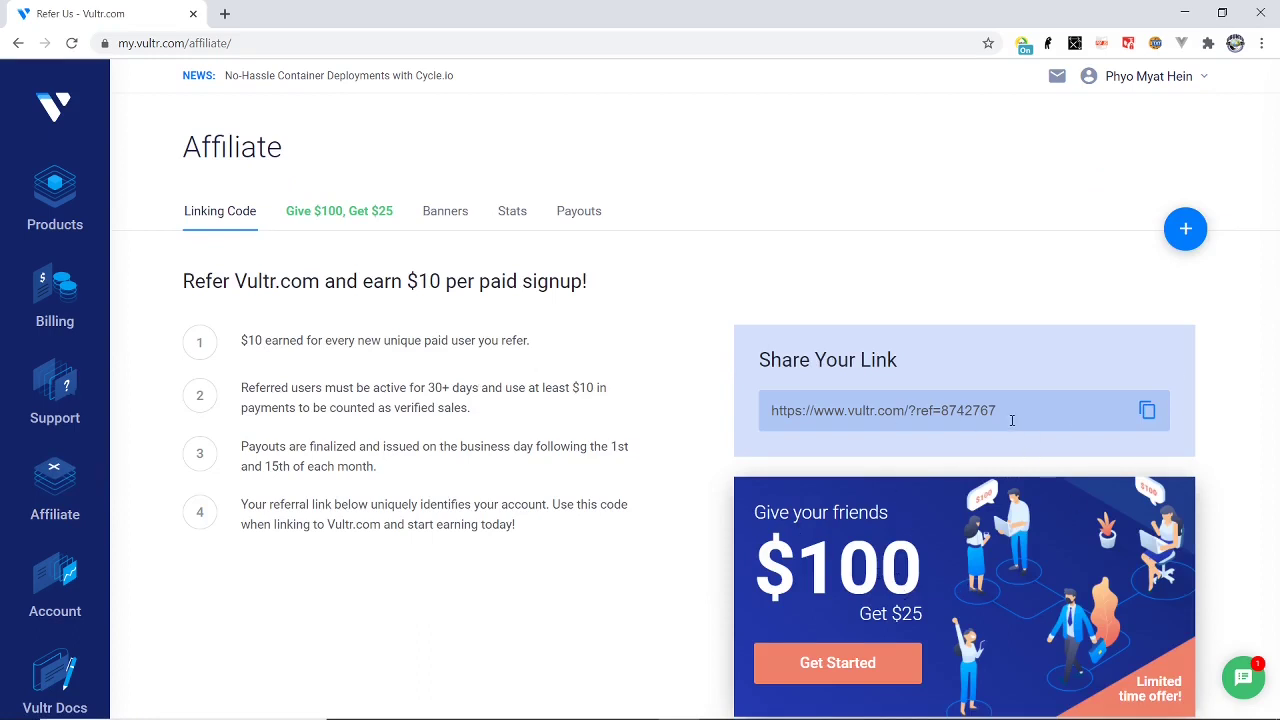
left_click_drag(1000, 411, 766, 411)
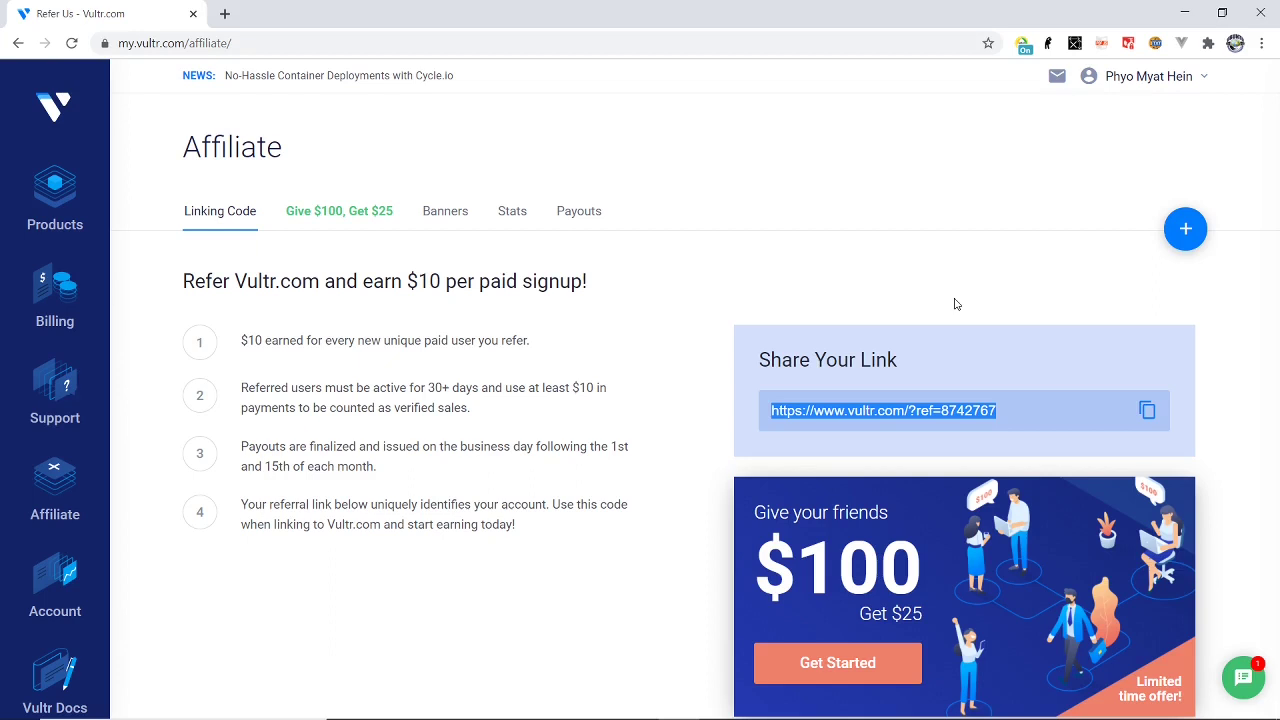
triple_click(927, 617)
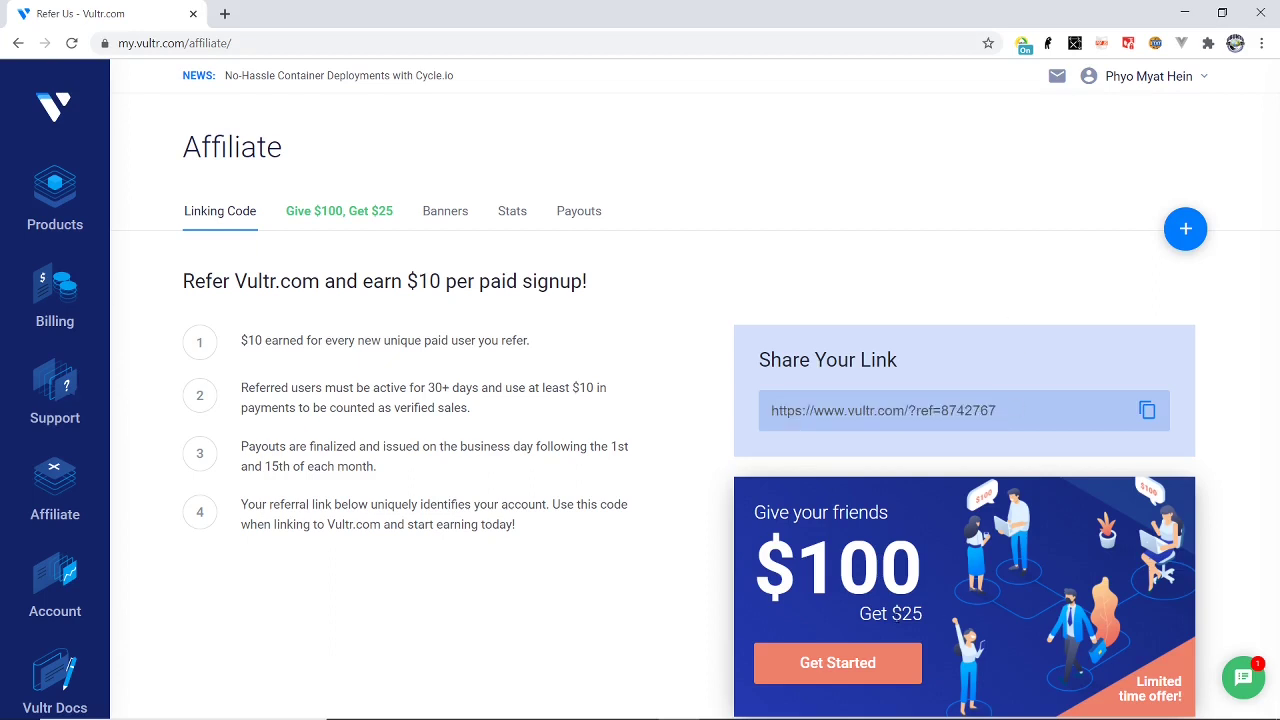
left_click(933, 600)
- Visit account settings and Vultr Docs, return to the Products instance list, then bring WinSCP forward
left_click(62, 602)
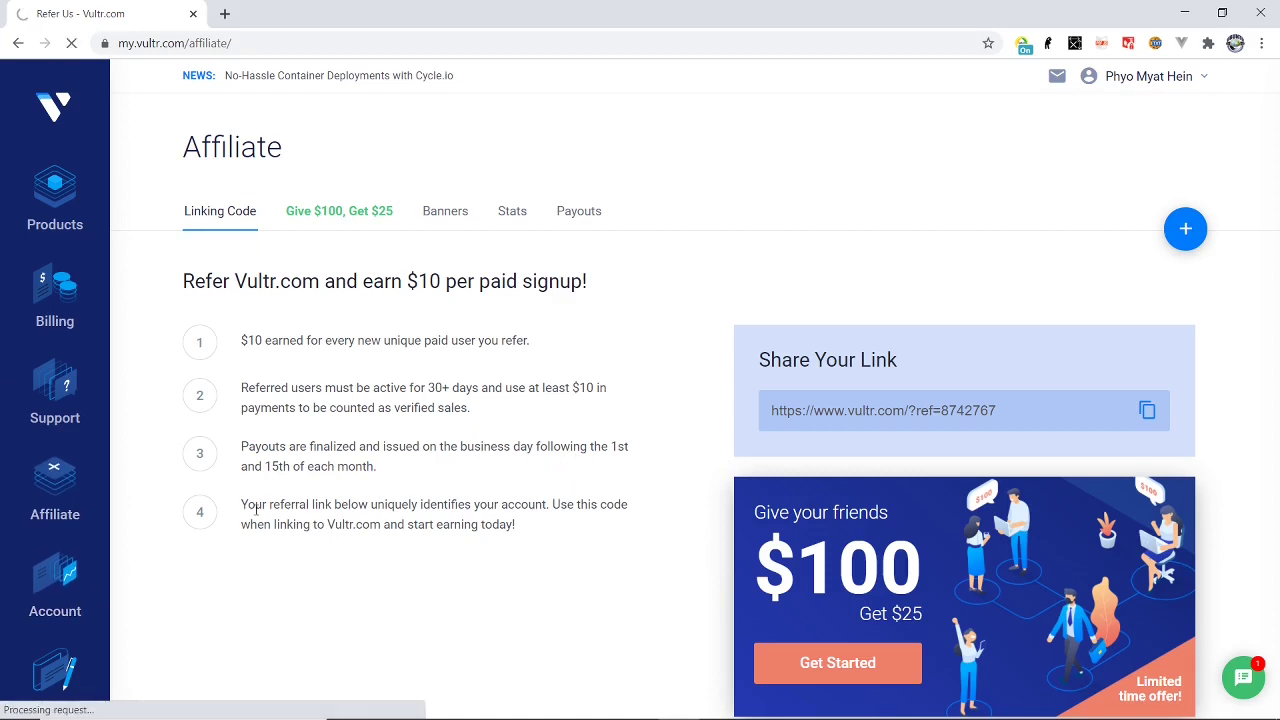
scroll(610, 390, "down", 5)
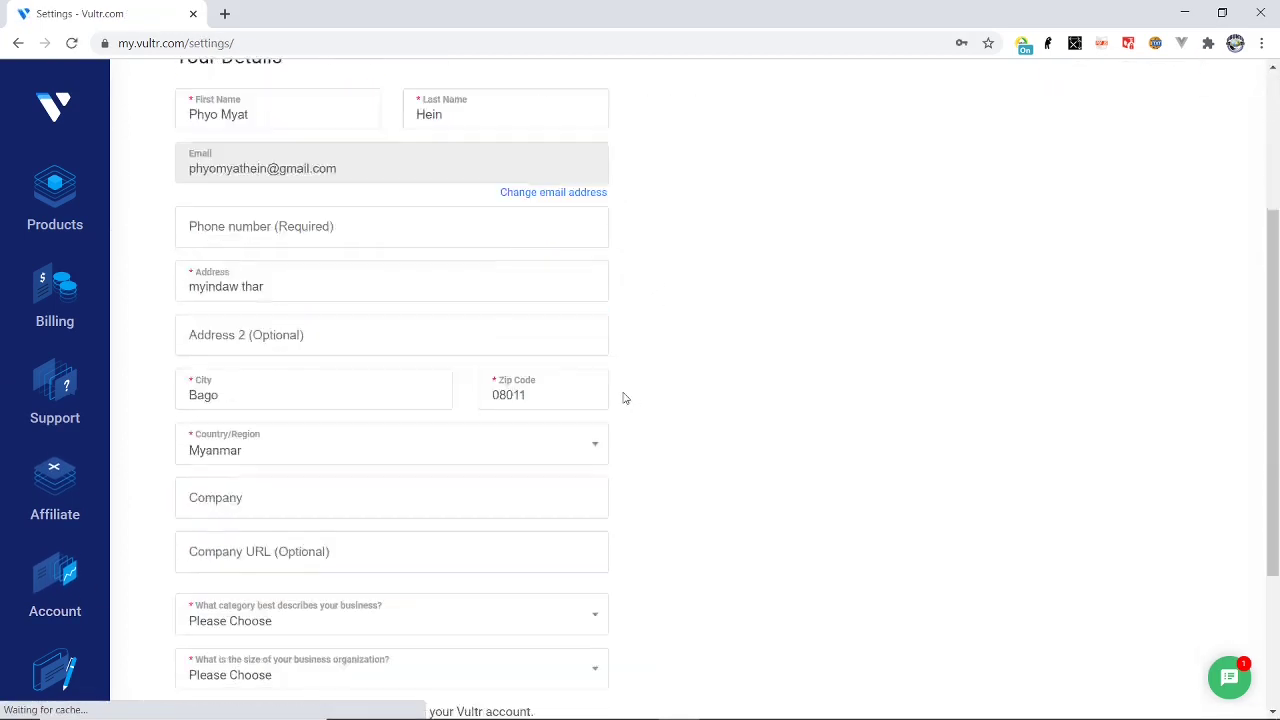
scroll(411, 400, "up", 4)
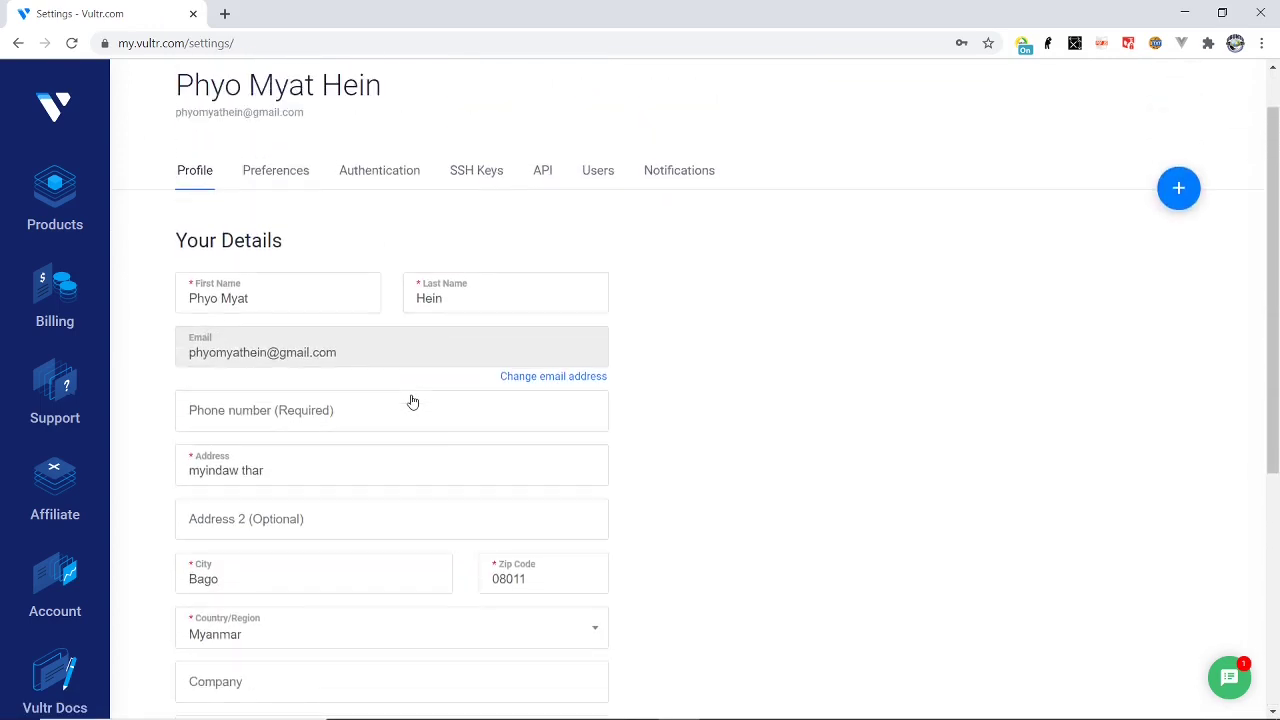
scroll(390, 398, "down", 3)
scroll(140, 467, "down", 2)
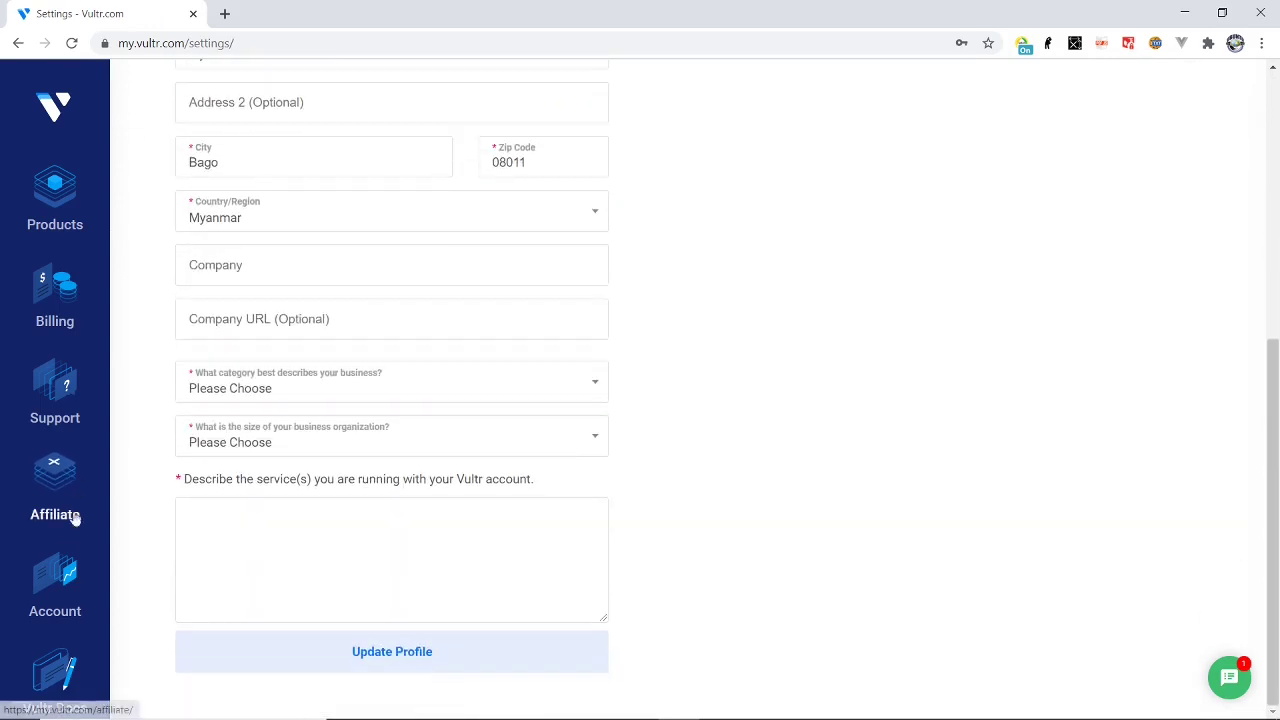
left_click(55, 668)
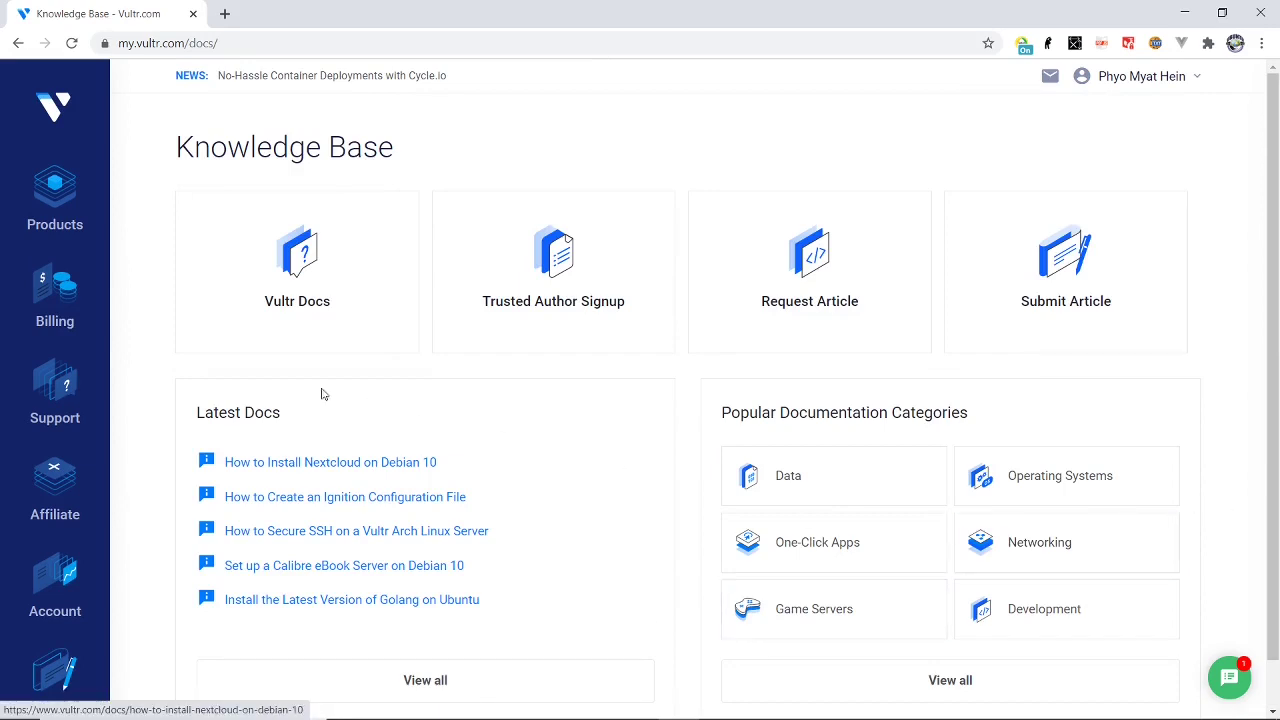
left_click(57, 205)
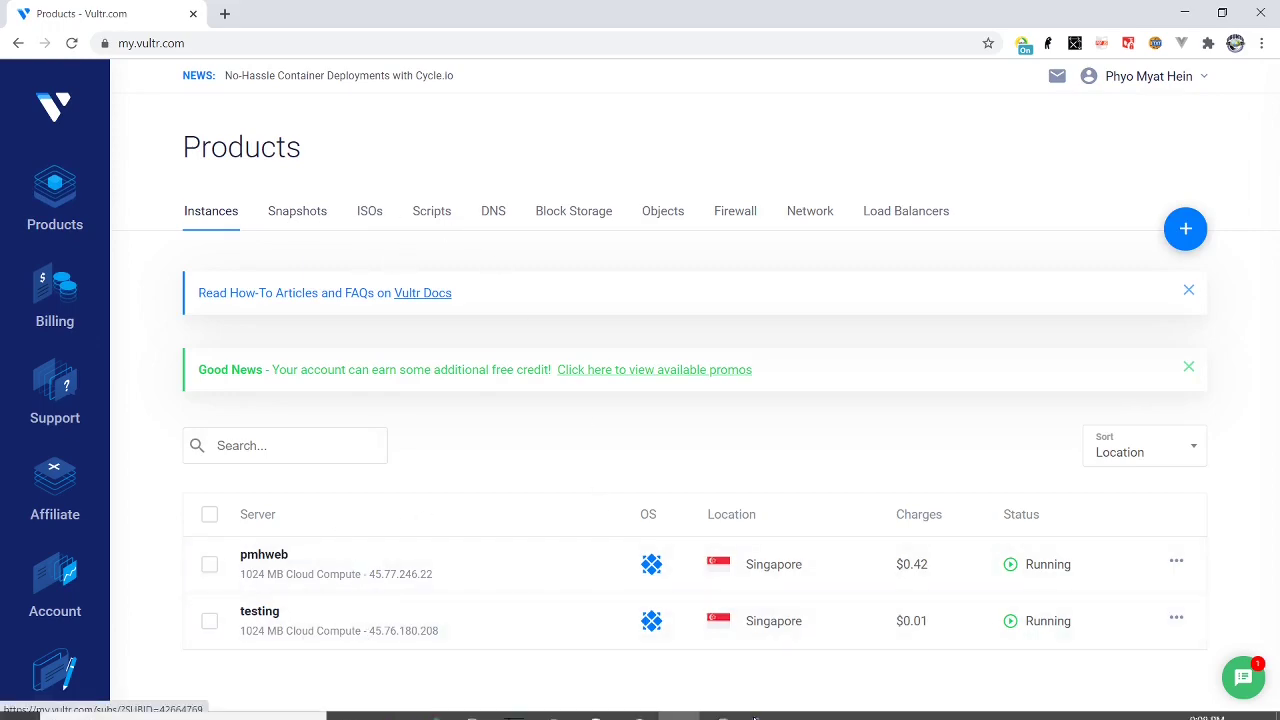
left_click(756, 708)
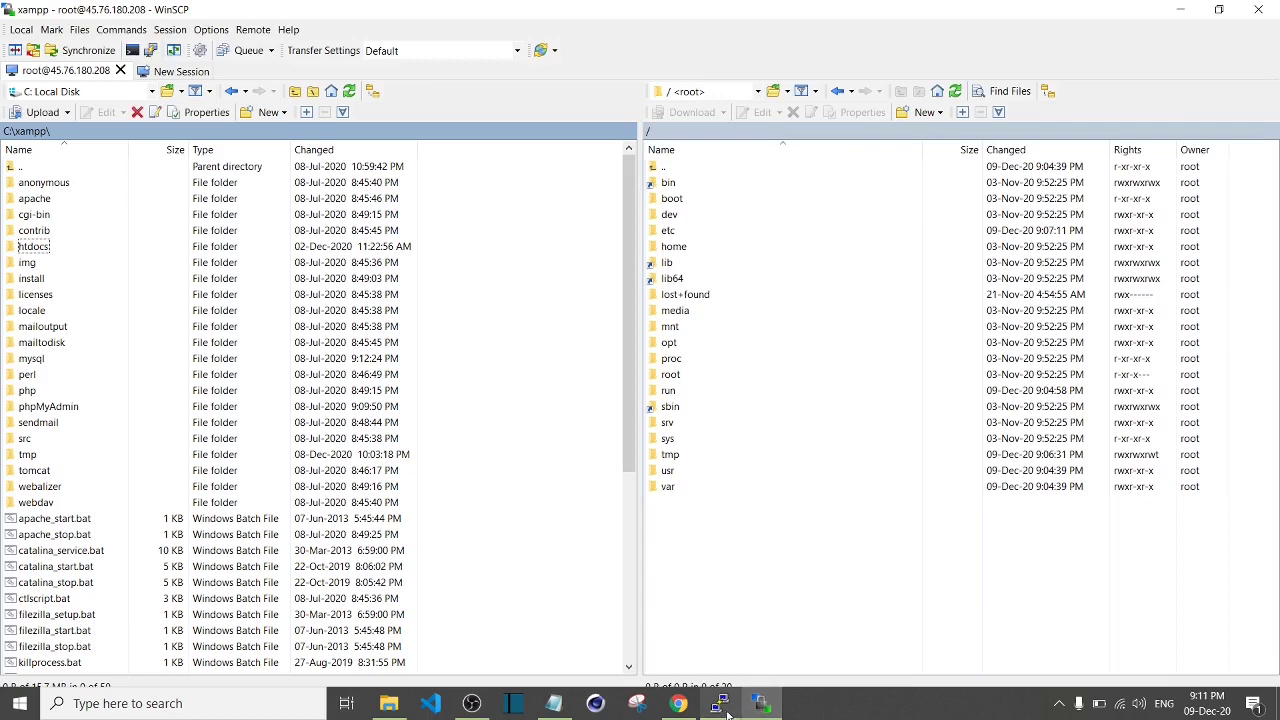
- Copy 'sudo yum -y install httpd' from the notes and run it in PuTTY
left_click(722, 706)
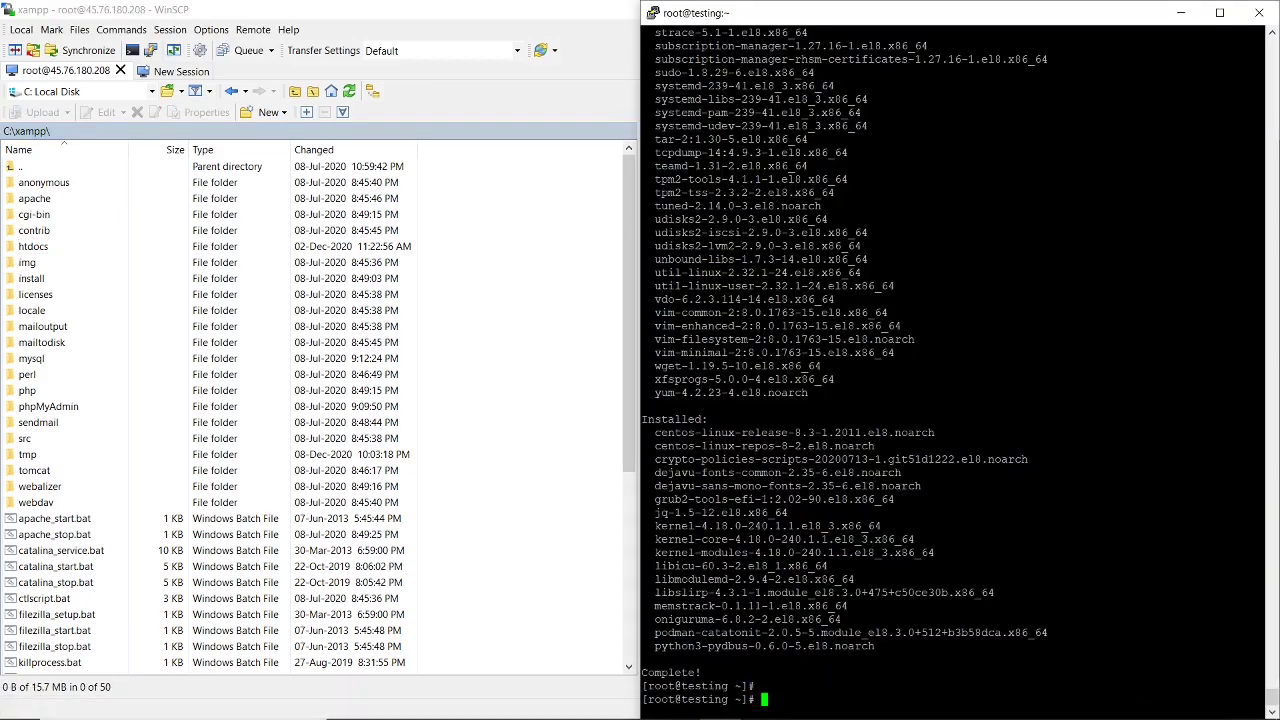
left_click(556, 705)
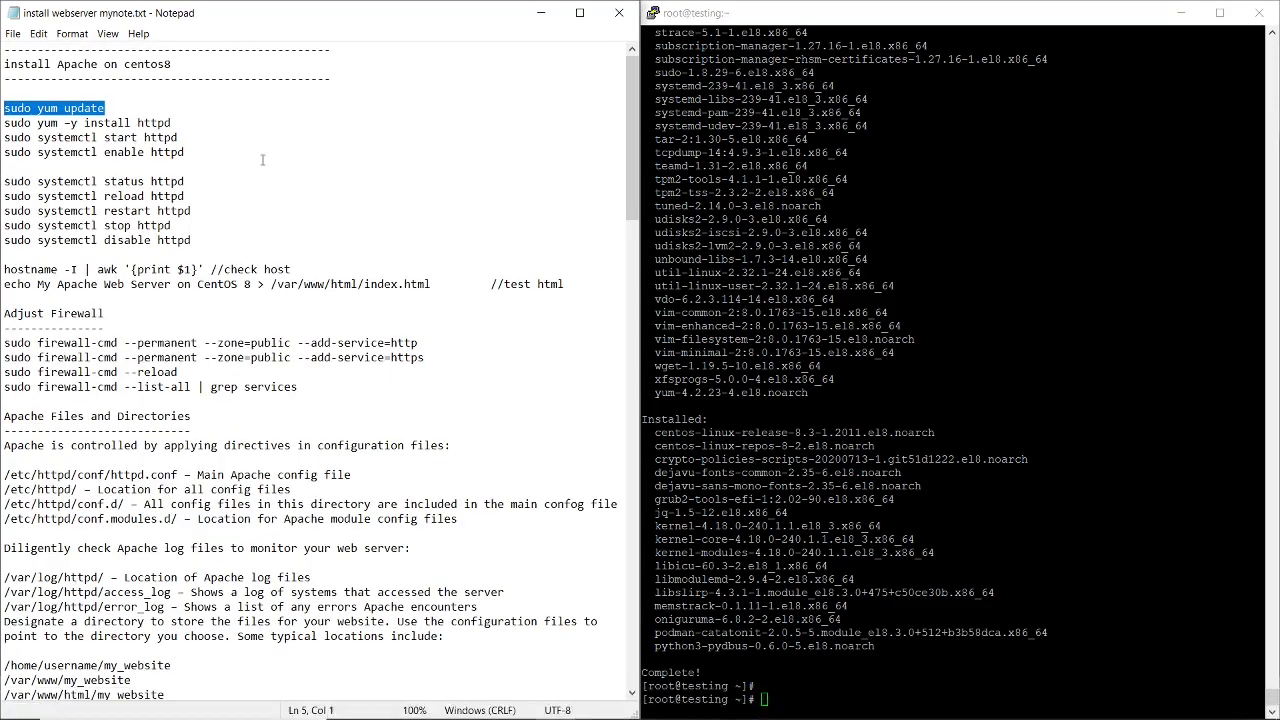
left_click_drag(190, 123, 2, 122)
key("ctrl+c")
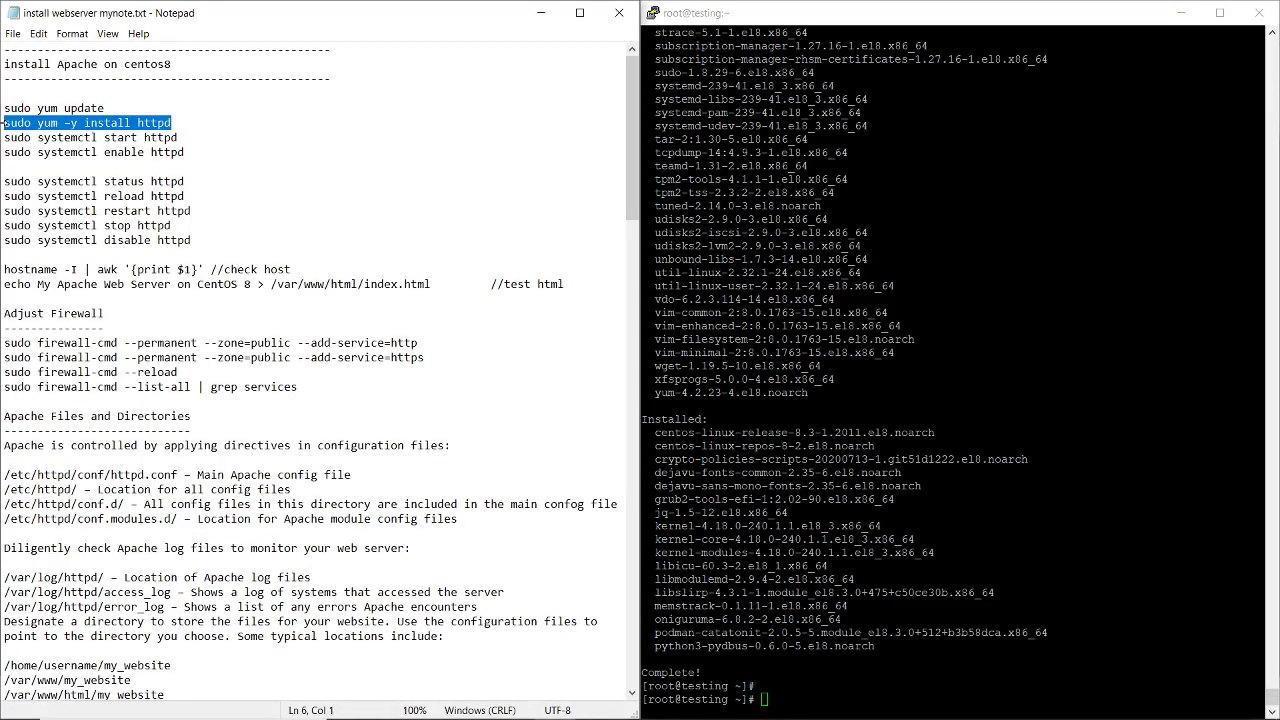
key("alt+Tab")
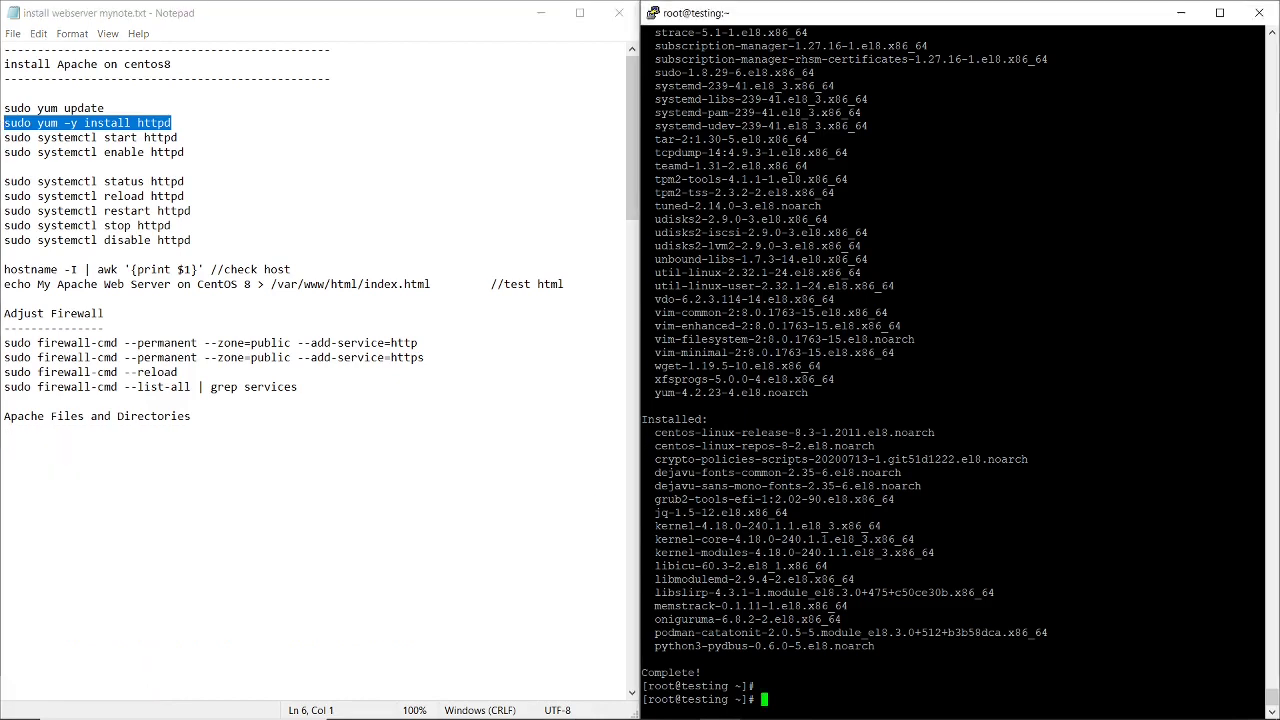
key("shift+Insert")
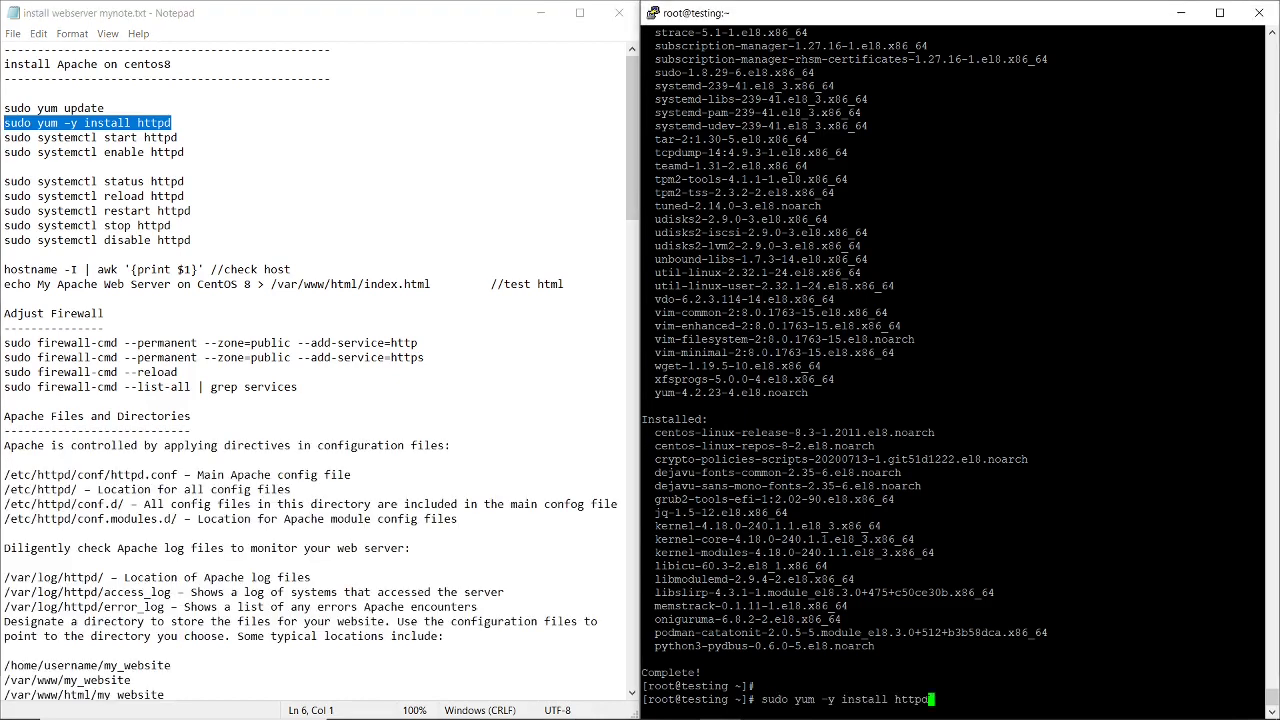
key("Return")
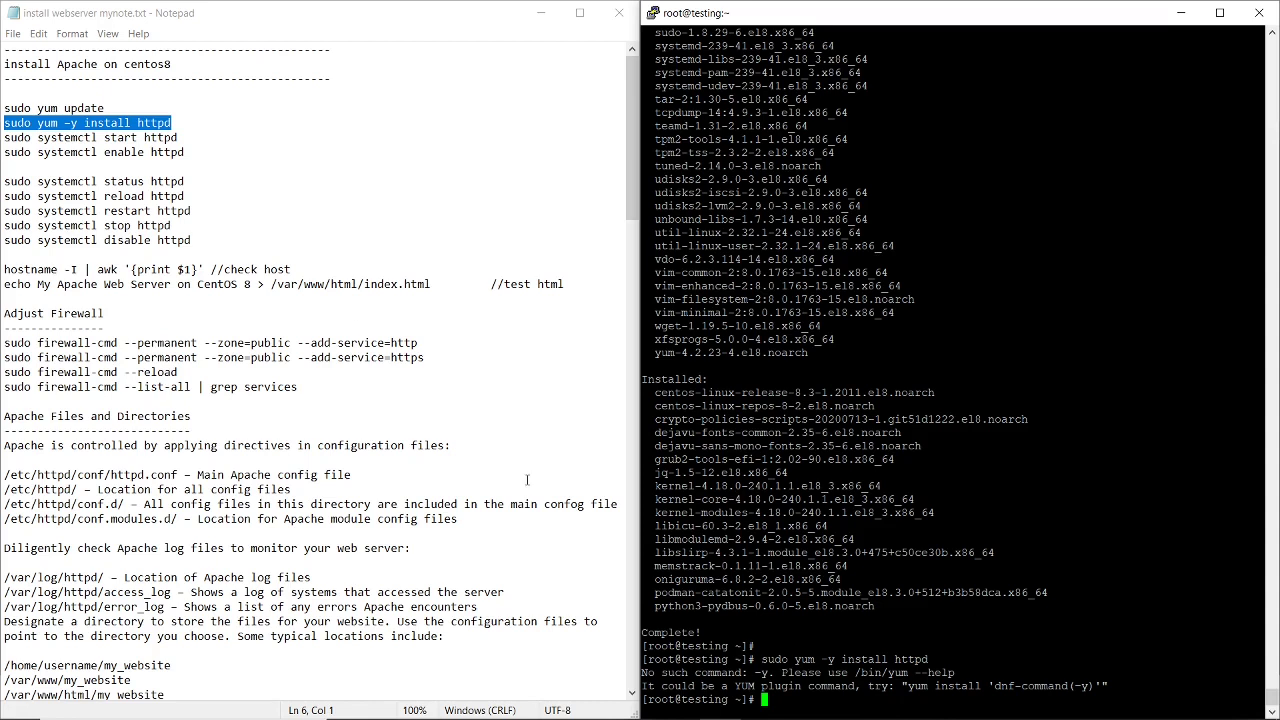
- Run the httpd install command again without the sudo prefix
left_click(176, 123)
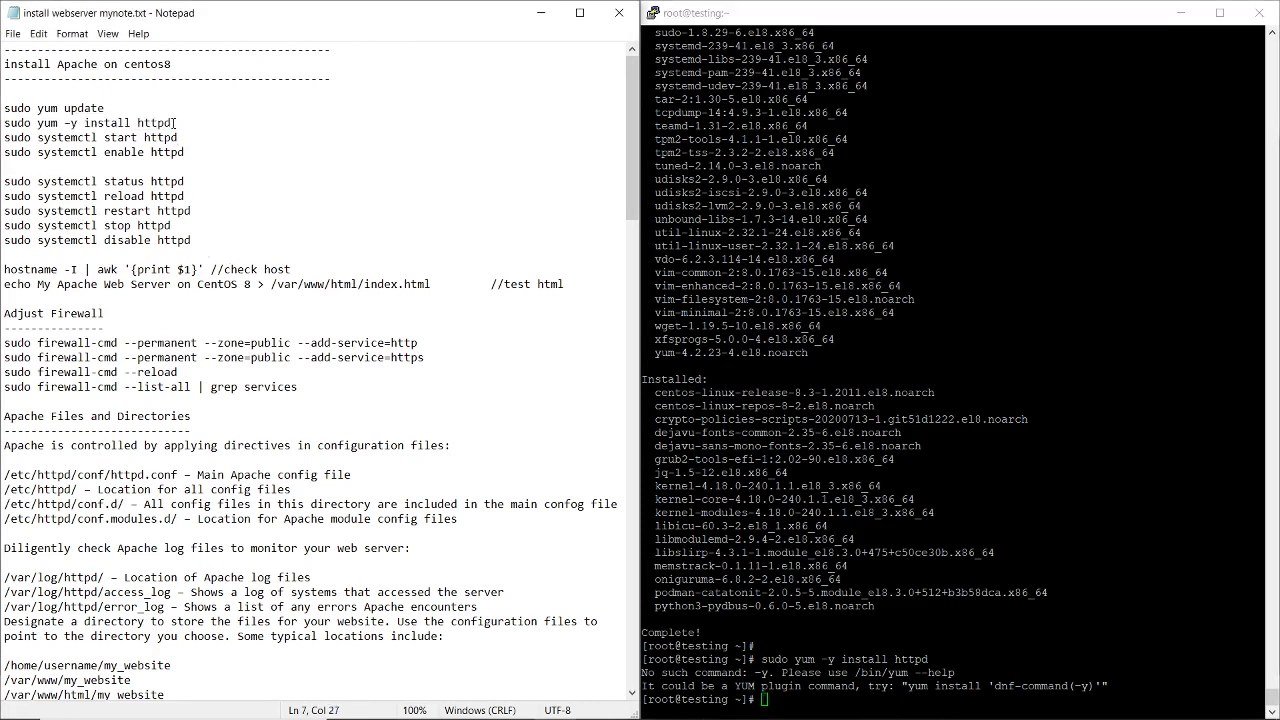
left_click_drag(174, 123, 38, 125)
key("ctrl+c")
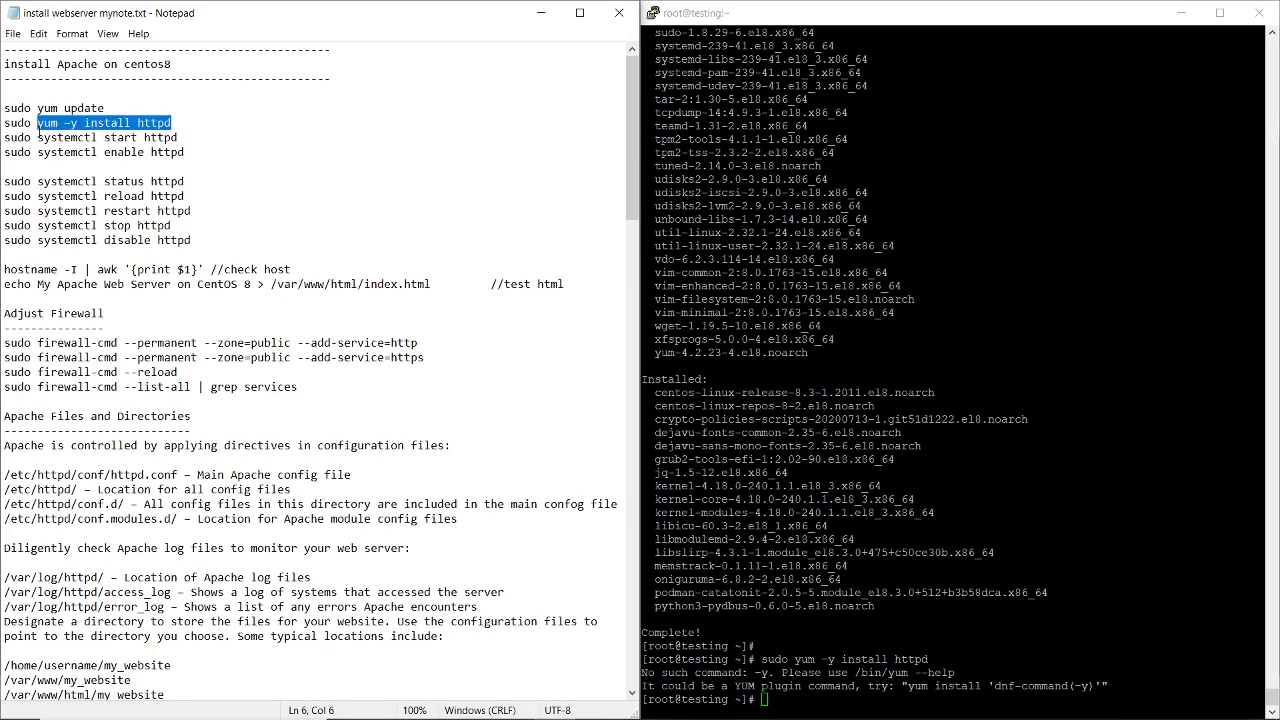
key("alt+Tab")
key("shift+Insert")
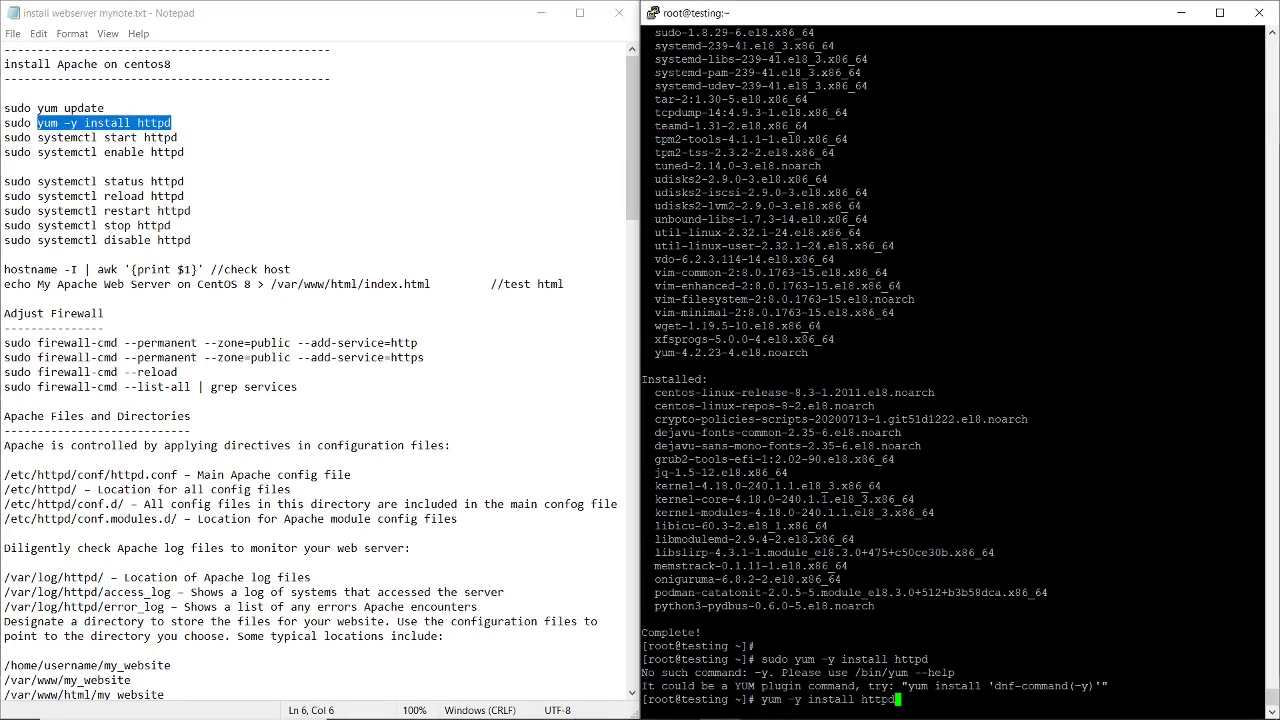
key("Return")
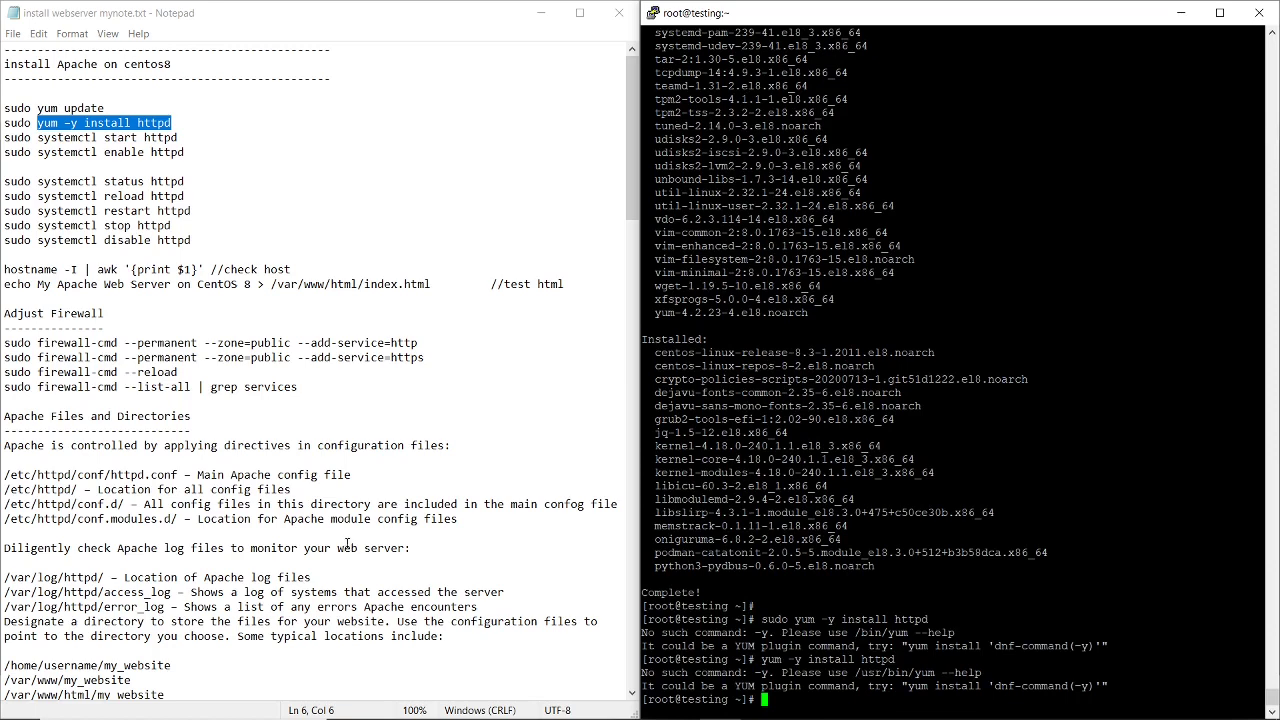
- Copy 'sudo systemctl start httpd' from the notes and run it on the server
left_click(202, 135)
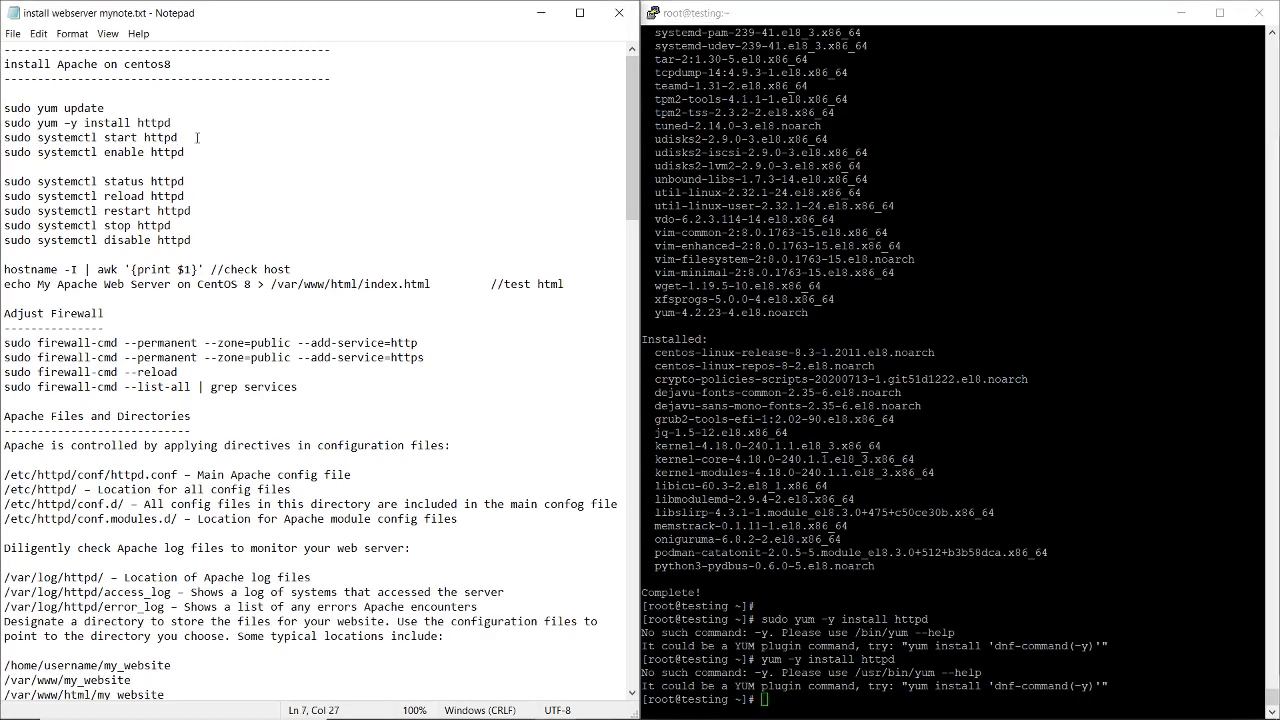
left_click_drag(197, 137, 3, 121)
left_click(185, 137)
left_click_drag(185, 137, 3, 138)
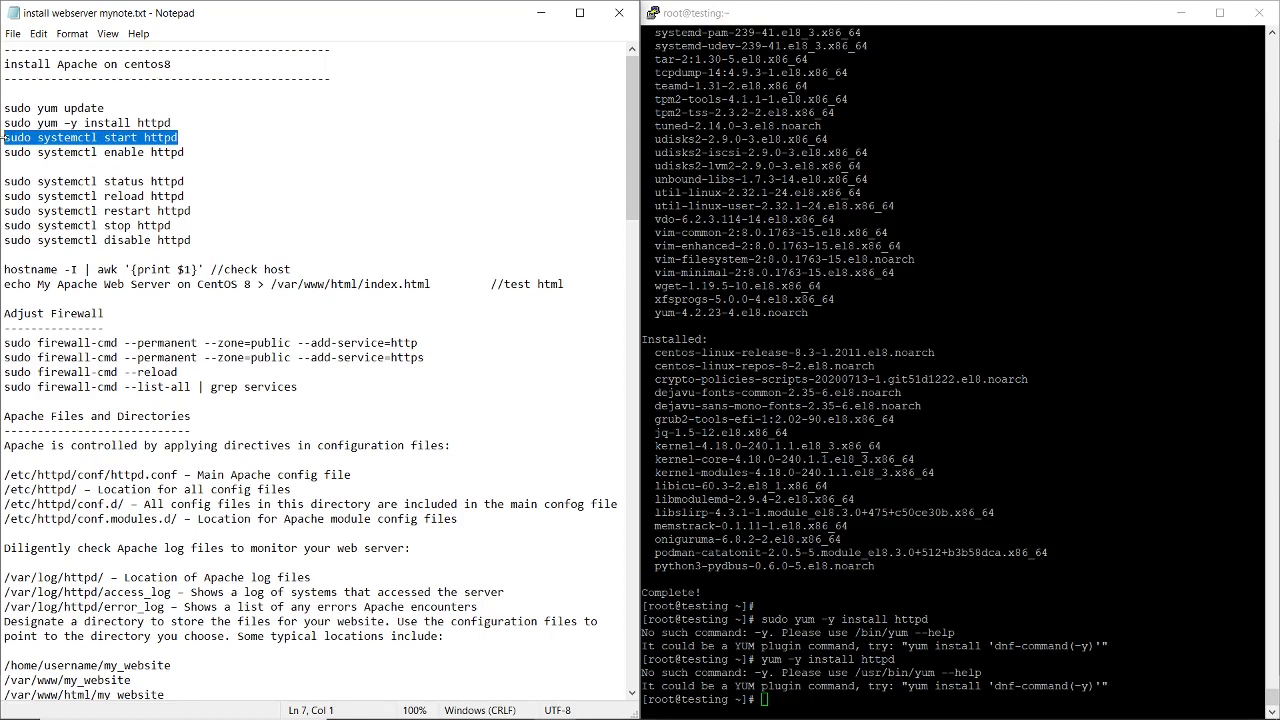
key("ctrl+c")
key("alt+Tab")
key("shift+Insert")
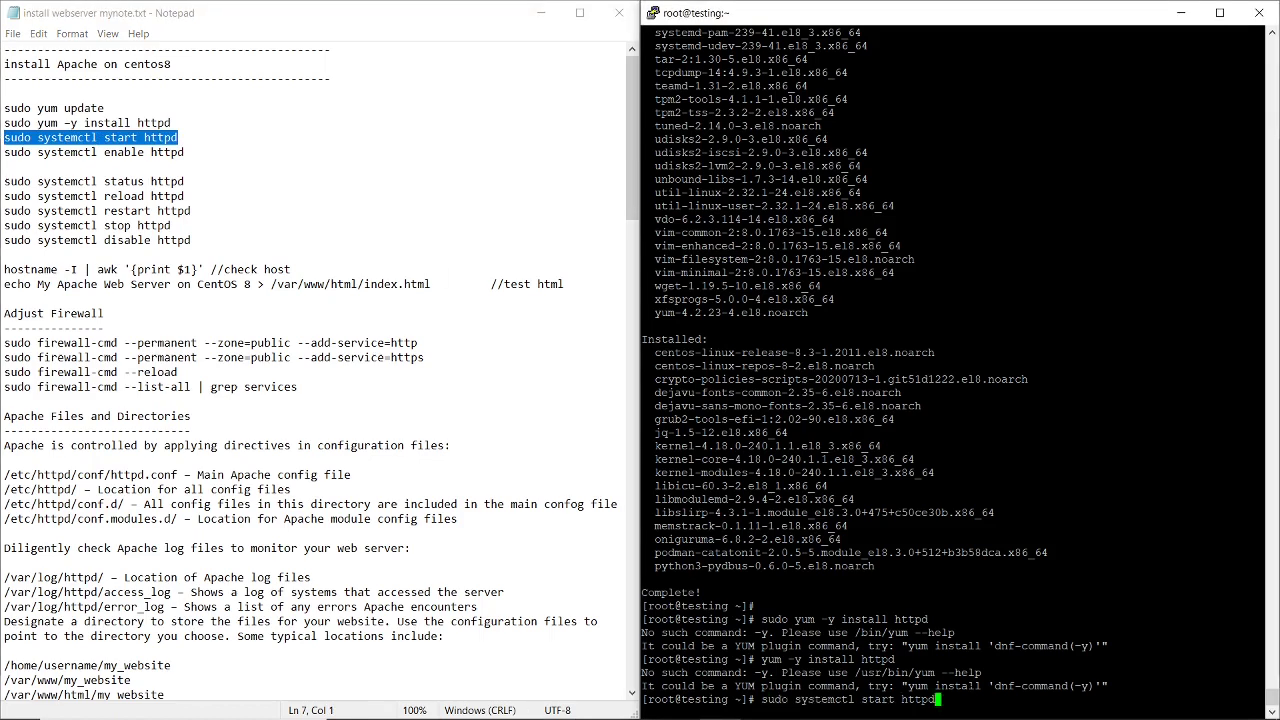
key("Return")
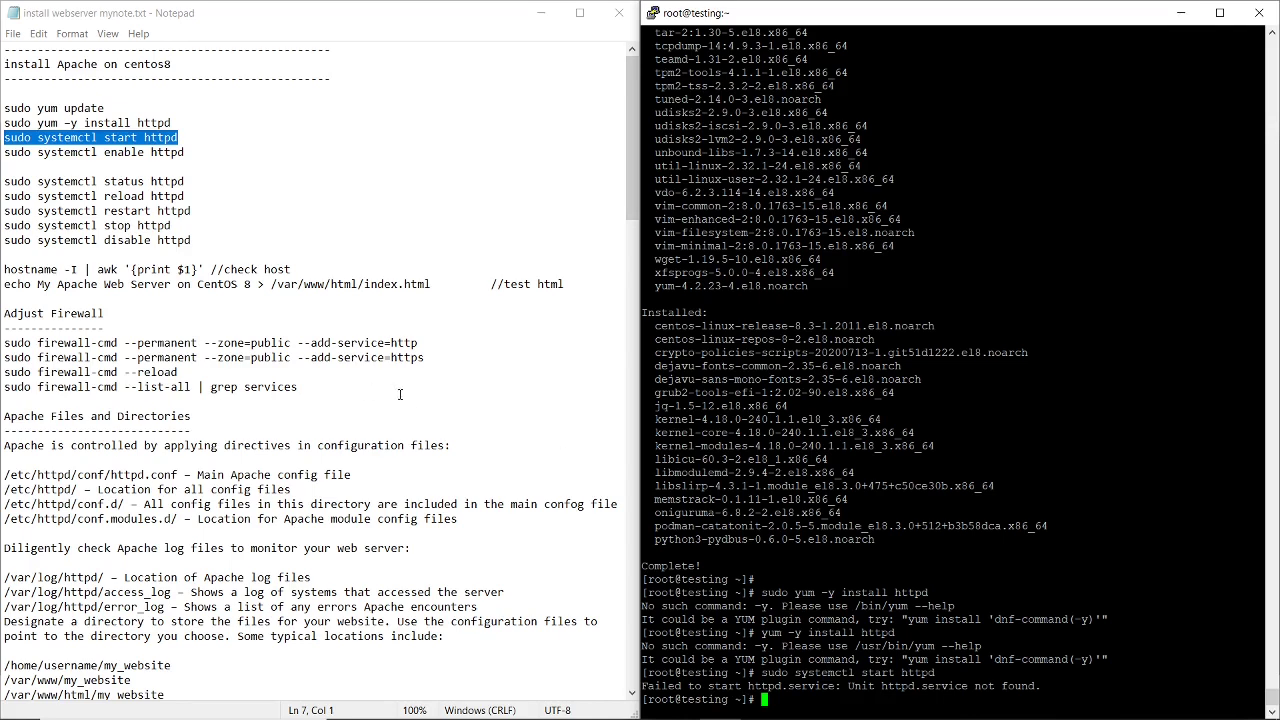
- Rerun the sudo httpd install from command history, then clear the terminal
left_click(229, 216)
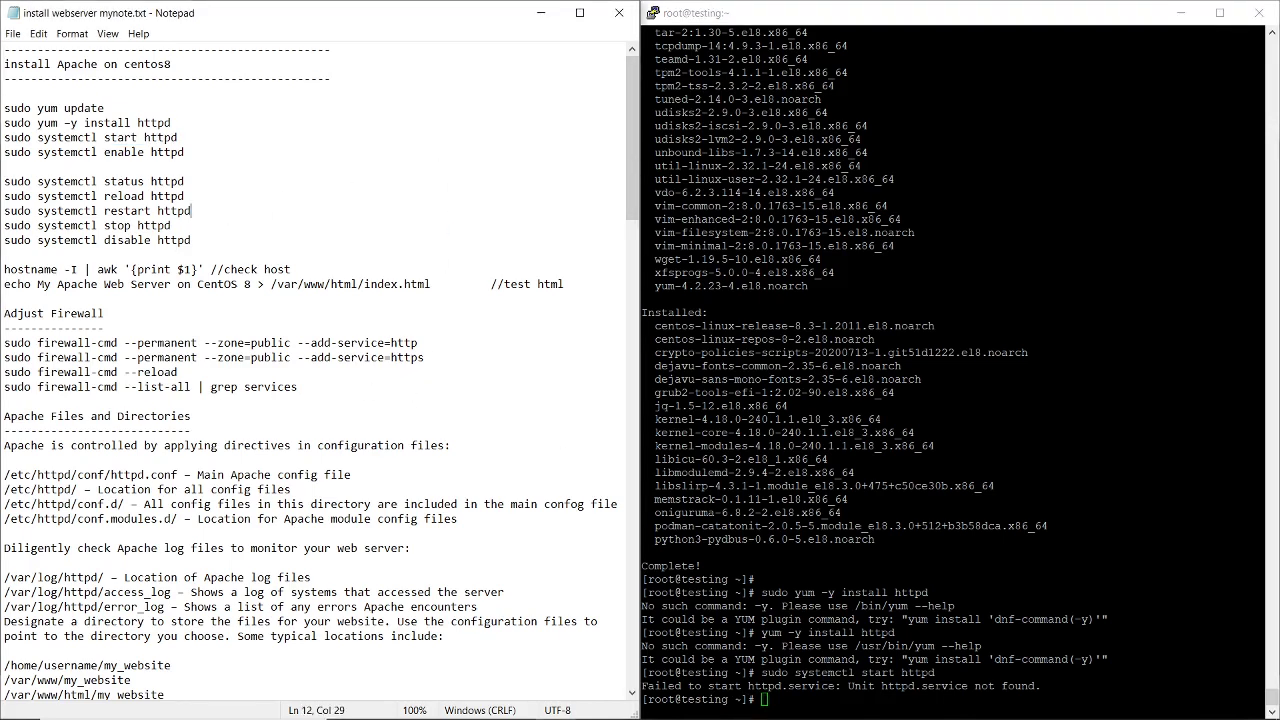
scroll(1274, 525, "up", 20)
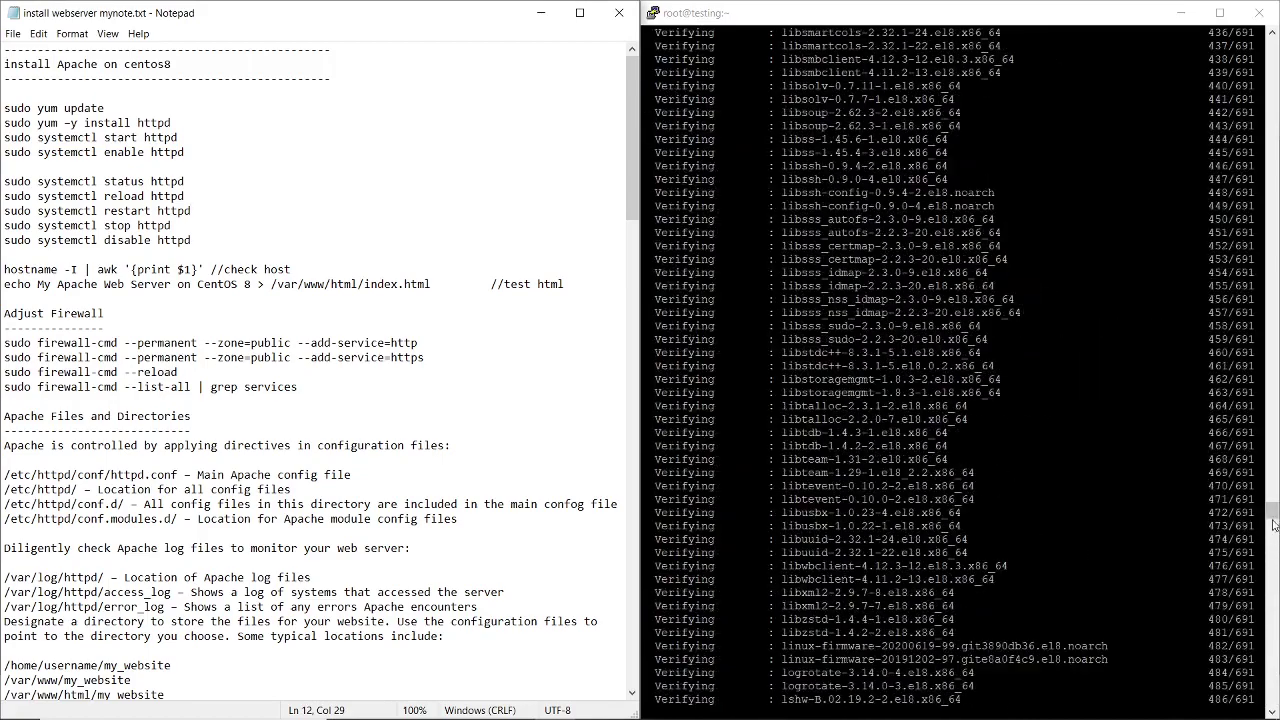
left_click_drag(1274, 525, 1272, 709)
key("Up")
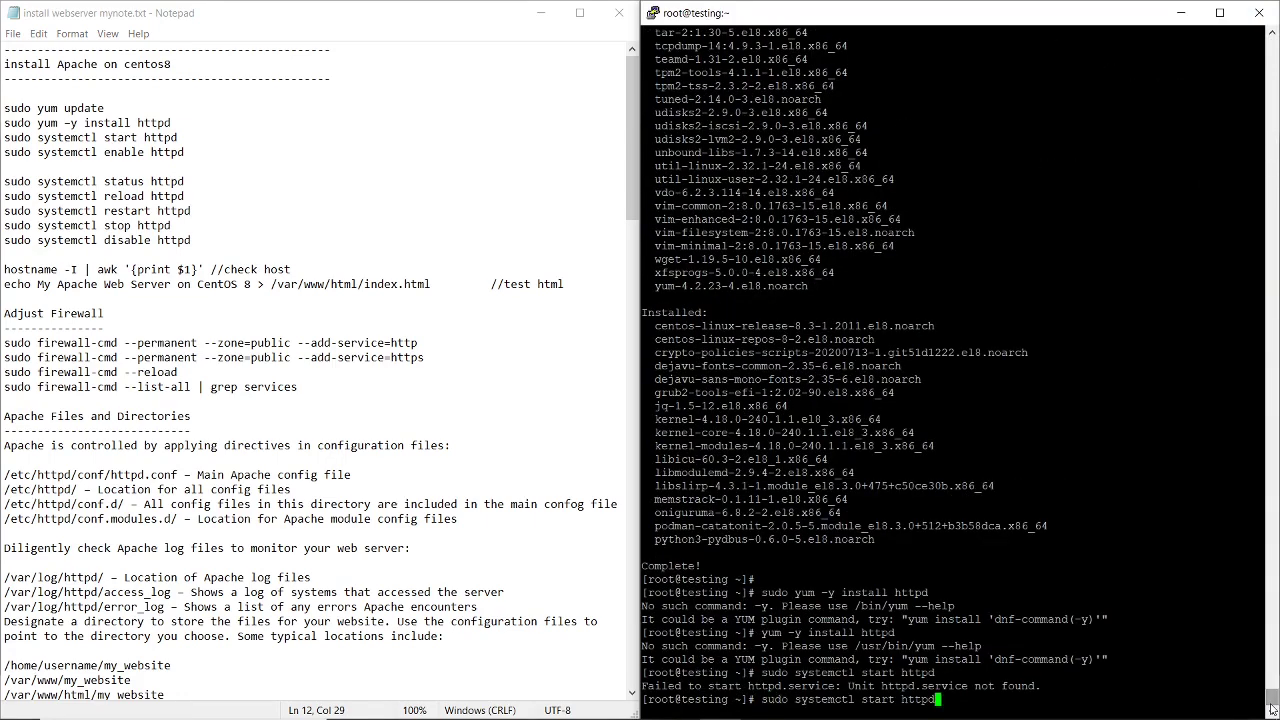
key("Up")
key("Up")
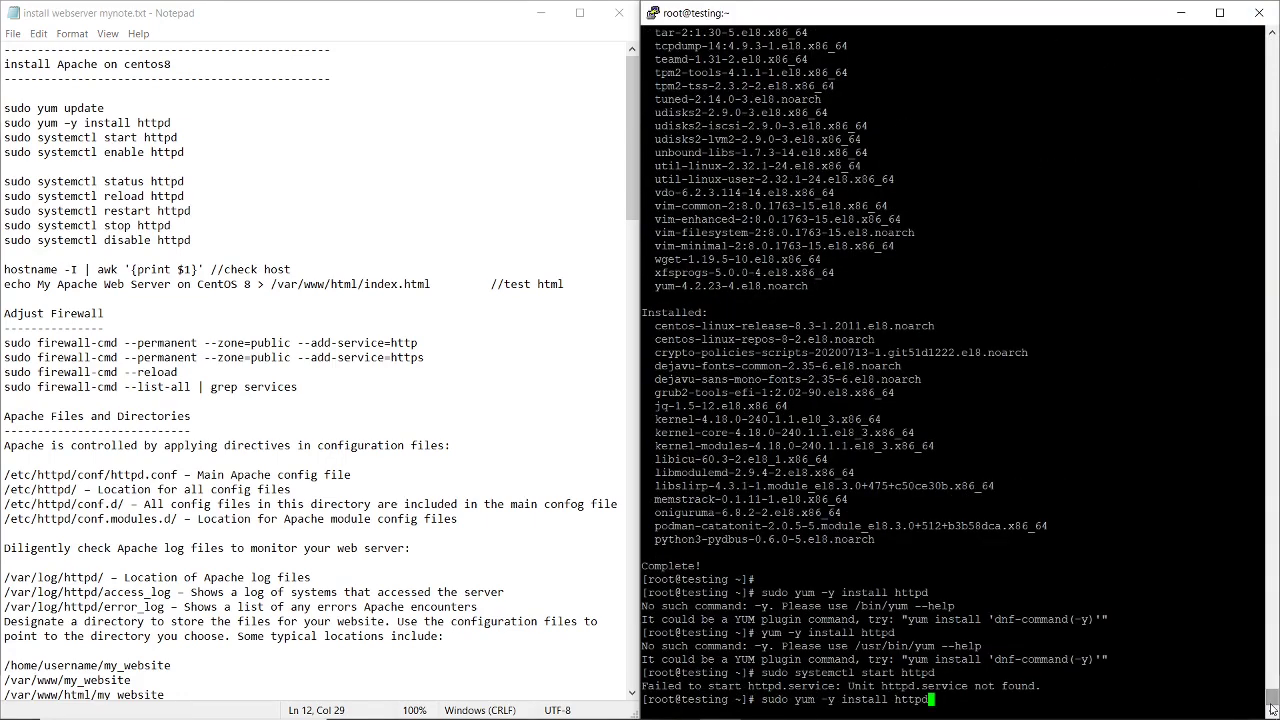
key("Up")
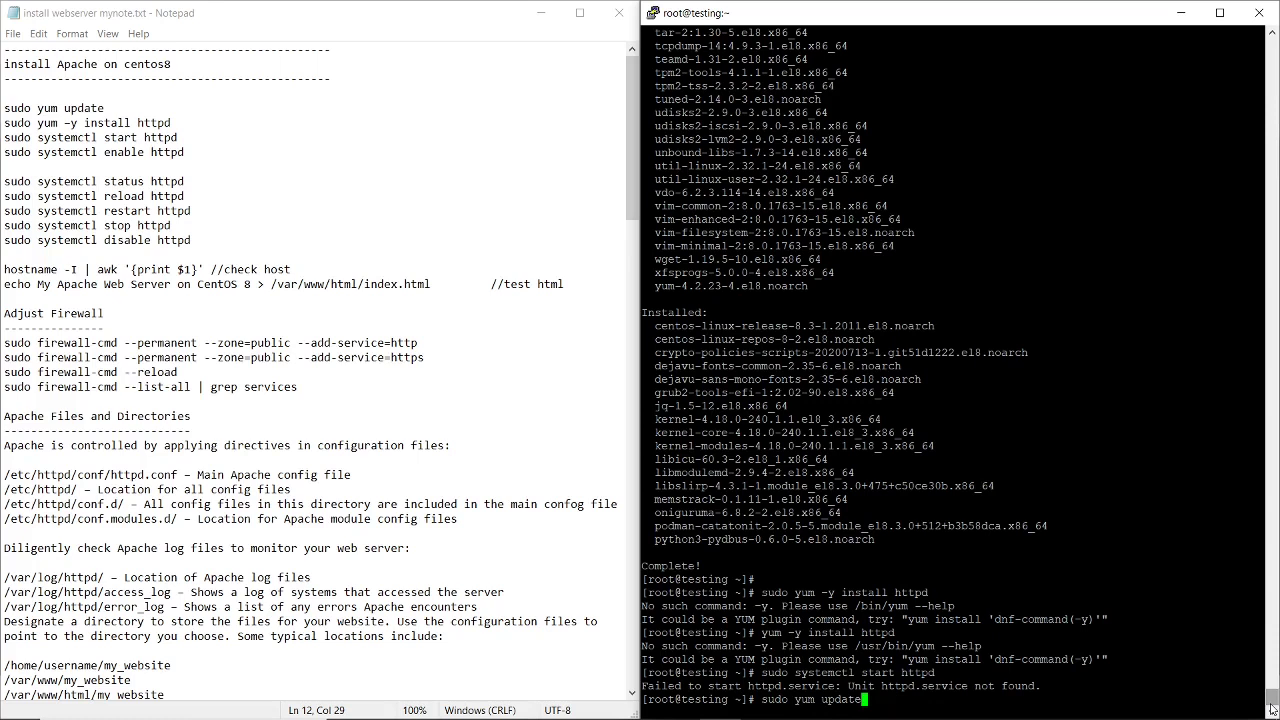
key("Down")
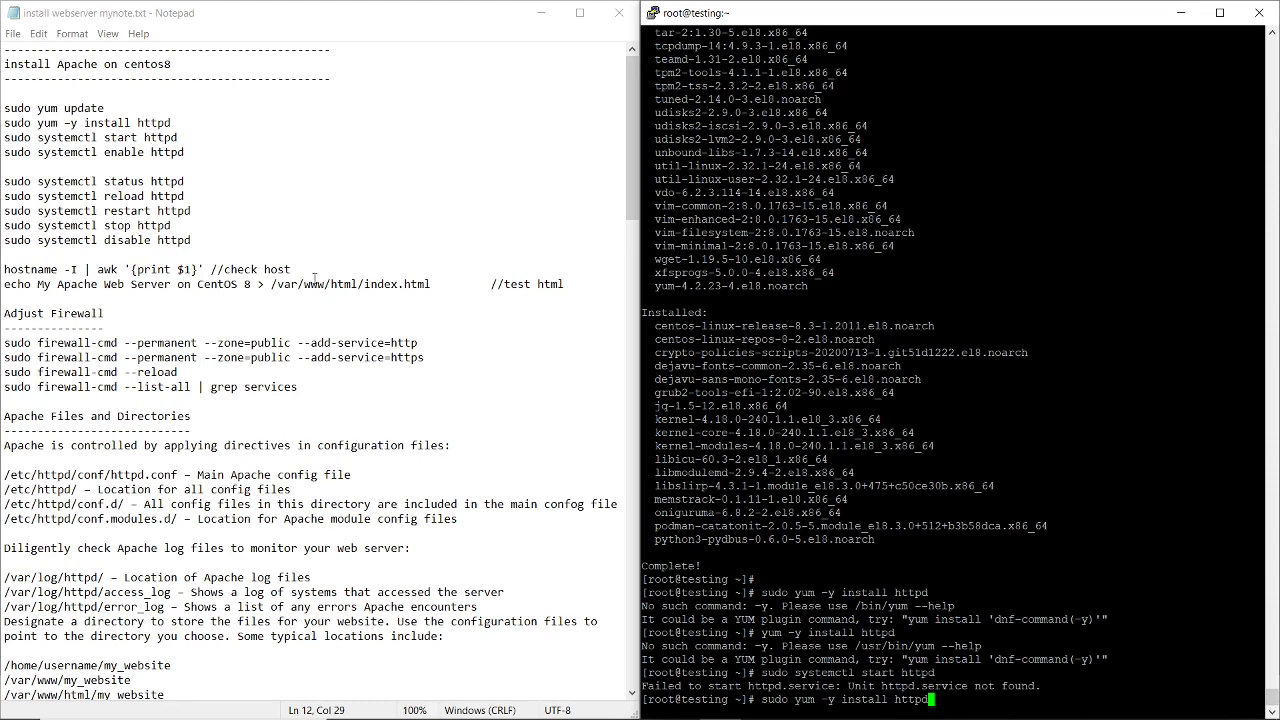
key("Return")
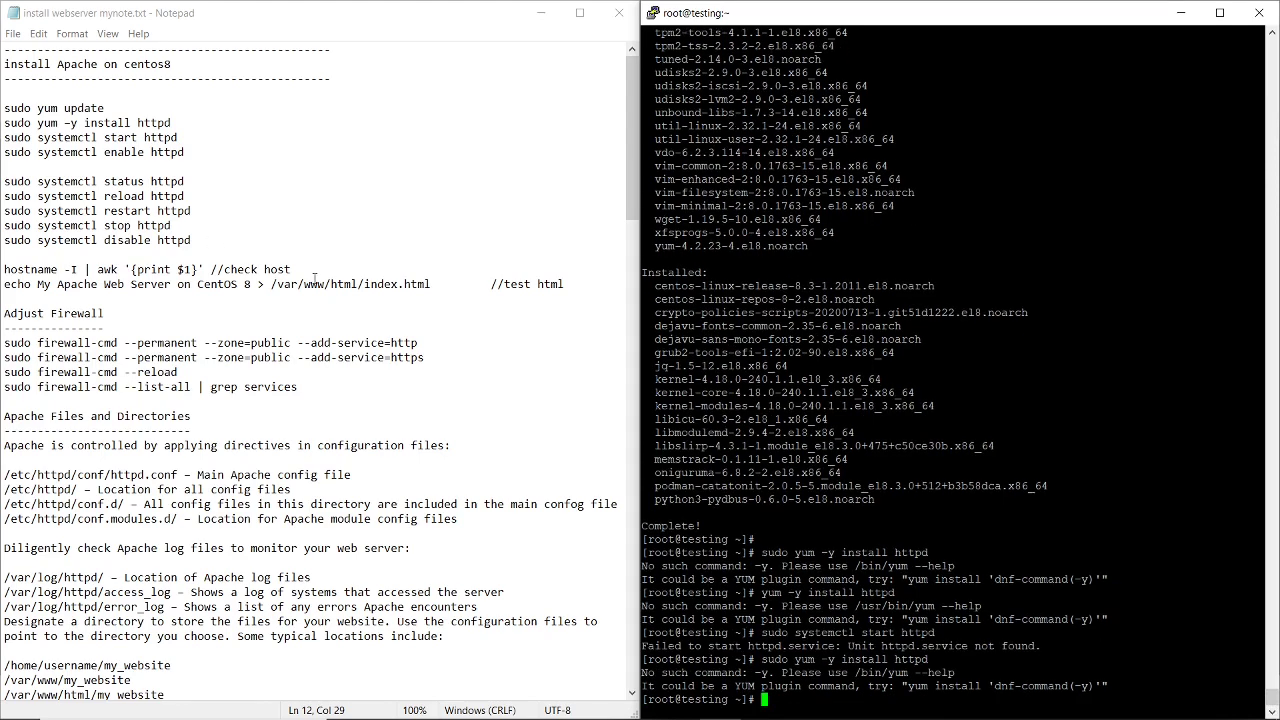
type("clear")
key("Return")
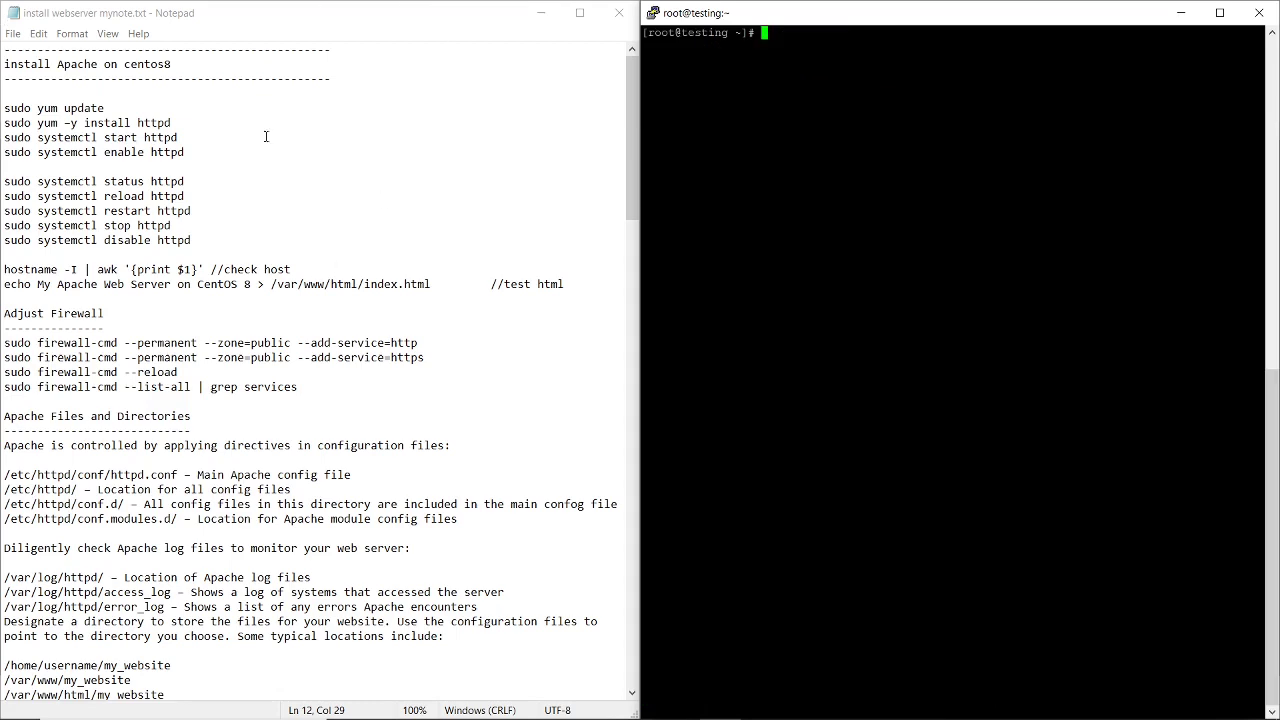
- Clear the terminal and rerun the pasted sudo httpd install, getting 'No such command: -y'
left_click(165, 110)
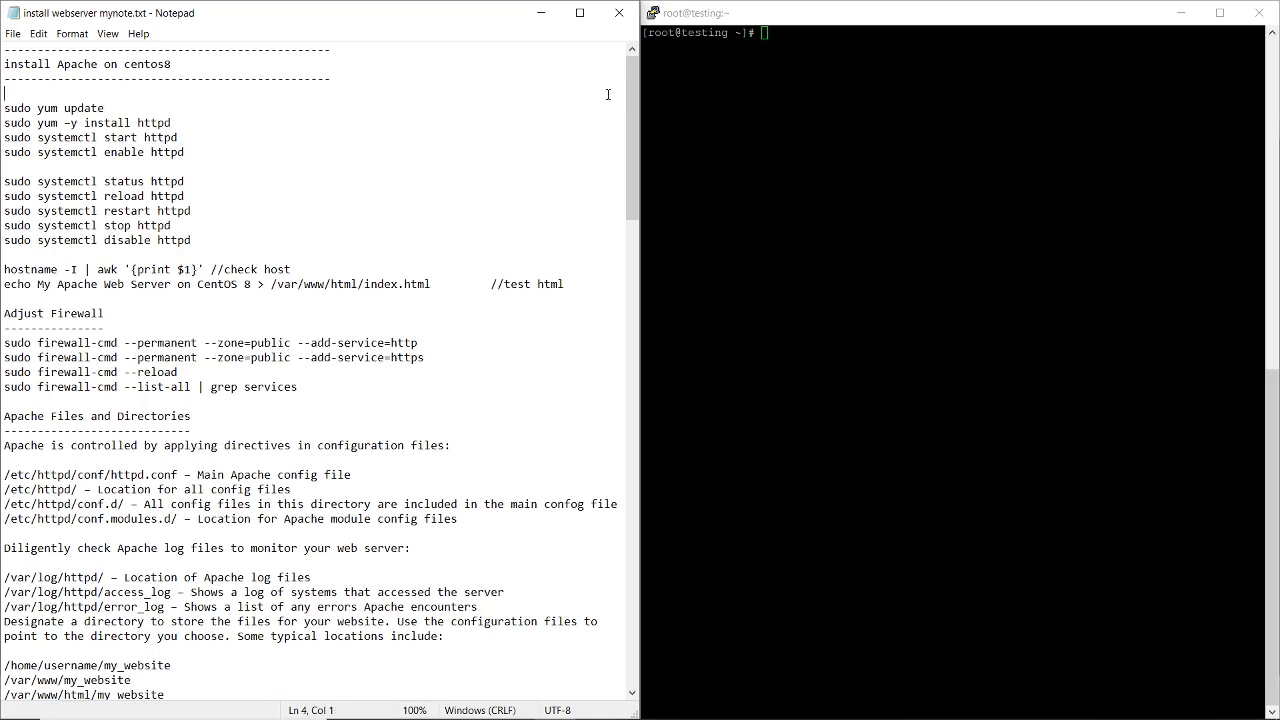
key("alt+Tab")
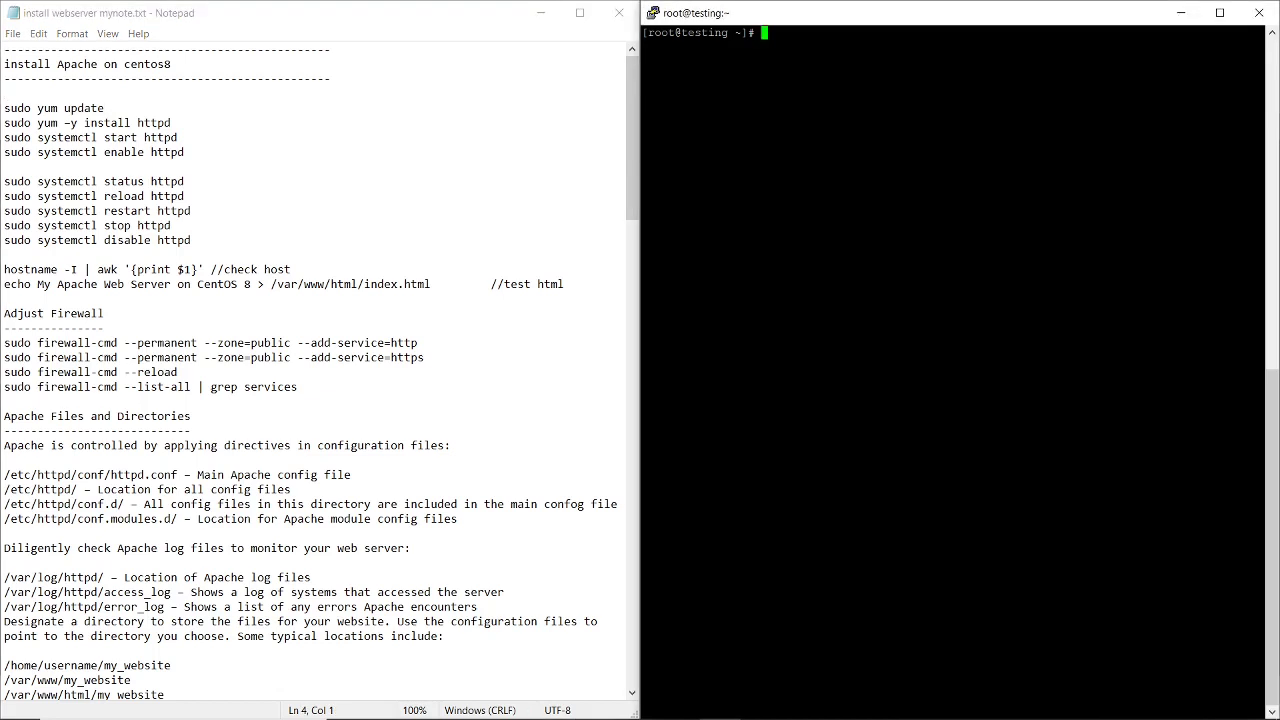
type("clear")
key("Return")
type("sudo yum -y install httpd")
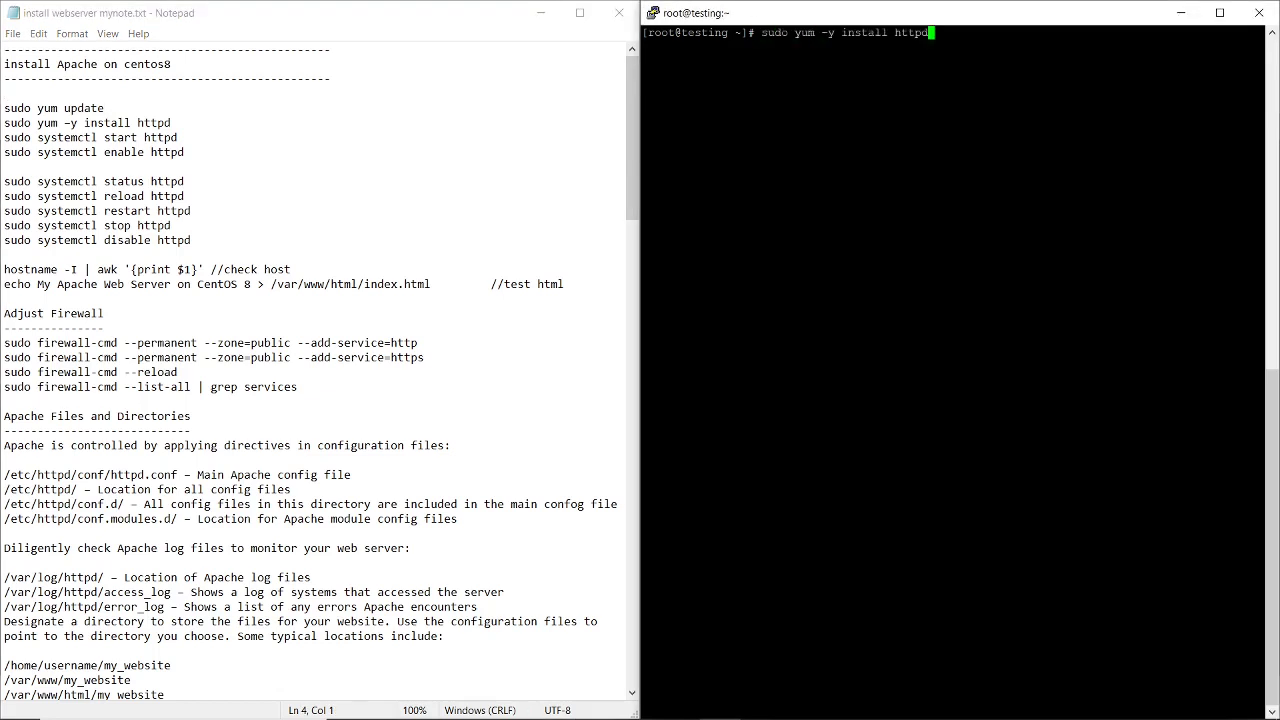
key("Return")
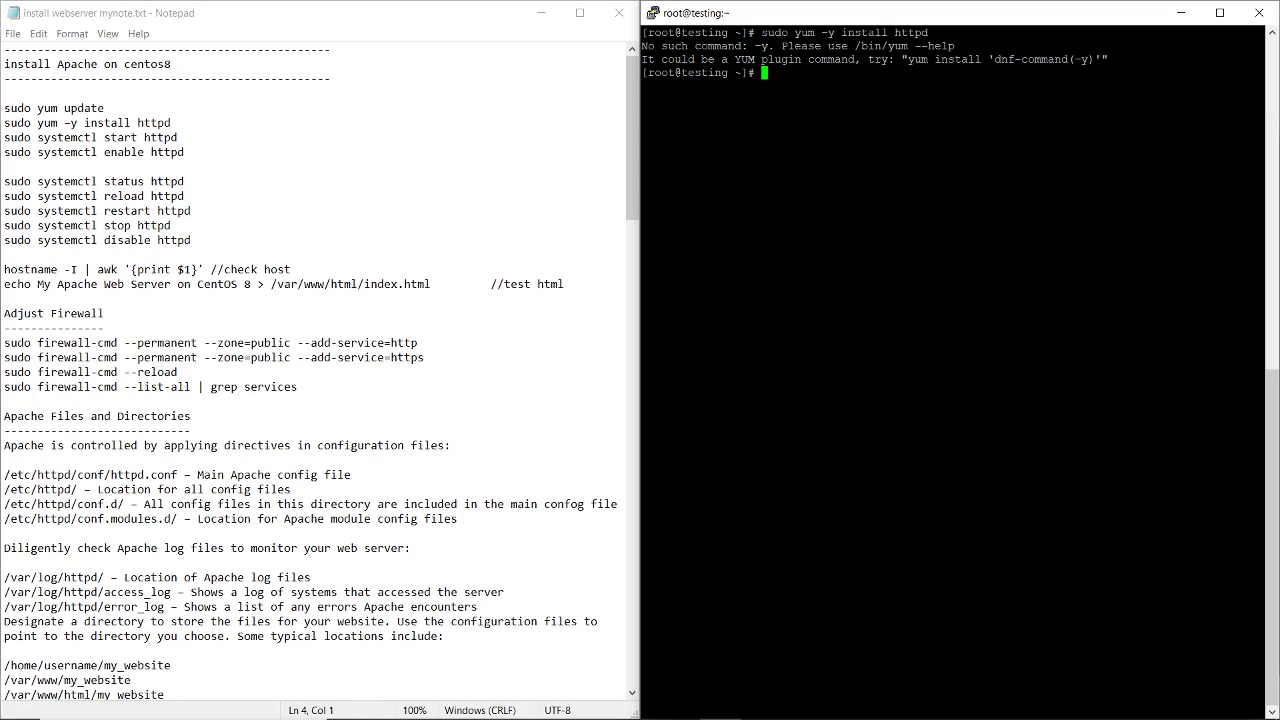
- Copy yum's suggested dnf-command install line from the output and run it
left_click_drag(908, 59, 1096, 59)
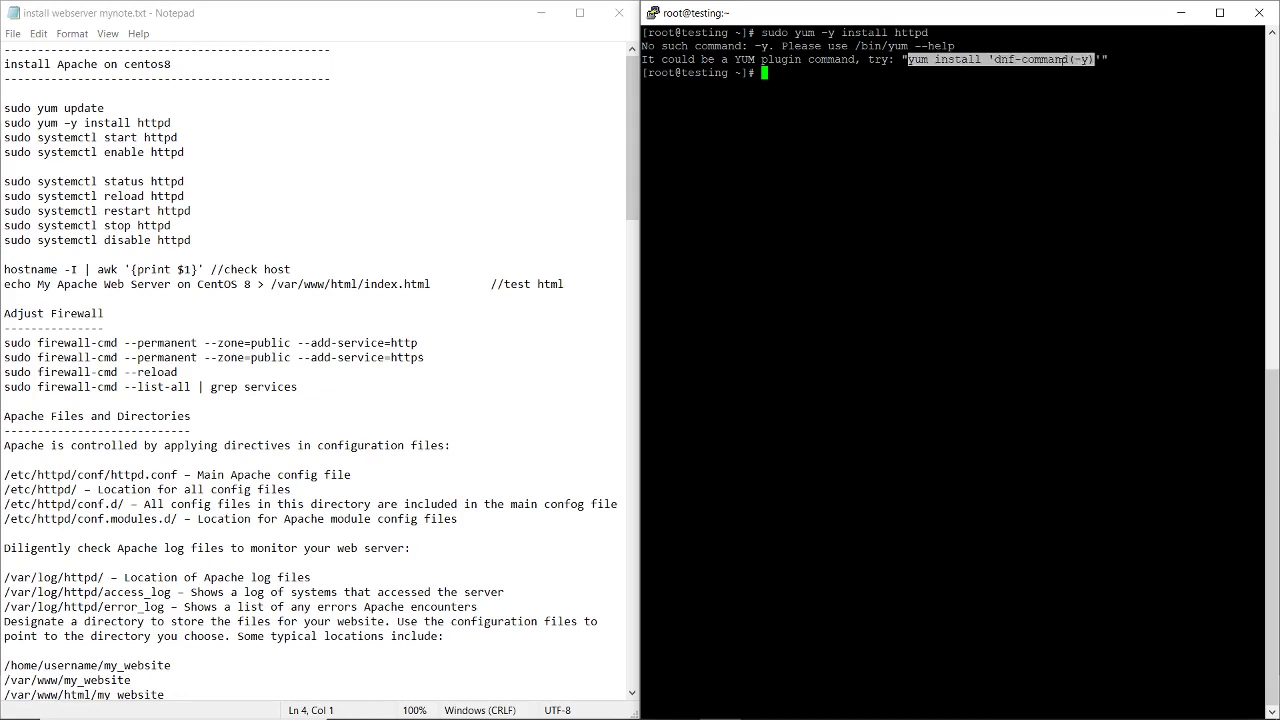
right_click(1066, 59)
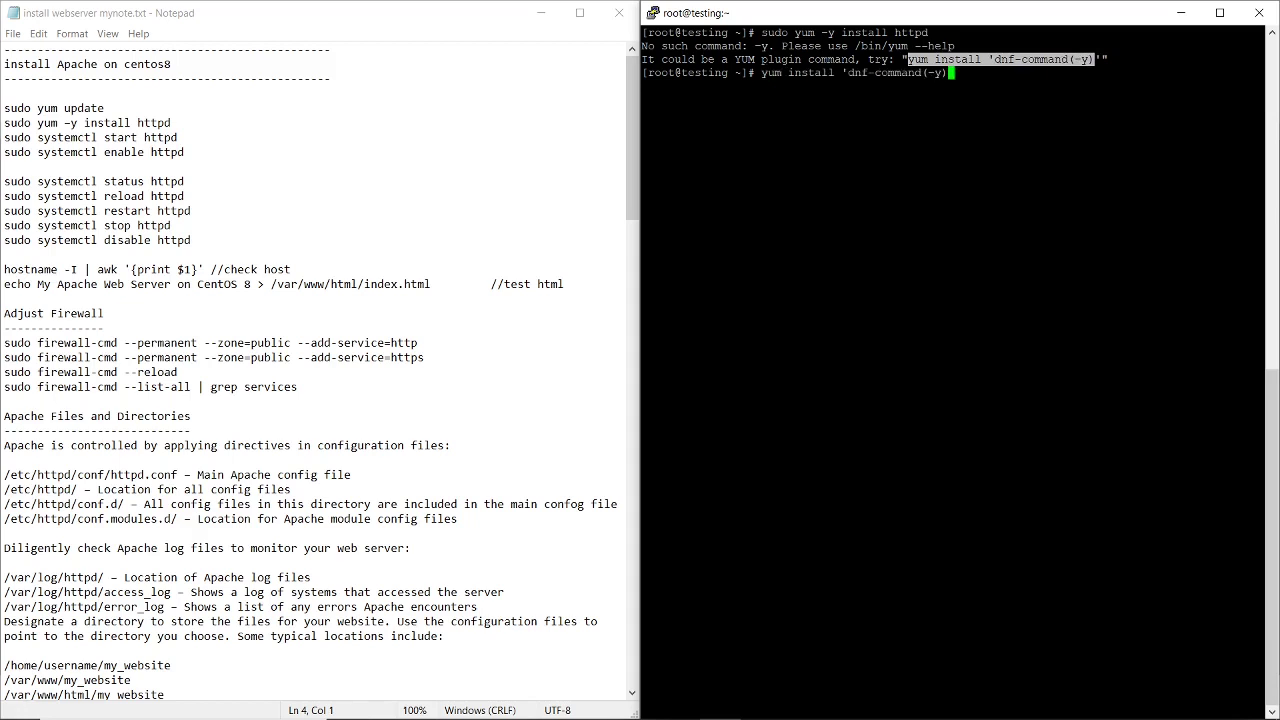
key("Return")
type("'")
key("Return")
- Retry the pasted dnf-command line, then erase the malformed text after bash syntax errors
type("yum install 'dnf-command(-y)")
key("Return")
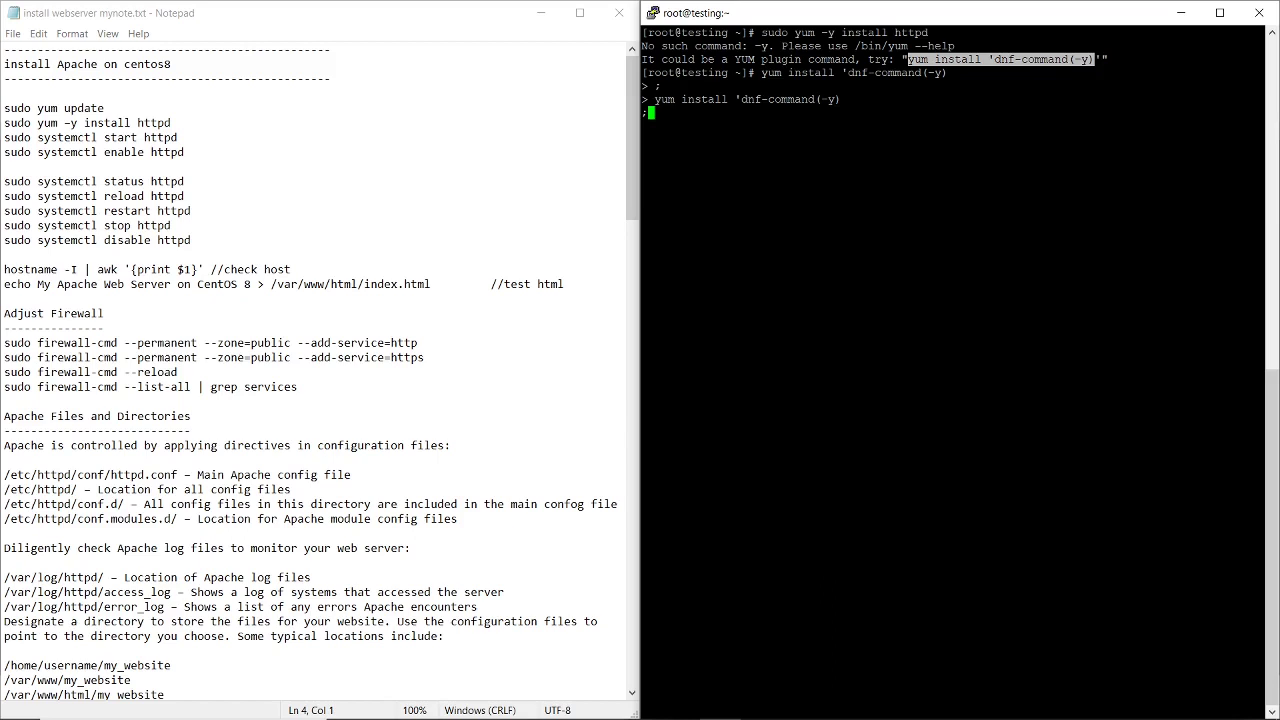
key("Return")
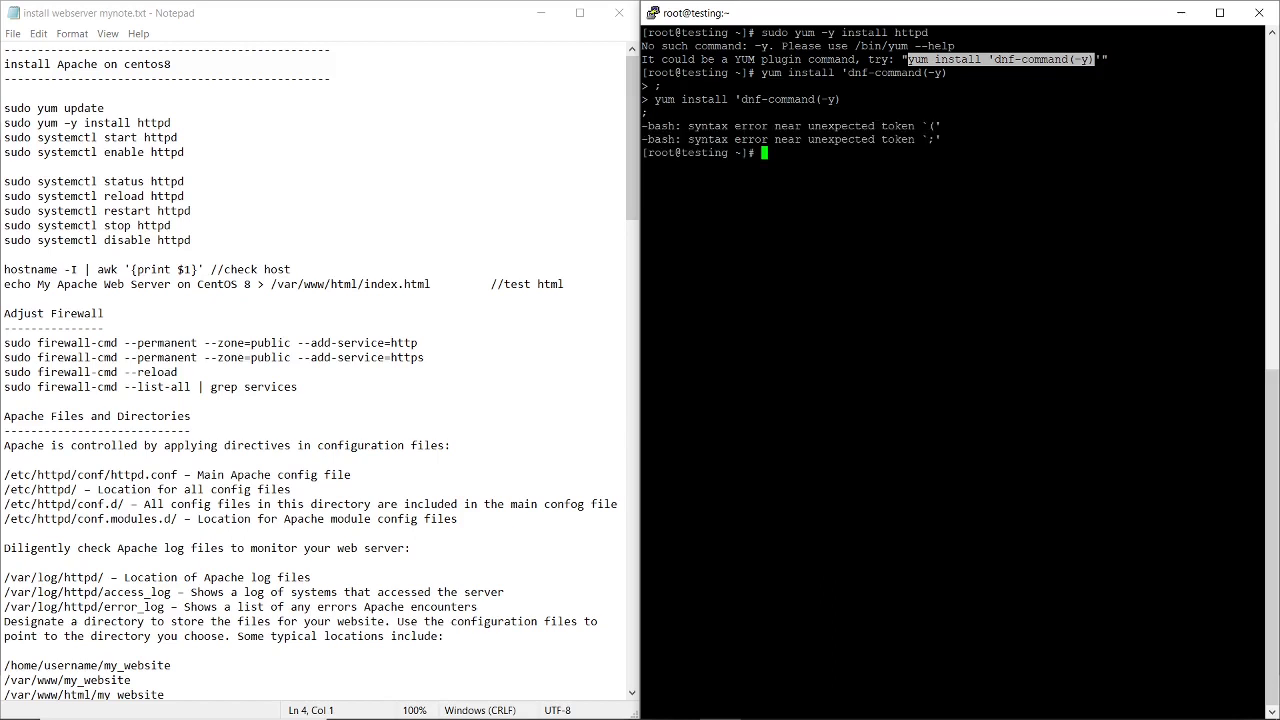
type(";")
key("BackSpace")
type("yum install 'dnf-command(-y) ; yum install 'dnf-command(-y)")
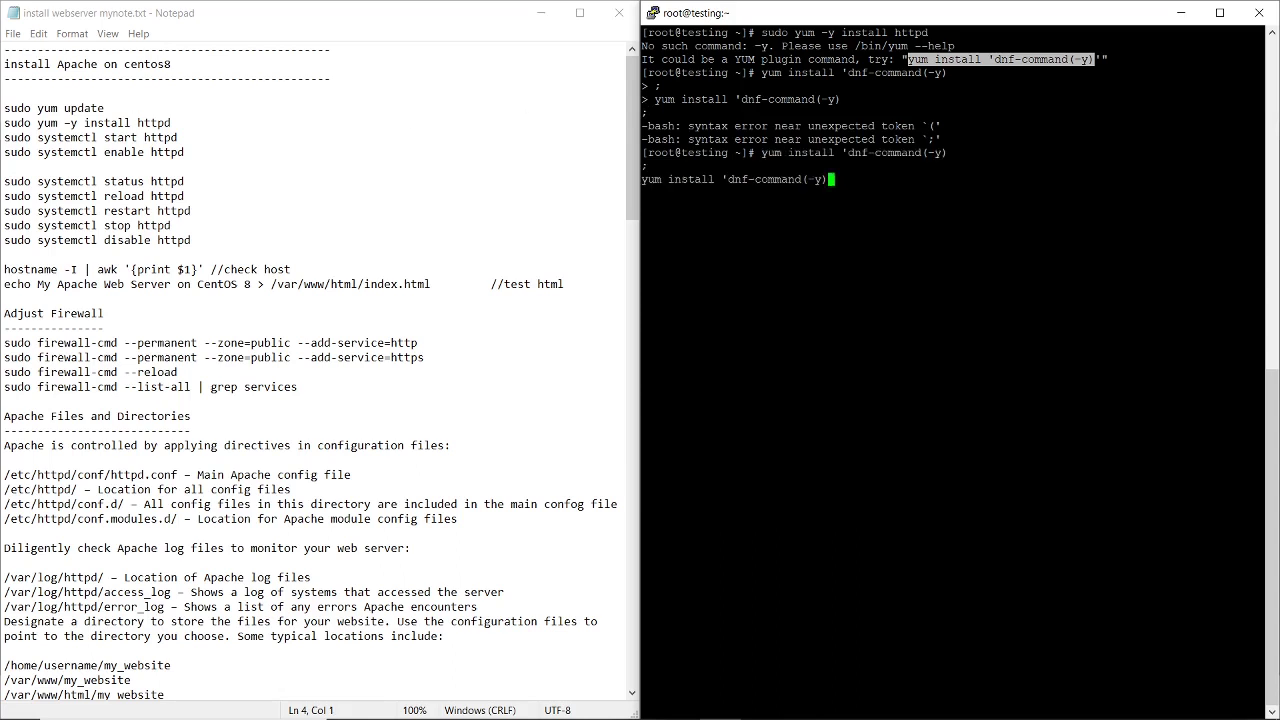
key("BackSpace")
key("BackSpace")
key("BackSpace")
key("BackSpace")
key("BackSpace")
key("BackSpace")
key("BackSpace")
key("BackSpace")
key("BackSpace")
key("BackSpace")
key("BackSpace")
key("BackSpace")
key("BackSpace")
key("BackSpace")
key("BackSpace")
key("BackSpace")
key("BackSpace")
key("BackSpace")
key("BackSpace")
key("BackSpace")
- Run 'yum install httpd' and answer y to install httpd 2.4.37 plus dependencies, nine packages
key("BackSpace")
key("BackSpace")
key("BackSpace")
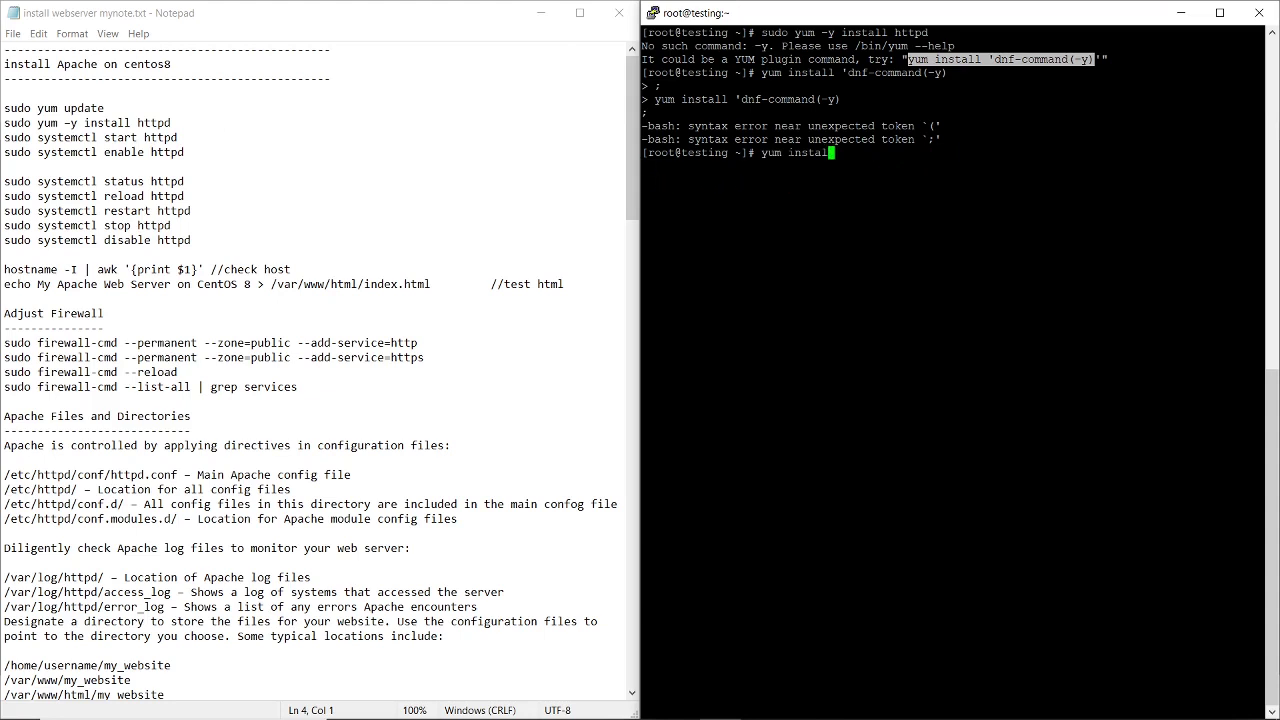
key("BackSpace")
key("BackSpace")
key("BackSpace")
key("BackSpace")
type("stall")
type(" '")
type("y")
key("BackSpace")
key("BackSpace")
type("httpd")
key("Return")
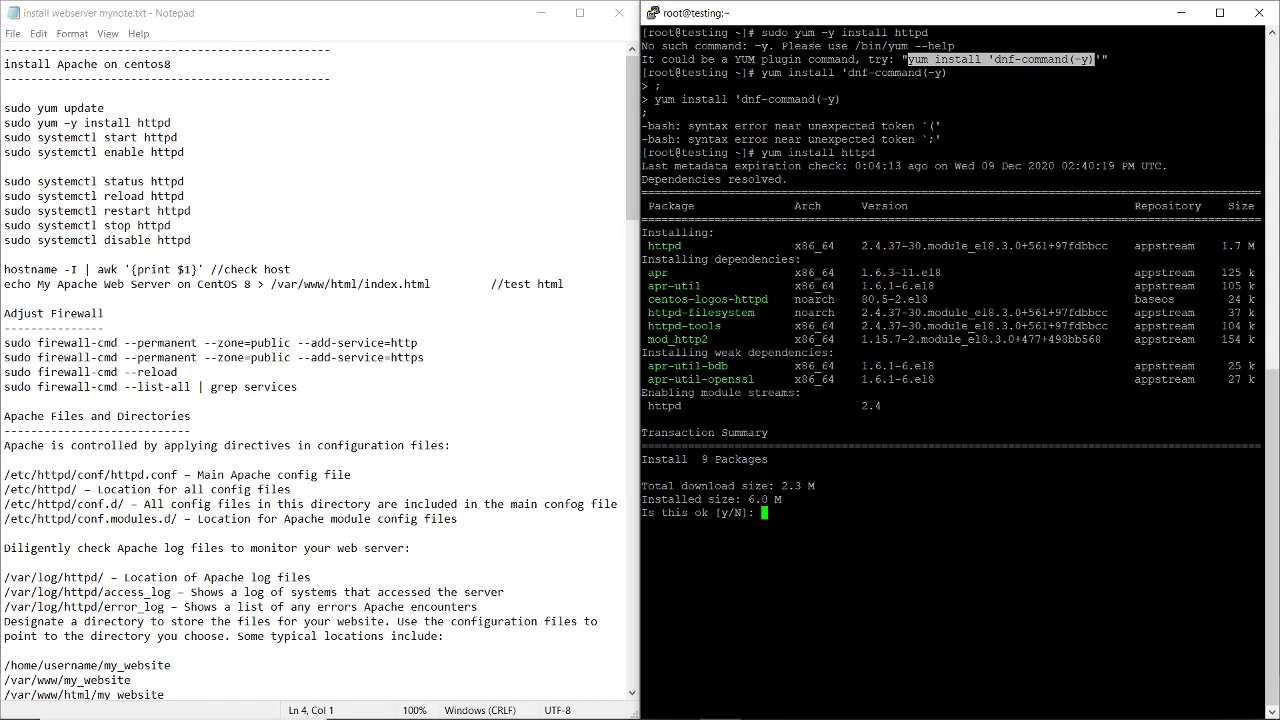
type("y")
key("Return")
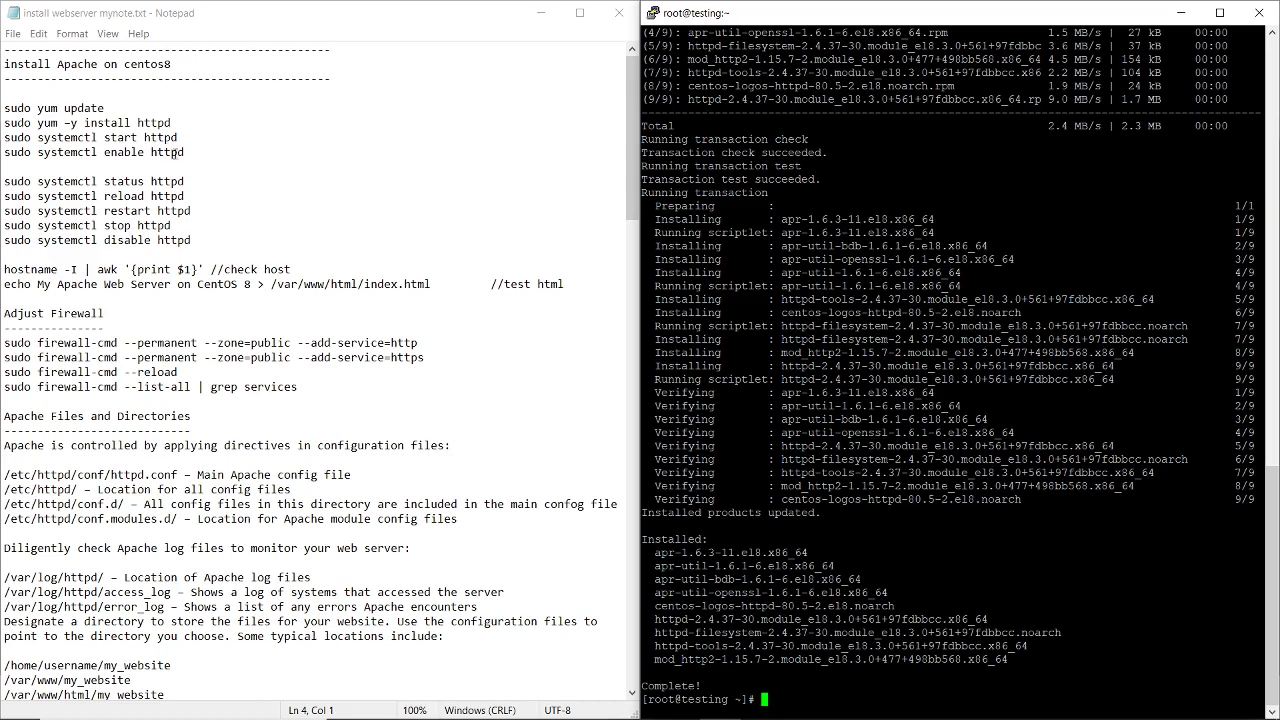
left_click_drag(179, 138, 4, 138)
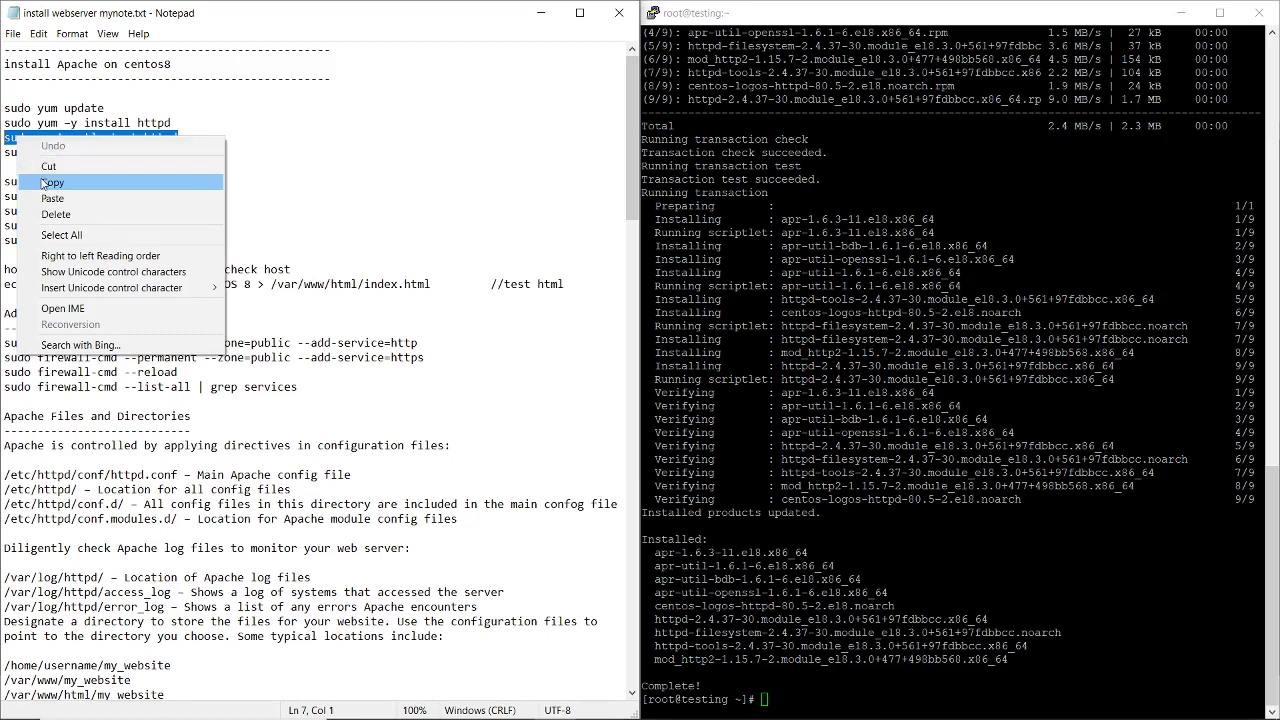
- Start the httpd service by pasting the systemctl start command from the notes
left_click(52, 182)
left_click(554, 712)
key("shift+Insert")
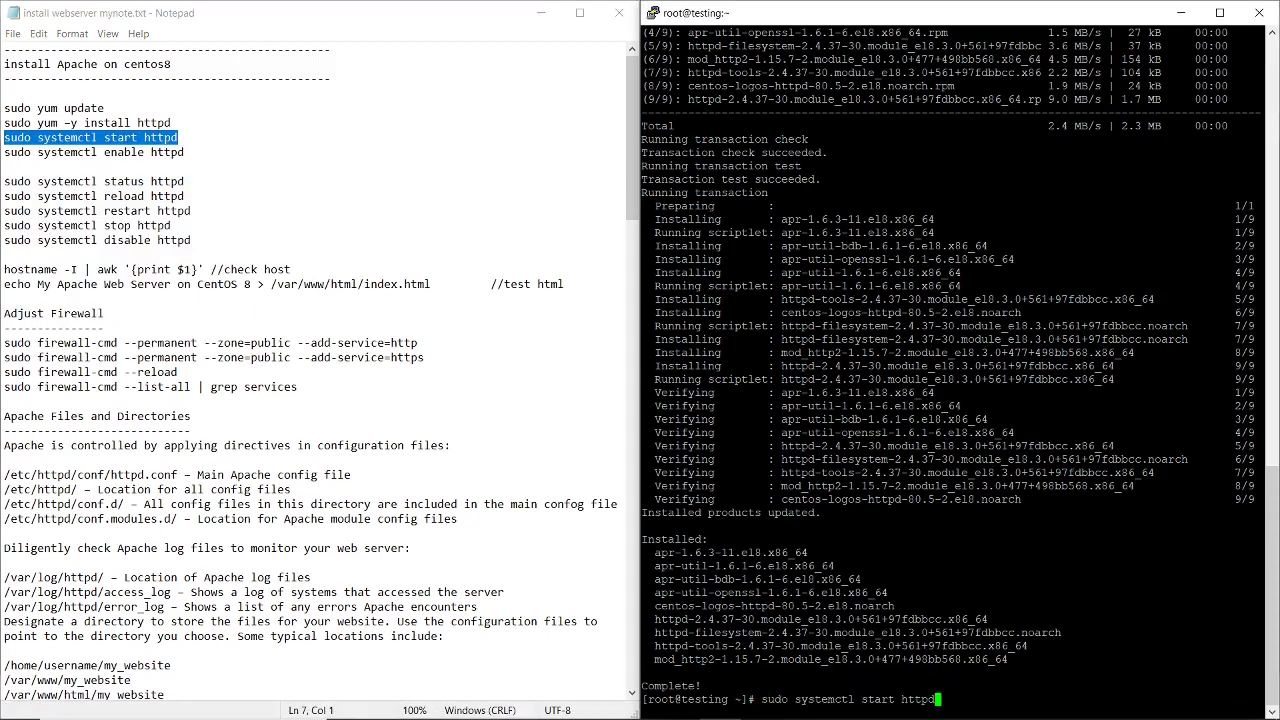
key("Return")
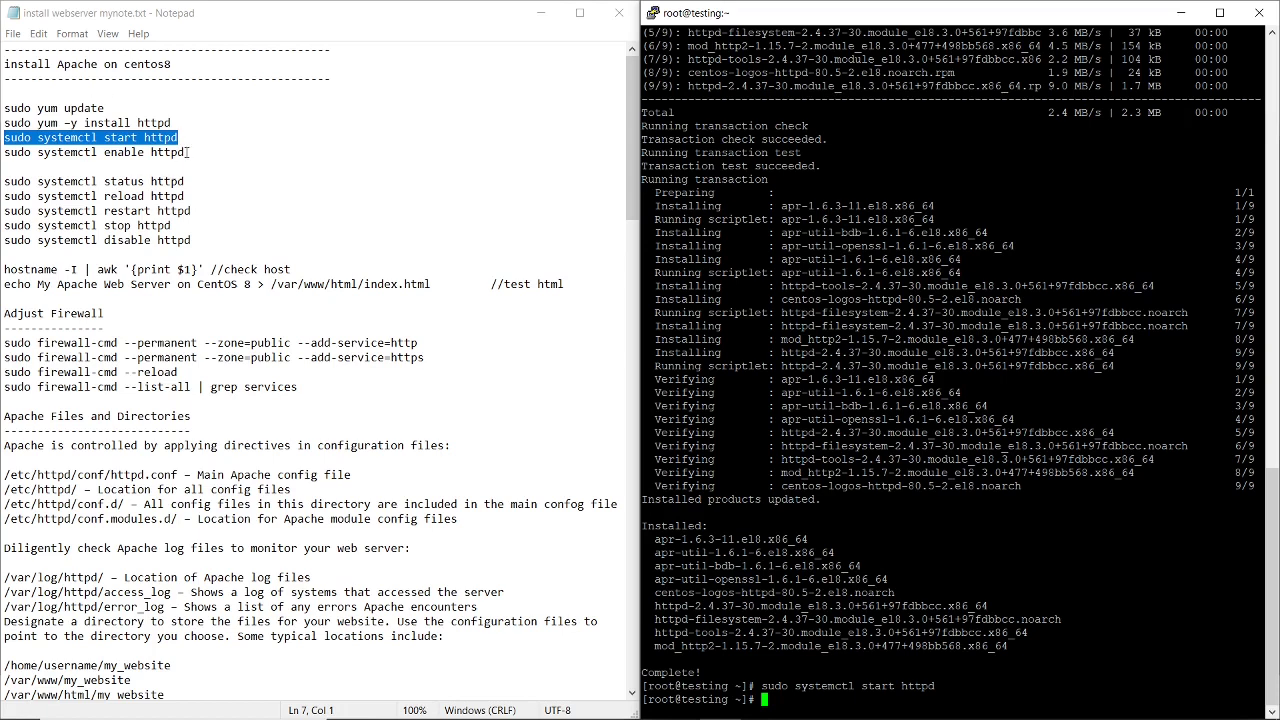
- Enable httpd to start at boot with the systemctl enable command
left_click_drag(187, 152, 4, 152)
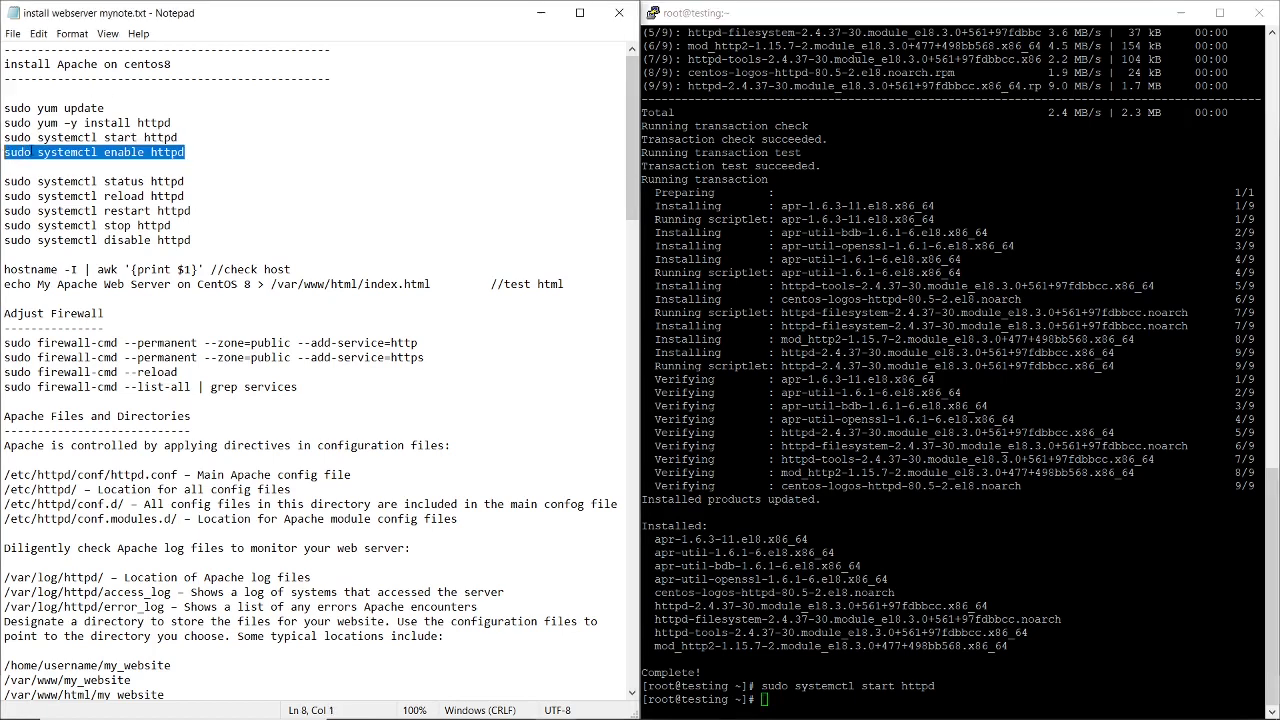
right_click(31, 152)
left_click(70, 198)
right_click(850, 690)
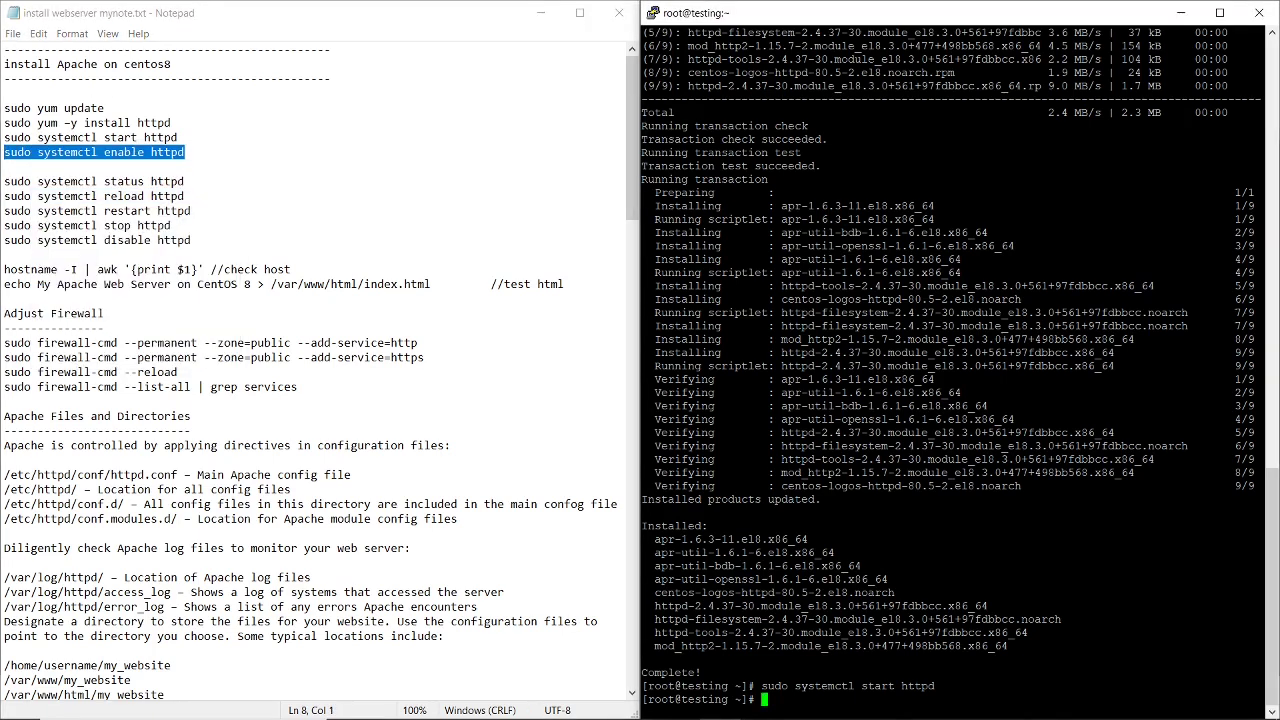
key("Return")
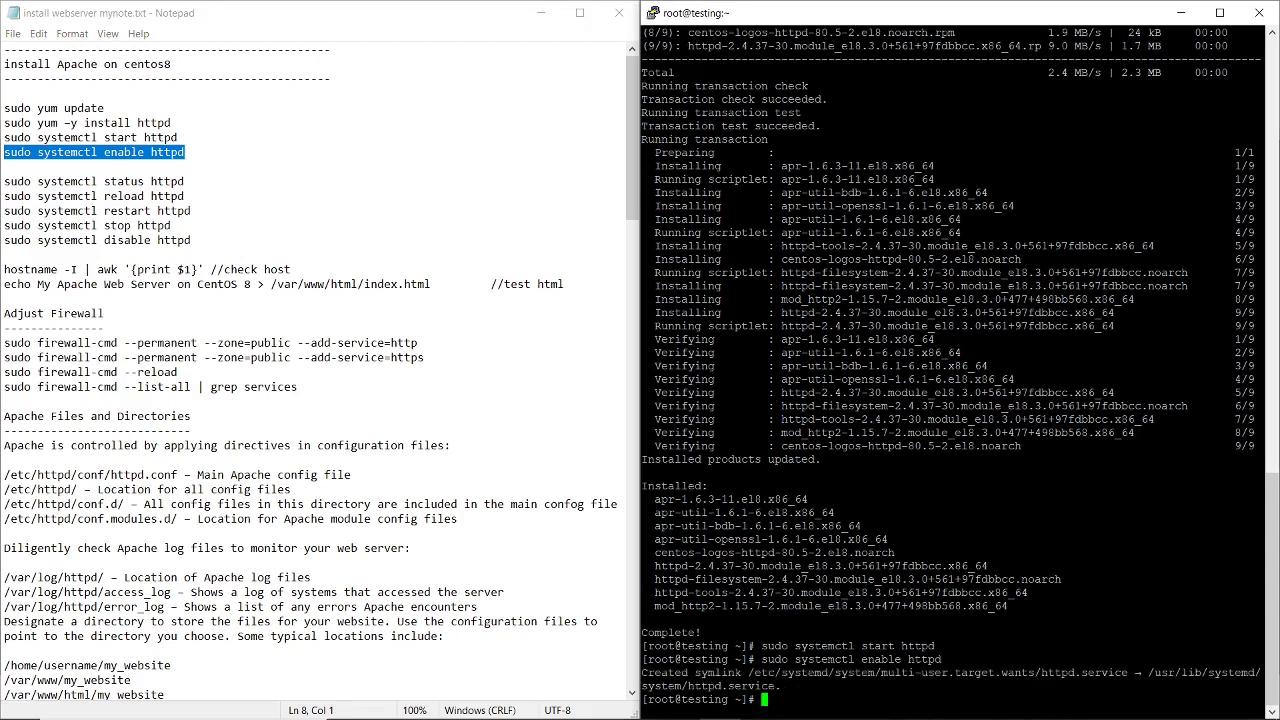
- Check httpd status, confirming it is active (running) on port 80
left_click_drag(197, 181, 4, 181)
right_click(36, 184)
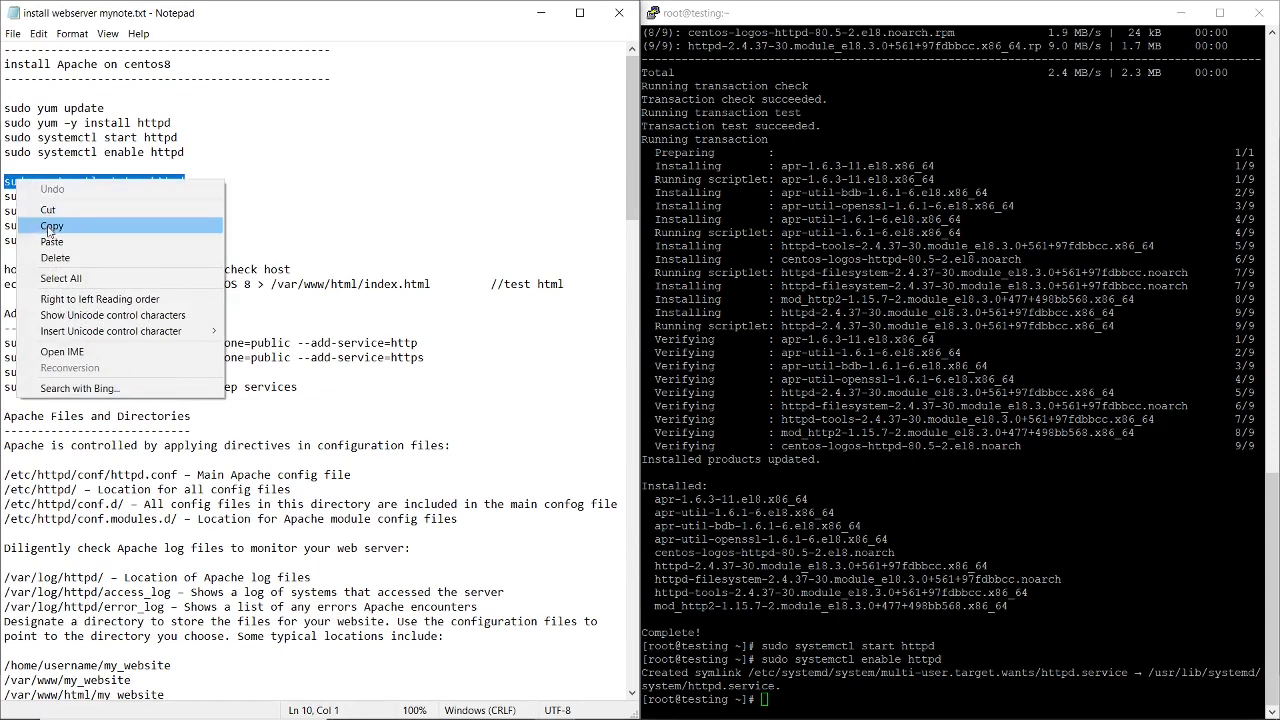
left_click(51, 226)
right_click(850, 690)
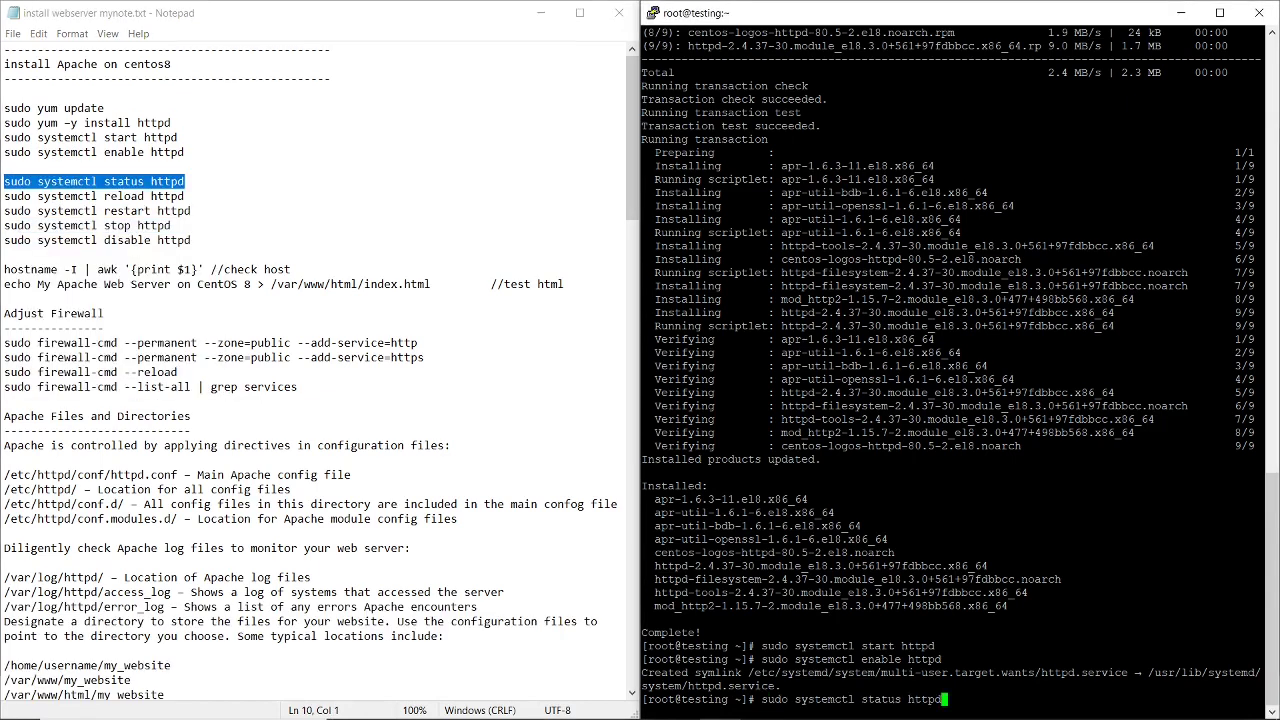
key("Return")
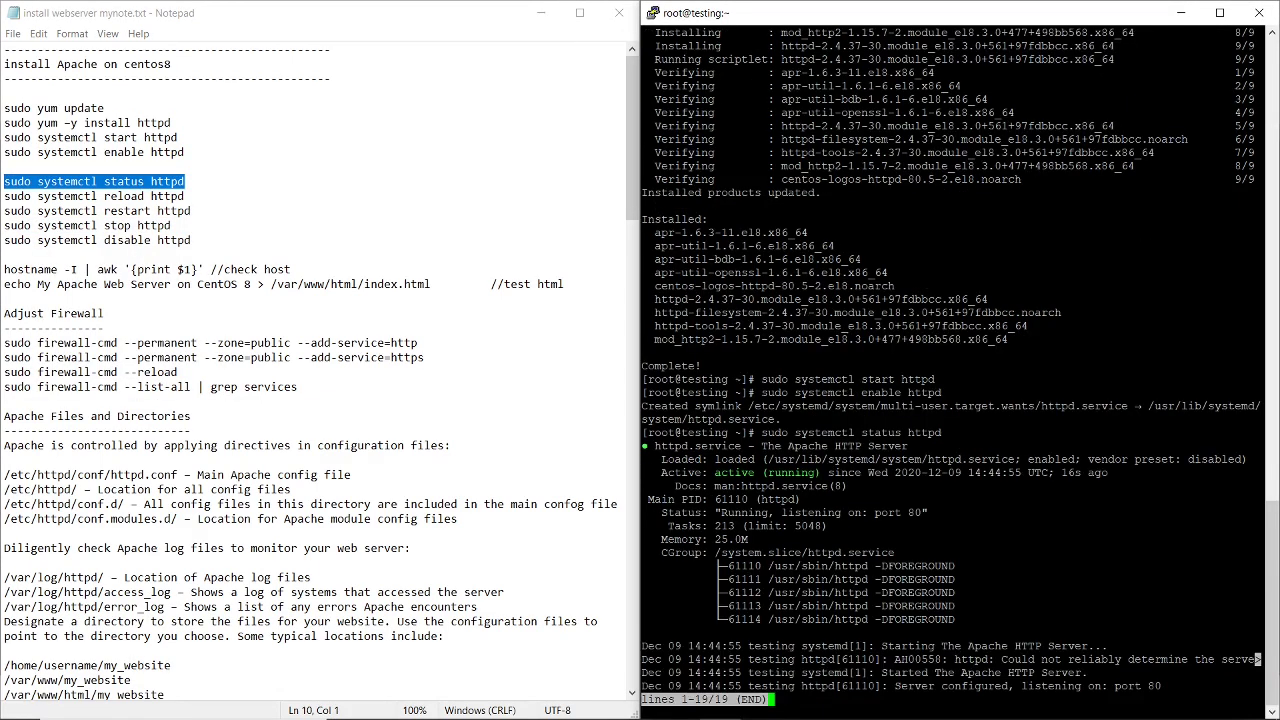
left_click_drag(748, 472, 800, 472)
key("ctrl+z")
key("Return")
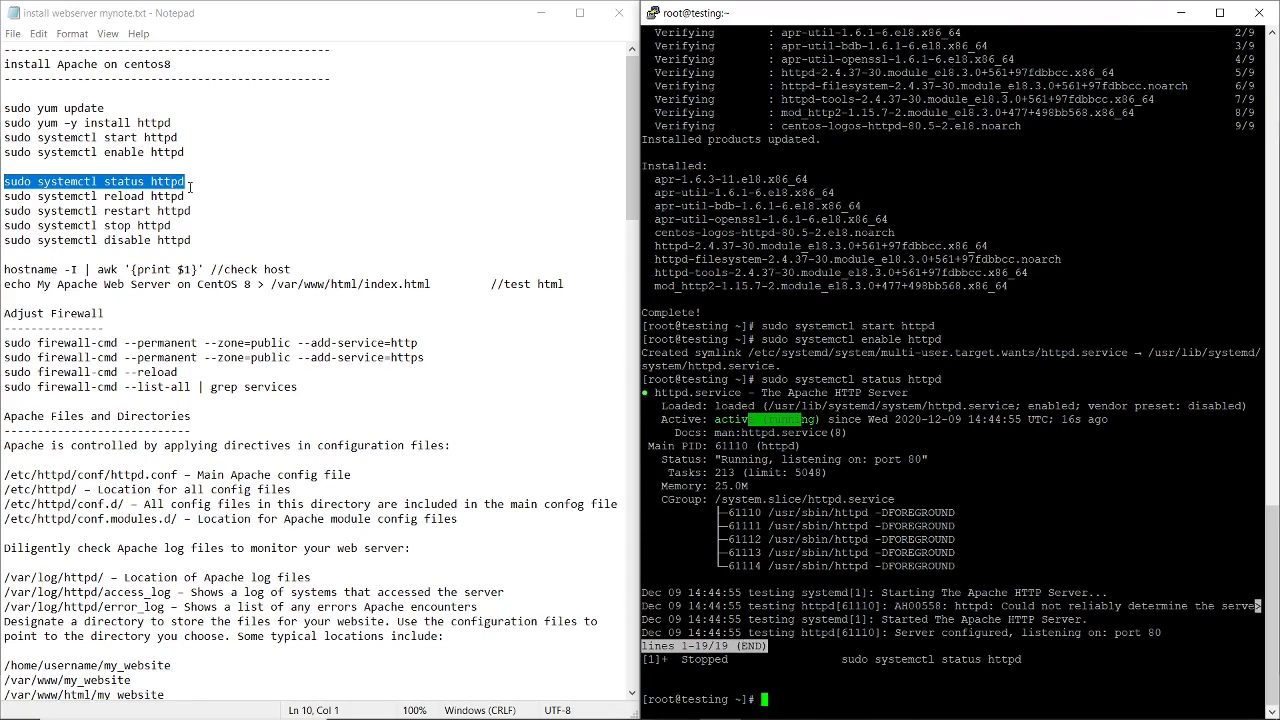
left_click_drag(187, 196, 3, 205)
- Reload Apache with 'sudo systemctl reload httpd'
right_click(18, 194)
left_click(47, 243)
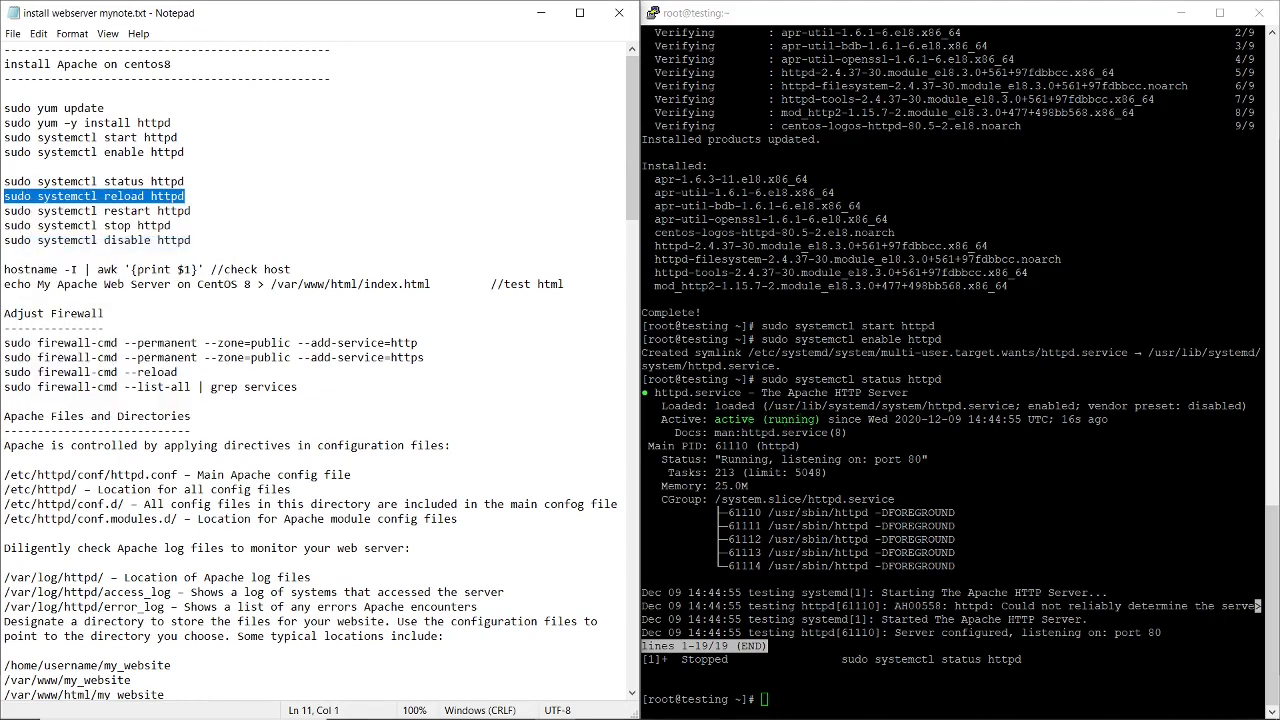
key("alt+Tab")
key("shift+Insert")
key("Return")
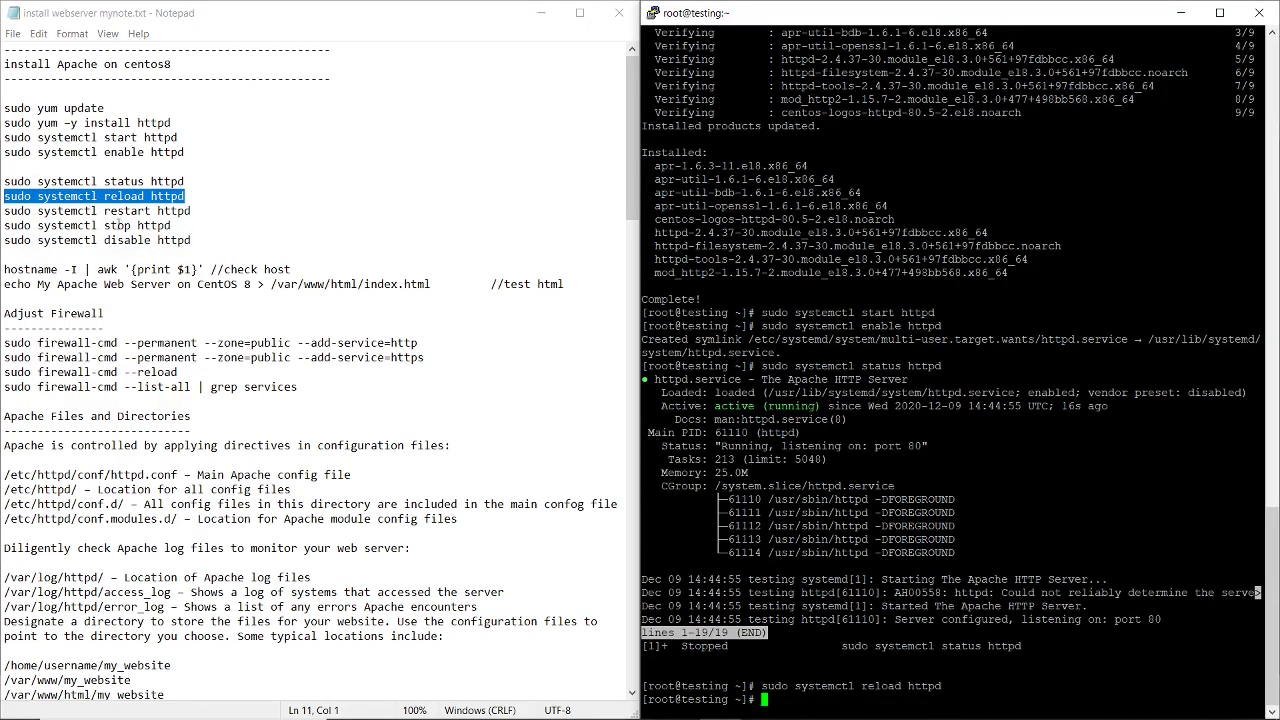
- Run the hostname -I command to show the server IP 45.76.180.208
left_click(117, 211)
double_click(130, 211)
left_click(120, 226)
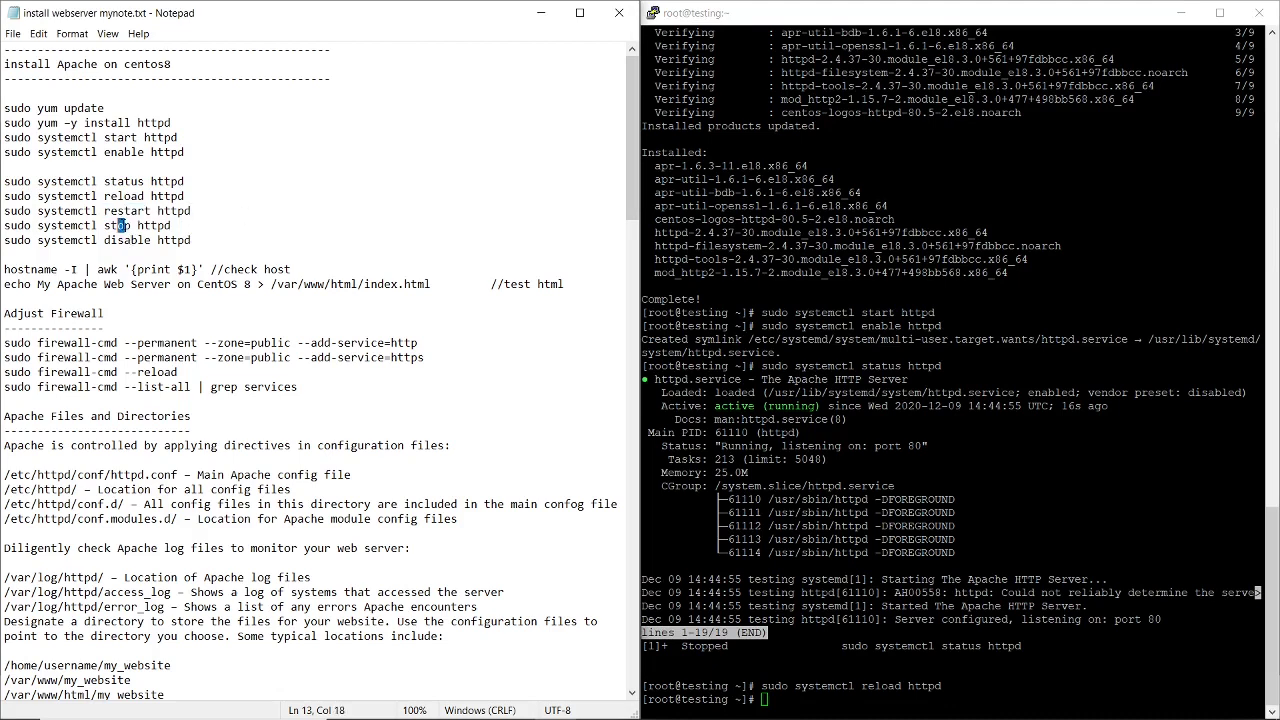
left_click(133, 240)
left_click_drag(3, 269, 354, 273)
left_click_drag(204, 269, 4, 269)
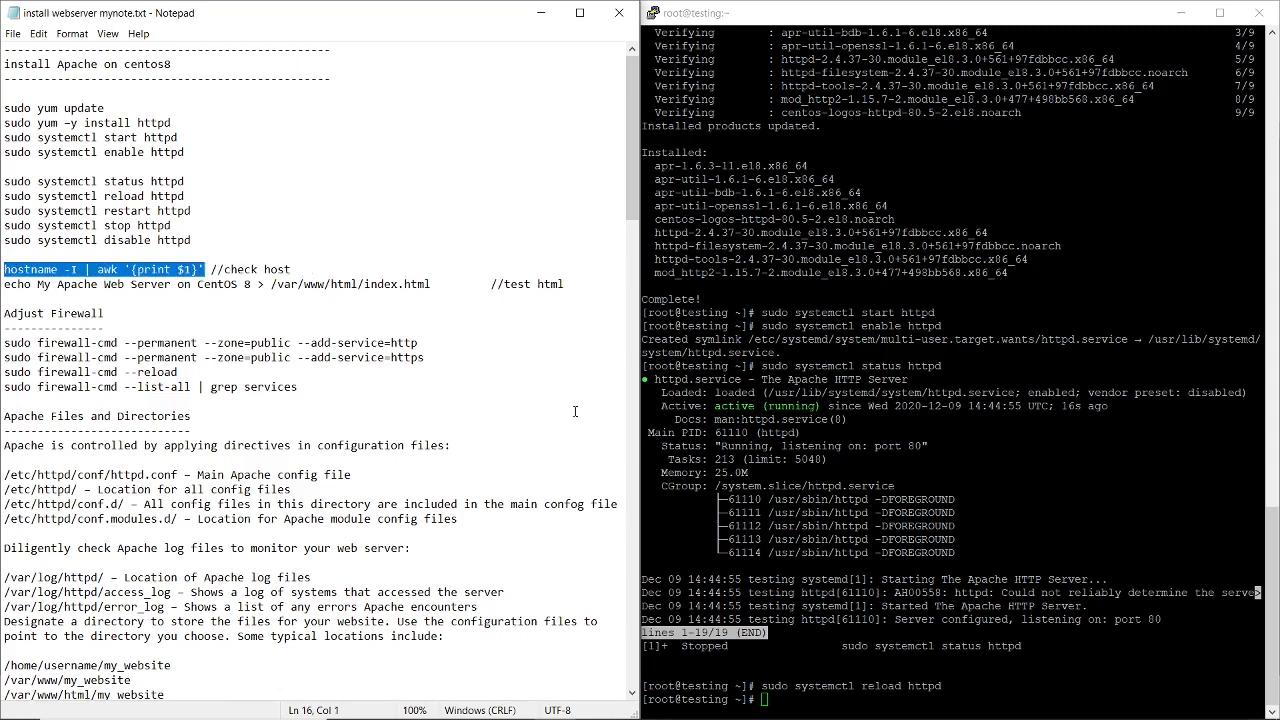
key("ctrl+c")
key("alt+Tab")
key("shift+Insert")
key("Return")
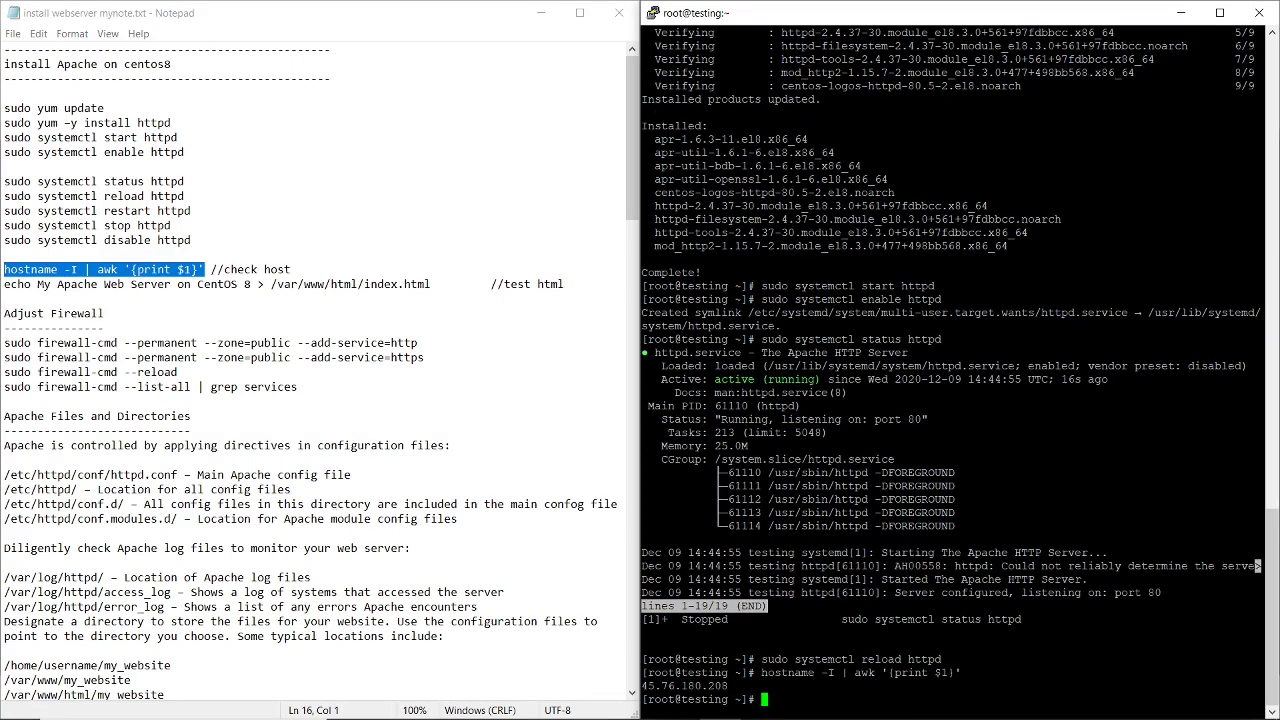
left_click_drag(642, 686, 660, 686)
left_click(652, 686)
- Write 'My Apache Web Server on CentOS 8' into /var/www/html/index.html with the echo command
left_click_drag(4, 284, 430, 283)
right_click(425, 285)
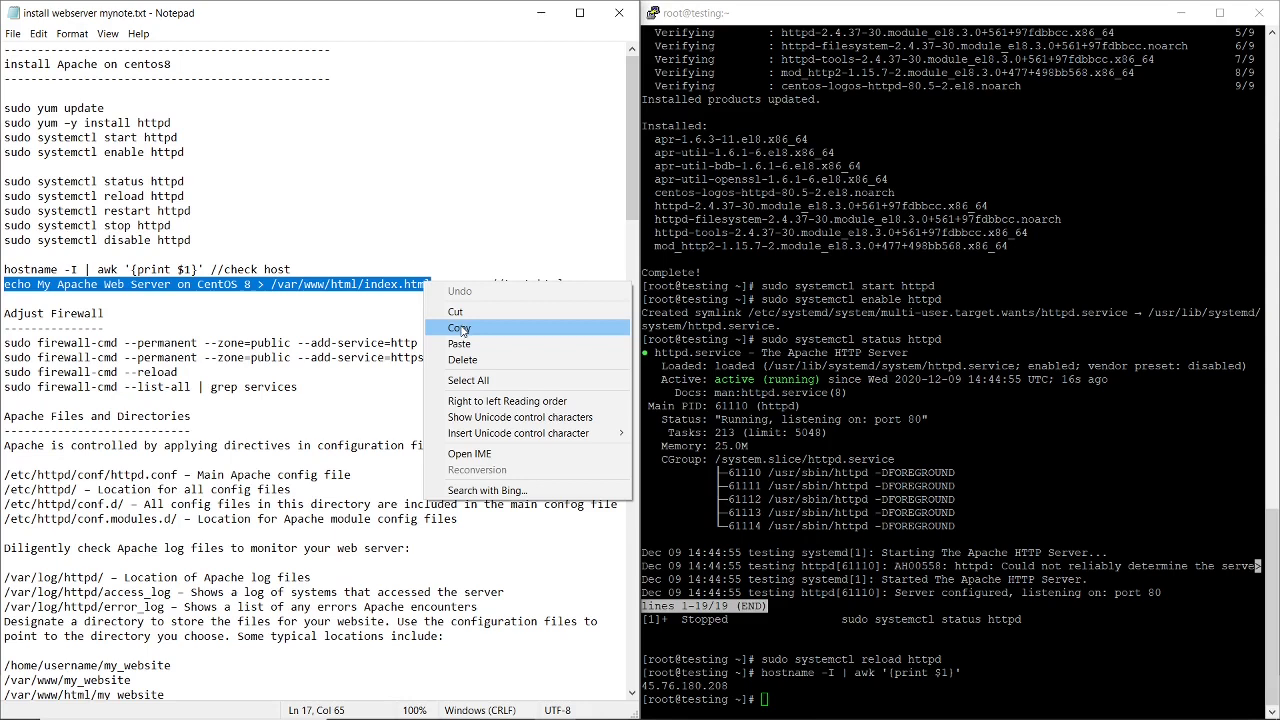
left_click(459, 328)
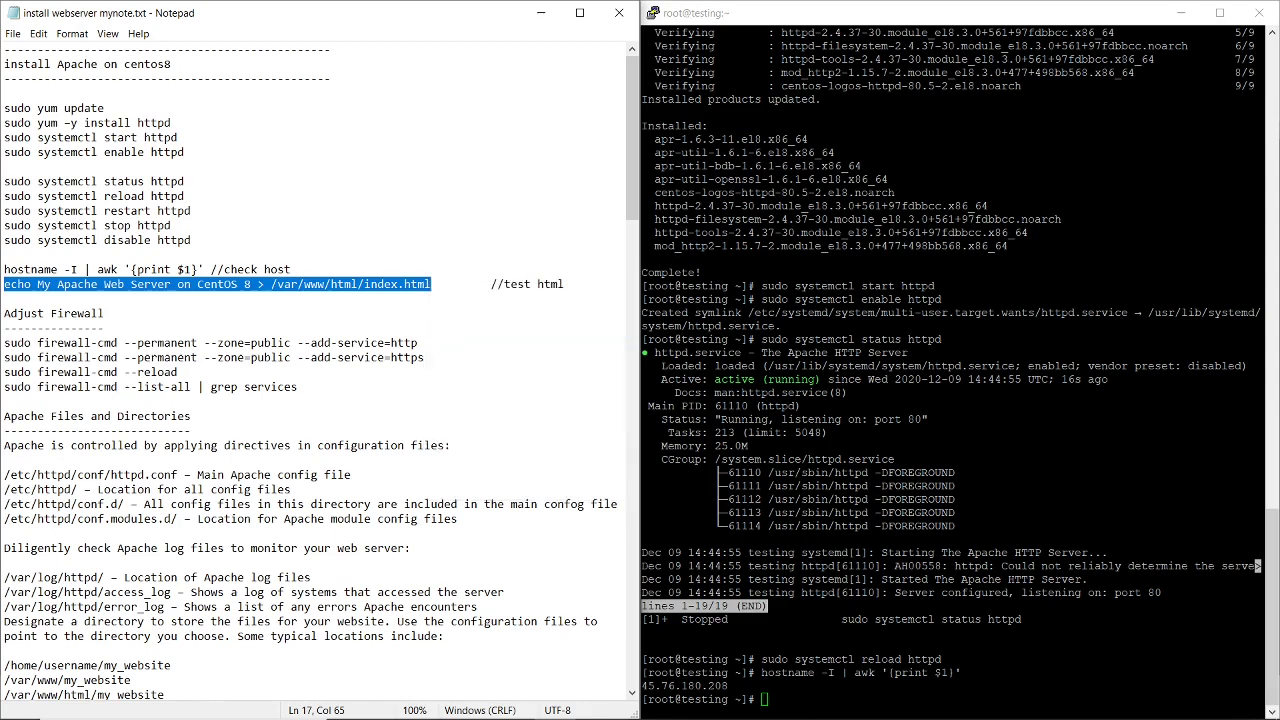
key("alt+Tab")
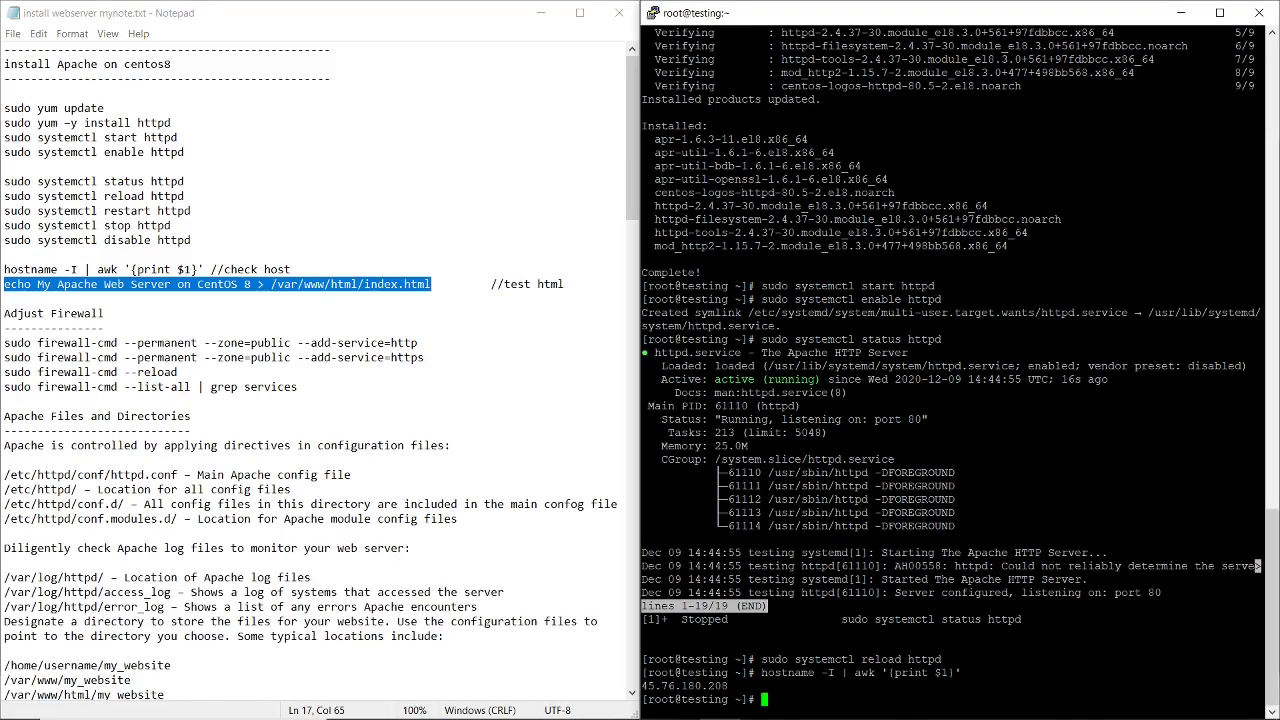
key("shift+Insert")
key("Return")
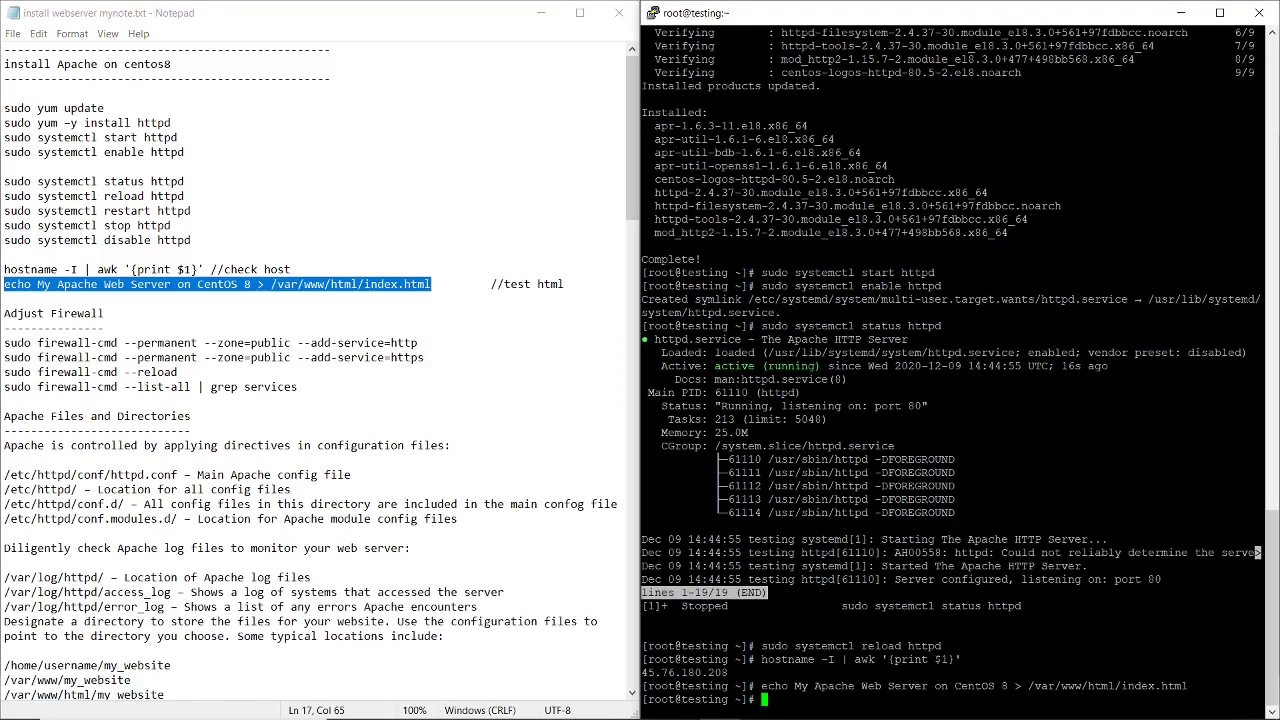
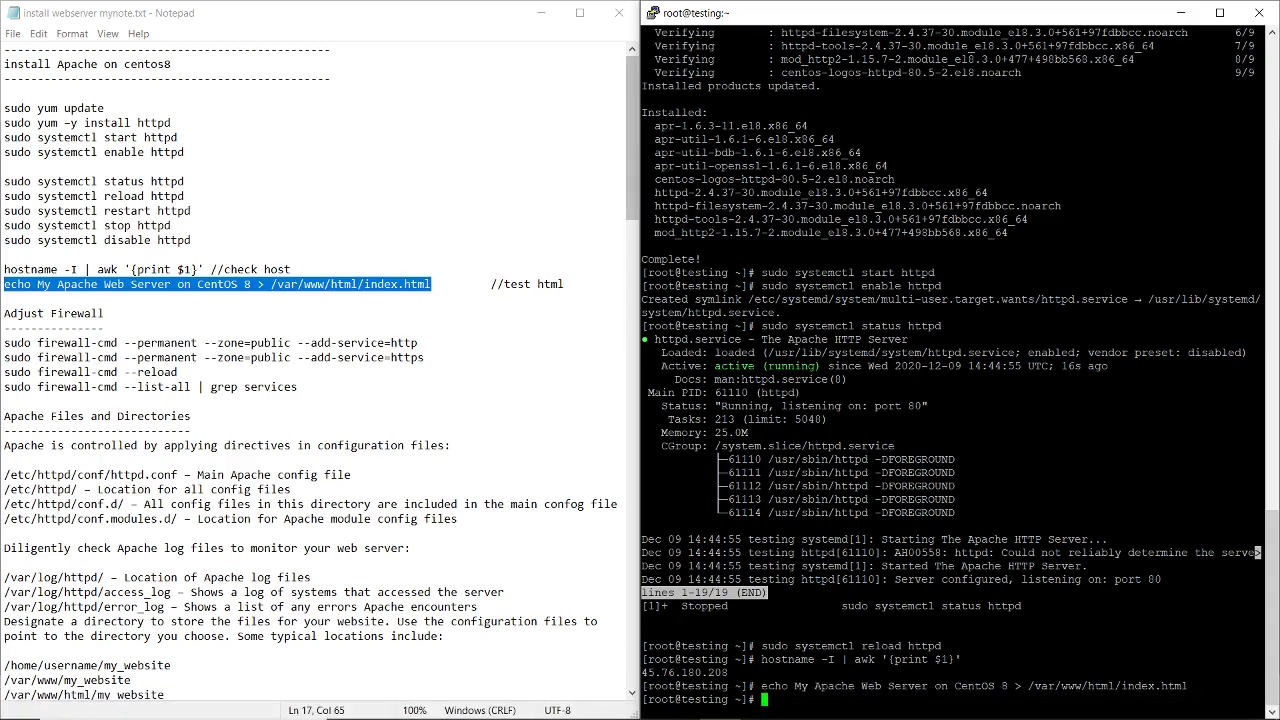
- Copy the server IP 45.76.180.208 from the PuTTY output and switch to Chrome's Vultr page
double_click(656, 672)
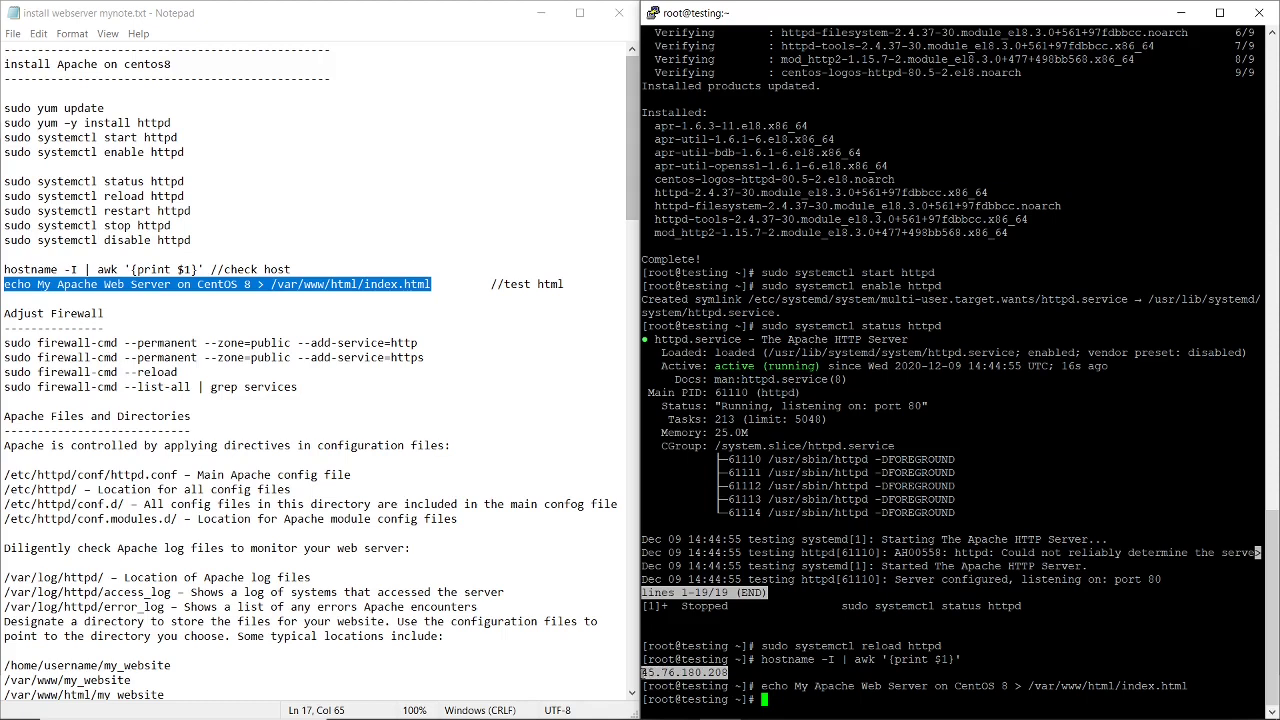
left_click(675, 703)
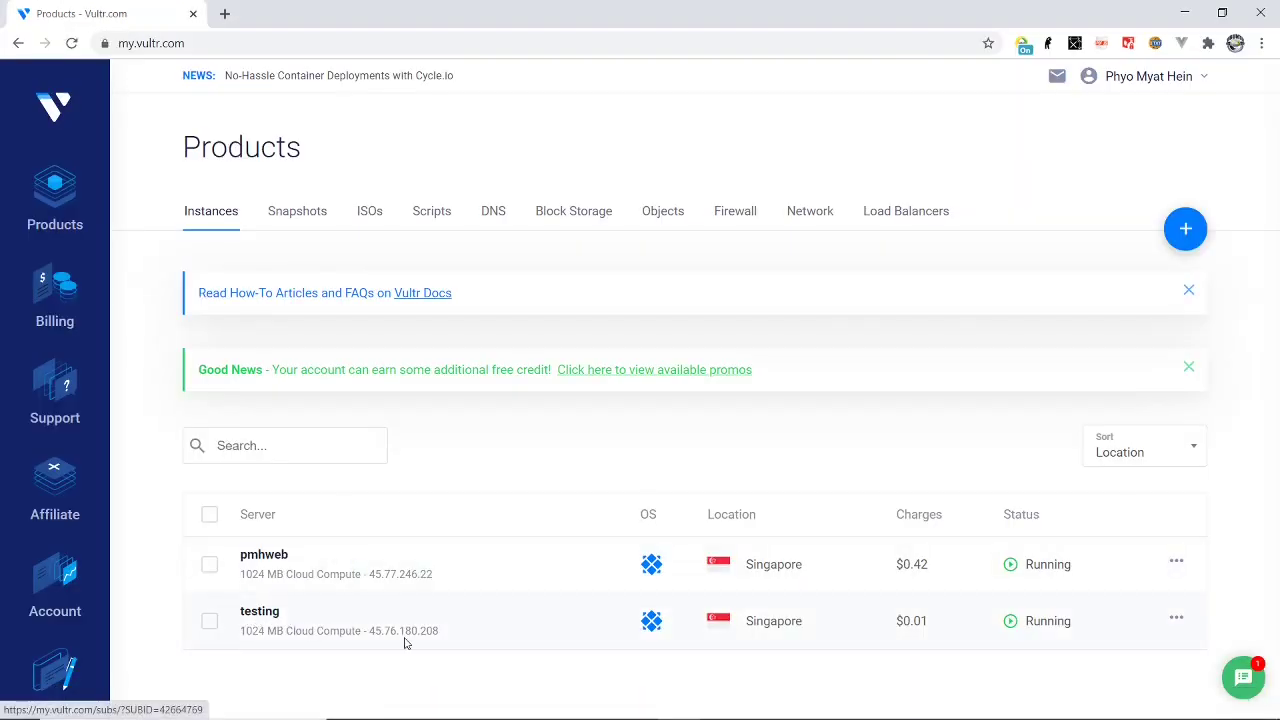
- Copy the testing server's IP and load 45.76.180.208 in a new Chrome tab
left_click(450, 631)
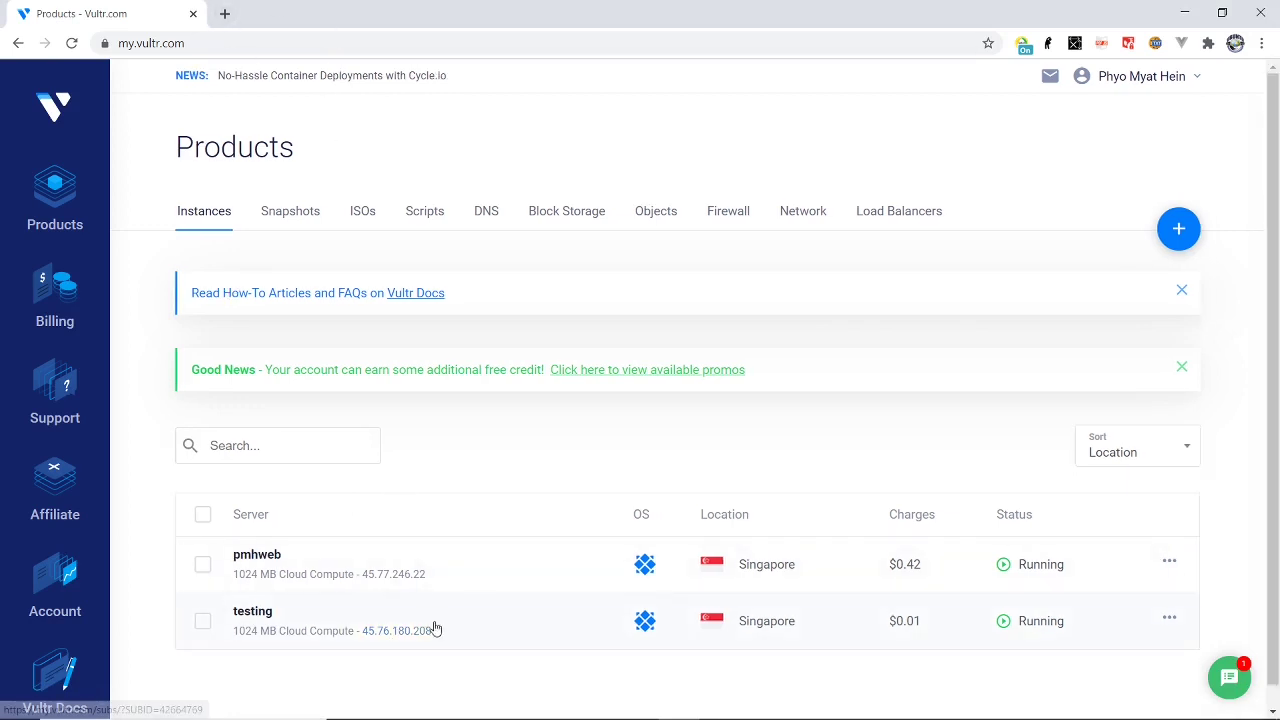
left_click(225, 14)
left_click(237, 43)
key("ctrl+v")
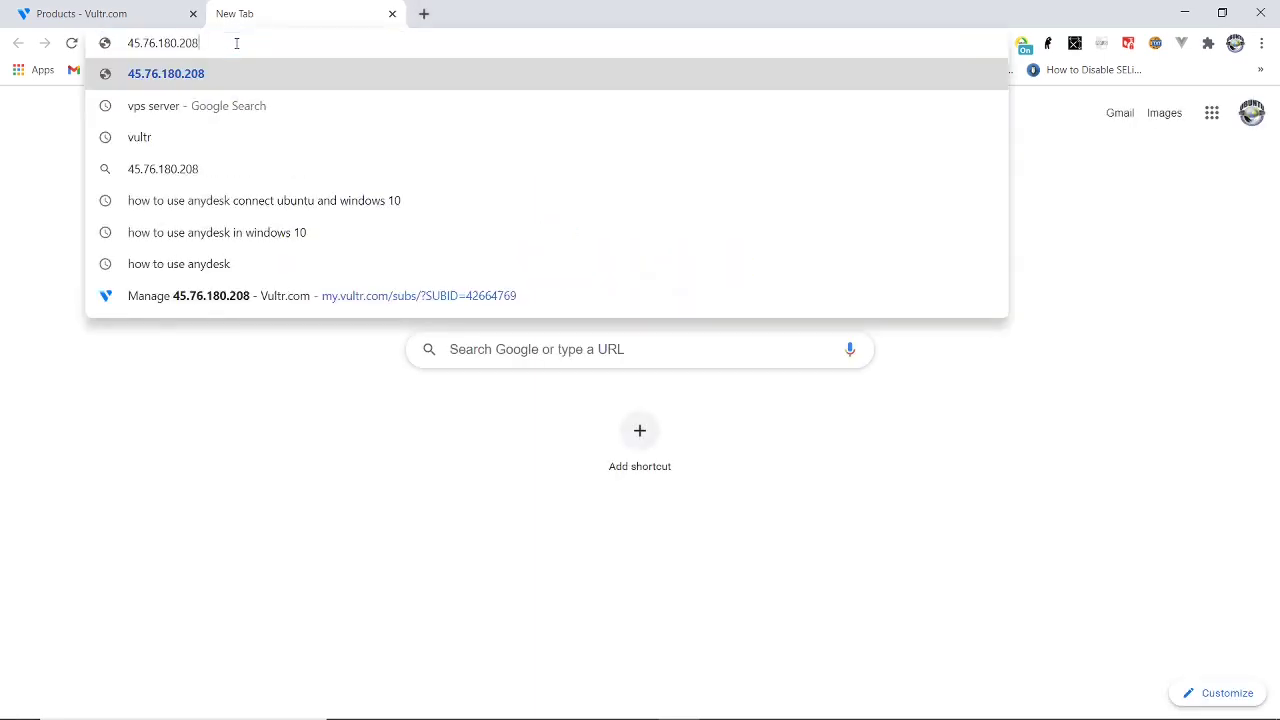
key("Return")
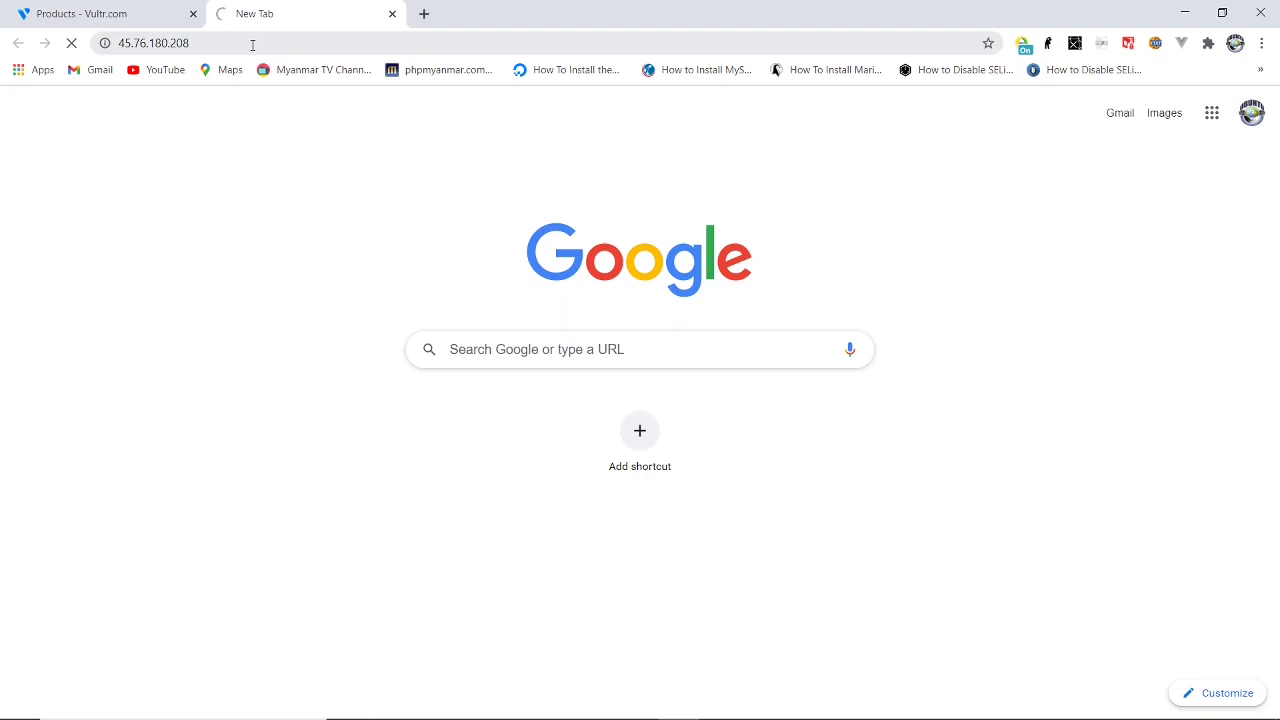
- Check the PuTTY session and scroll the Apache install notes while the page loads
mouse_move(838, 707)
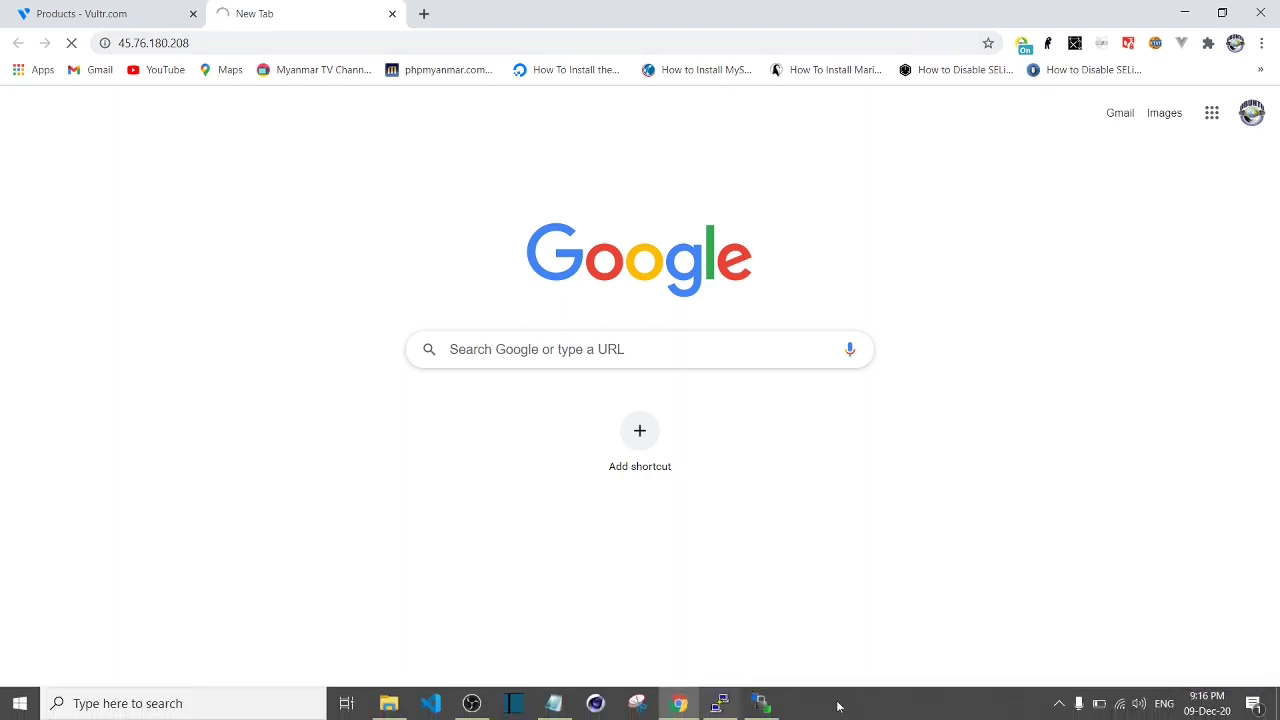
left_click(760, 703)
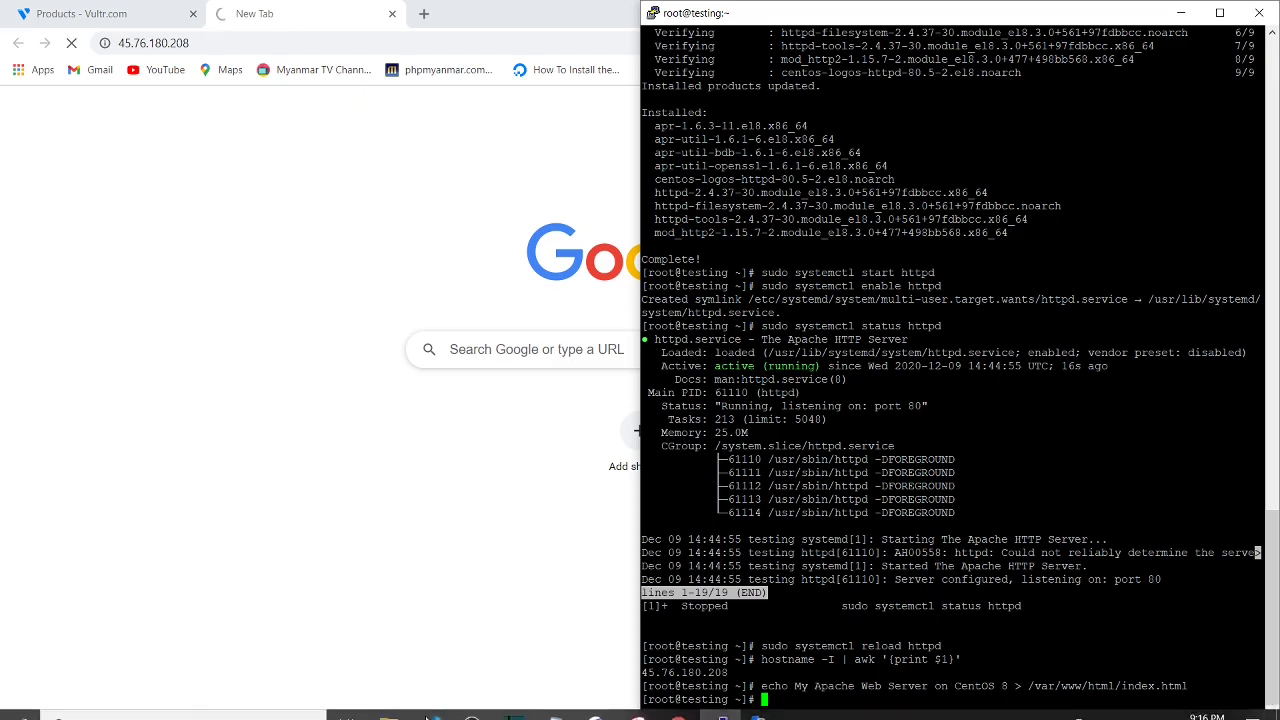
left_click(681, 704)
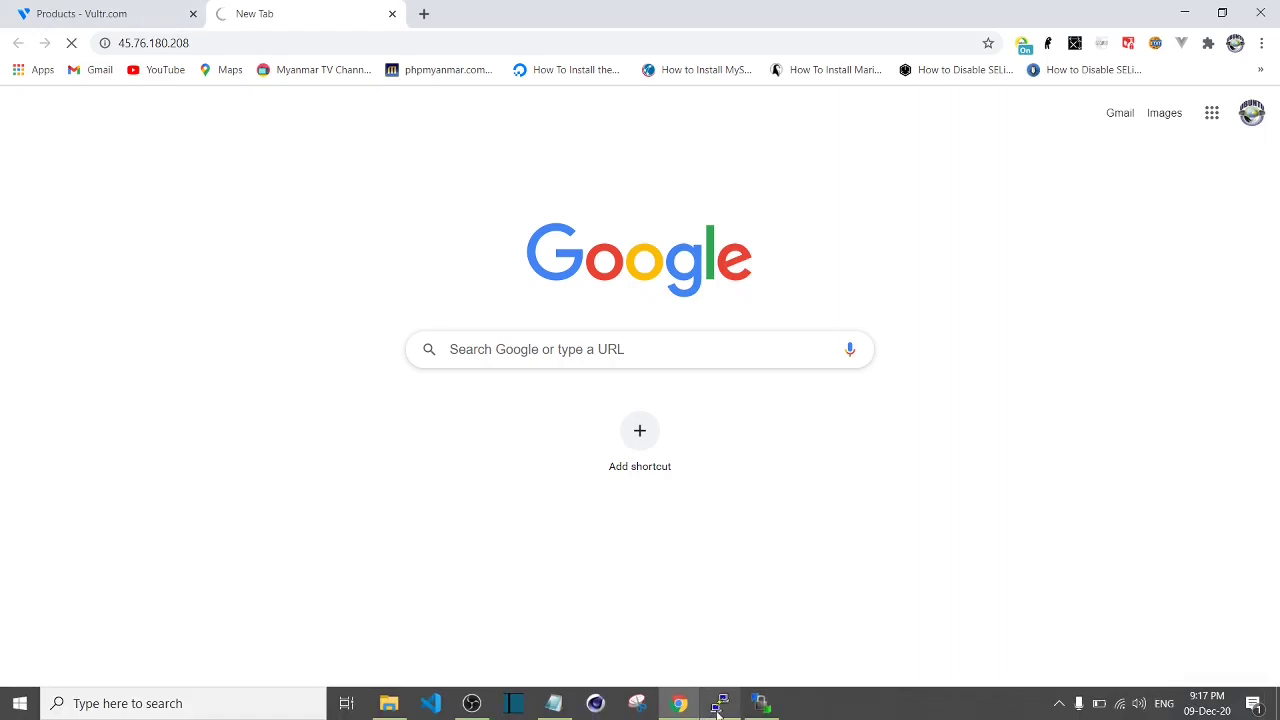
left_click(761, 704)
left_click(728, 710)
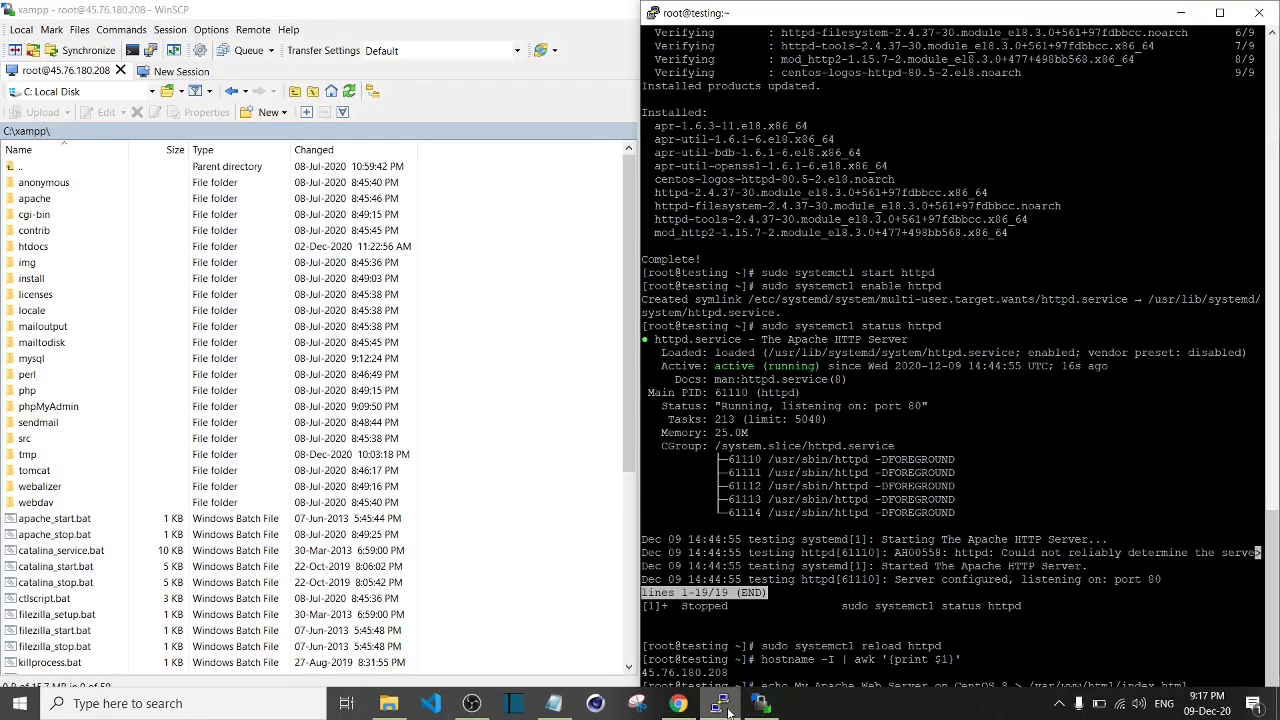
left_click(553, 704)
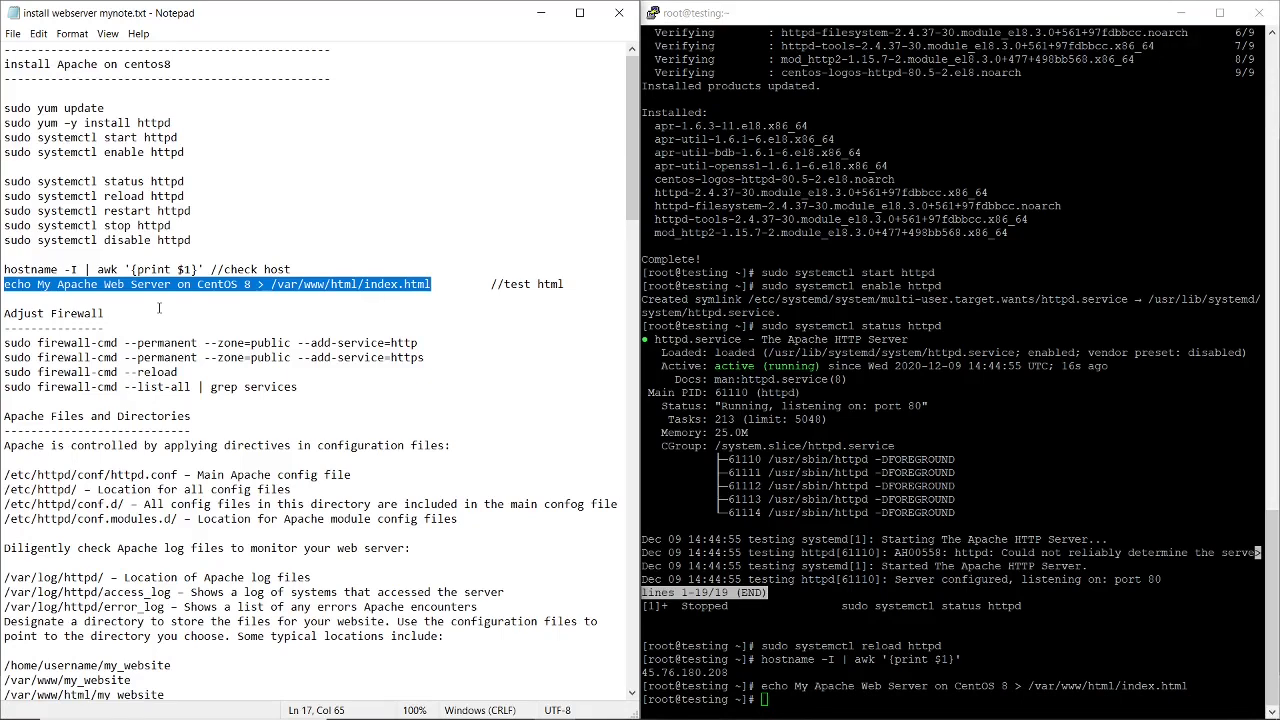
scroll(159, 308, "down", 1)
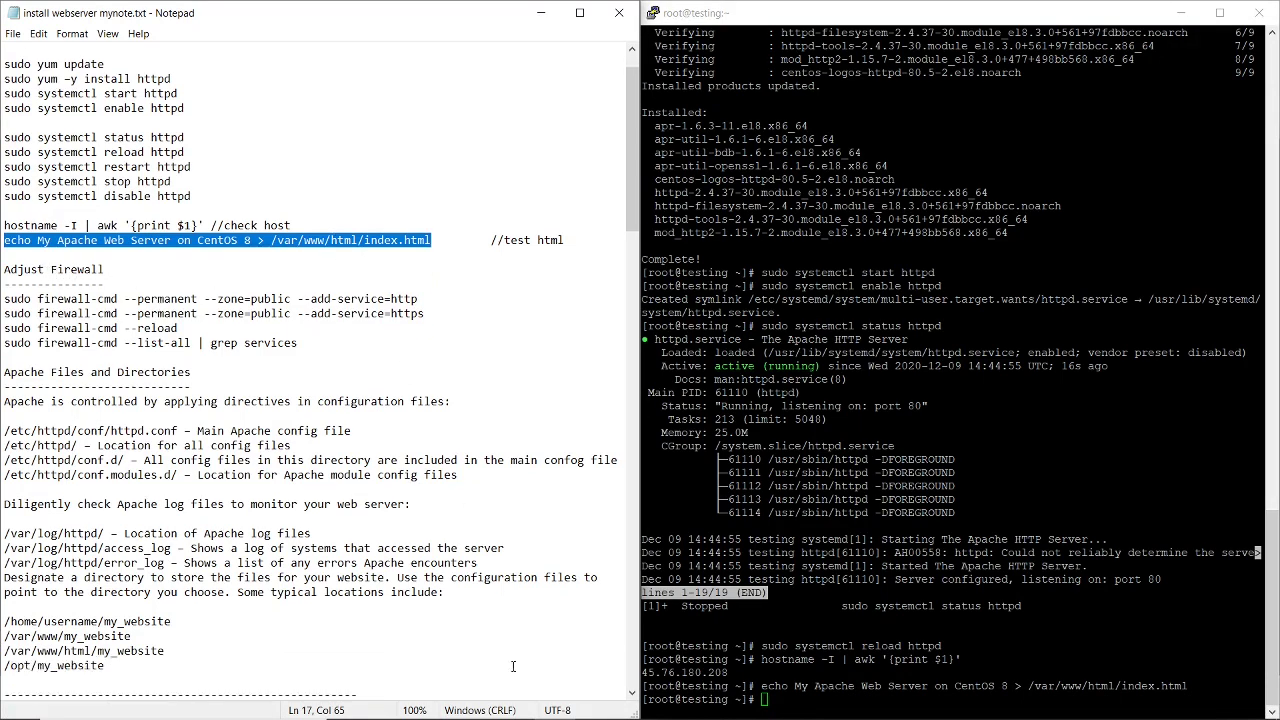
- Close the timed-out 45.76.180.208 tab and return to the Notepad install notes
left_click(679, 711)
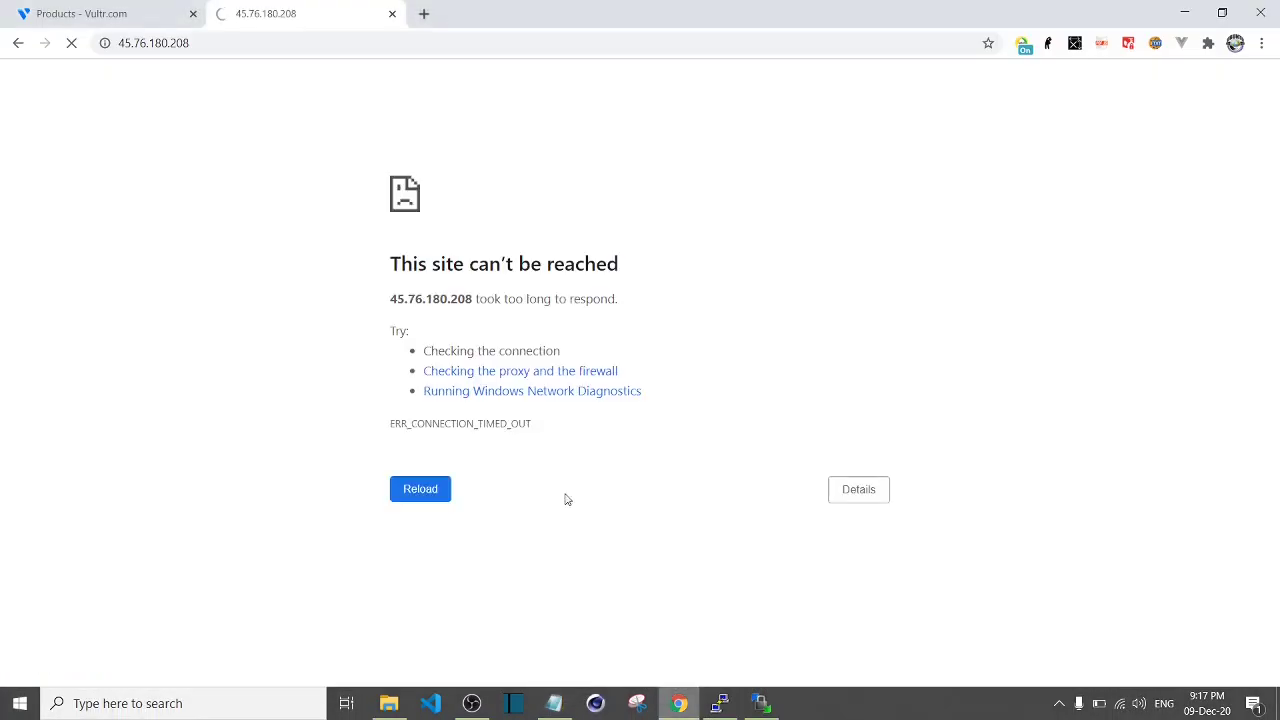
left_click(392, 14)
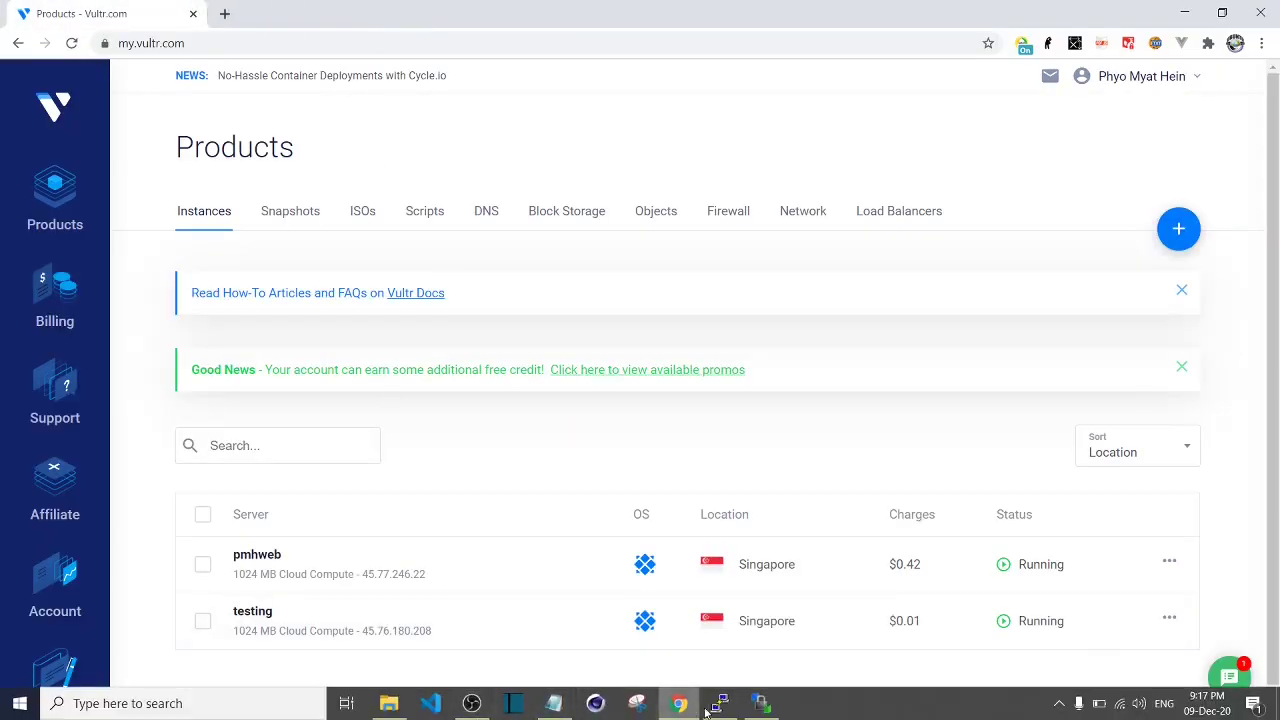
left_click(553, 703)
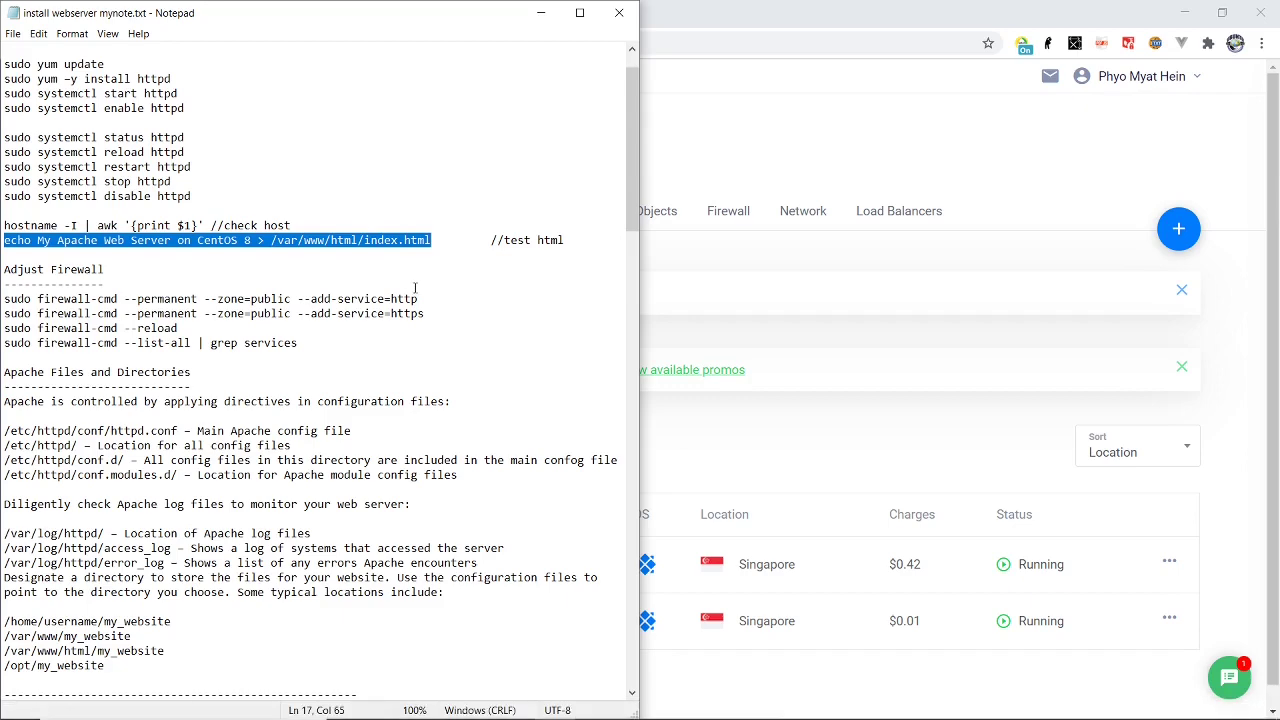
- Clear the terminal and run the firewall-cmd commands permanently allowing http and https
left_click_drag(418, 298, 3, 298)
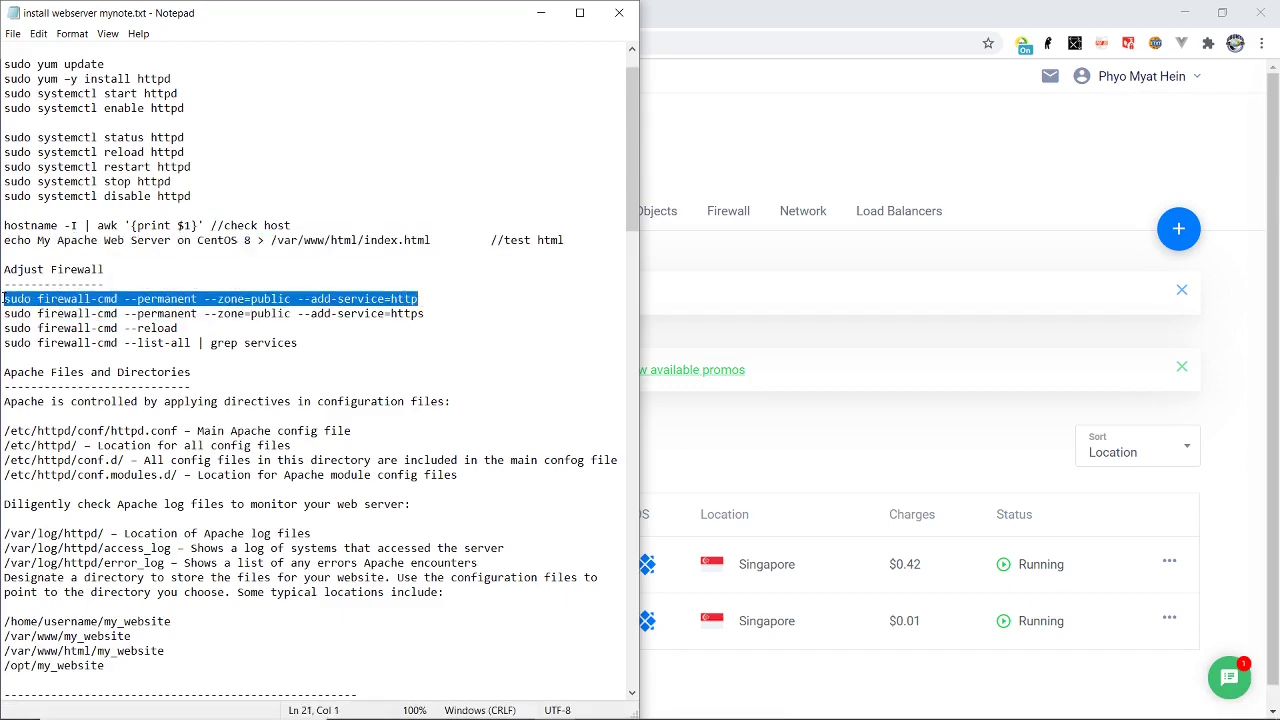
left_click(722, 703)
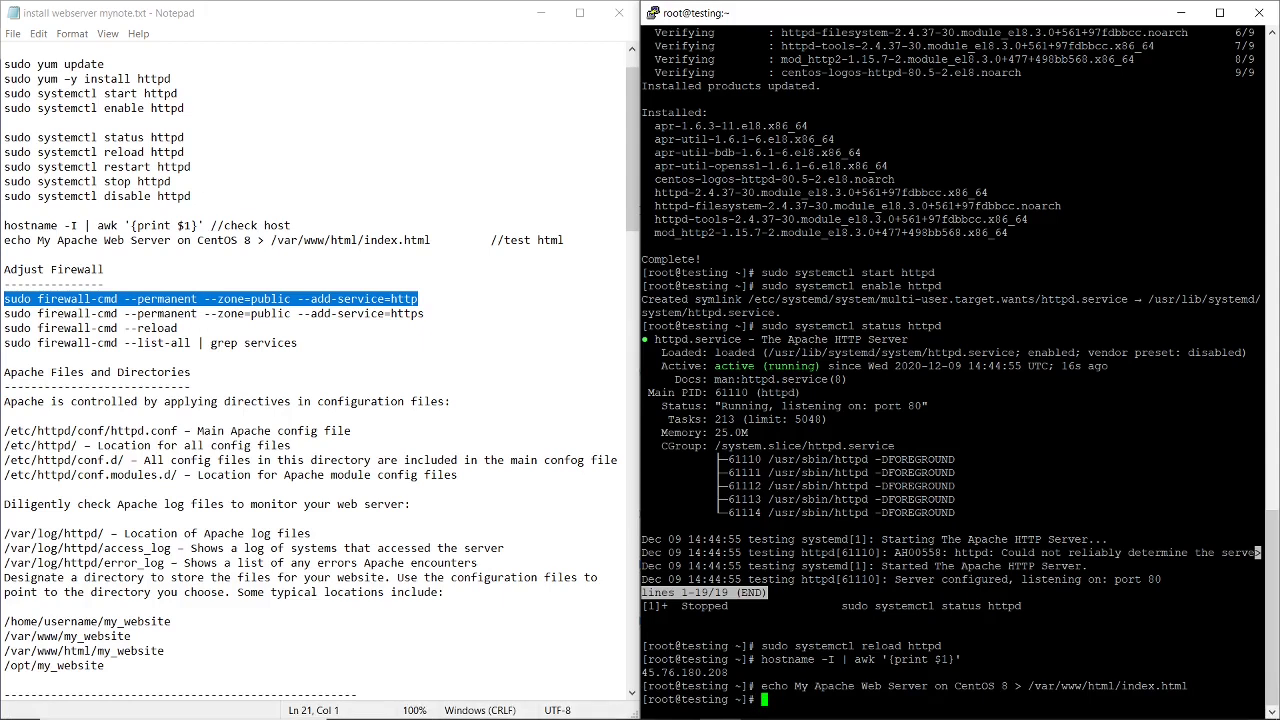
type("clear")
key("Return")
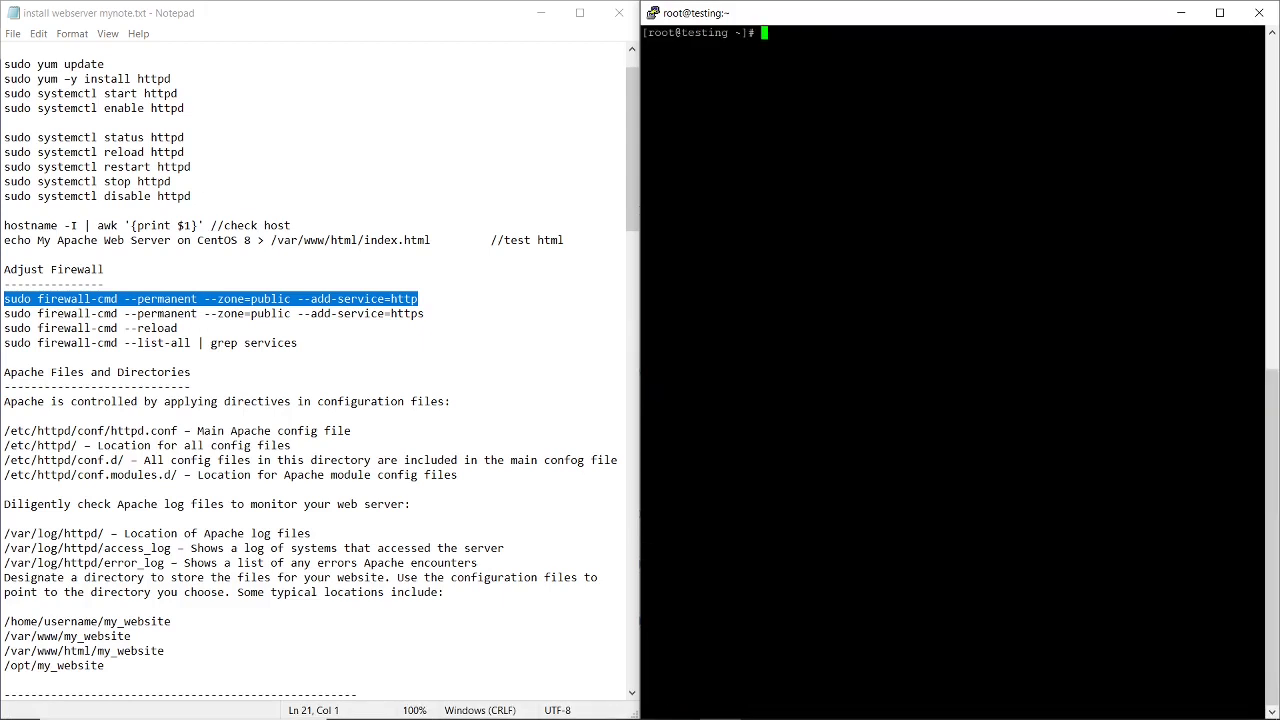
type("sudo firewall-cmd --permanent --zone=public --add-service=http")
key("Return")
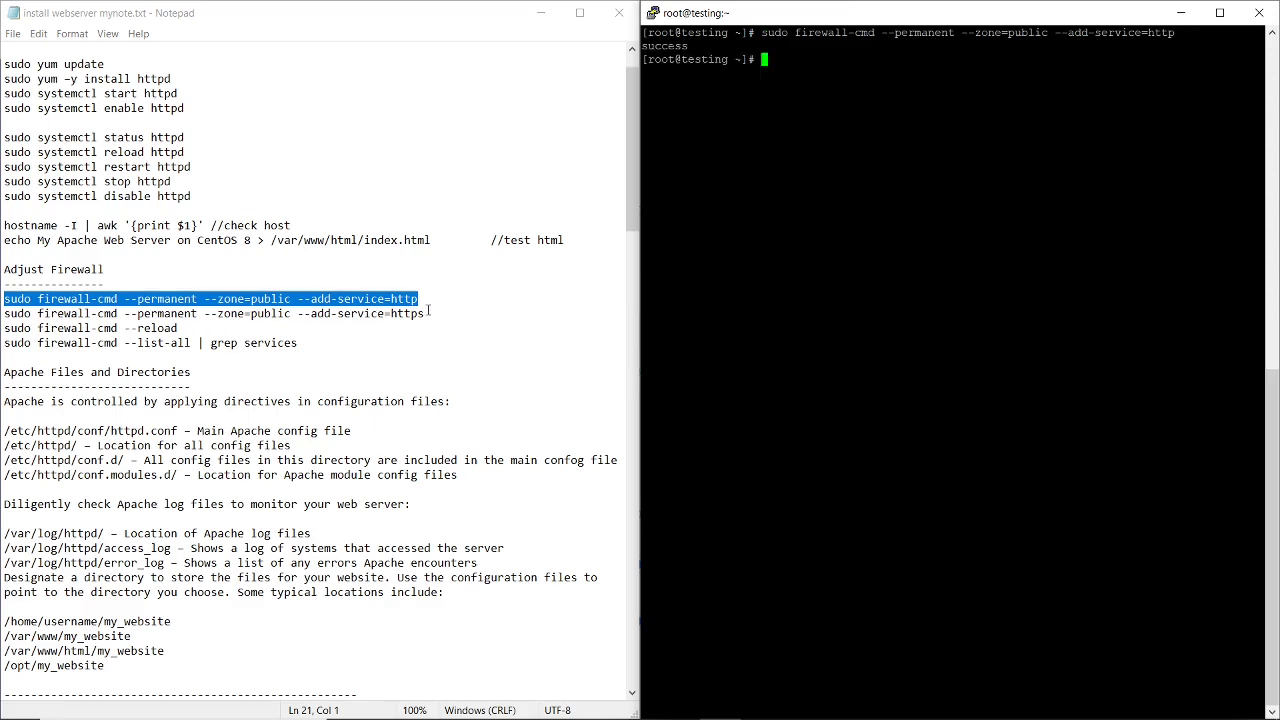
left_click_drag(429, 313, 4, 313)
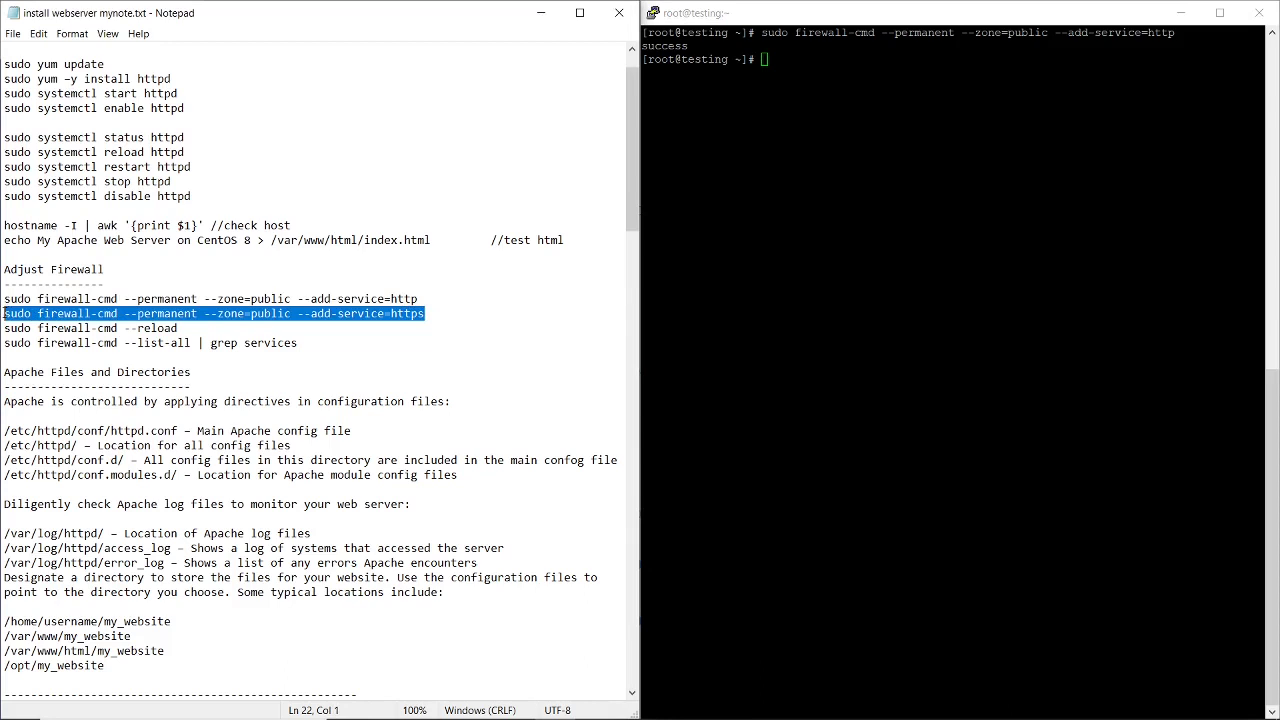
key("ctrl+c")
key("alt+Tab")
key("shift+Insert")
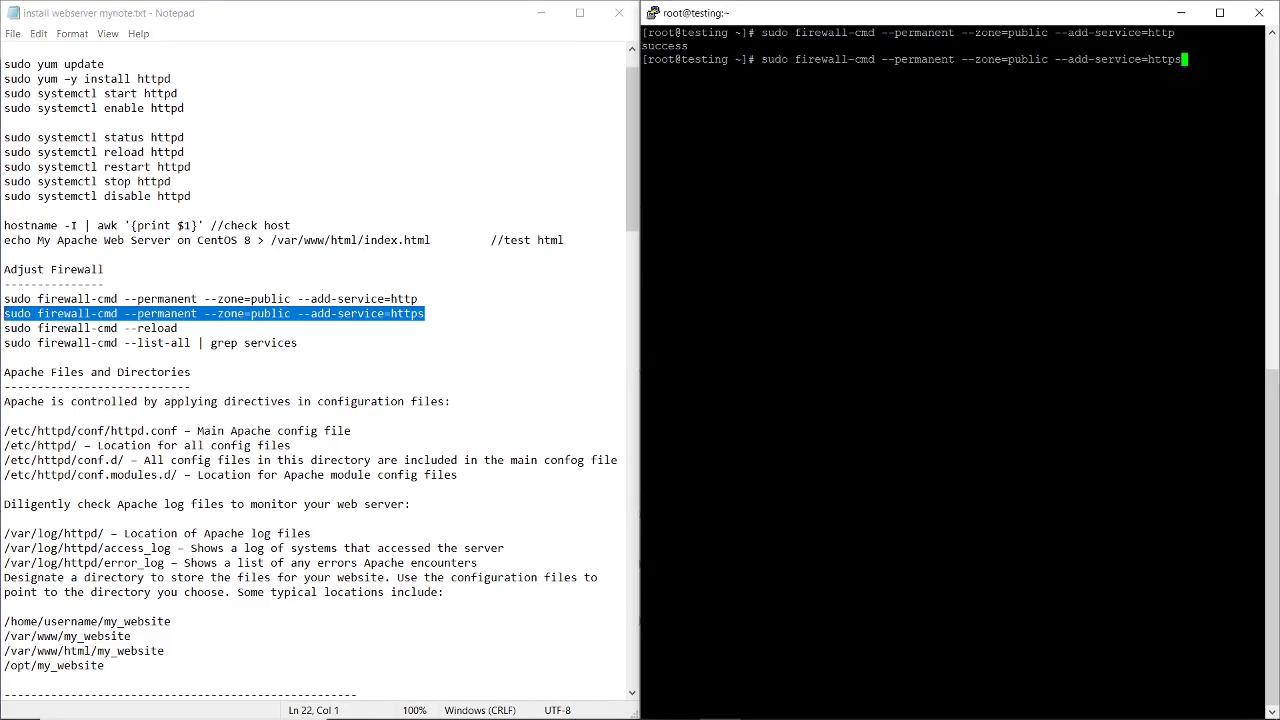
key("Return")
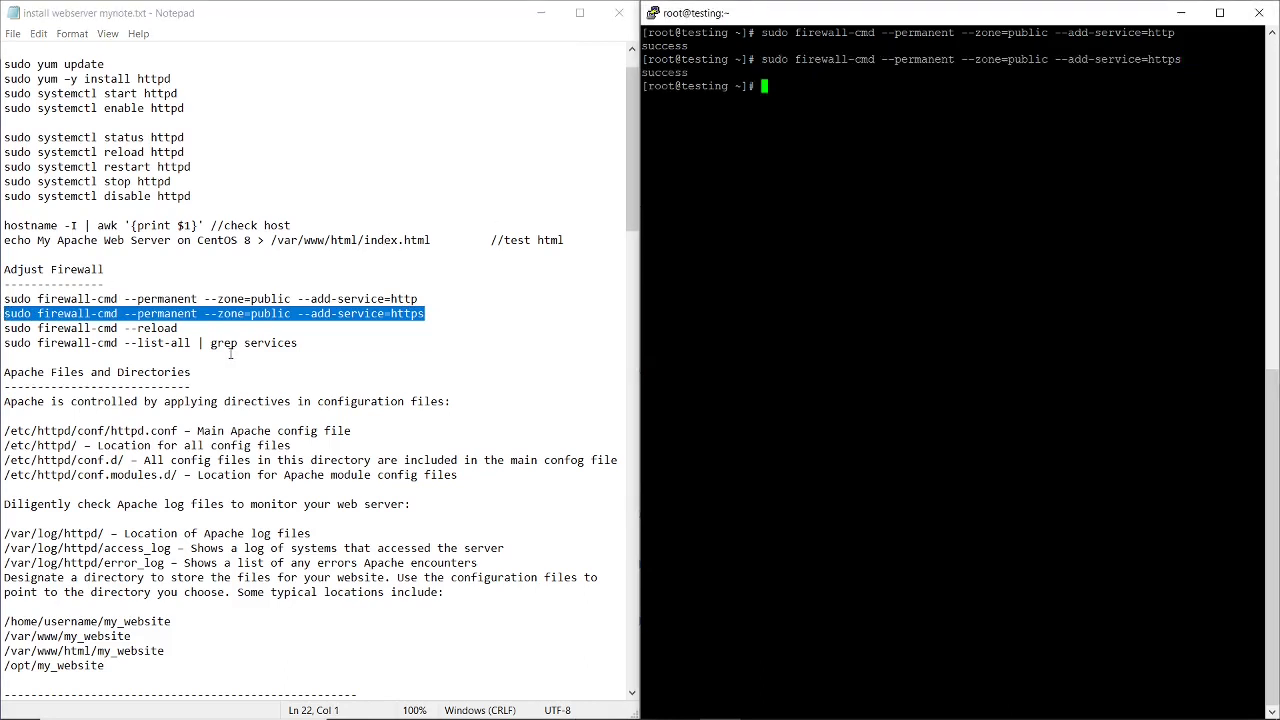
- Run the firewall reload command copied from the notes
left_click_drag(172, 328, 3, 329)
key("ctrl+c")
key("alt+Tab")
key("shift+Insert")
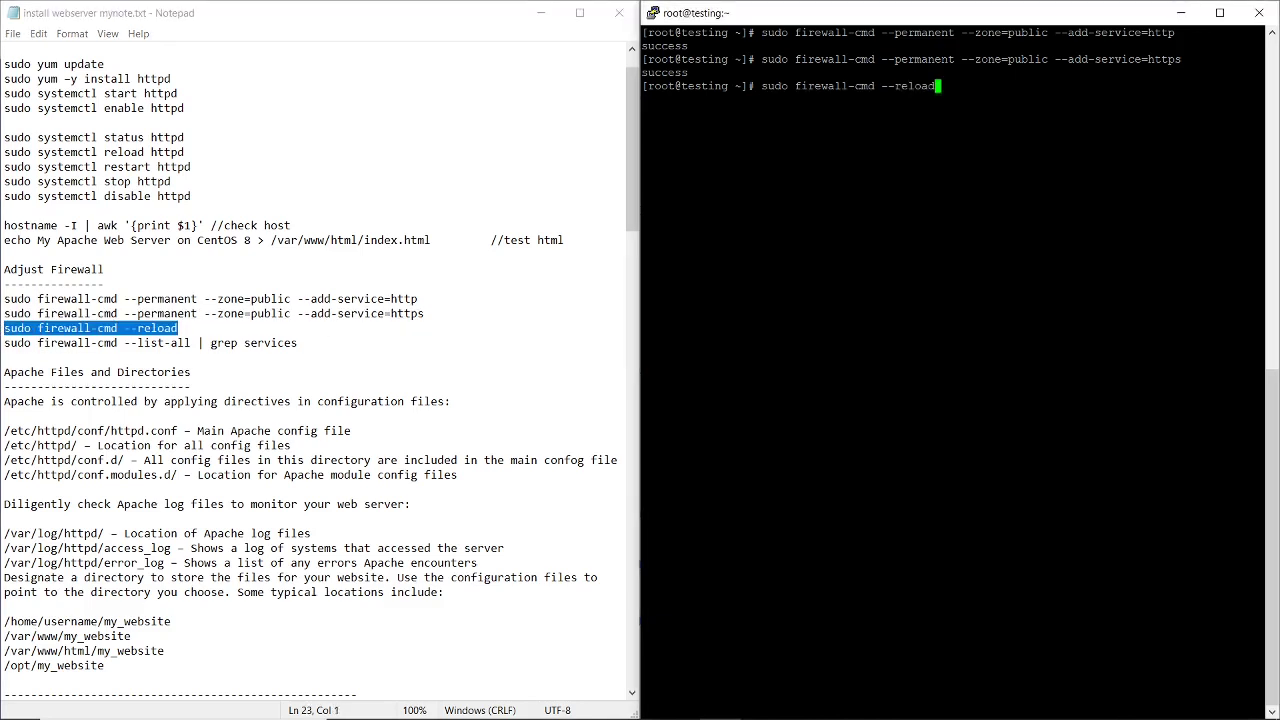
key("Return")
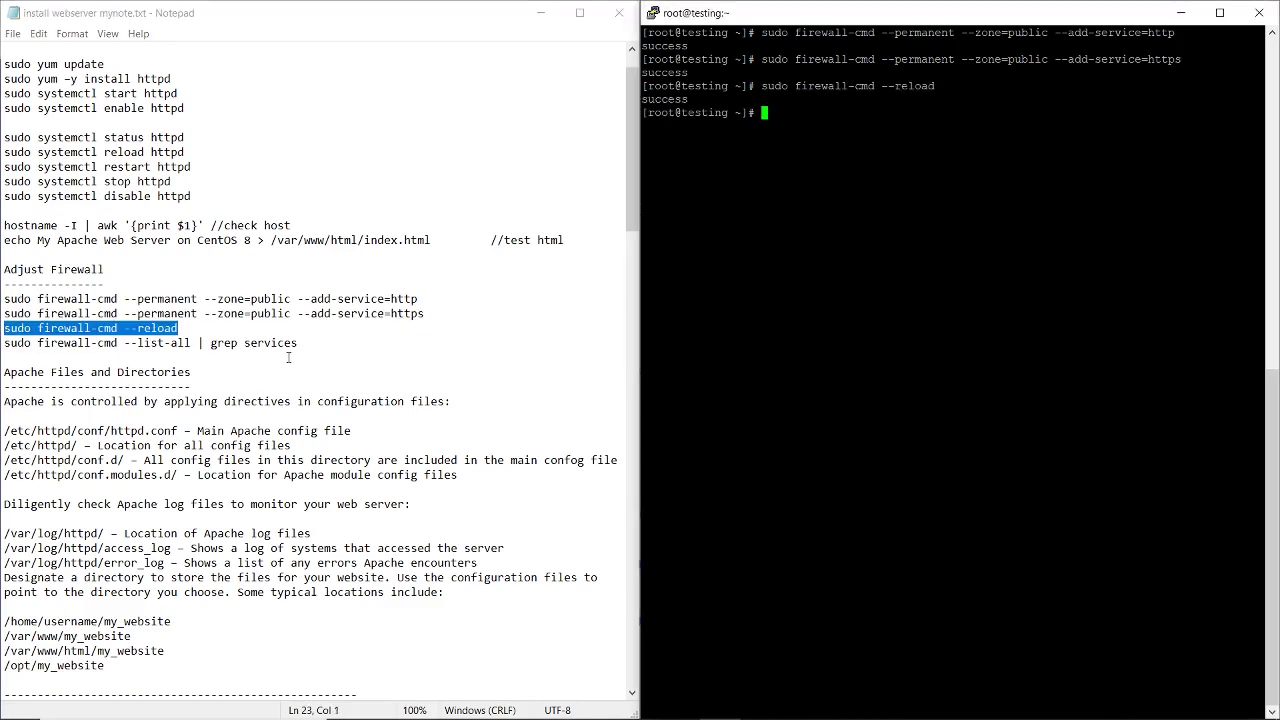
- Run 'sudo firewall-cmd --list-all | grep services' to confirm http and https are allowed
left_click(298, 343)
left_click_drag(298, 343, 4, 343)
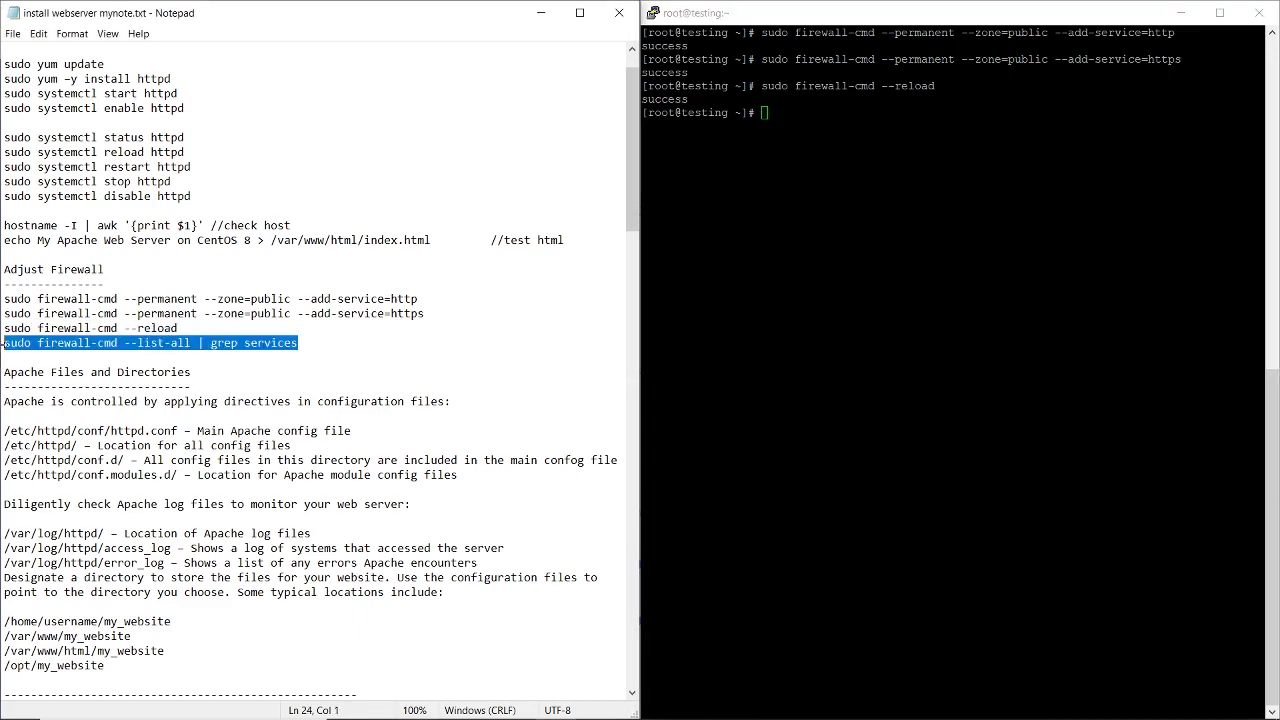
key("ctrl+c")
key("alt+Tab")
key("shift+Insert")
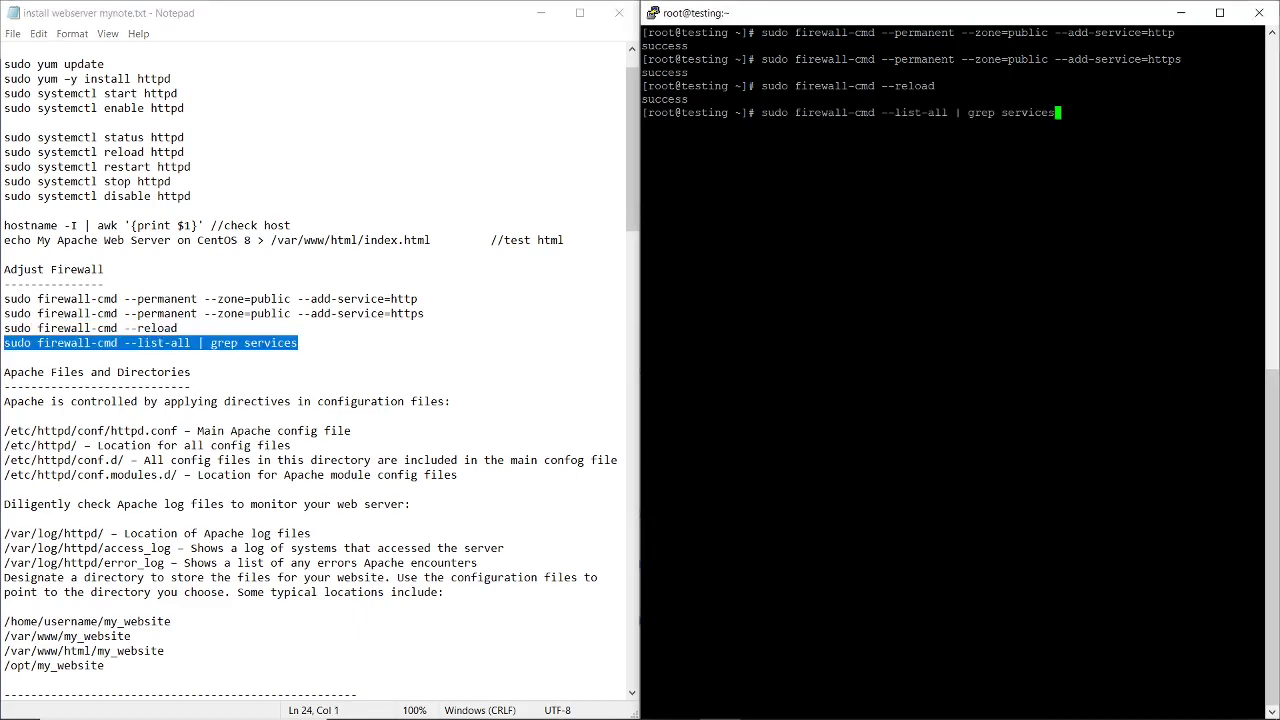
key("Return")
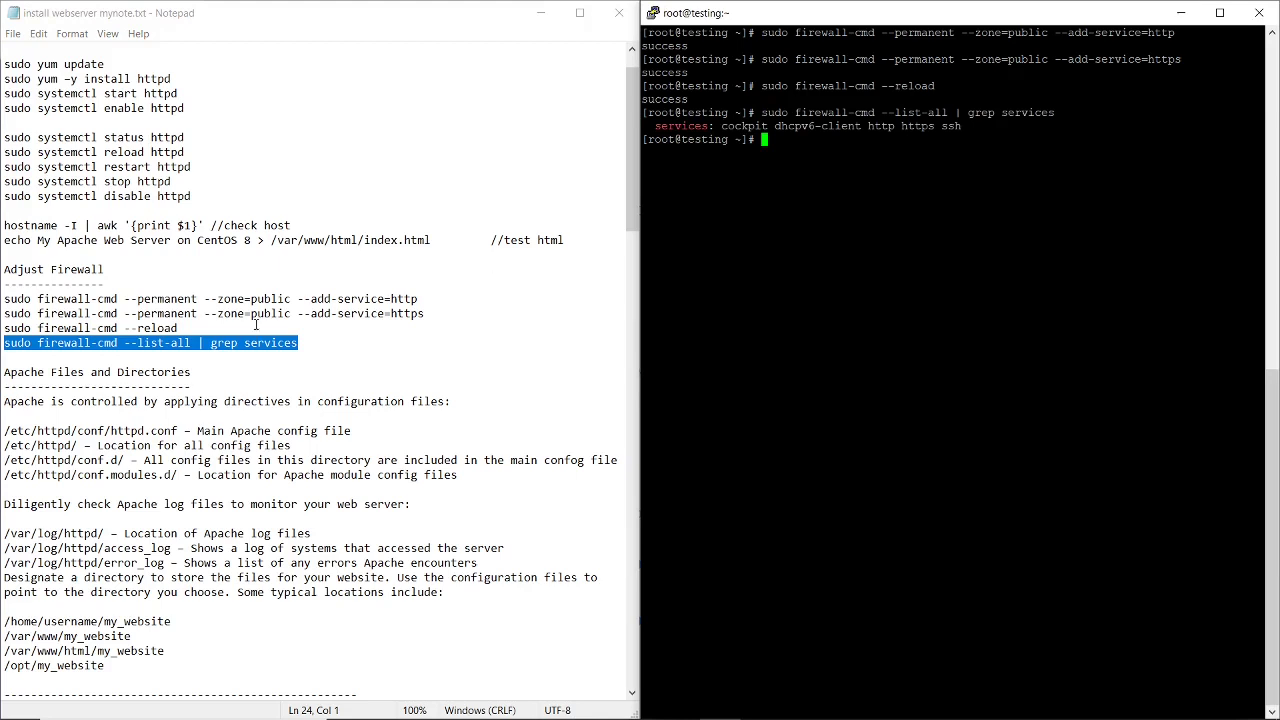
- Review the notes on the main Apache config file and the /etc/httpd/ config directory
scroll(145, 340, "down", 1)
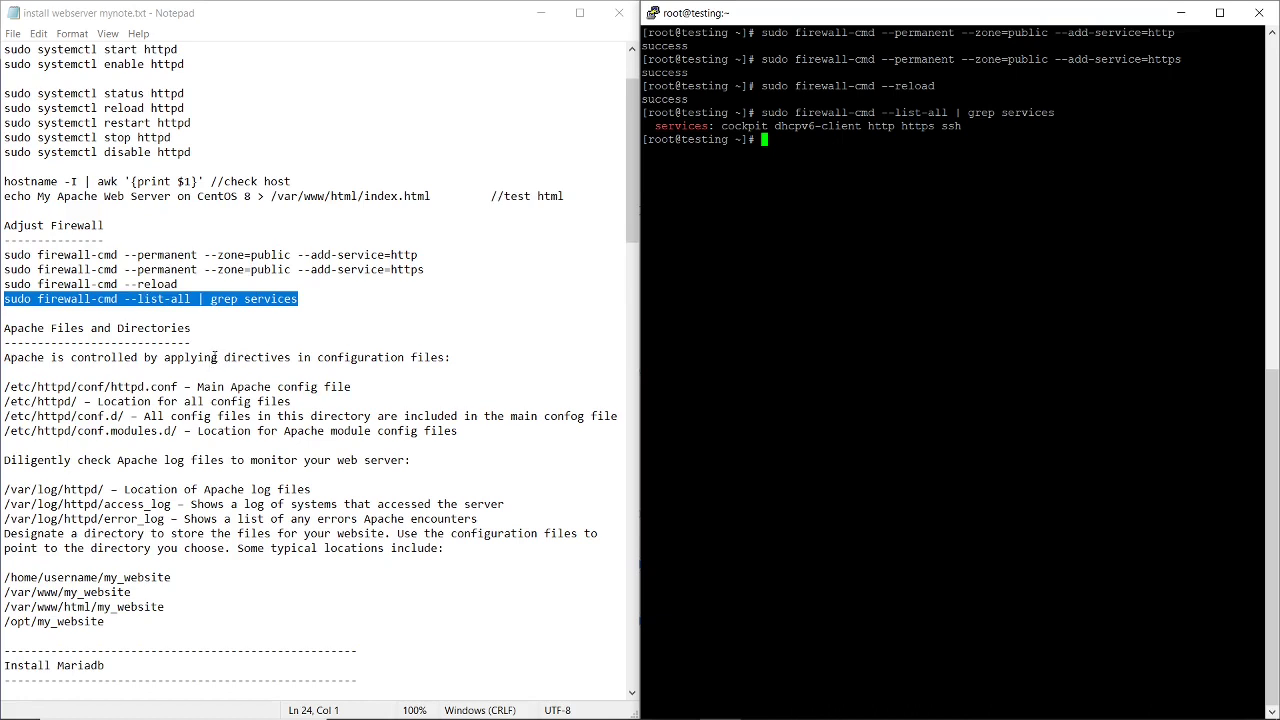
scroll(221, 363, "down", 1)
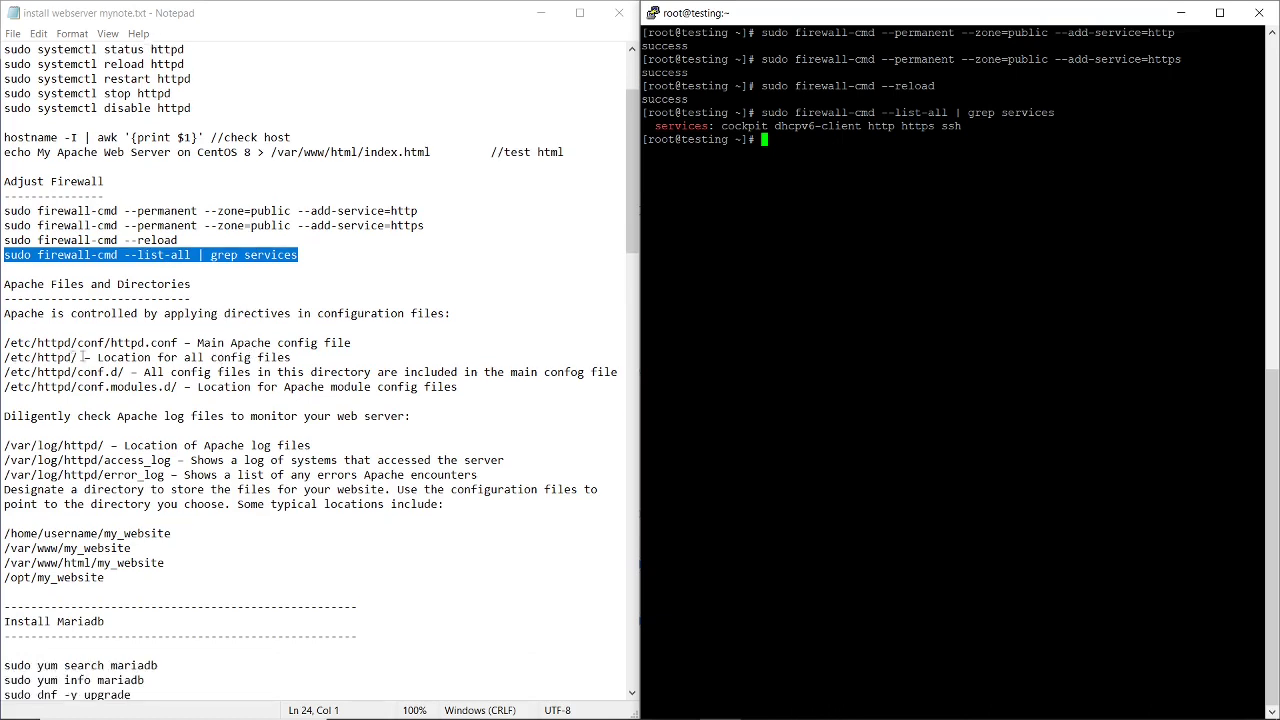
scroll(207, 340, "down", 1)
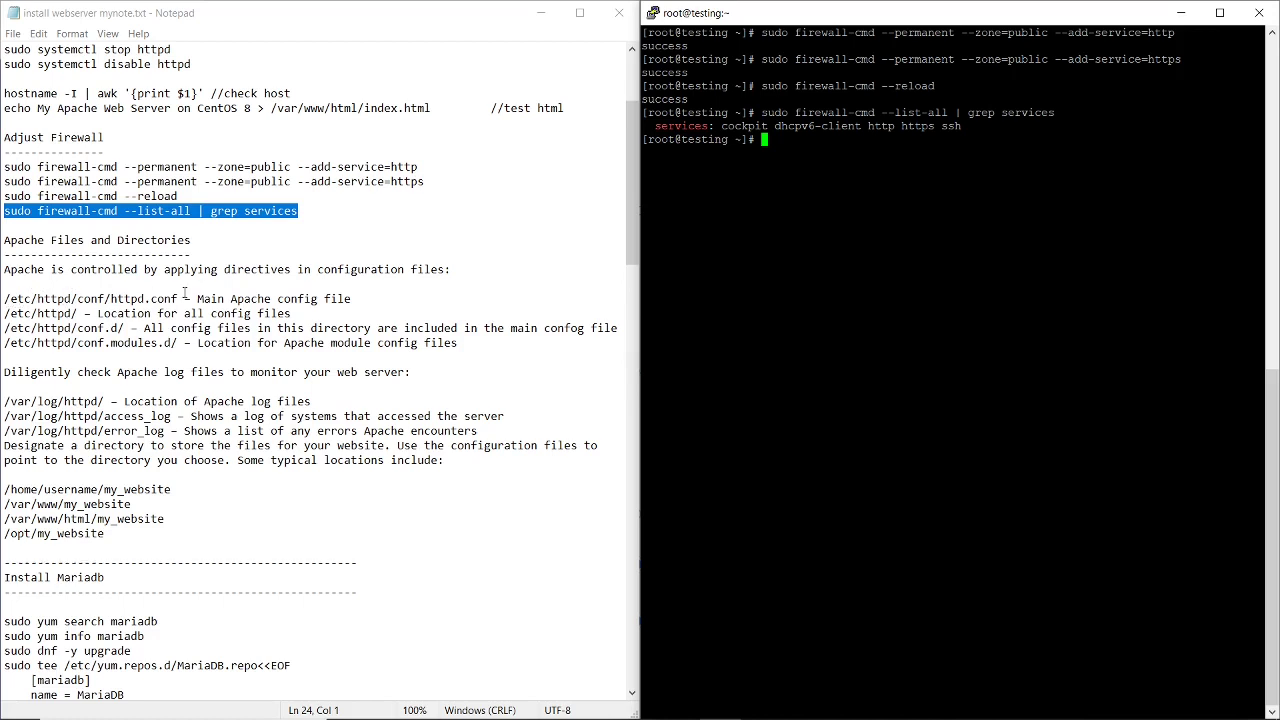
left_click(361, 299)
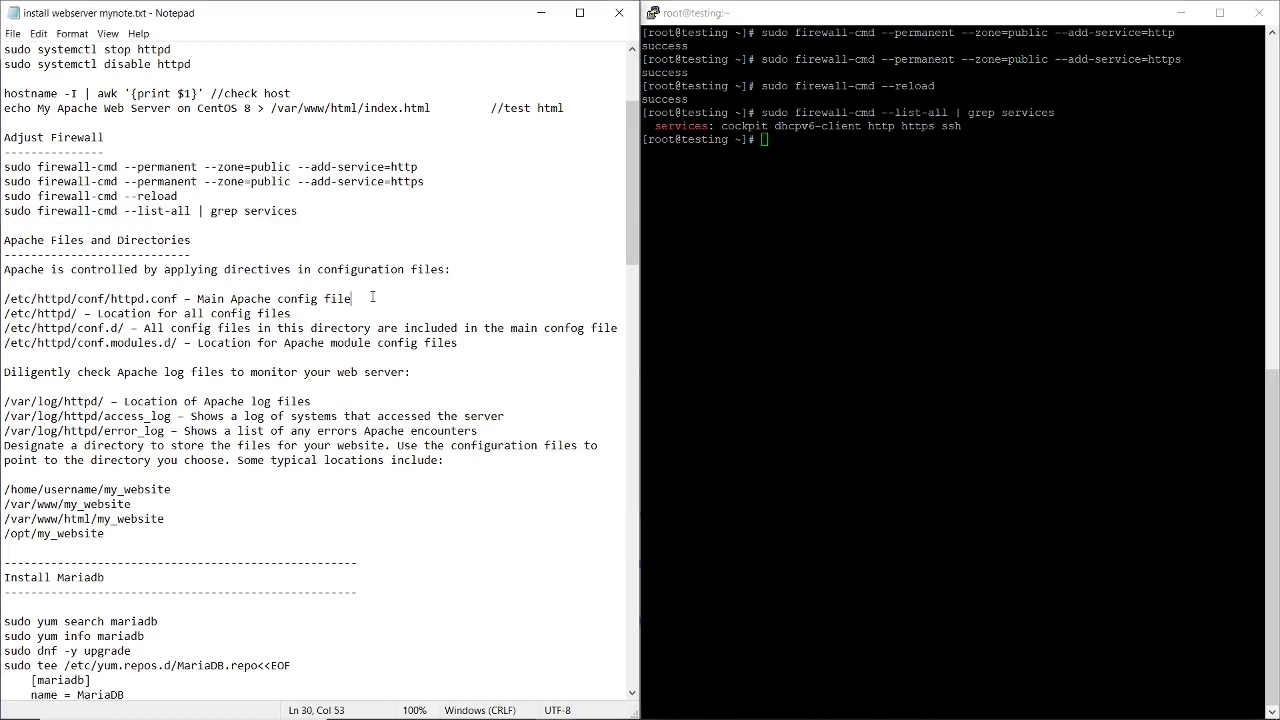
left_click_drag(4, 313, 327, 313)
left_click(5, 318)
double_click(30, 313)
left_click(63, 313)
double_click(63, 313)
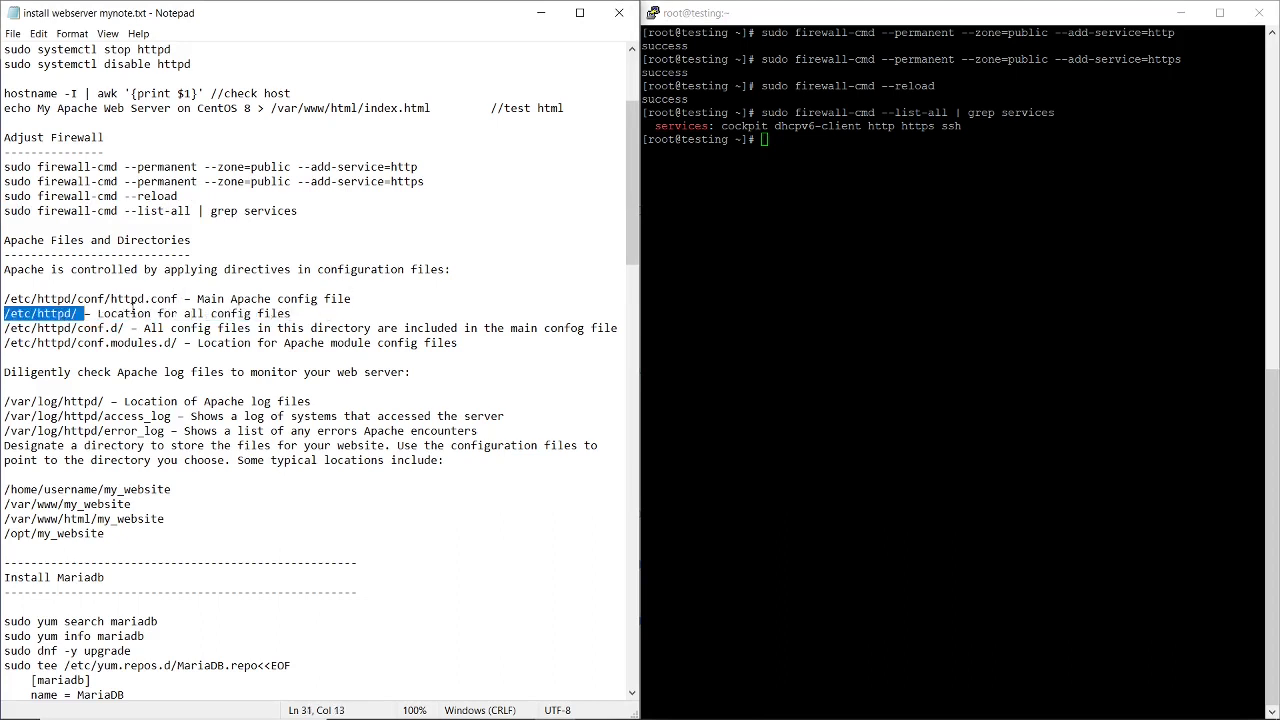
double_click(128, 313)
left_click(313, 313)
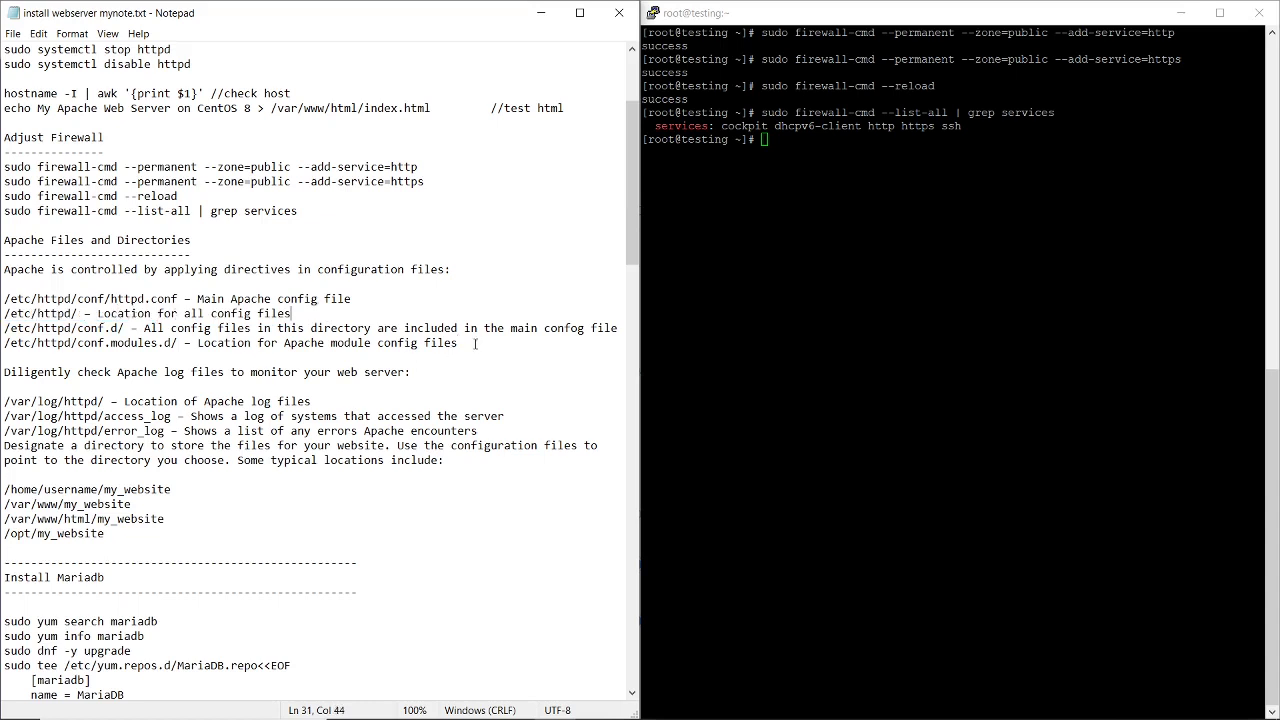
left_click(424, 373)
- Scroll through the Apache log files section of the notes
scroll(363, 384, "down", 2)
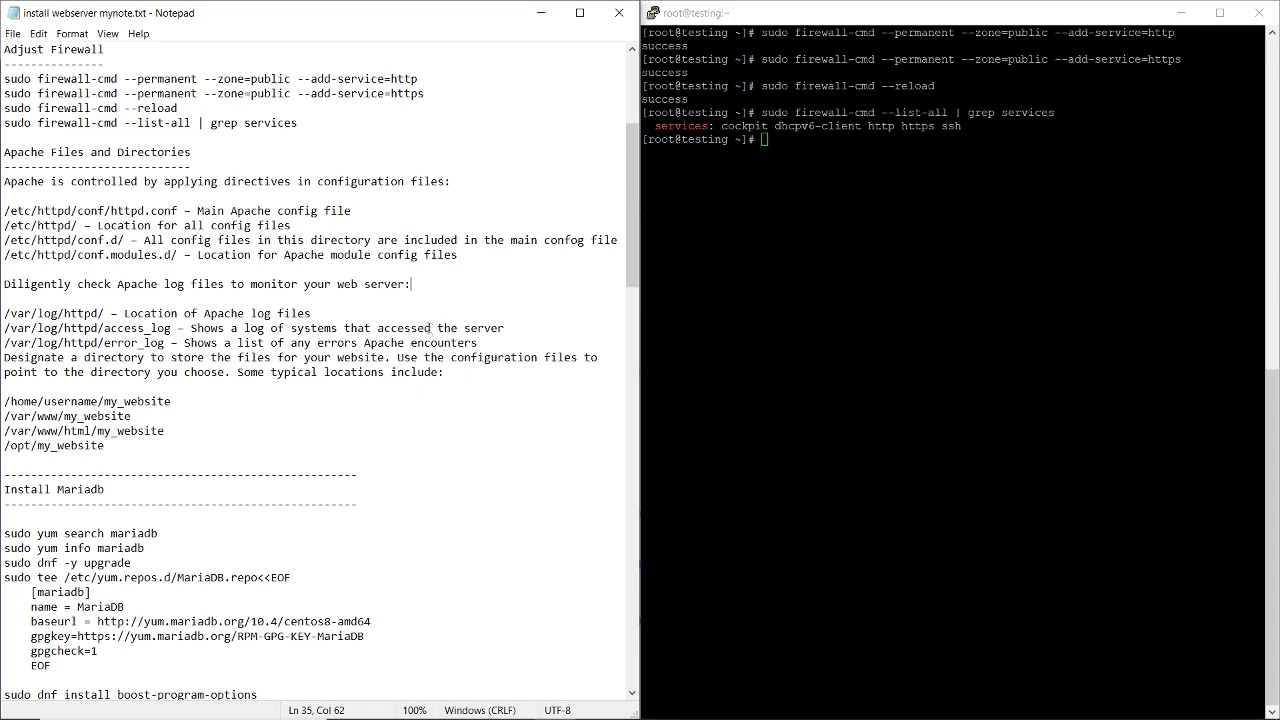
scroll(192, 402, "down", 1)
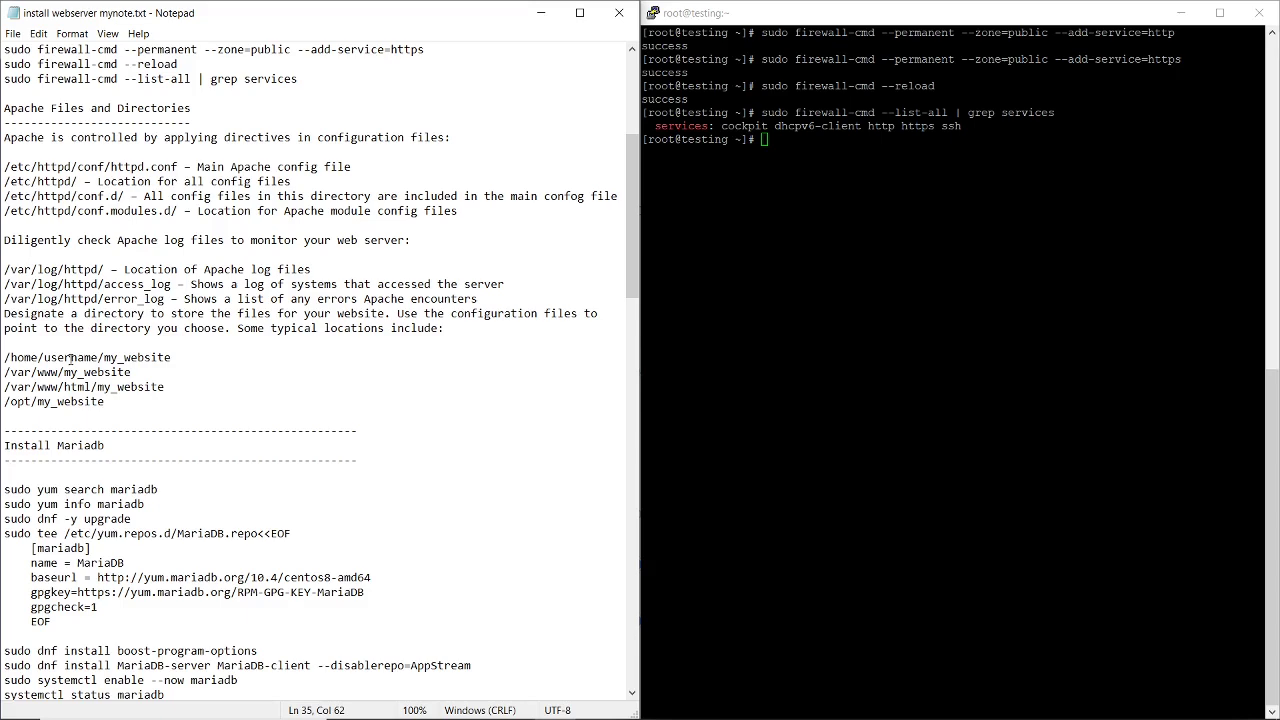
scroll(70, 357, "up", 1)
scroll(62, 245, "down", 2)
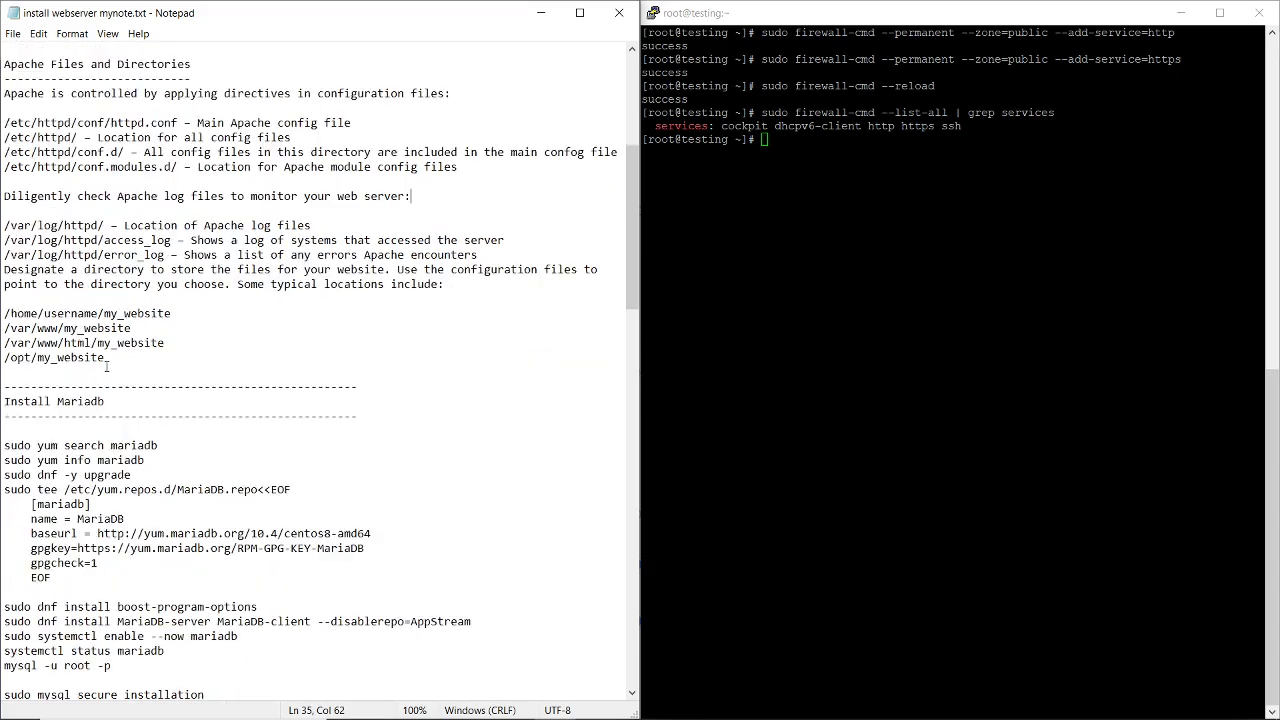
scroll(106, 367, "up", 3)
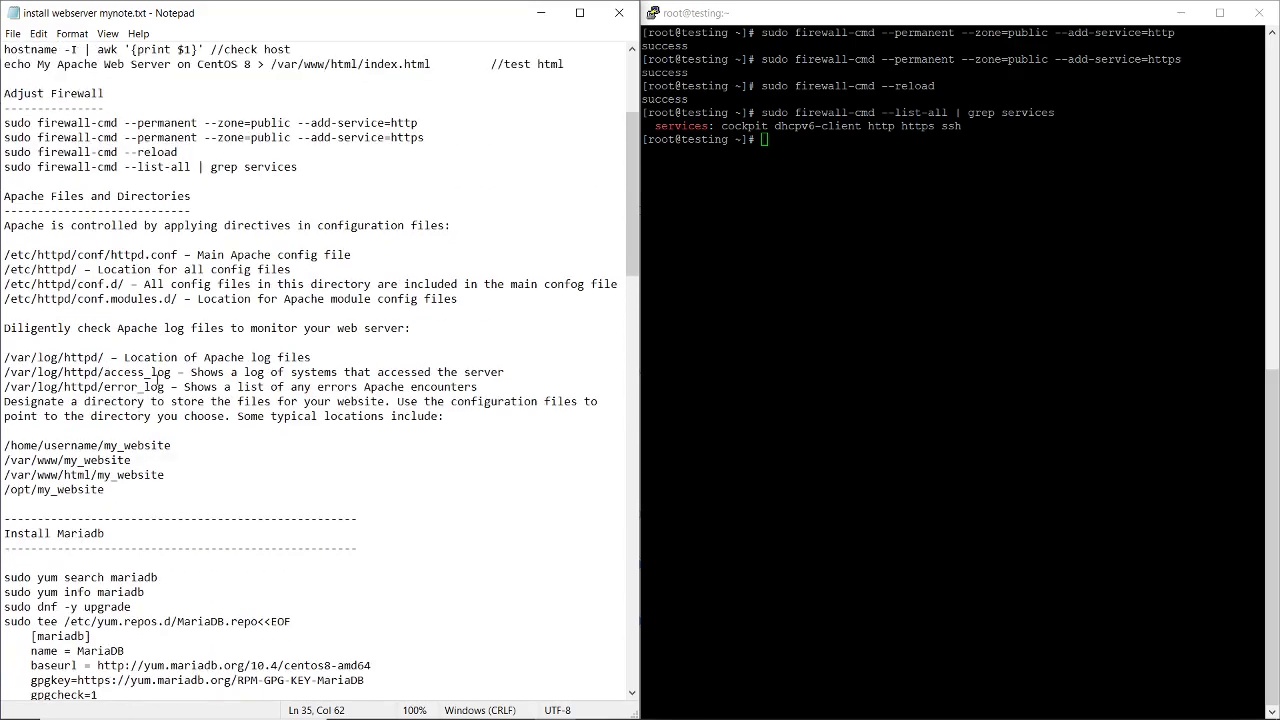
scroll(155, 378, "down", 4)
- Open a new Chrome tab and erase the wrongly pasted command from its address bar
left_click(680, 704)
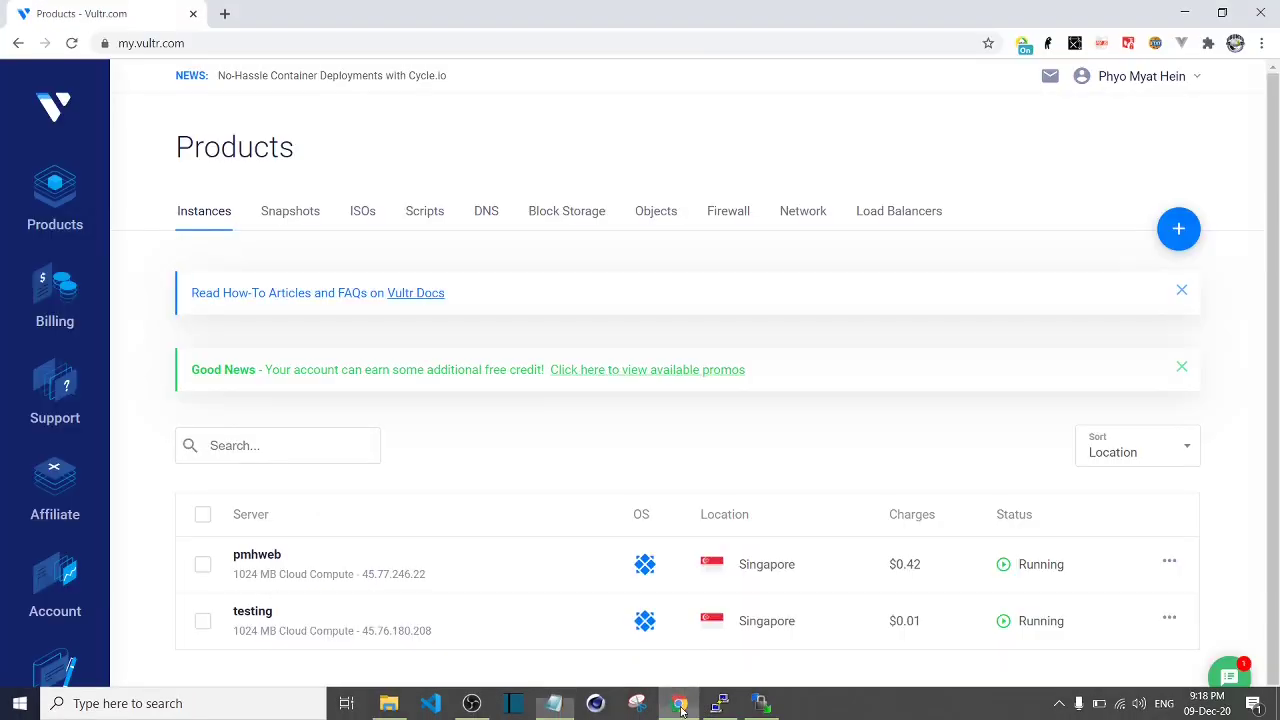
left_click(224, 13)
left_click(234, 40)
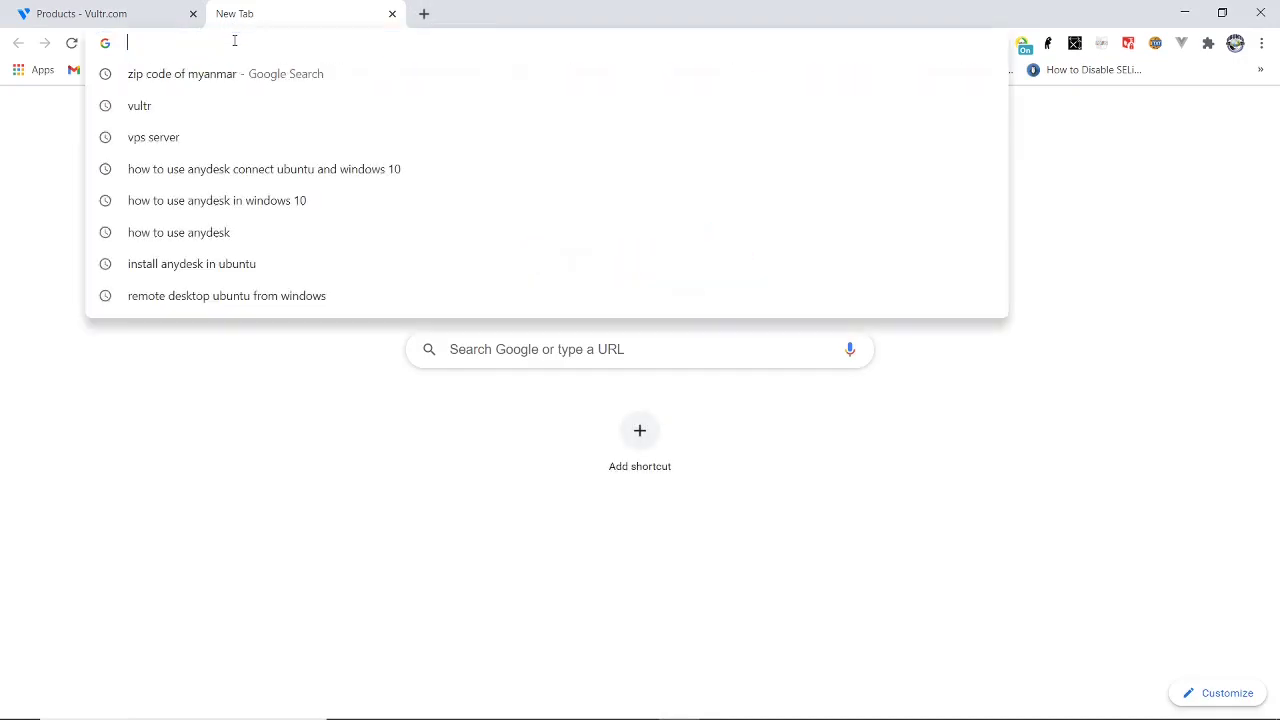
type("sudo firewall-cmd --list-all | grep services")
key("BackSpace")
key("BackSpace")
key("BackSpace")
key("BackSpace")
key("BackSpace")
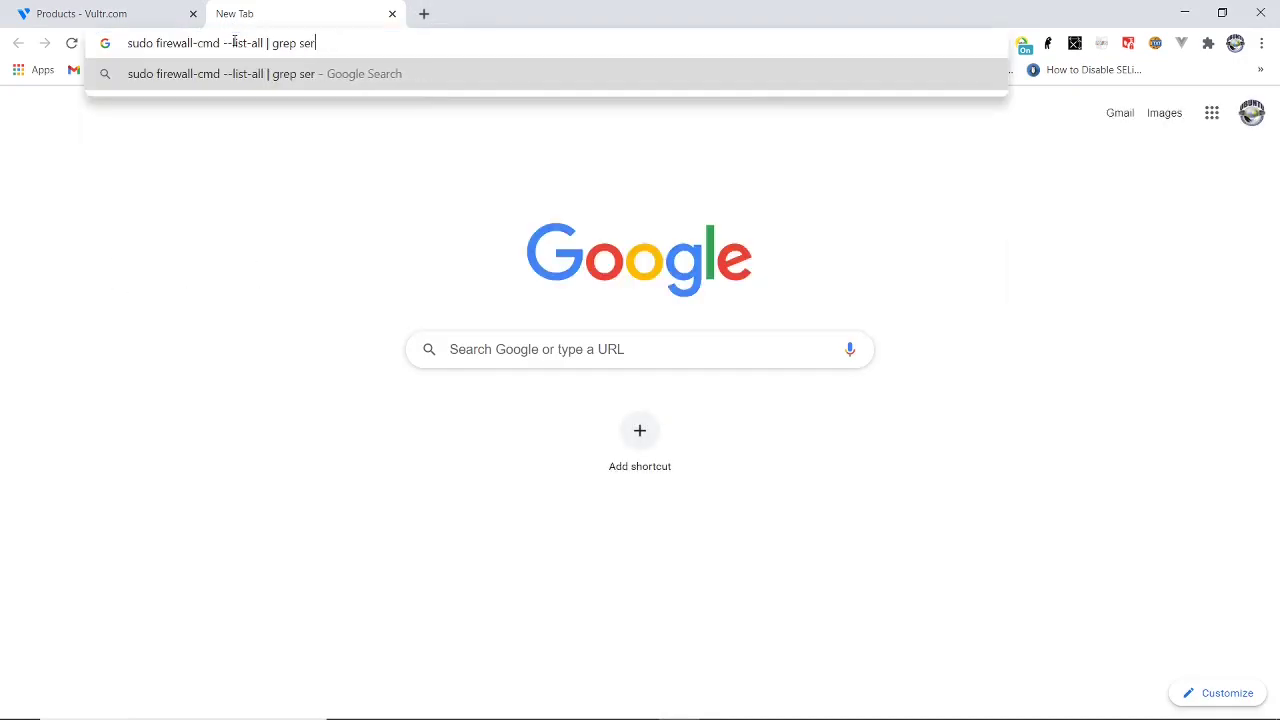
key("BackSpace")
key("BackSpace")
key("BackSpace")
key("BackSpace")
key("BackSpace")
key("BackSpace")
key("BackSpace")
key("BackSpace")
key("BackSpace")
key("BackSpace")
key("BackSpace")
key("BackSpace")
key("BackSpace")
key("BackSpace")
key("BackSpace")
key("BackSpace")
key("BackSpace")
key("BackSpace")
key("BackSpace")
key("BackSpace")
- Copy the testing server's IP from Vultr and load 45.76.180.208 in the new tab
left_click(100, 14)
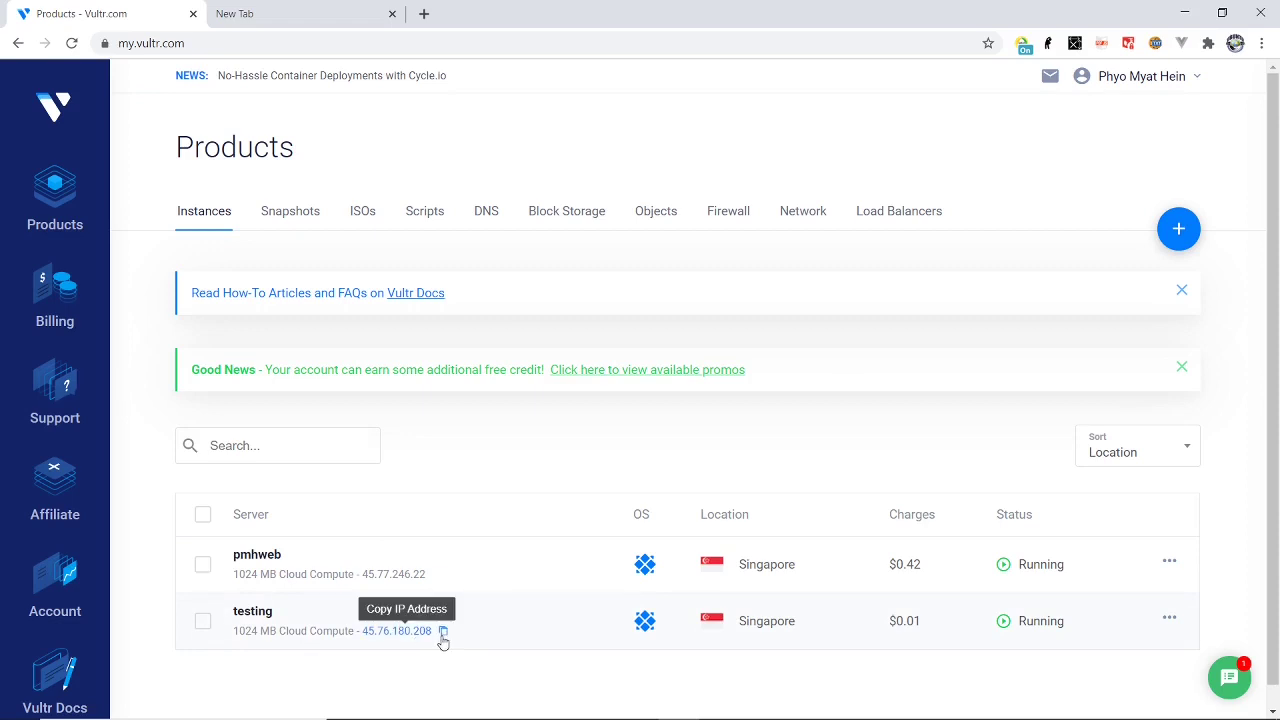
left_click(443, 633)
left_click(320, 13)
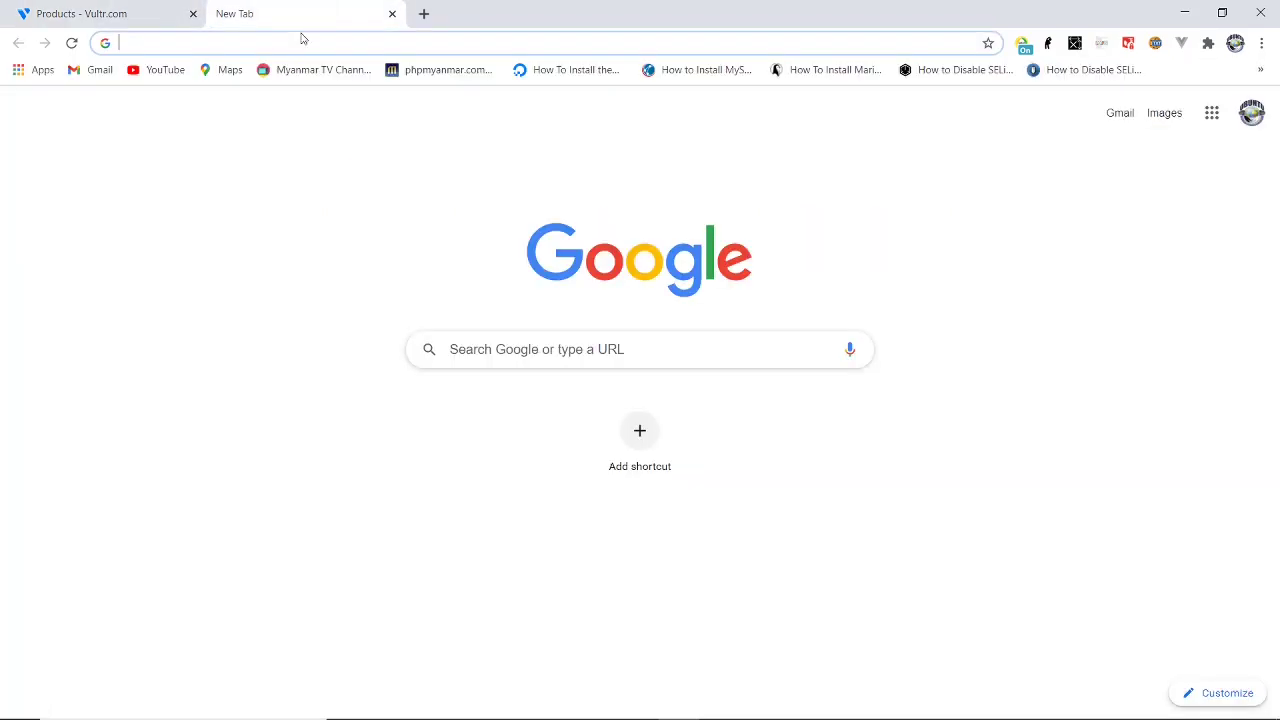
left_click(300, 40)
key("ctrl+v")
key("Return")
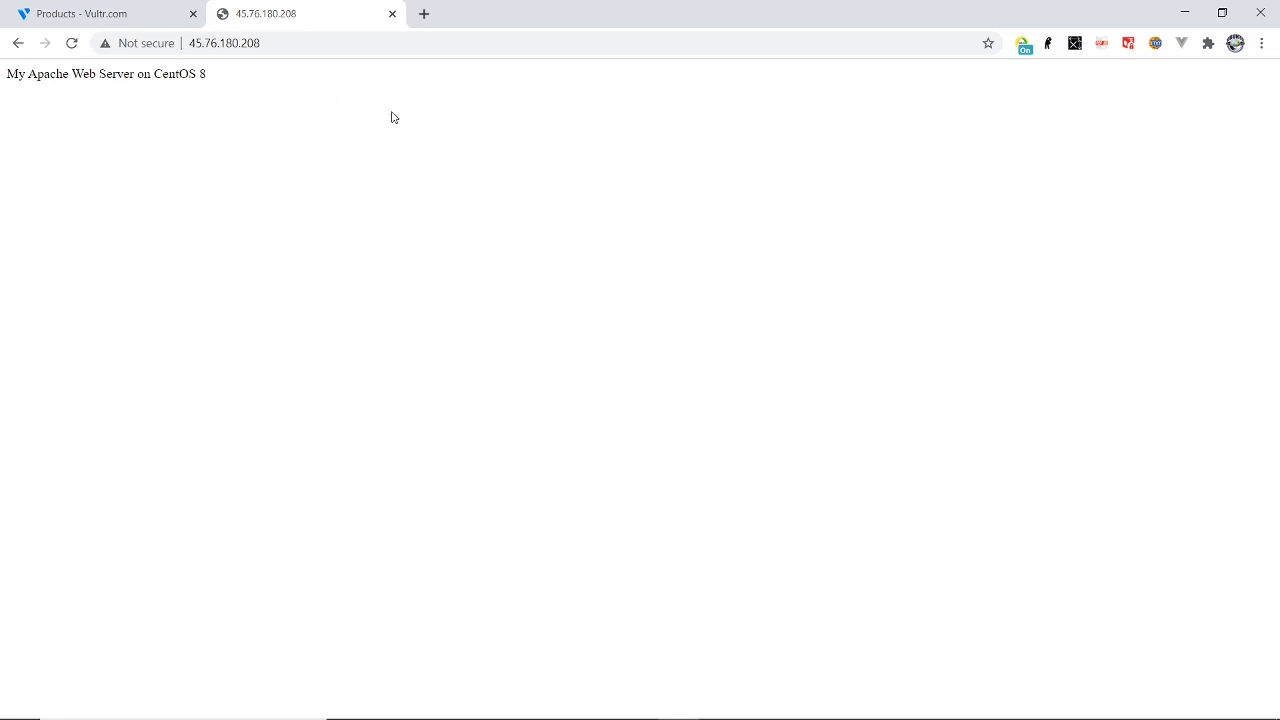
mouse_move(823, 714)
mouse_move(763, 708)
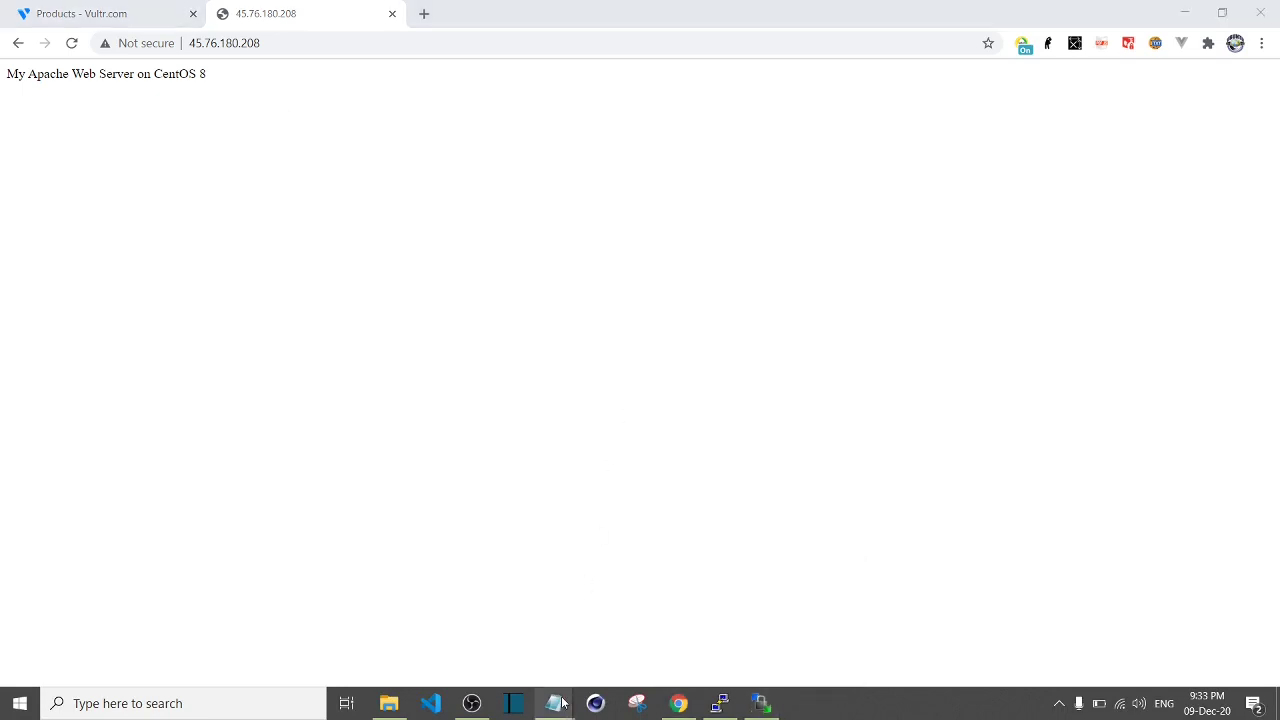
mouse_move(556, 705)
left_click(470, 625)
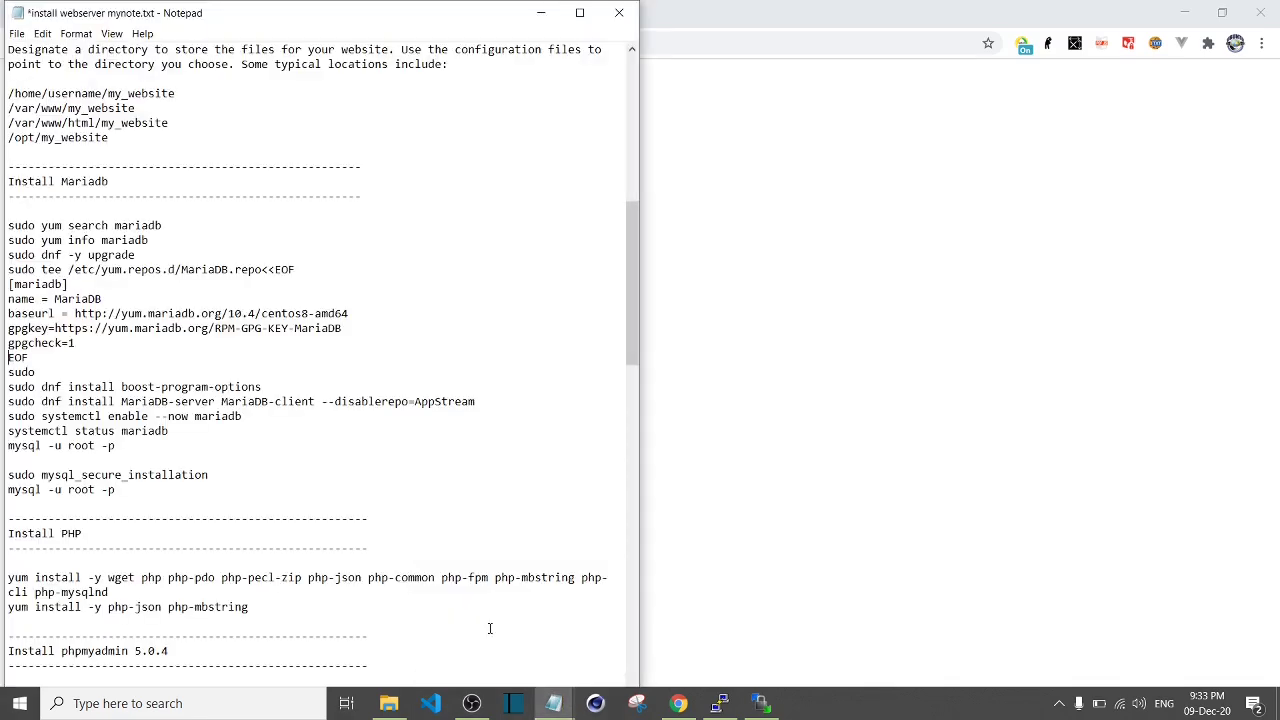
left_click(576, 13)
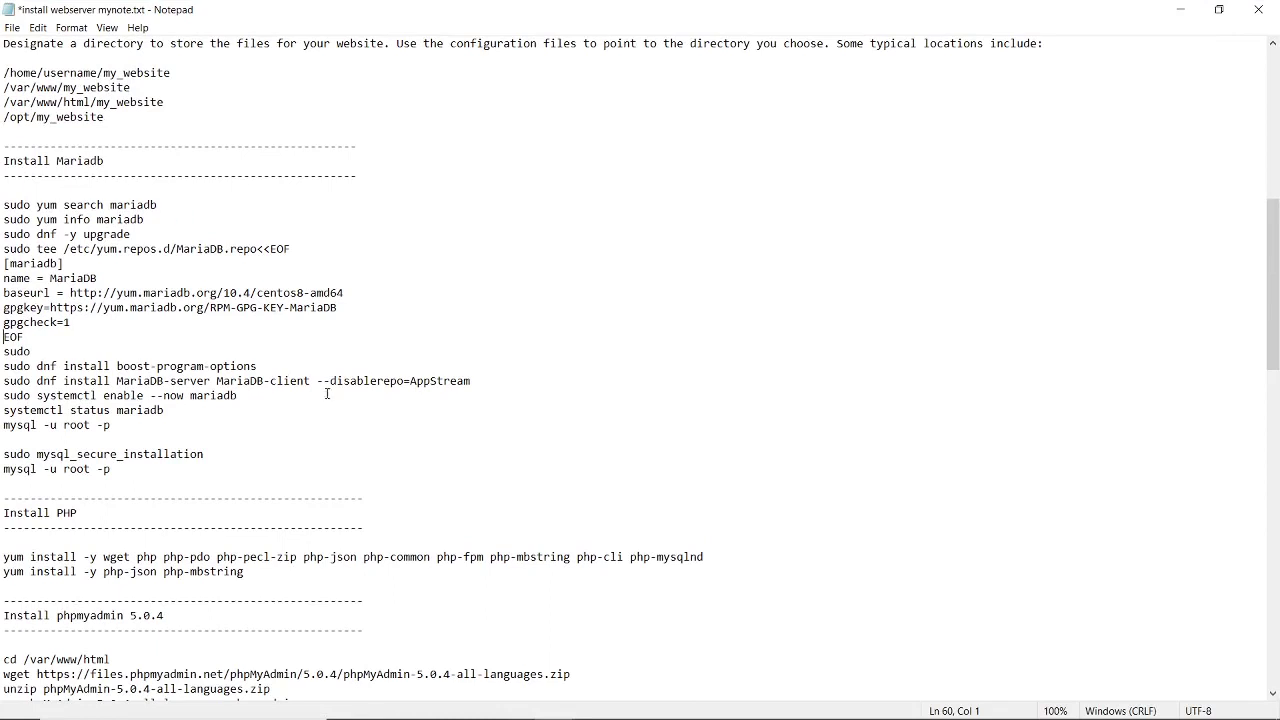
scroll(318, 392, "down", 2)
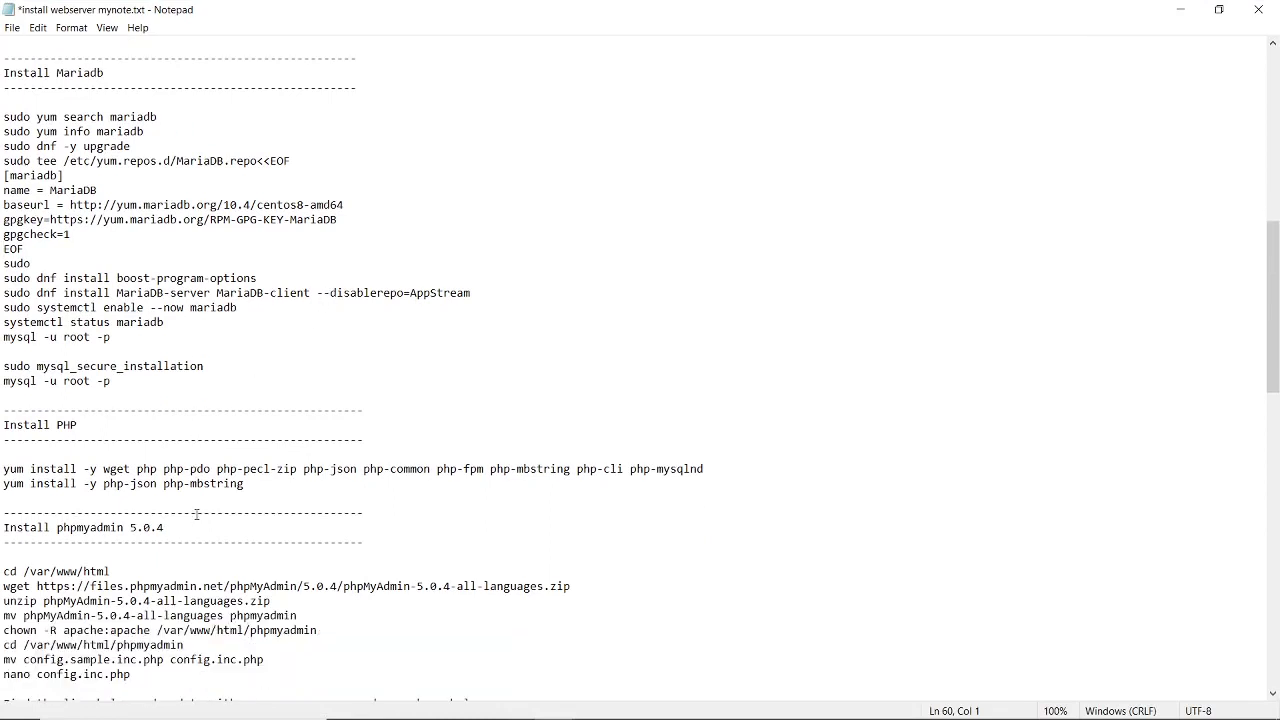
scroll(197, 514, "down", 1)
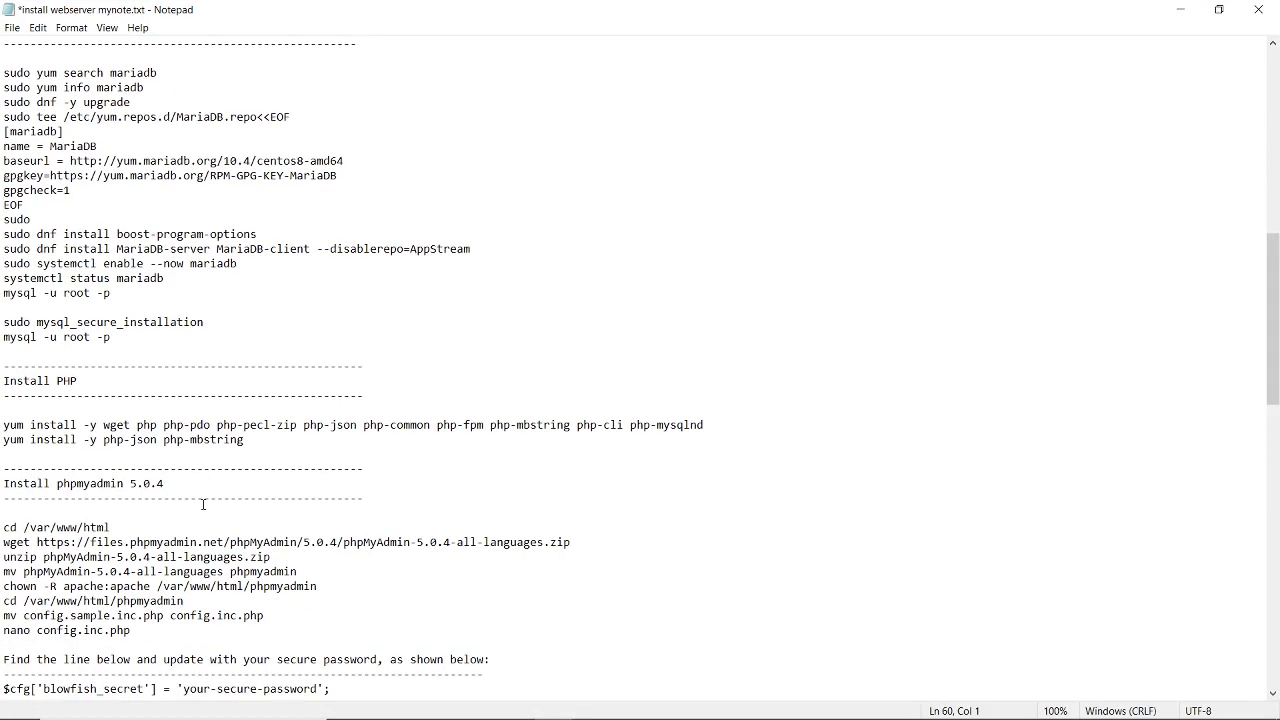
scroll(203, 505, "down", 5)
scroll(208, 503, "down", 6)
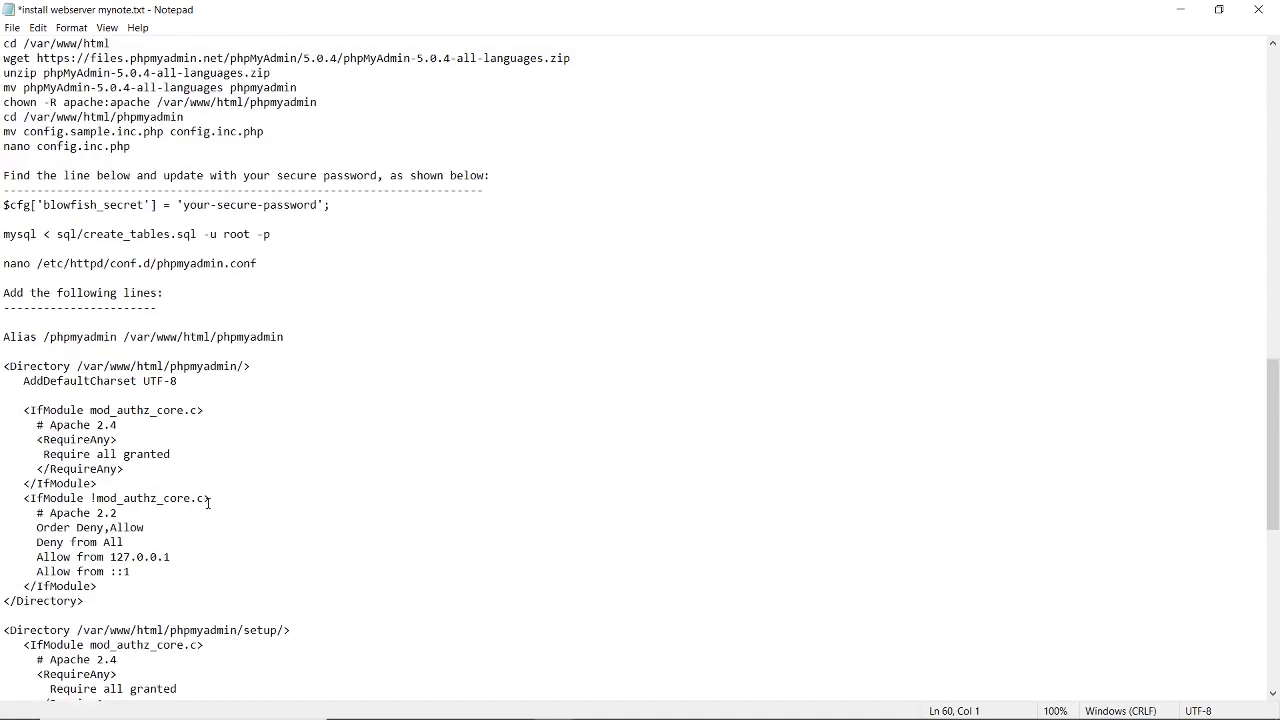
scroll(208, 503, "down", 14)
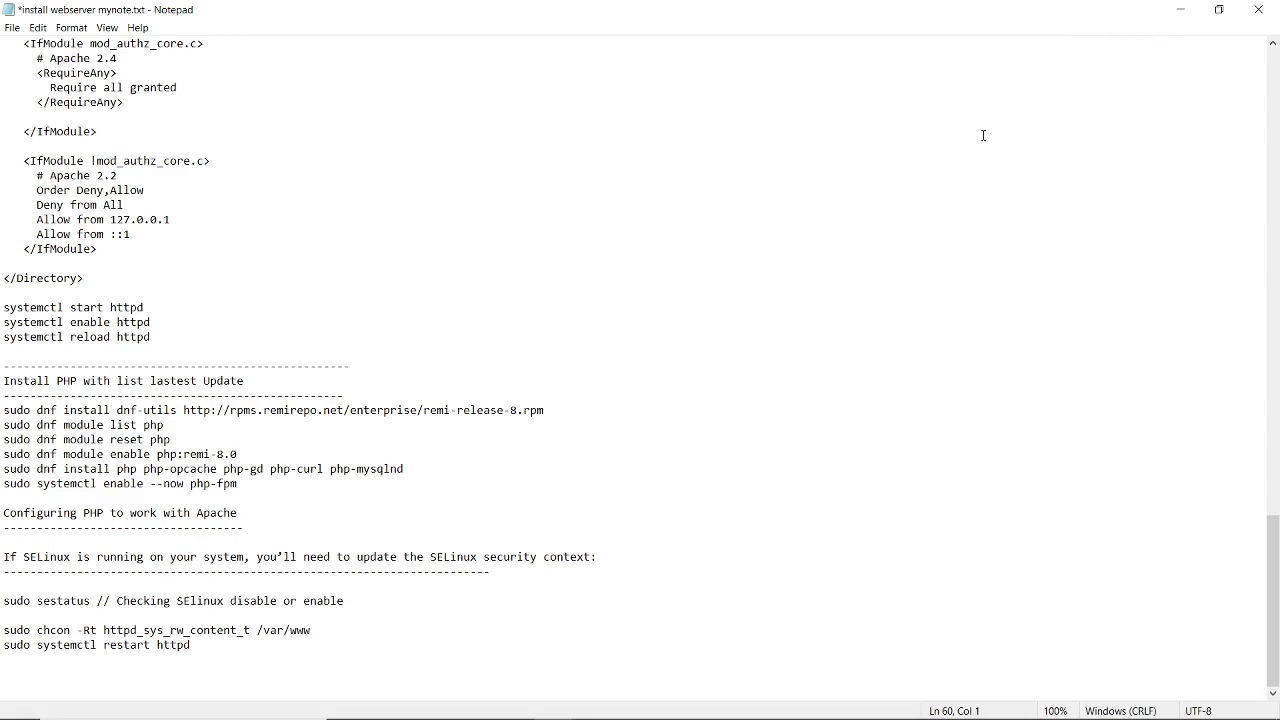
- Minimize Notepad, view the Apache test page at 45.76.180.208, then return to the Vultr Products tab
left_click(1179, 12)
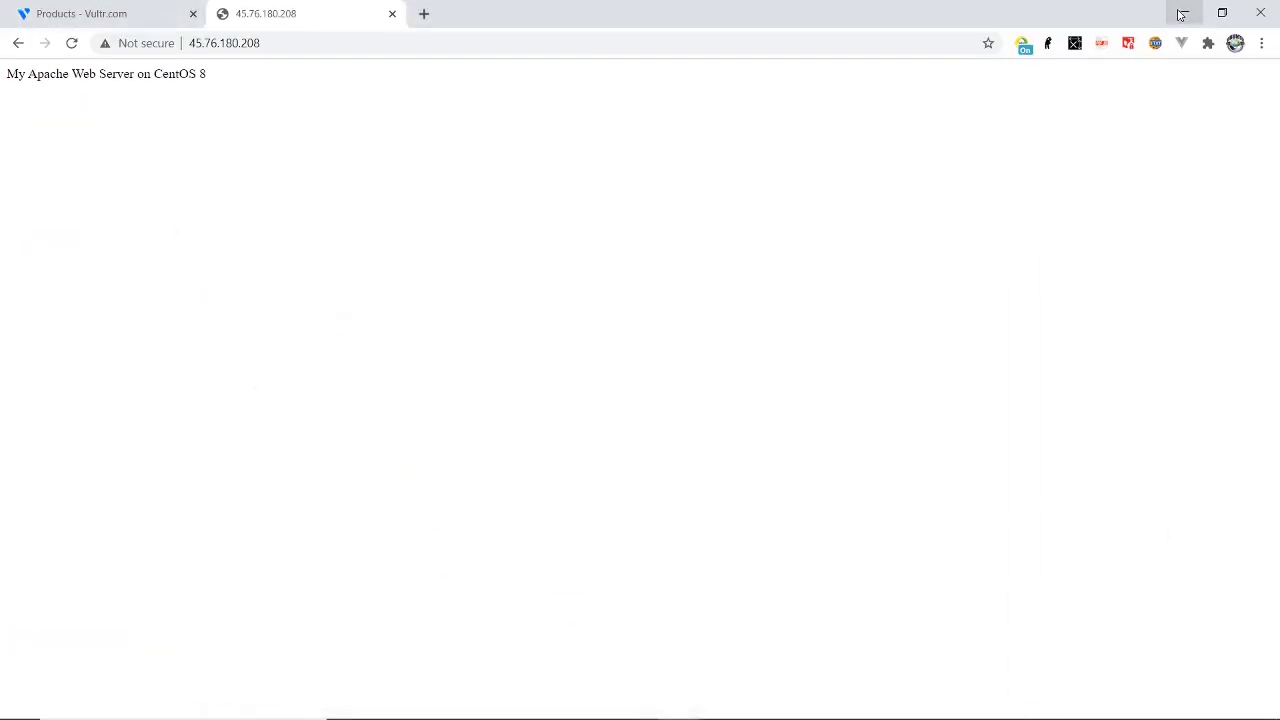
left_click(78, 14)
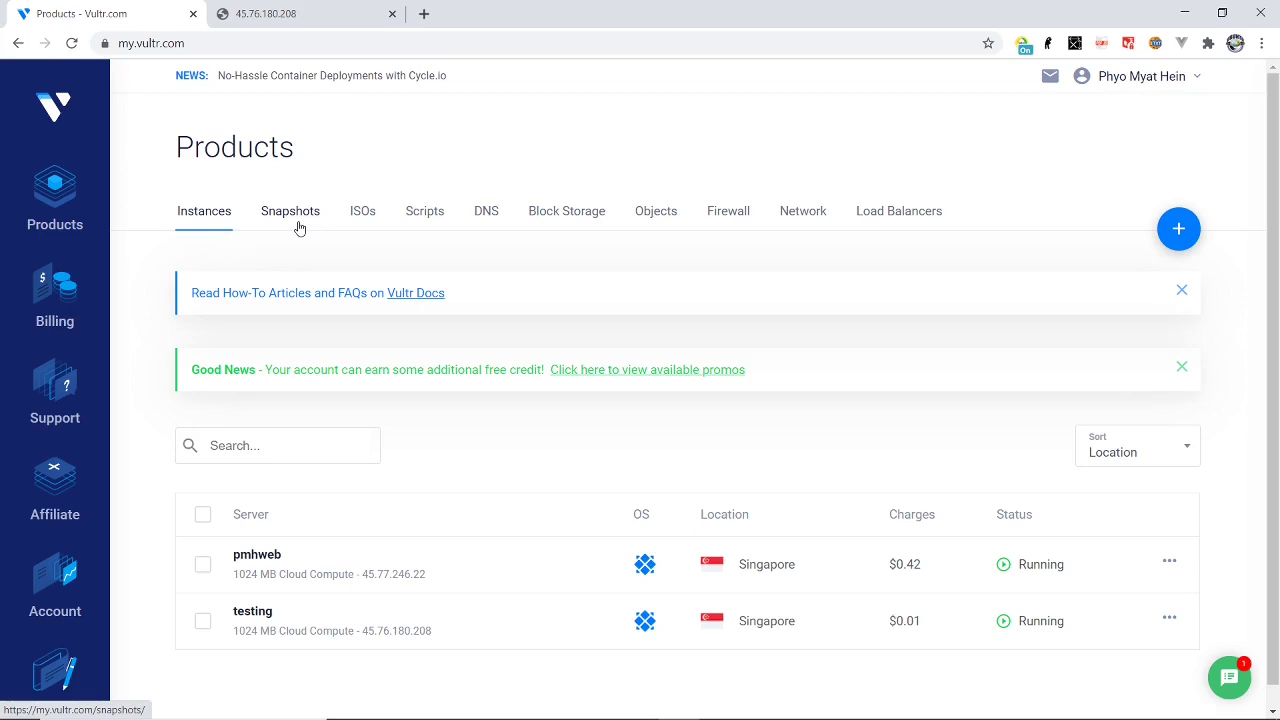
left_click(320, 23)
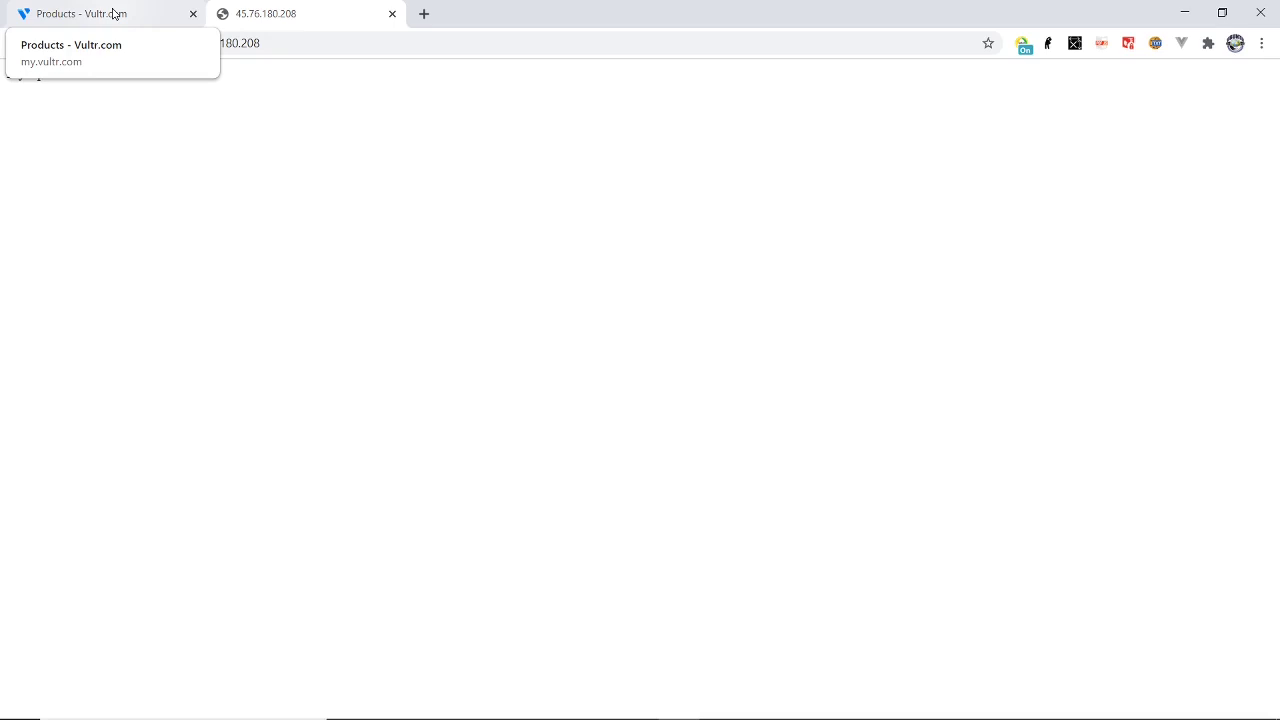
left_click(113, 13)
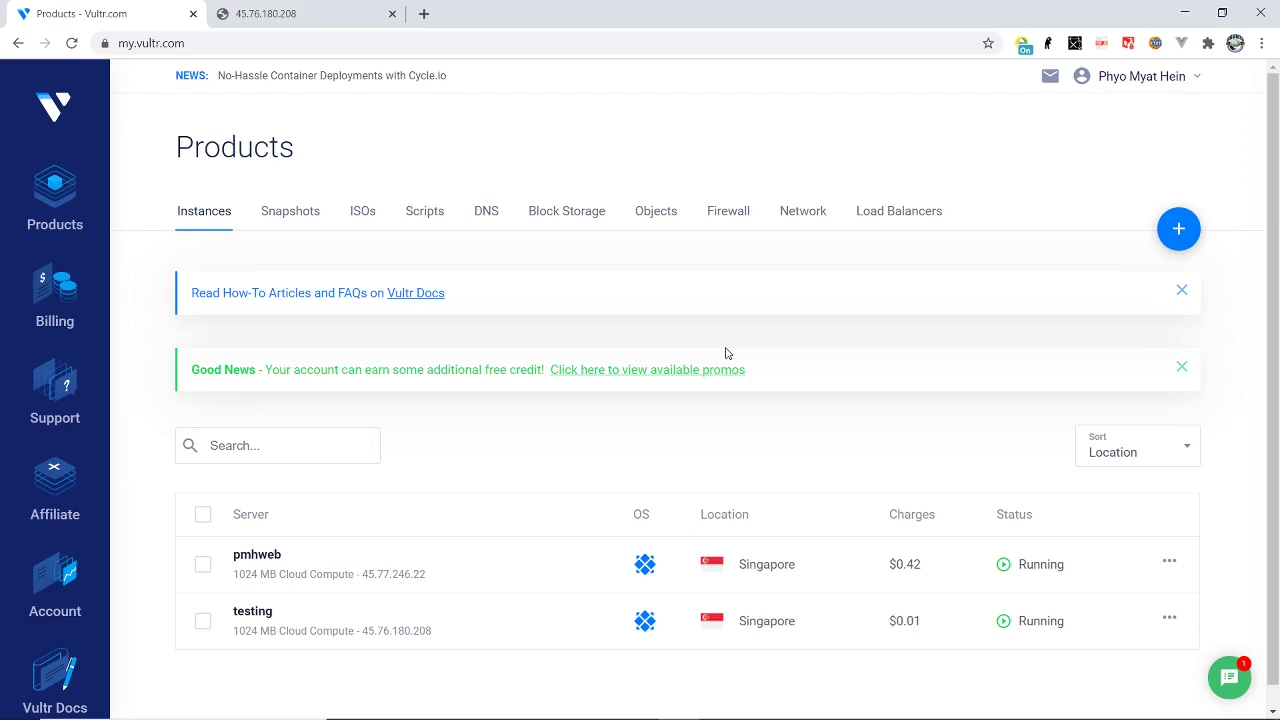
left_click(1188, 238)
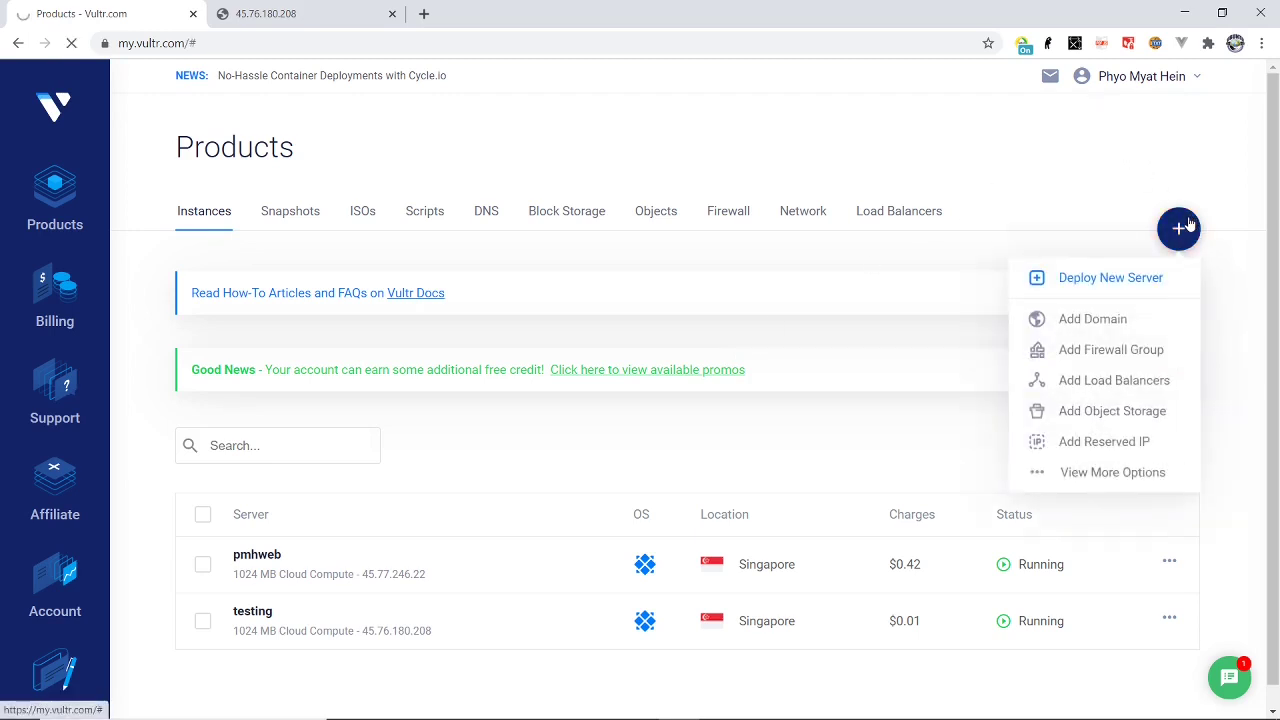
left_click(1188, 226)
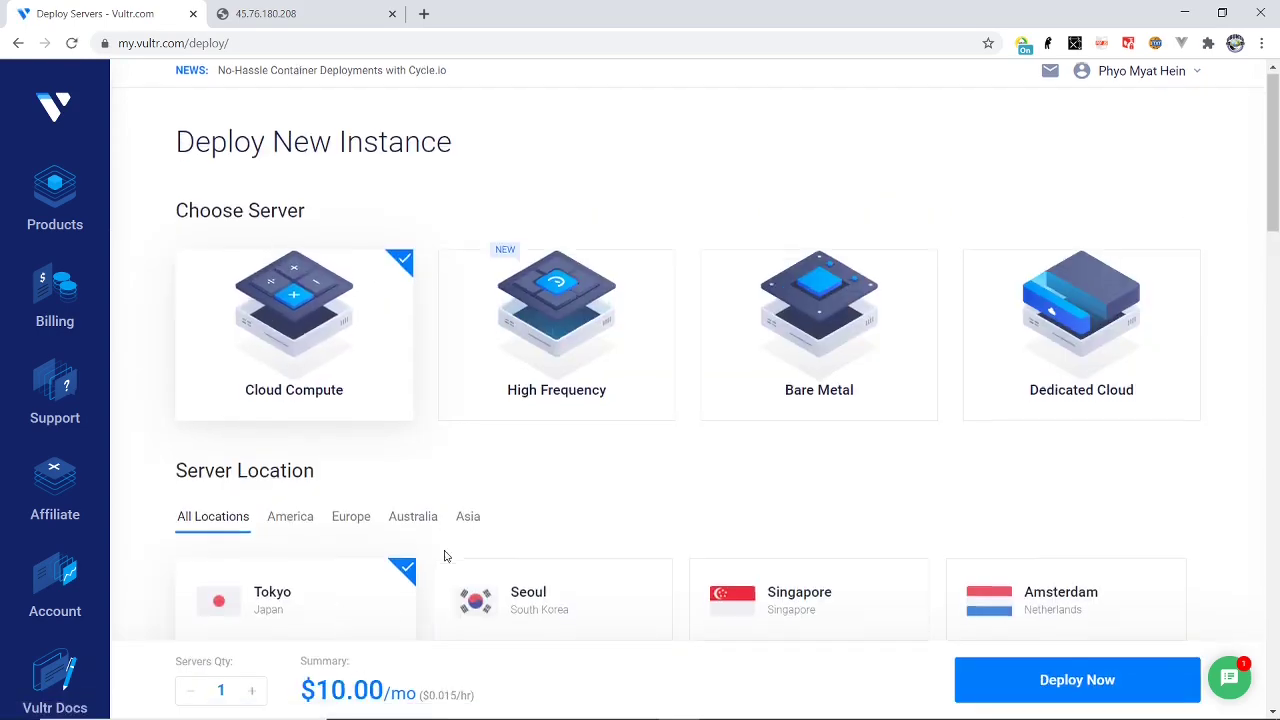
scroll(446, 555, "down", 5)
scroll(446, 555, "down", 5)
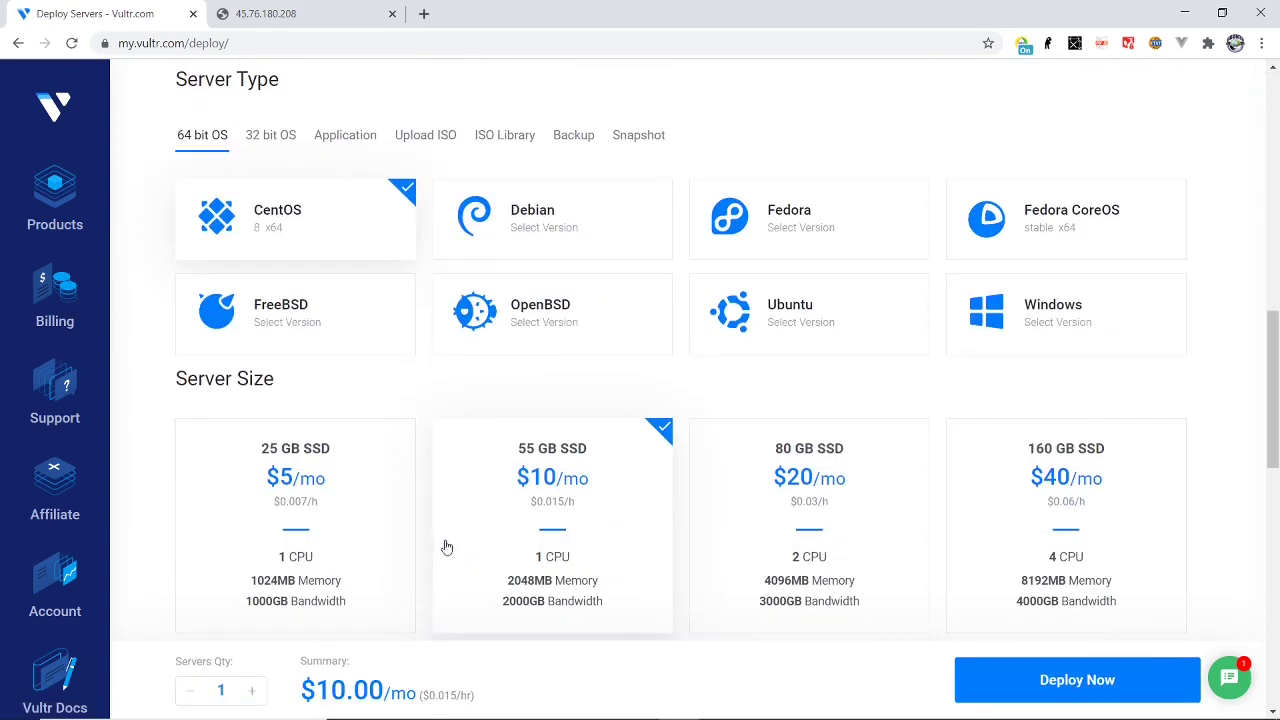
scroll(551, 400, "up", 3)
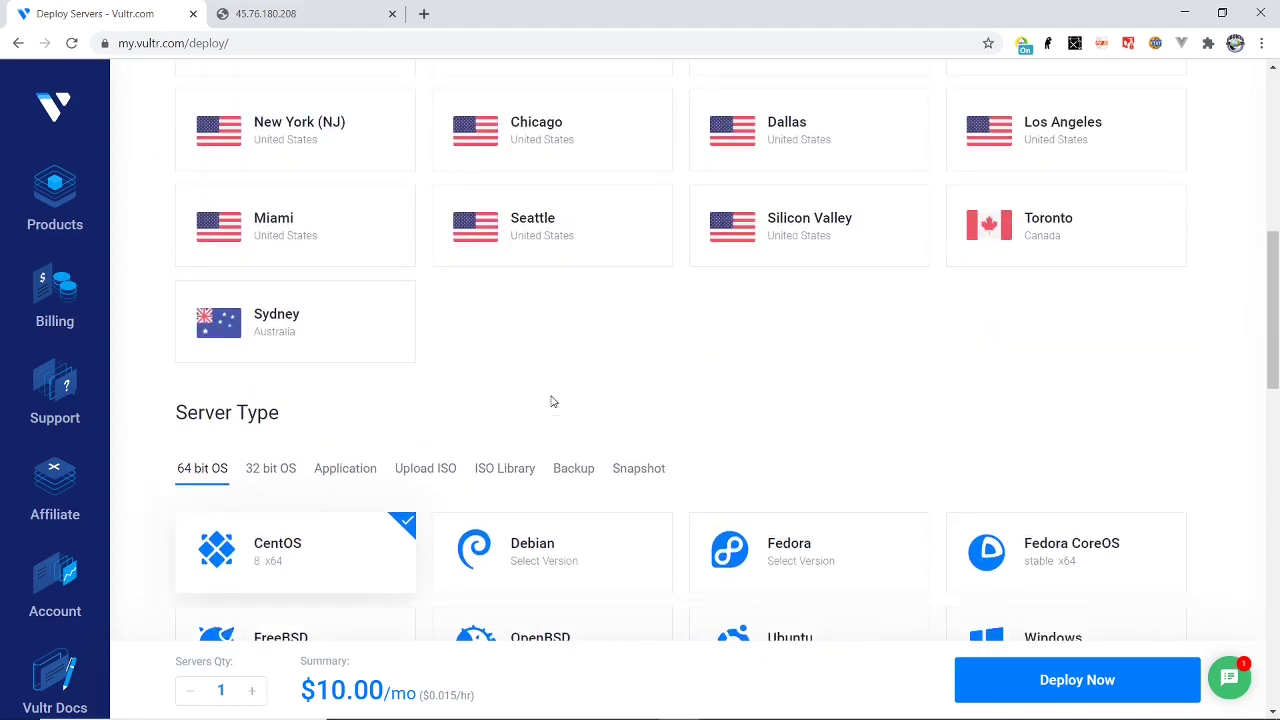
scroll(534, 389, "down", 3)
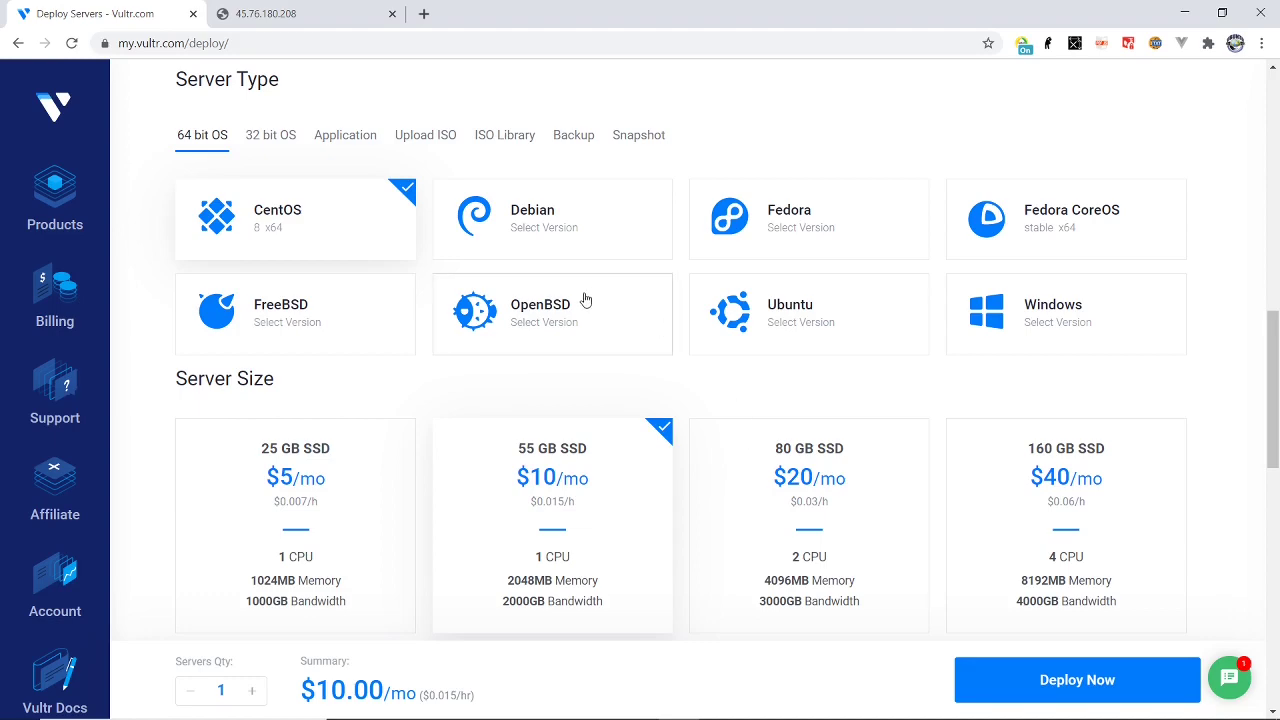
scroll(546, 300, "up", 3)
scroll(546, 300, "up", 4)
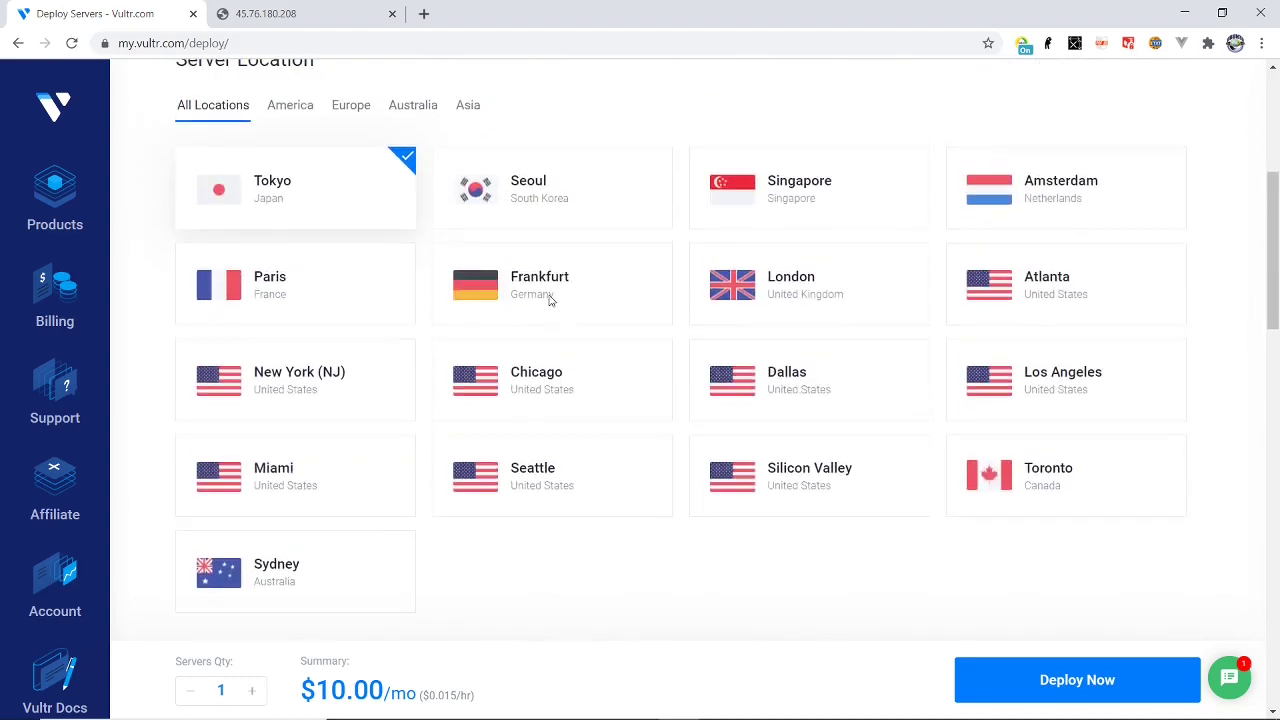
scroll(549, 354, "up", 3)
scroll(549, 354, "up", 2)
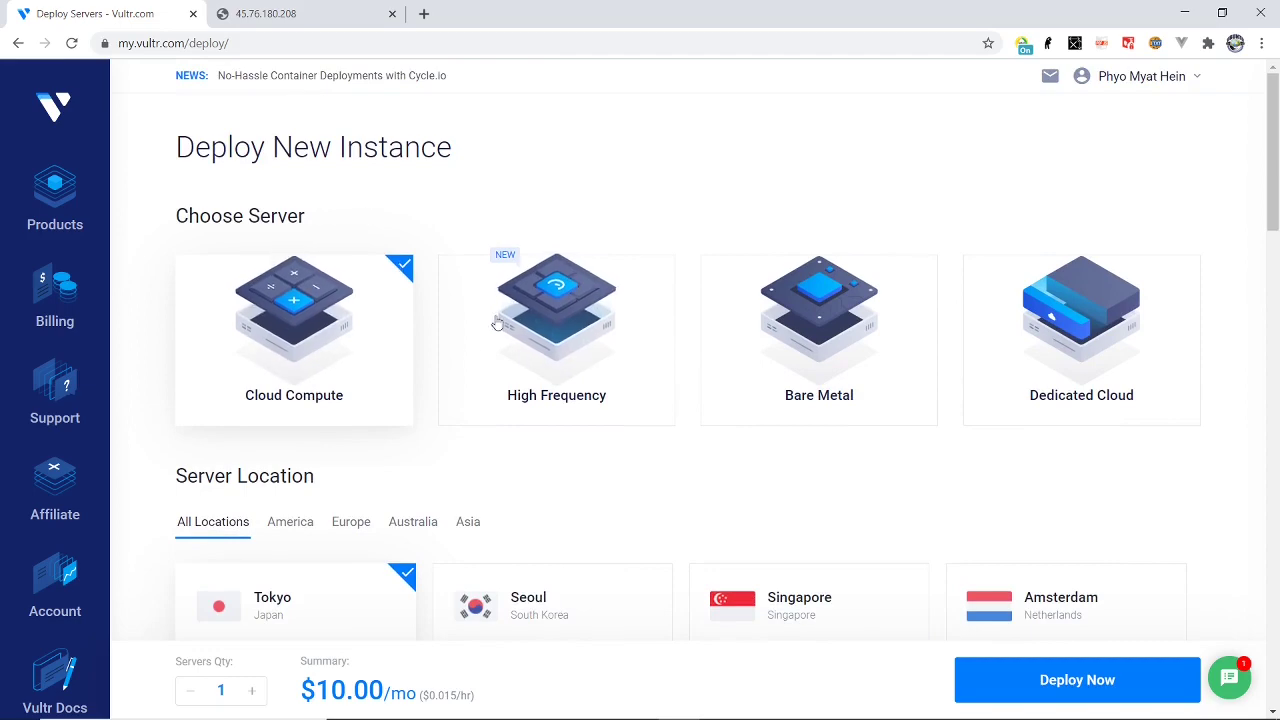
scroll(406, 383, "down", 3)
scroll(510, 375, "down", 4)
scroll(524, 377, "down", 3)
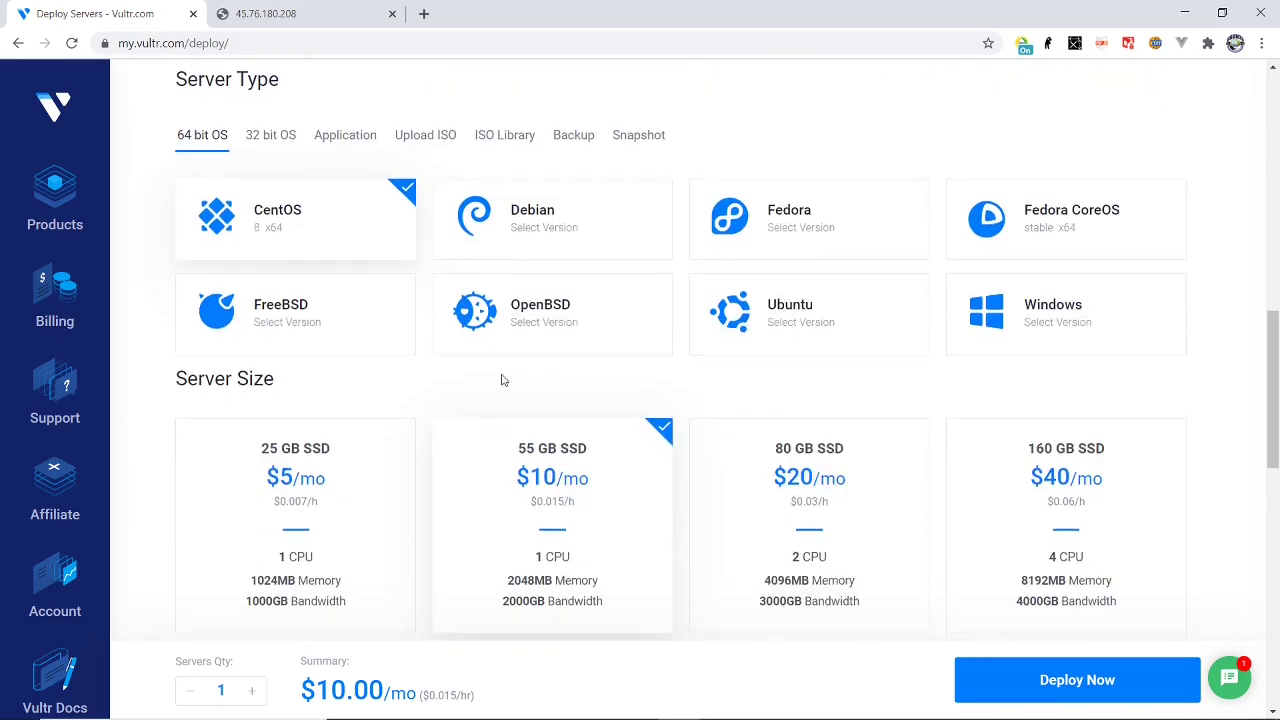
scroll(351, 400, "down", 3)
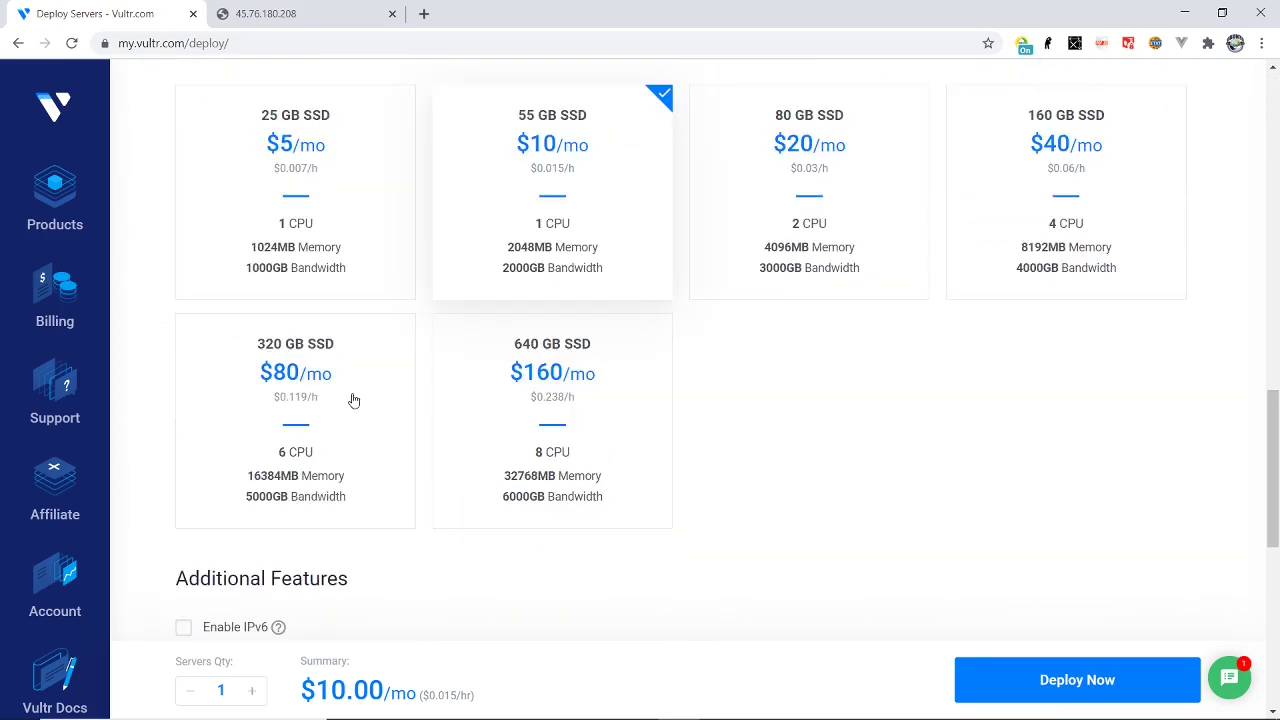
scroll(397, 486, "up", 12)
left_click(71, 218)
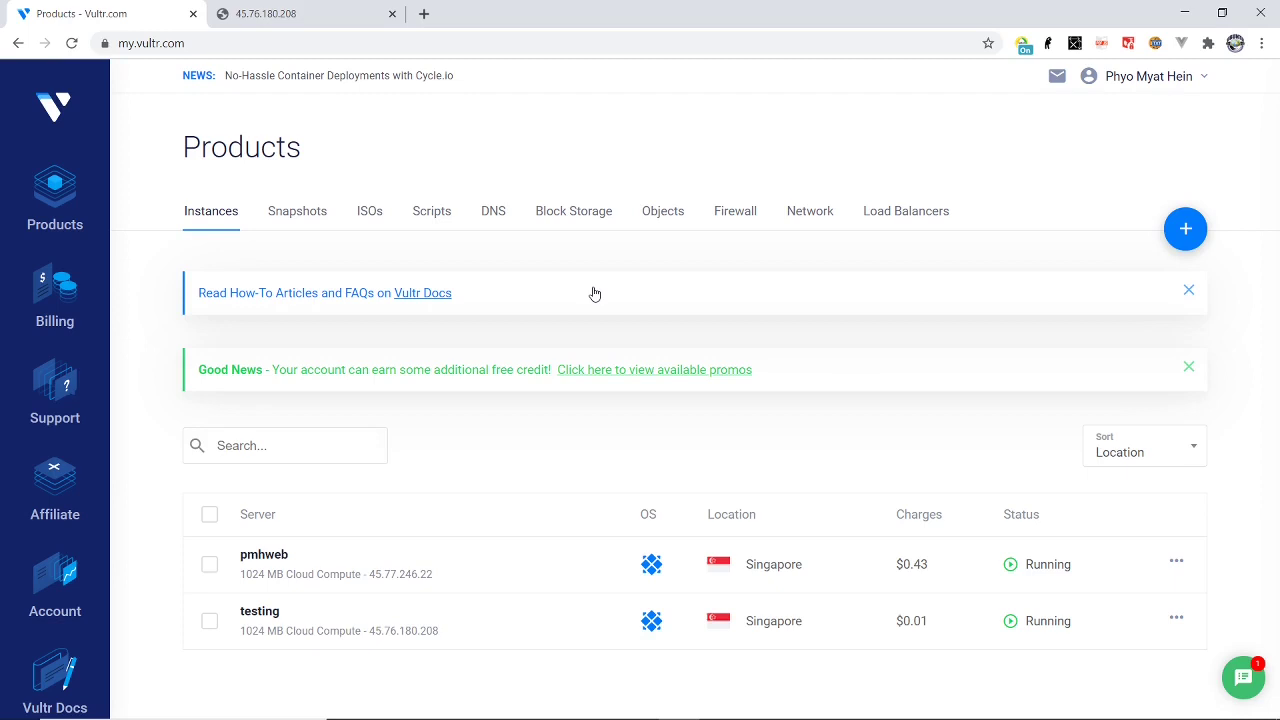
- Choose Add Domain from Vultr's + menu and try the empty Domain and Default IP Address fields
left_click(1186, 240)
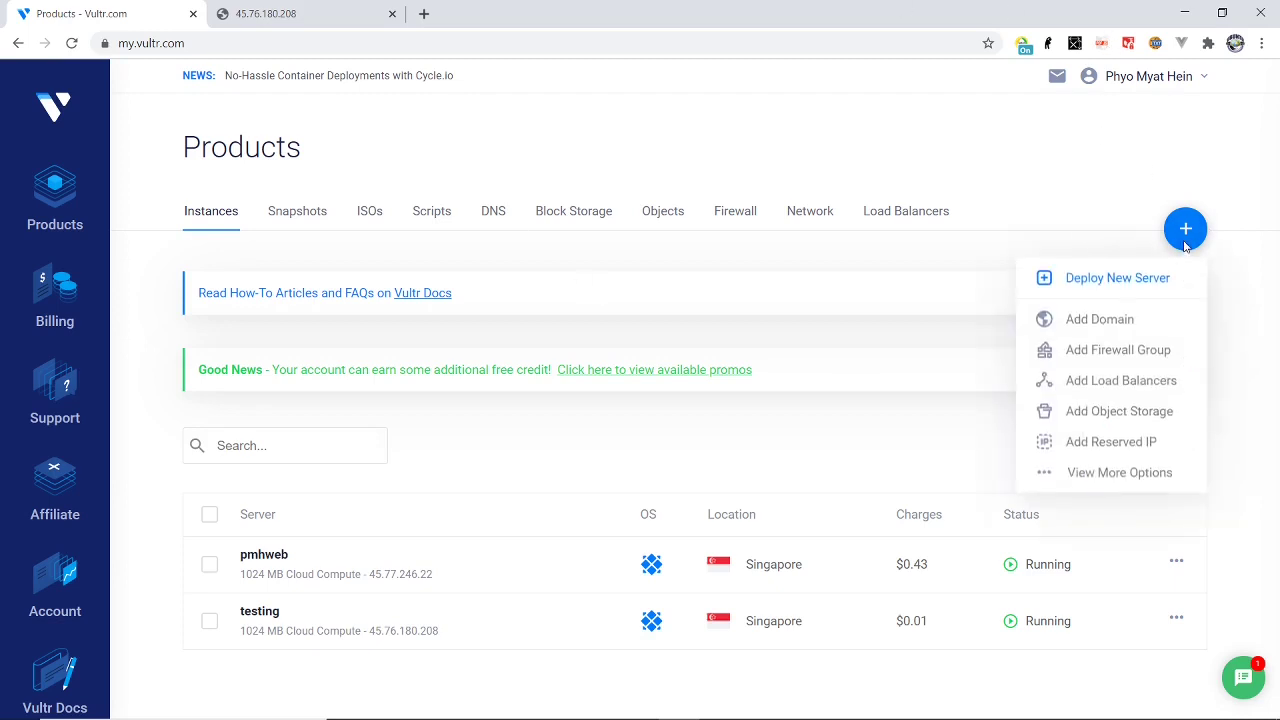
left_click(1105, 330)
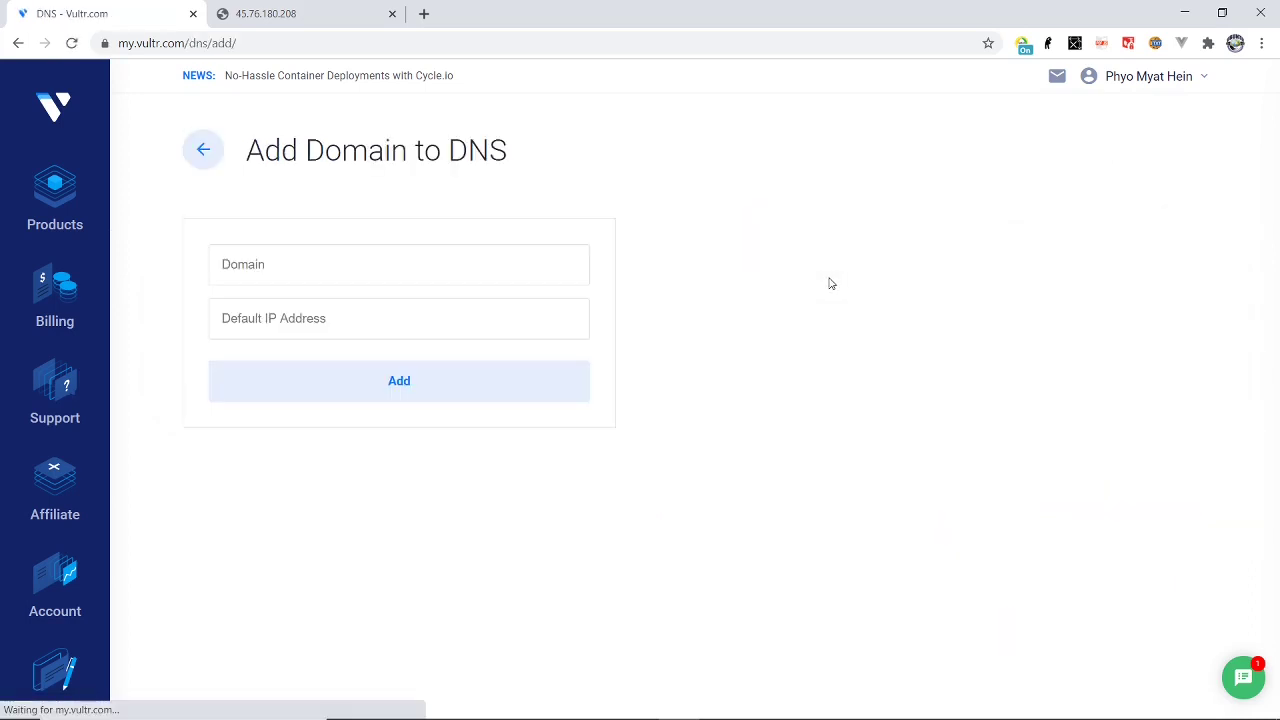
left_click(376, 325)
left_click(350, 265)
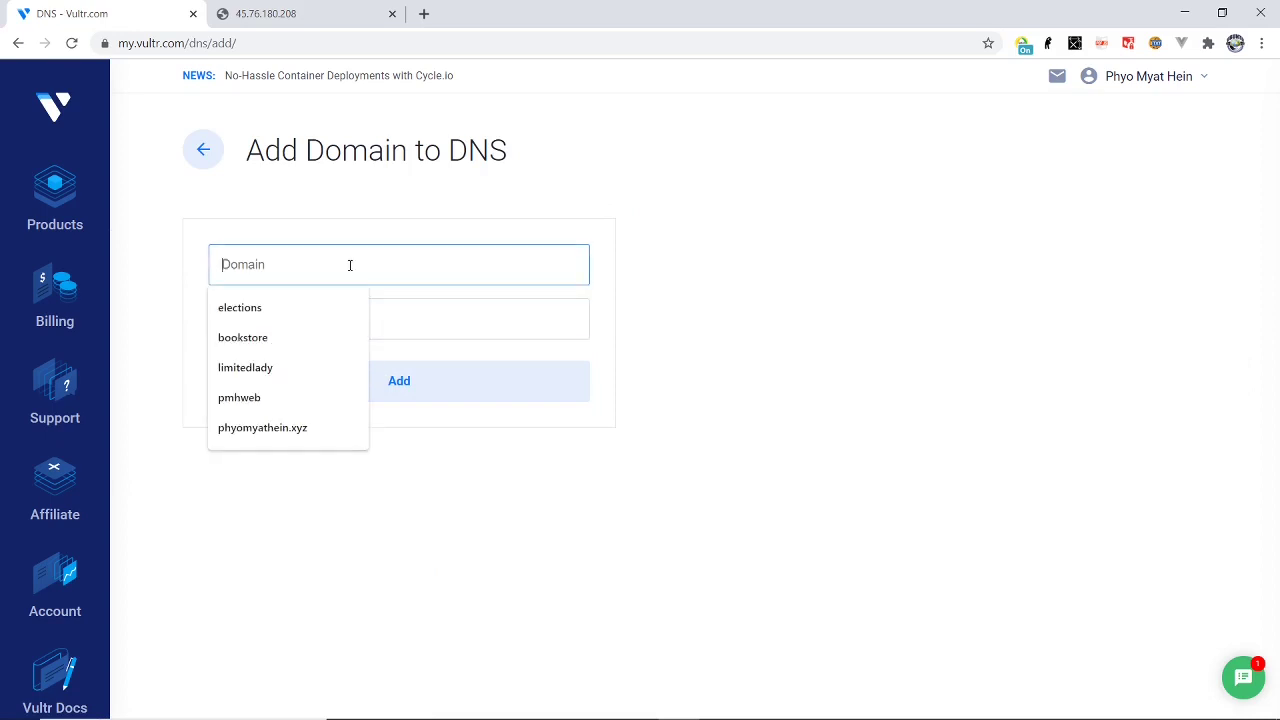
left_click(776, 253)
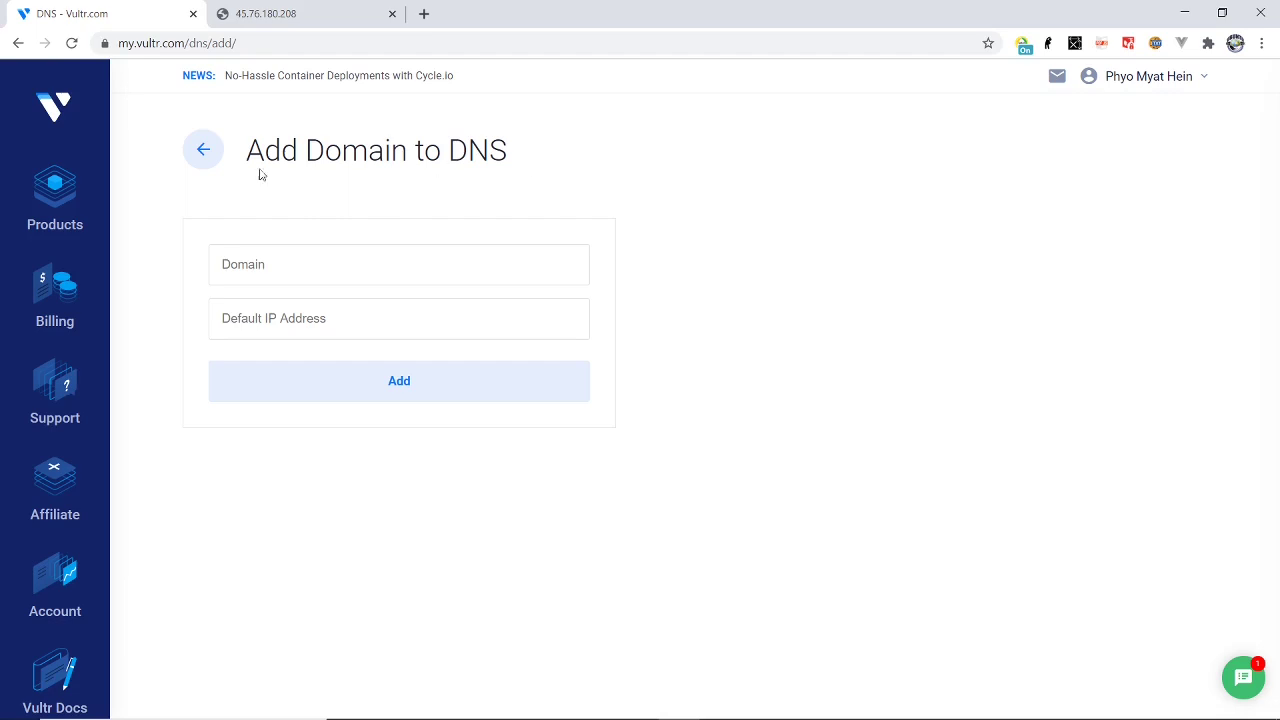
left_click(58, 200)
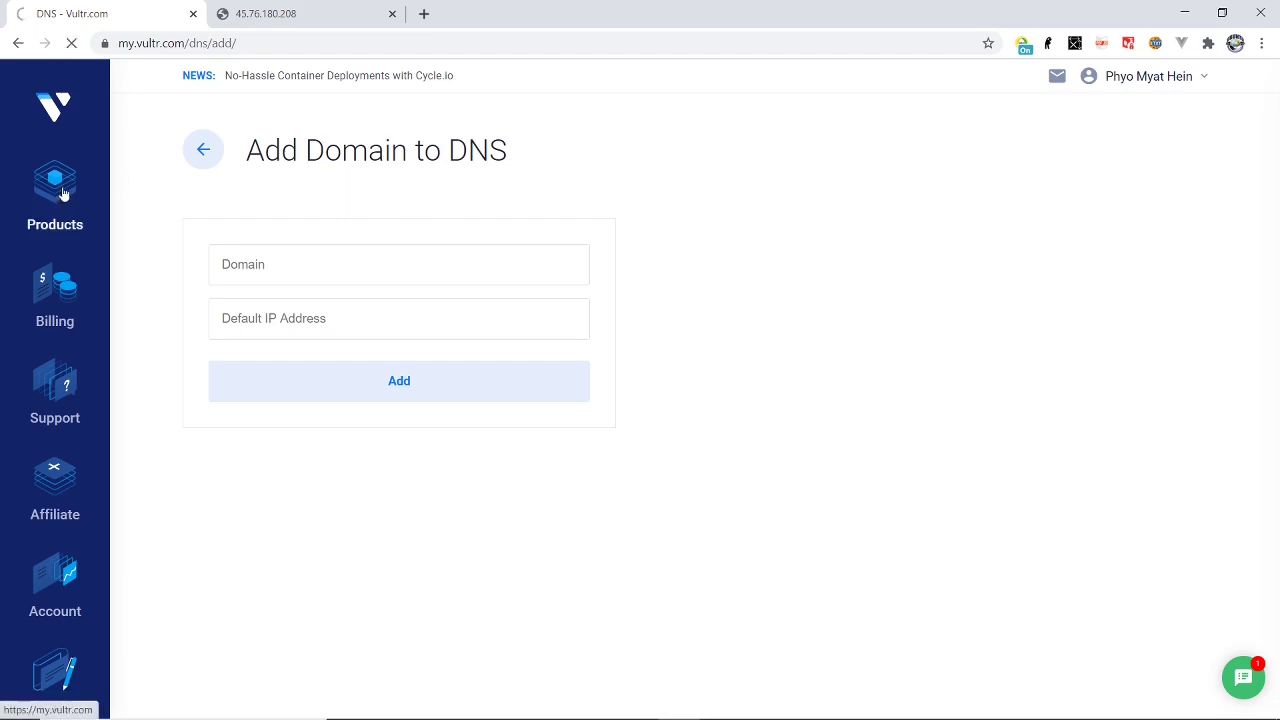